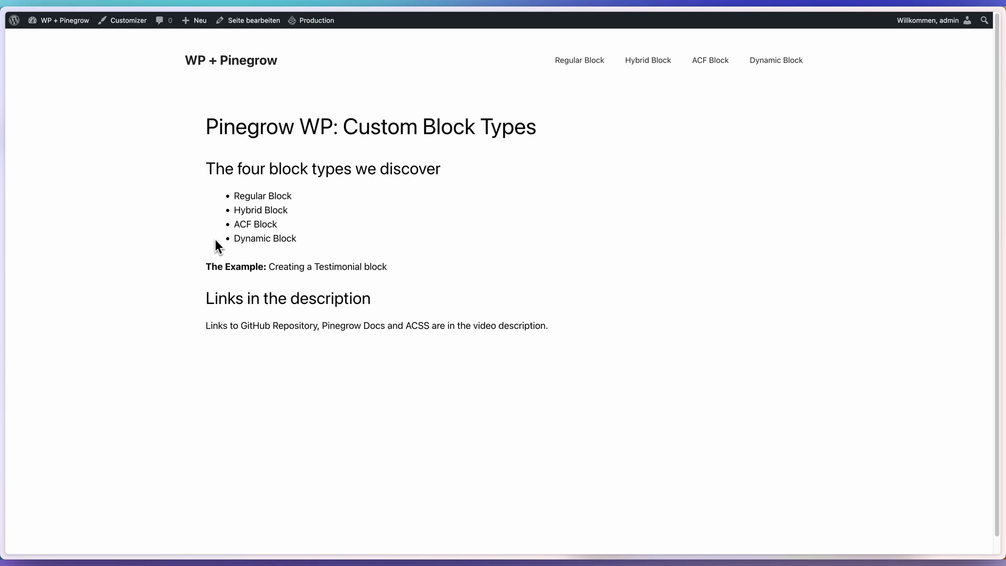
Review the example block and links sections on the overview page, and read the Pinegrow documentation on custom Gutenberg blocks
drag(315, 268, 379, 268)
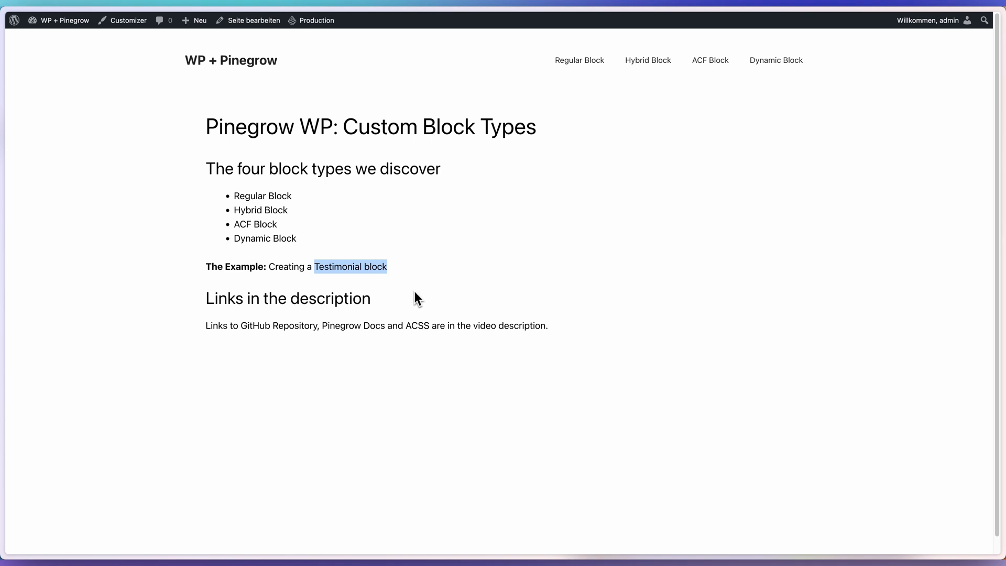
drag(206, 307, 379, 300)
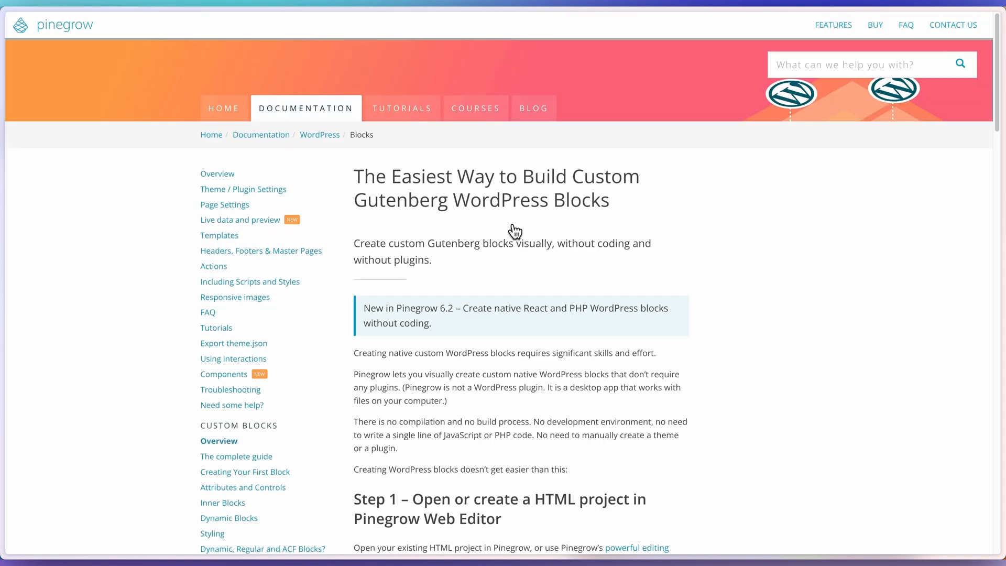
scroll(512, 231, down, 3)
scroll(309, 292, down, 2)
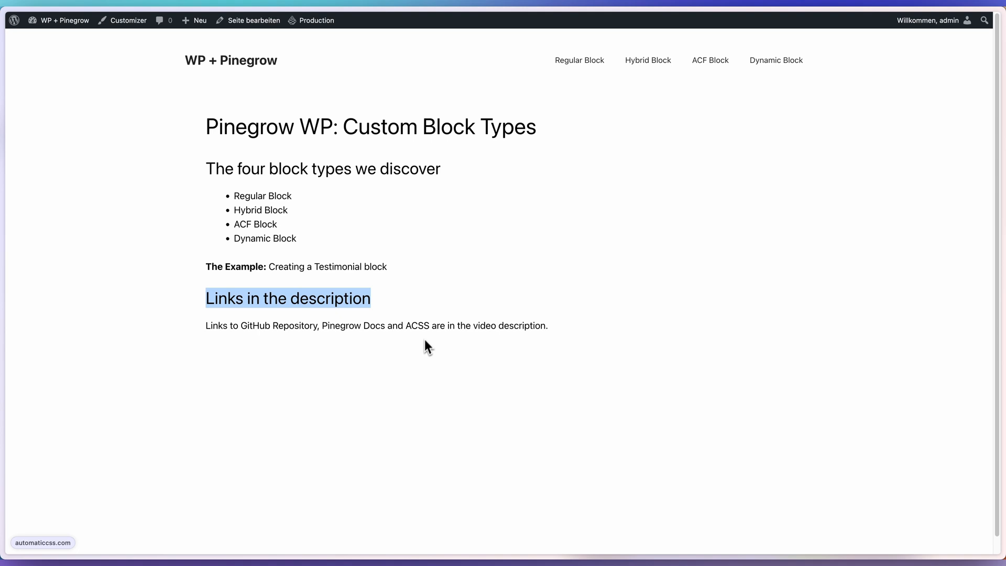
View the testimonial examples on the Regular Block, Hybrid Block, ACF Block and Dynamic Block pages
click(596, 70)
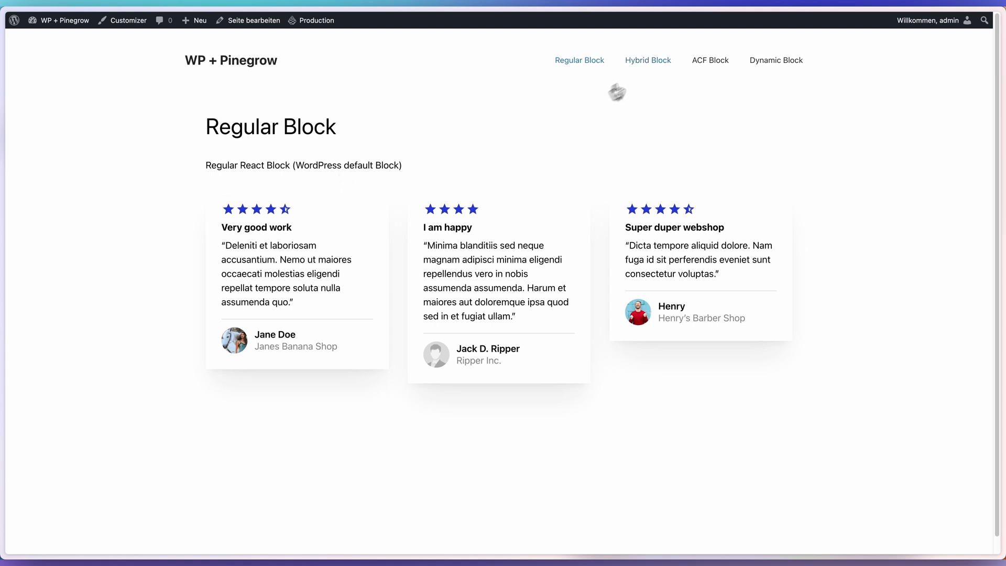
click(640, 63)
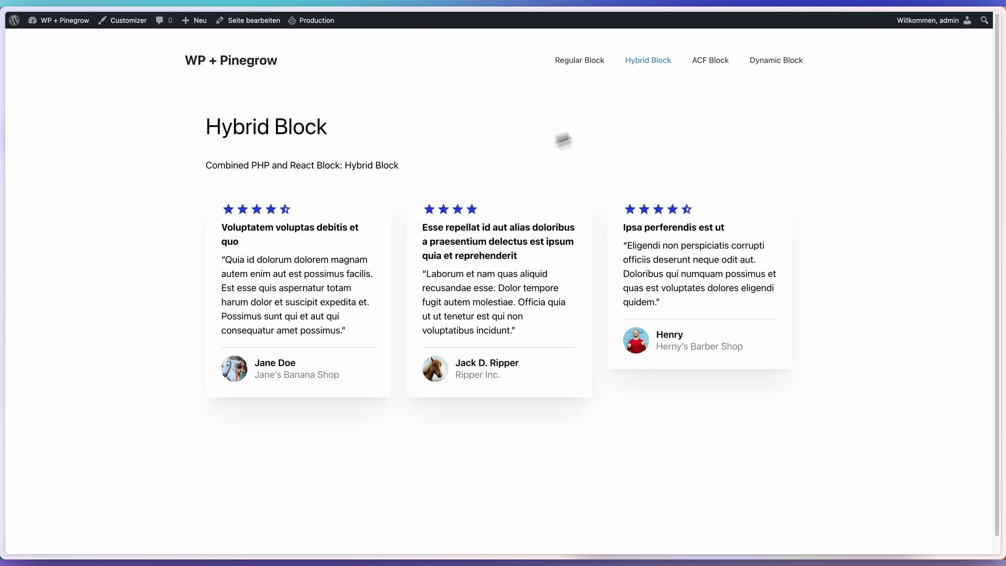
click(705, 67)
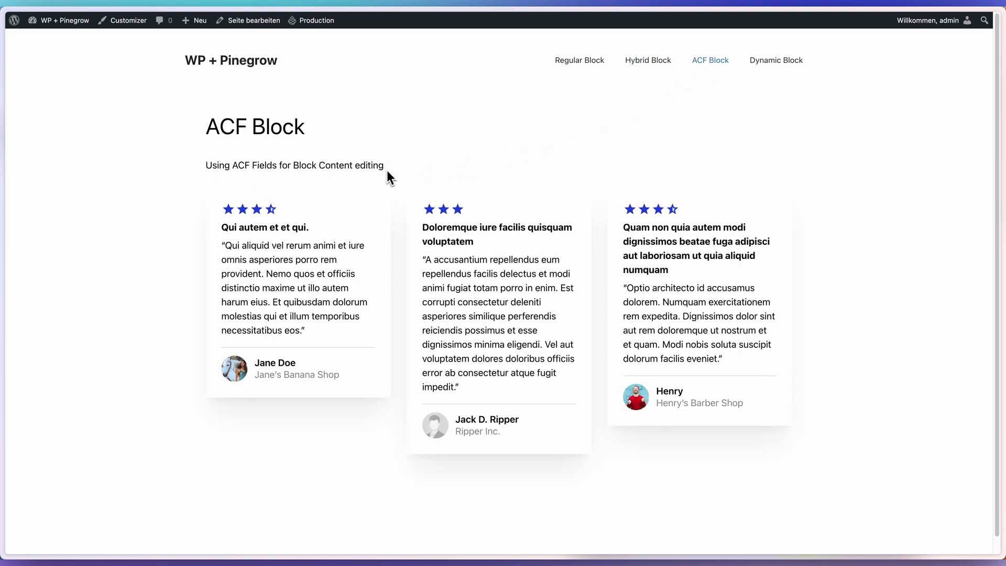
click(772, 64)
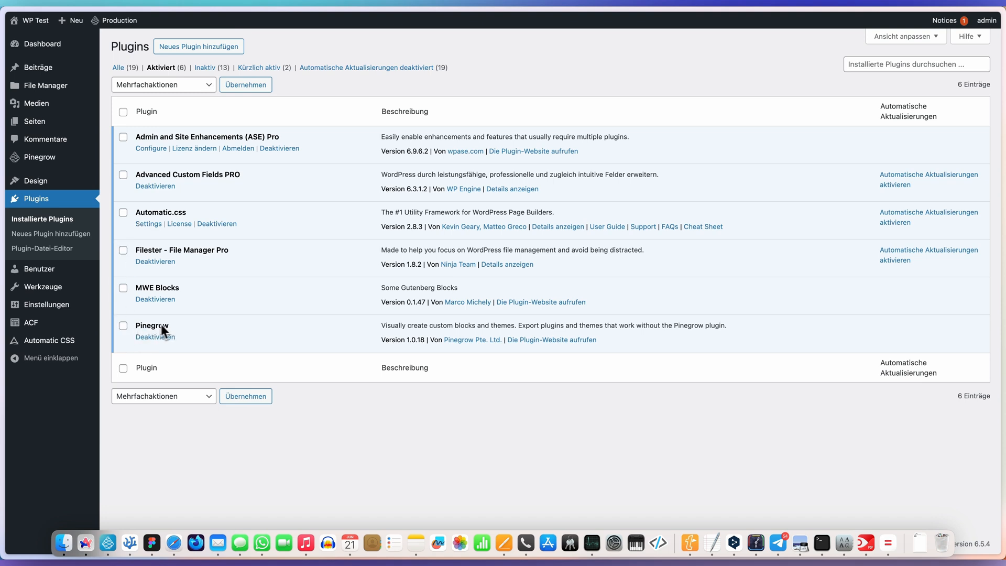
Deactivate the MWE Blocks plugin and save the Automatic.css settings to regenerate its stylesheets
click(165, 299)
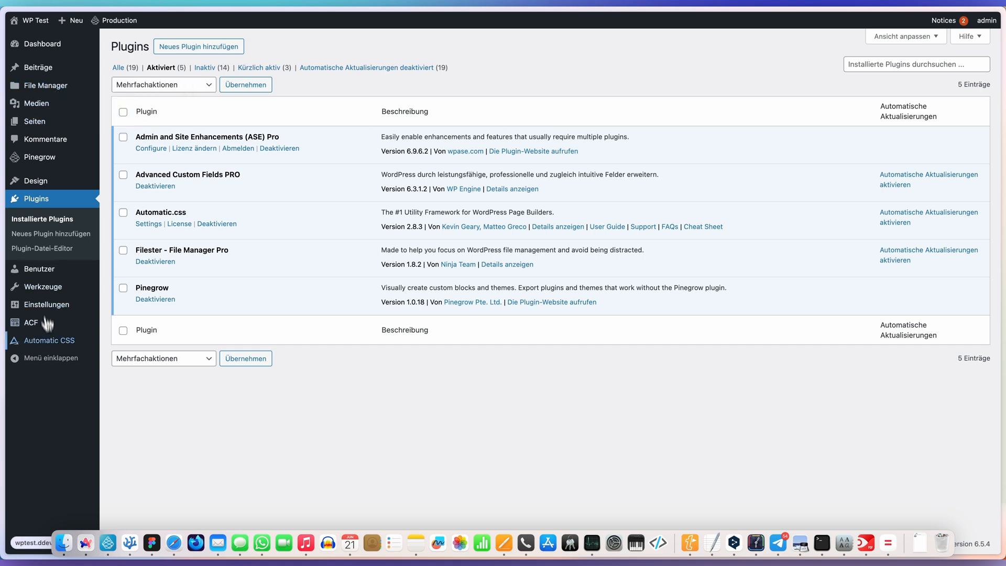
click(50, 346)
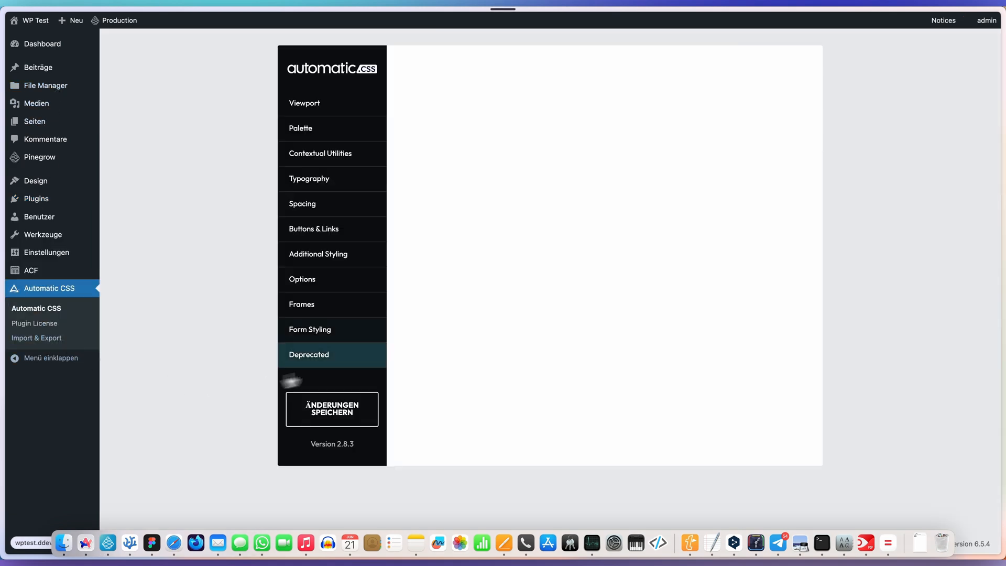
click(322, 103)
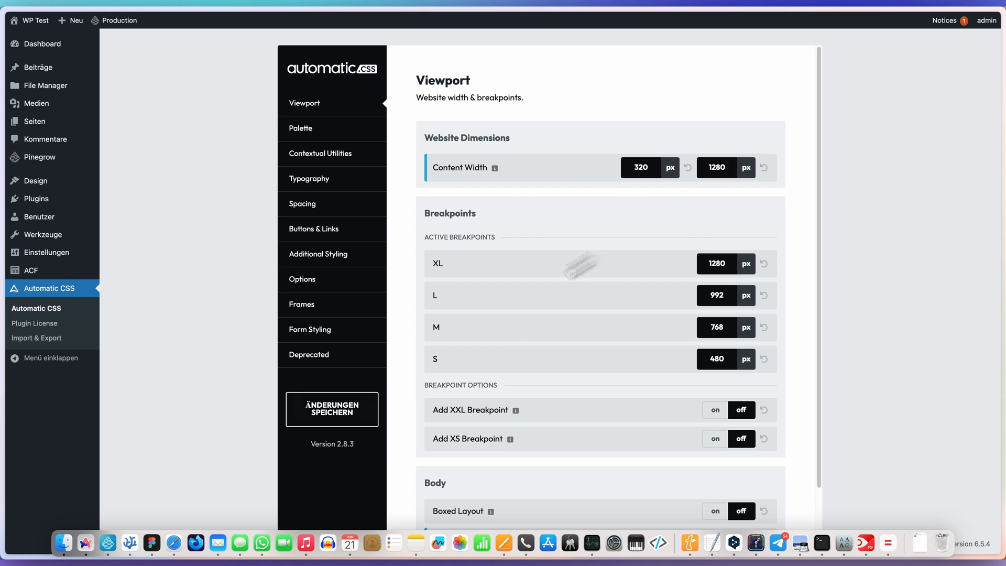
click(322, 424)
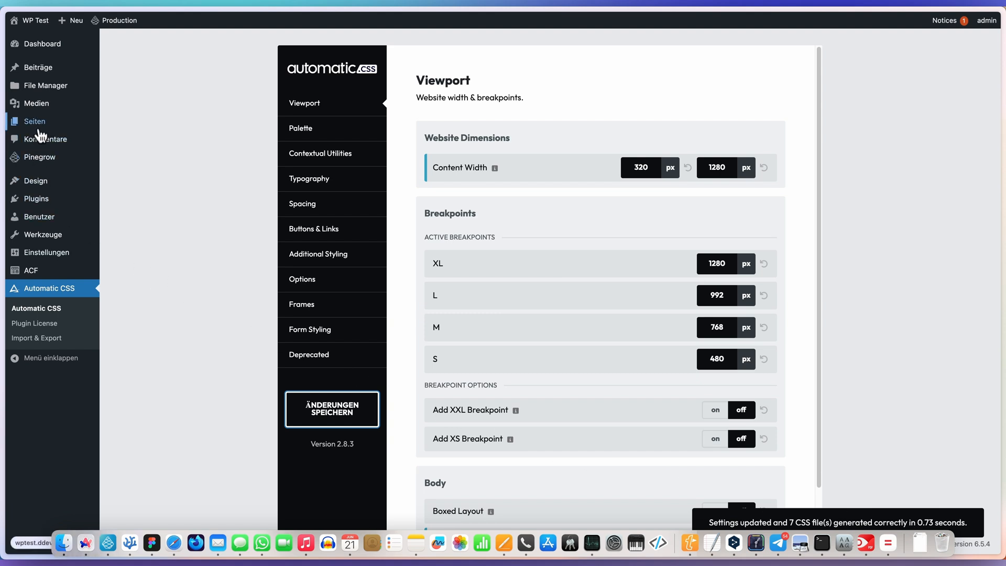
Check the active theme and the site's front end, and return to the WordPress dashboard
mouse_move(72, 188)
click(135, 183)
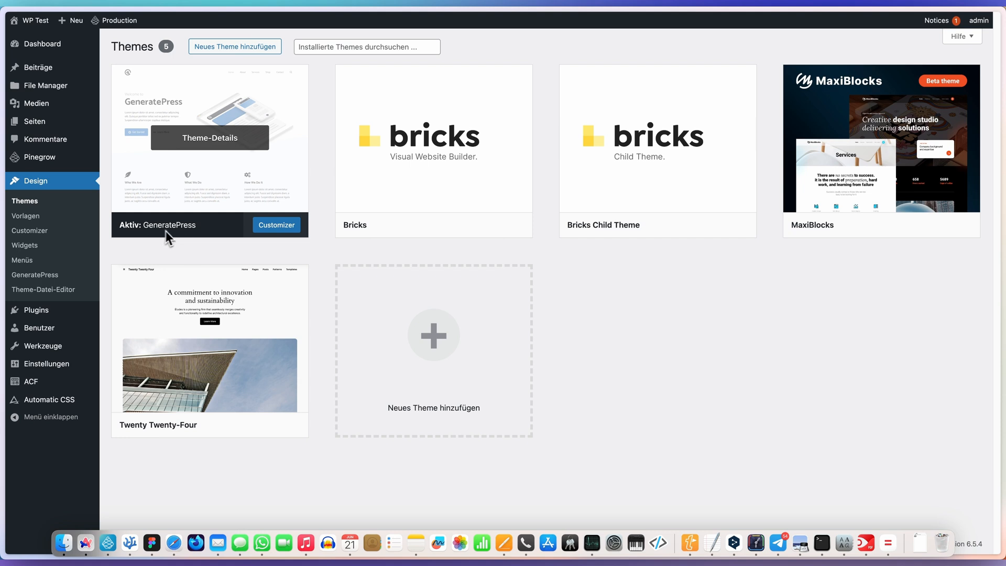
mouse_move(48, 76)
click(42, 37)
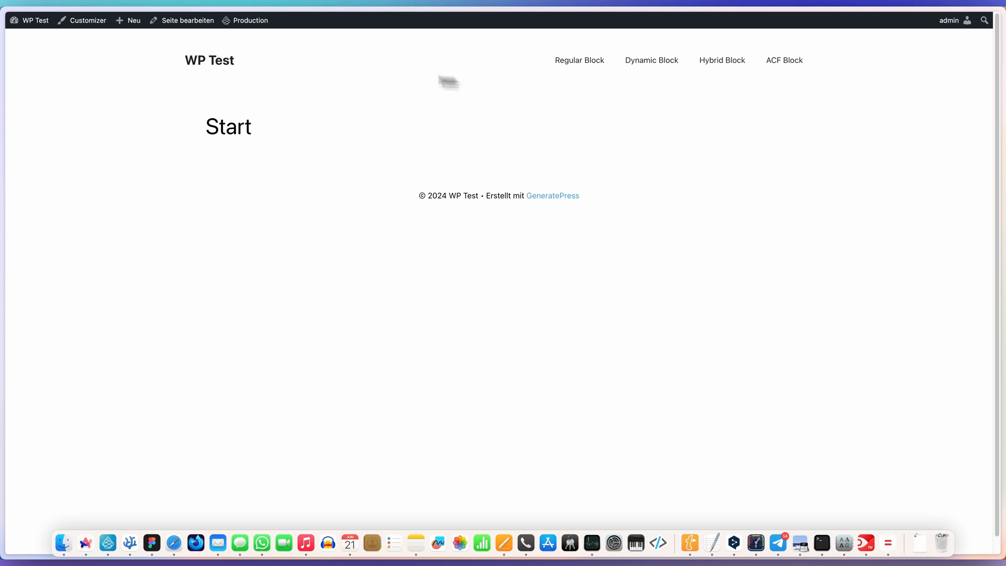
mouse_move(32, 20)
click(32, 38)
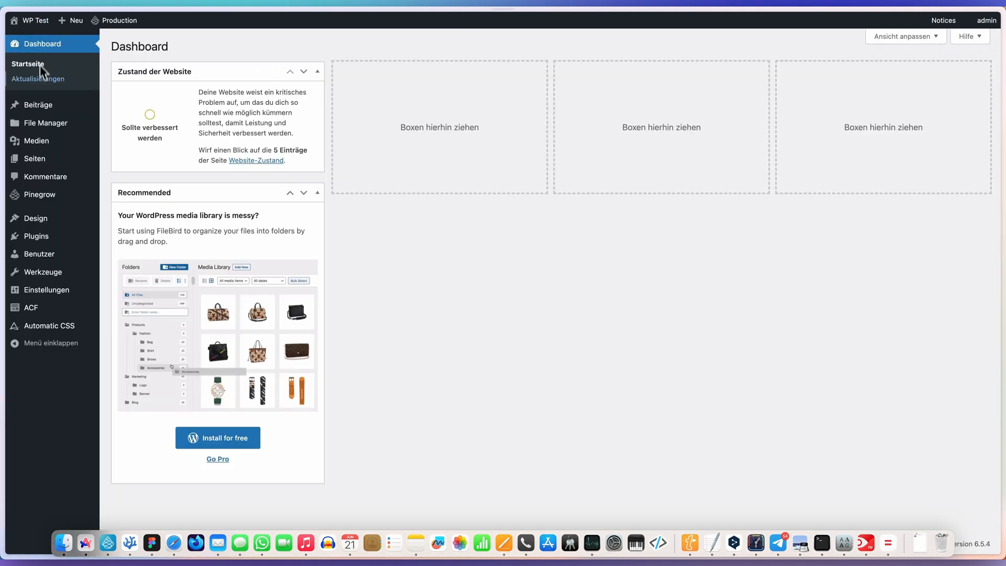
Open the wp-content/uploads/automatic-css folder in the WordPress file manager
click(39, 124)
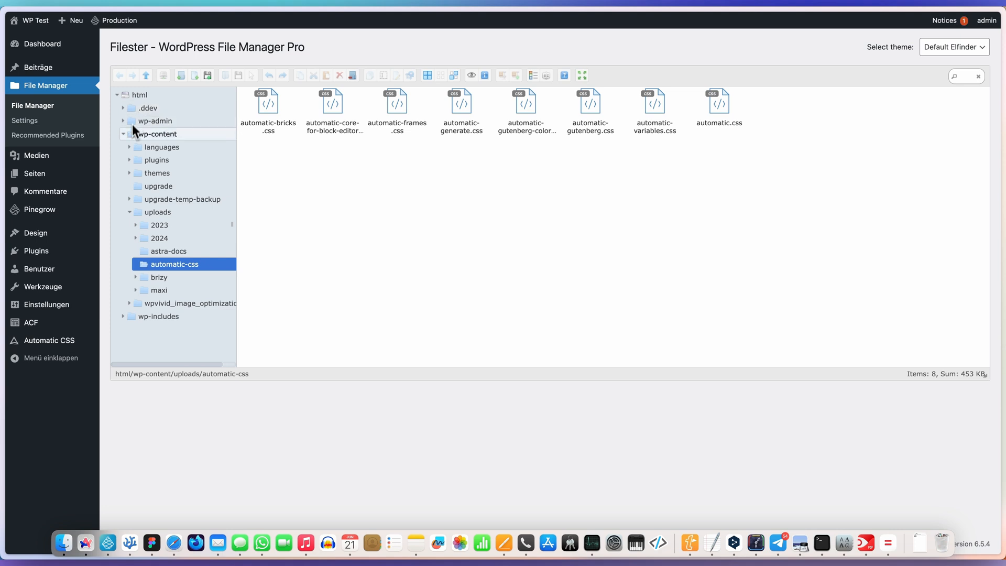
click(130, 134)
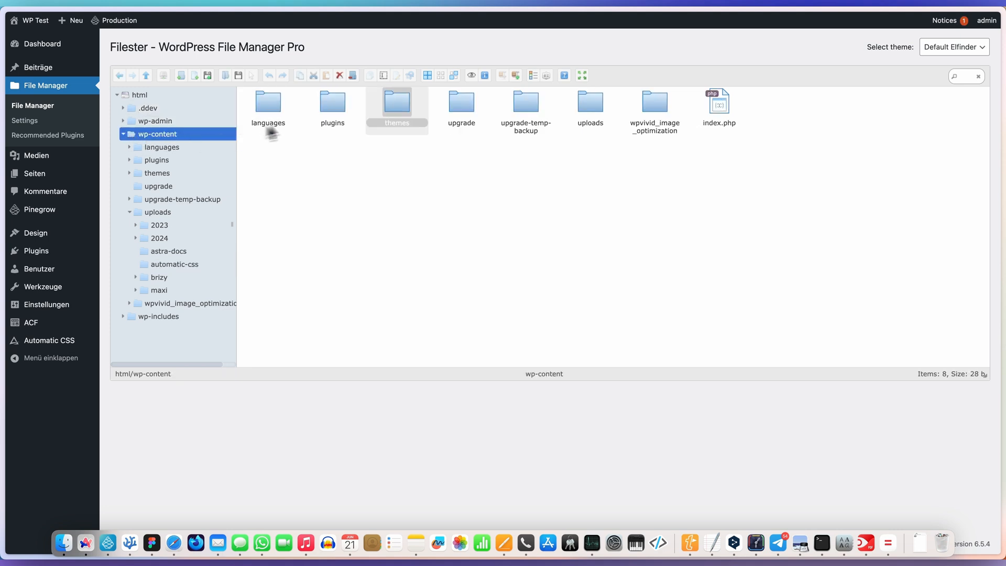
double_click(583, 105)
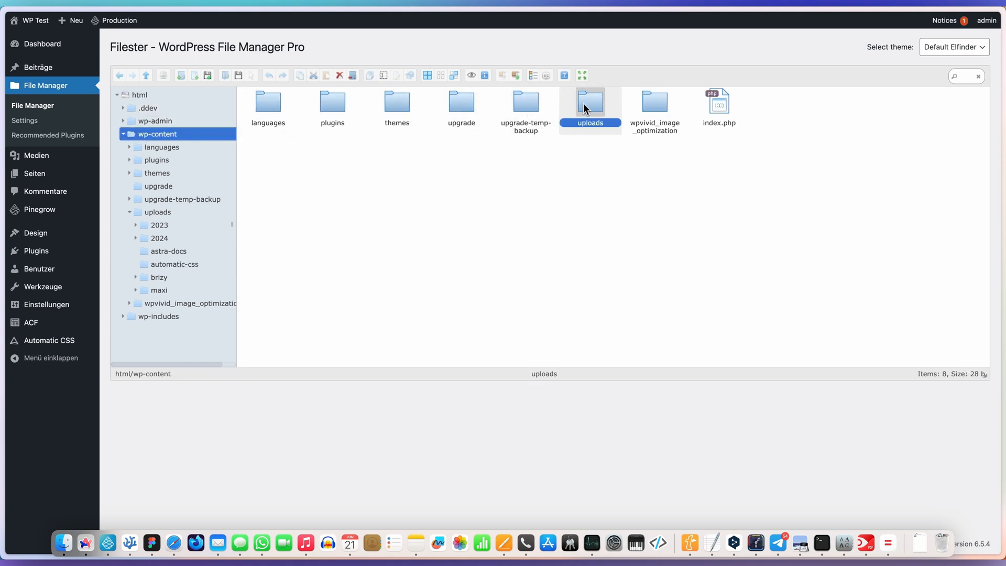
click(465, 112)
double_click(465, 111)
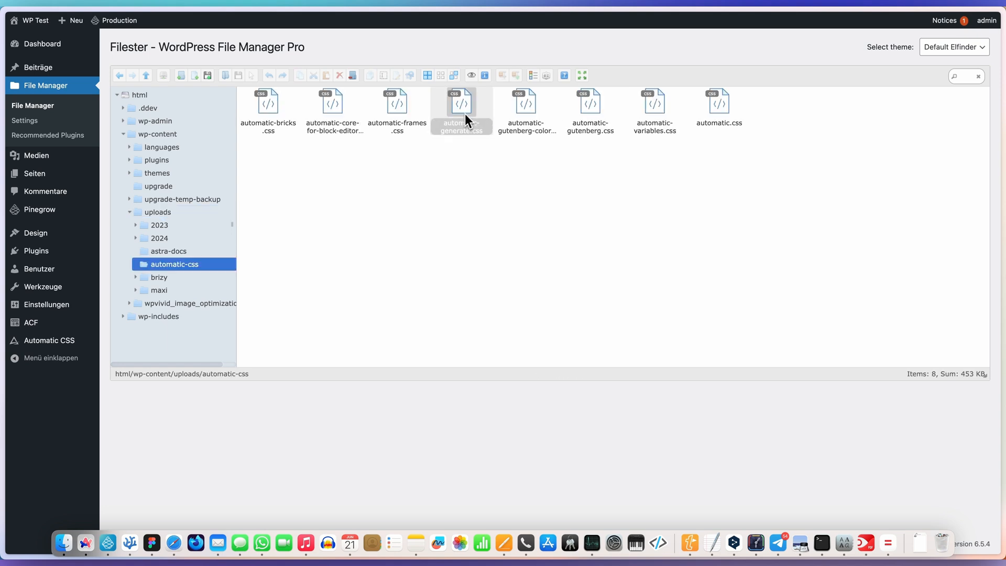
Copy the link address of automatic.css from its file info and close the info window
right_click(713, 105)
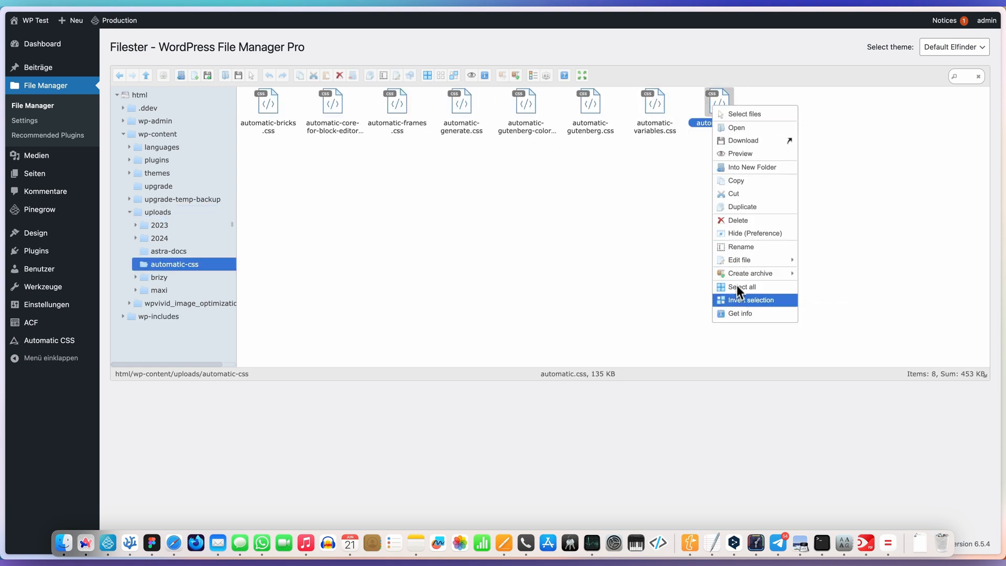
click(737, 312)
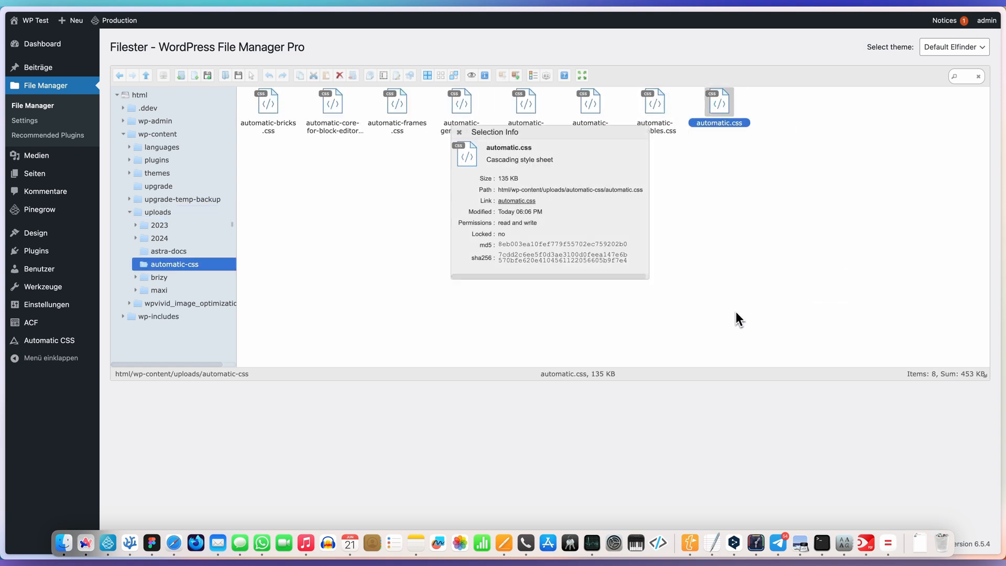
right_click(526, 204)
click(549, 281)
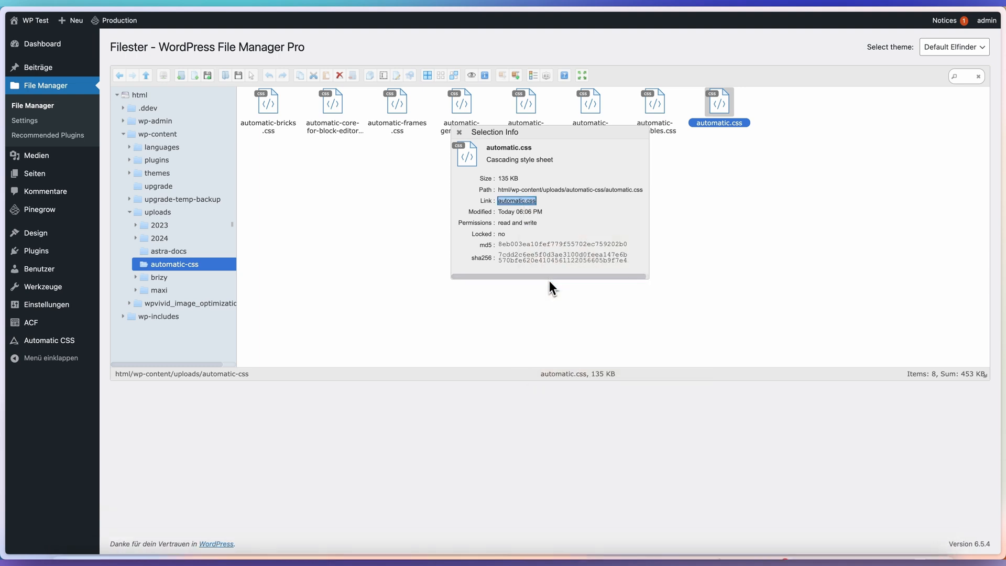
click(415, 228)
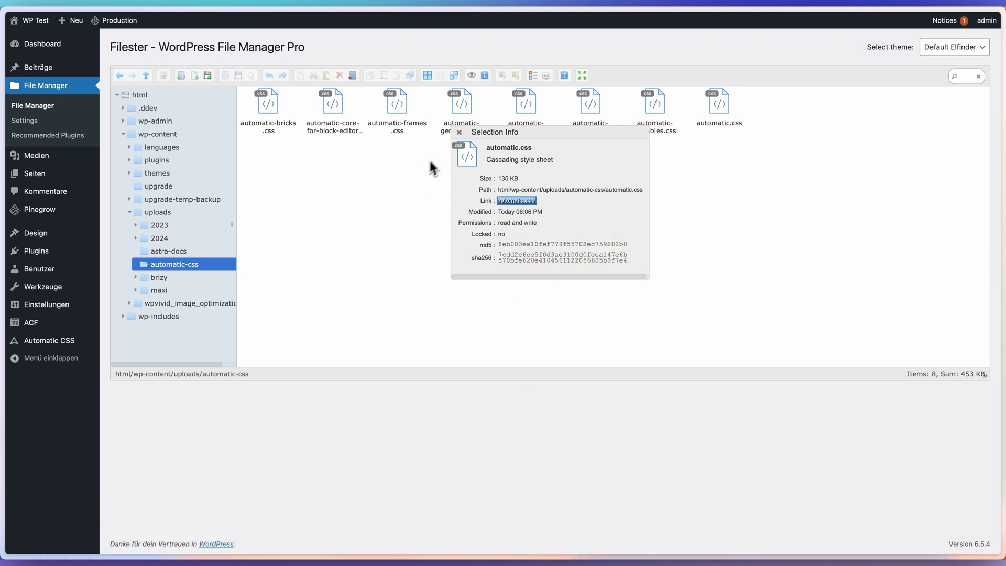
click(459, 132)
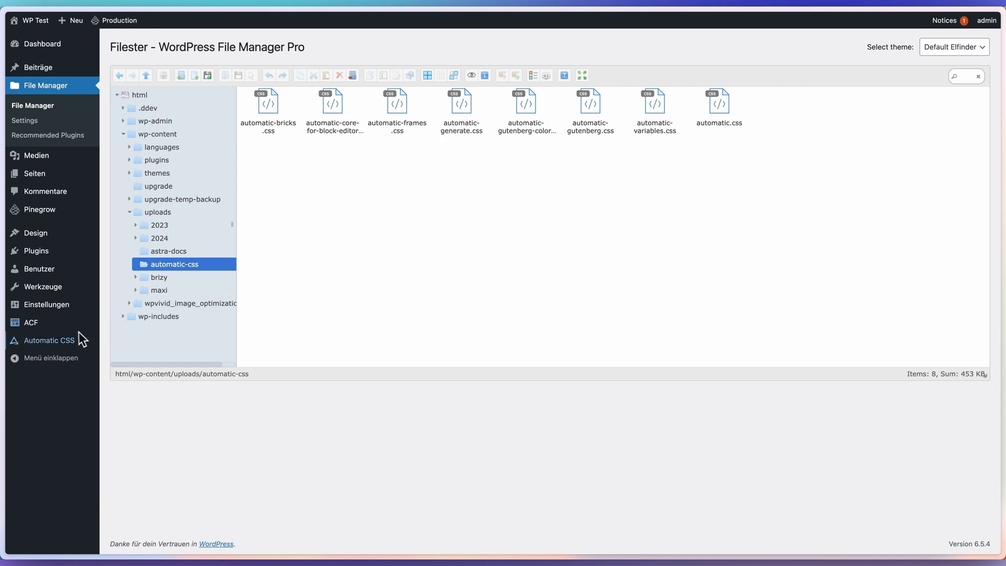
Create a new blank HTML project in Pinegrow
click(31, 209)
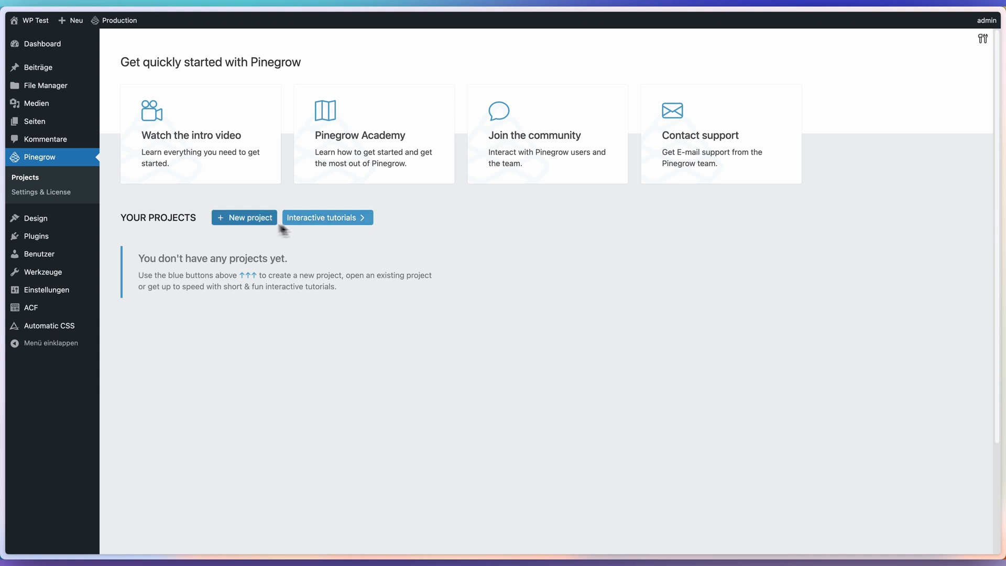
click(252, 217)
click(682, 164)
click(682, 163)
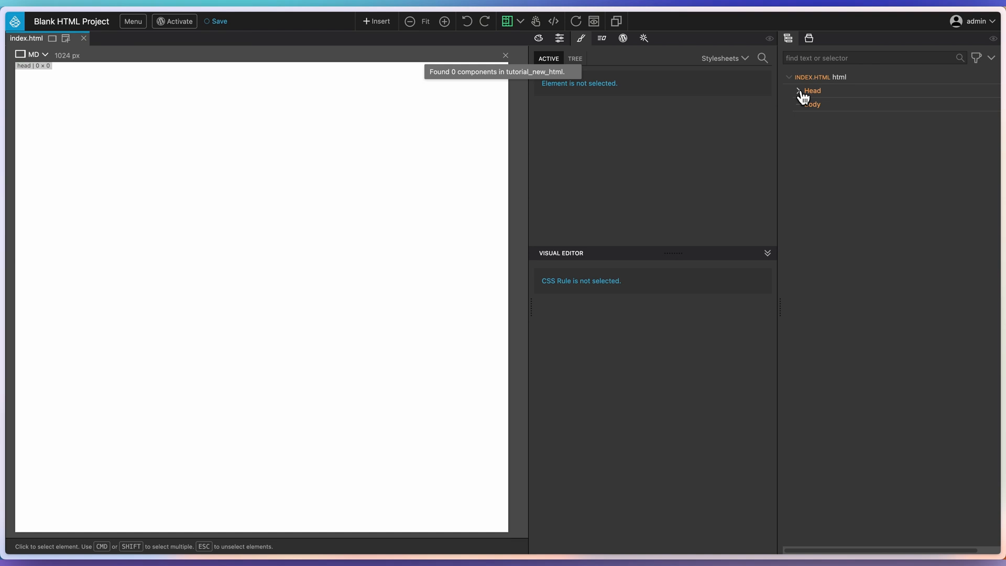
click(800, 91)
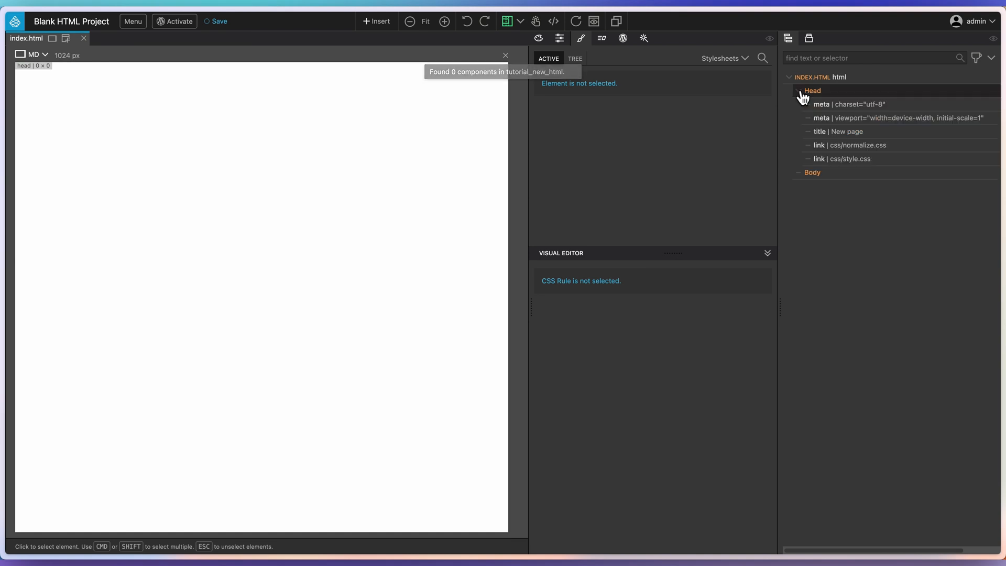
click(553, 21)
click(297, 454)
key(Return)
text(<ö)
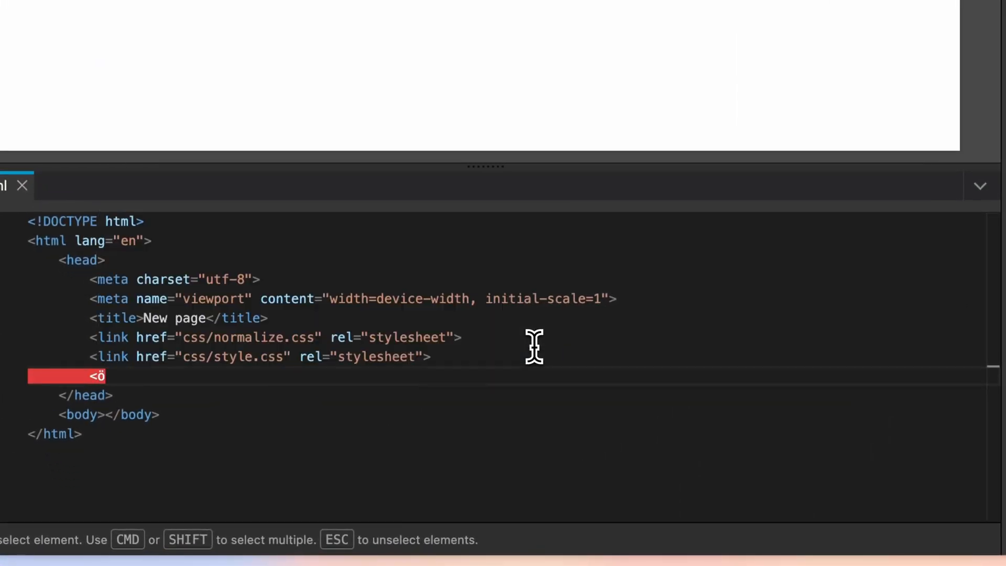
key(BackSpace)
text(link)
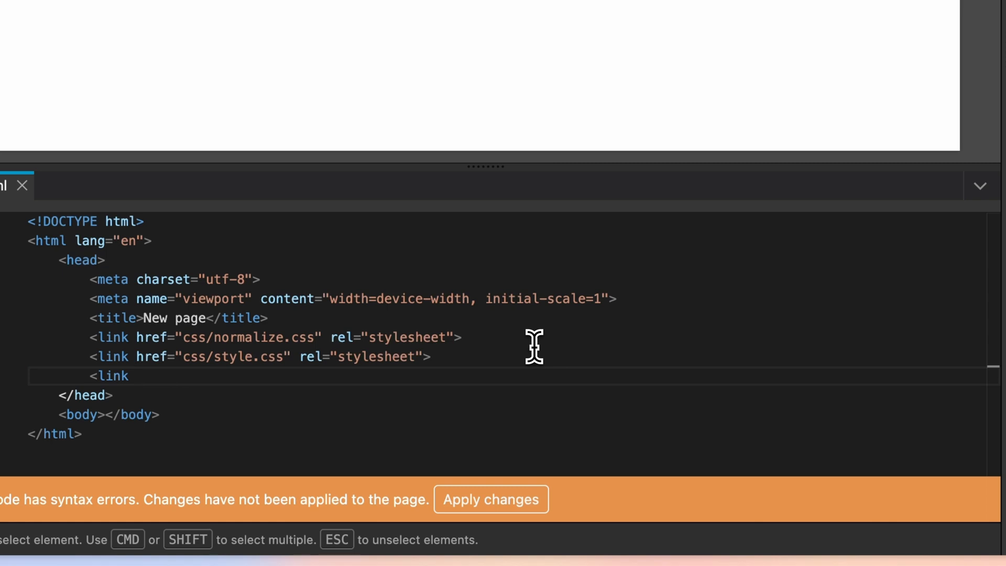
text( href=)
text(https://wptest.ddev.site/wp-content/uploads/automatic-css/automatic.css)
key(Right)
Give the automatic.css link element the attribute rel="stylesheet" and complete the tag
text(rel="st)
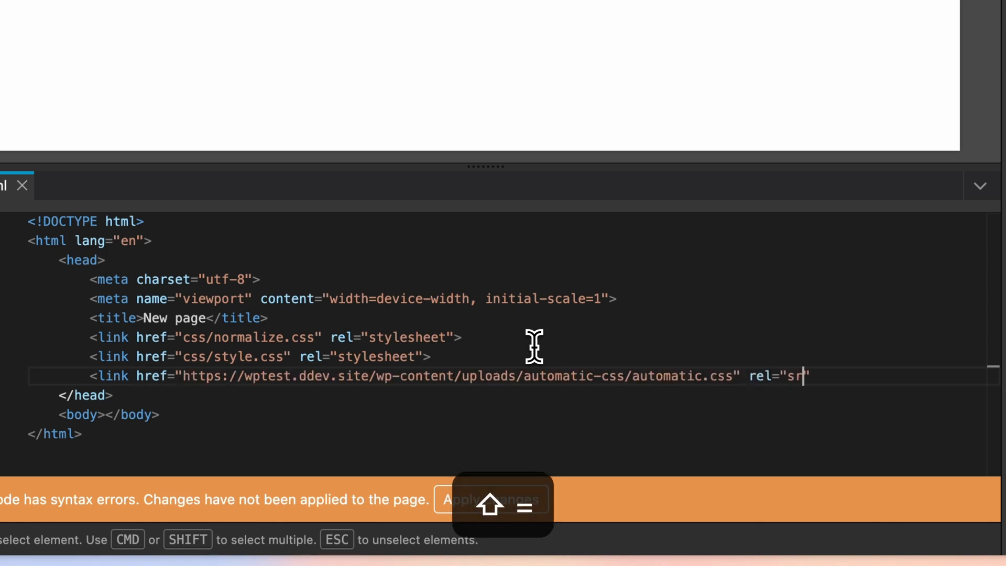
key(BackSpace)
text(tyle)
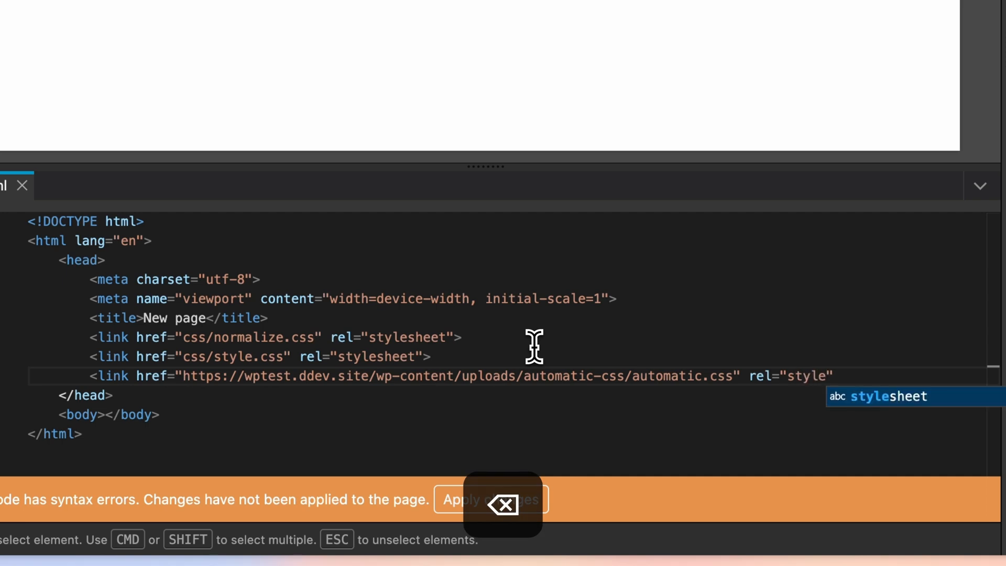
key(Down)
key(Up)
text(lesheet)
key(Right)
text(>)
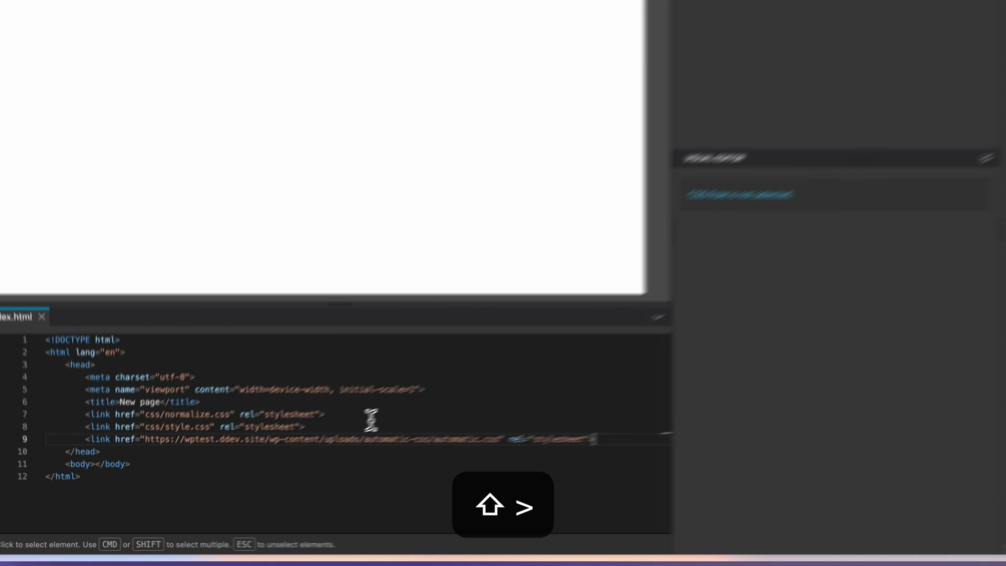
Save the project and rename it to "Testimonial Block"
key(super+s)
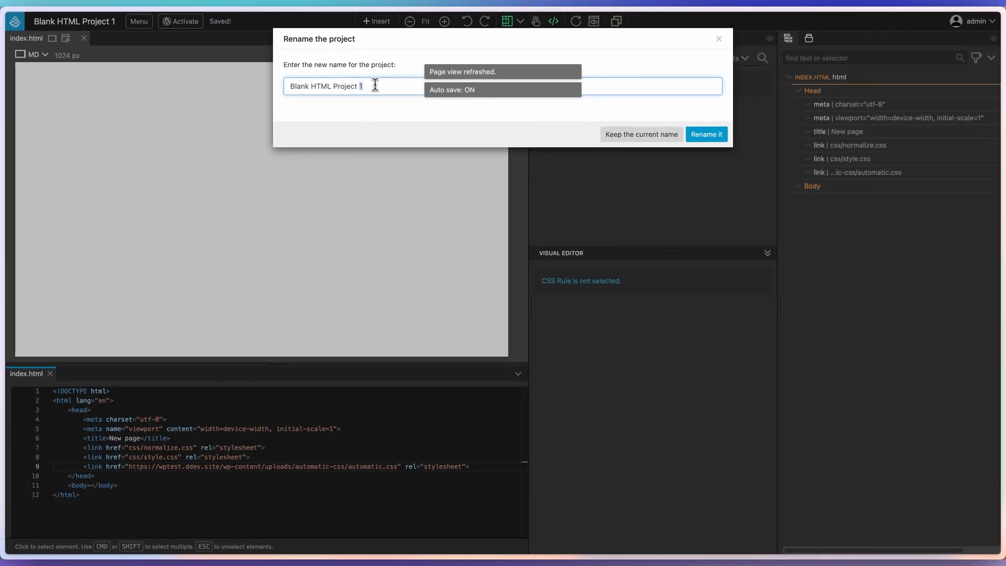
triple_click(375, 85)
text(Testimonial Block)
click(693, 135)
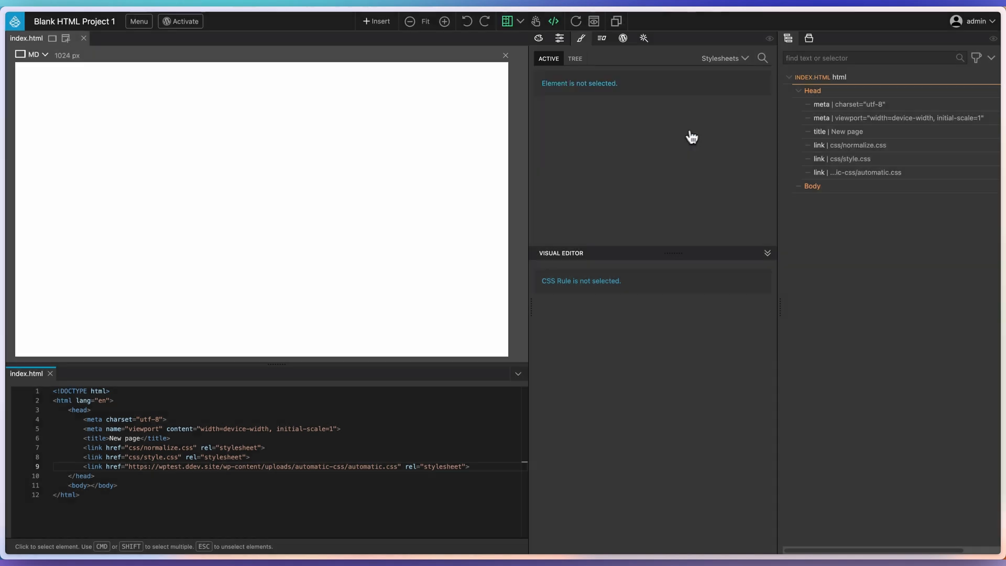
Activate WordPress for the project and choose Plugin as the project type in the plugin settings
click(168, 29)
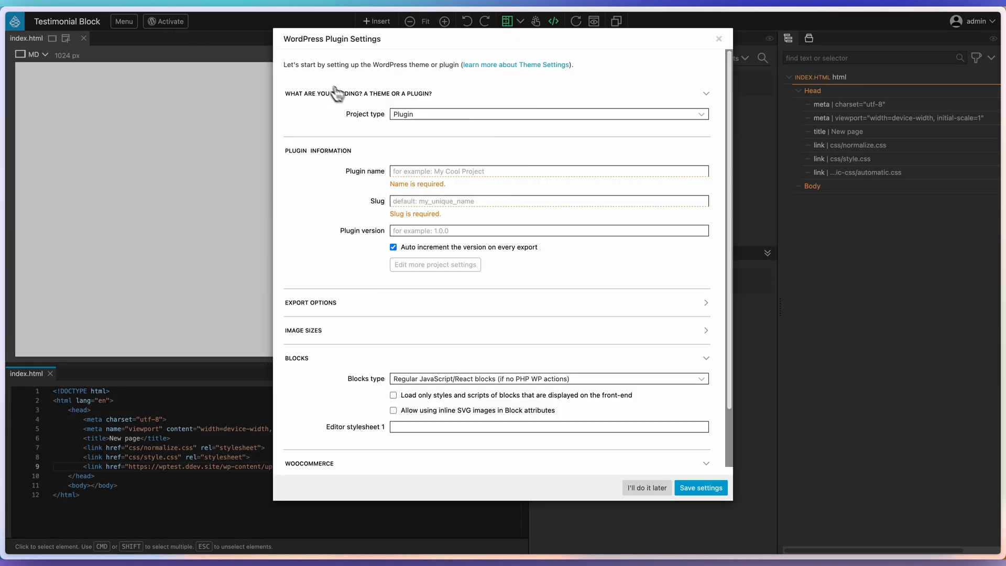
click(428, 116)
click(434, 129)
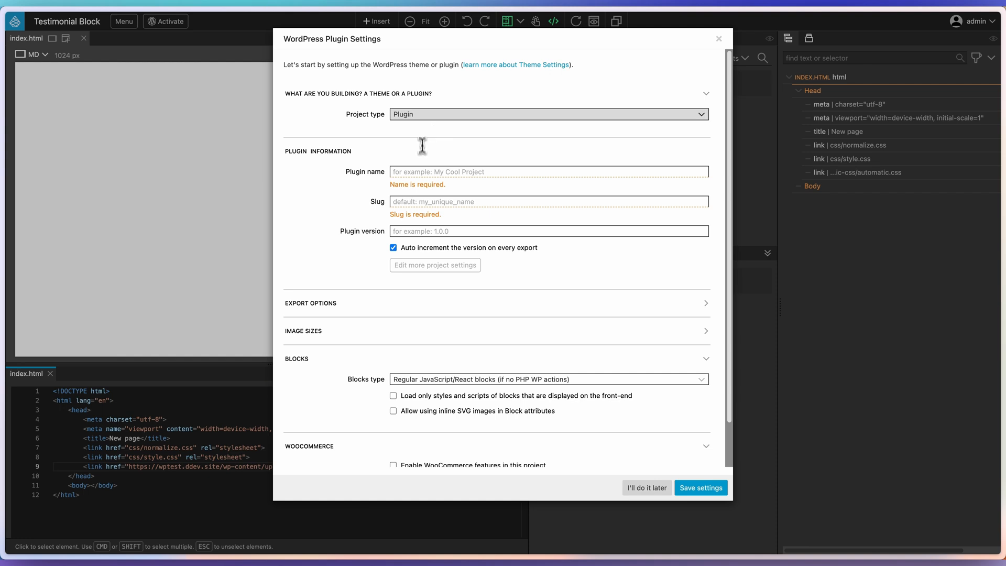
Name the plugin "Testimonial Block" and set its version to 0.1
text(Testimonial Block)
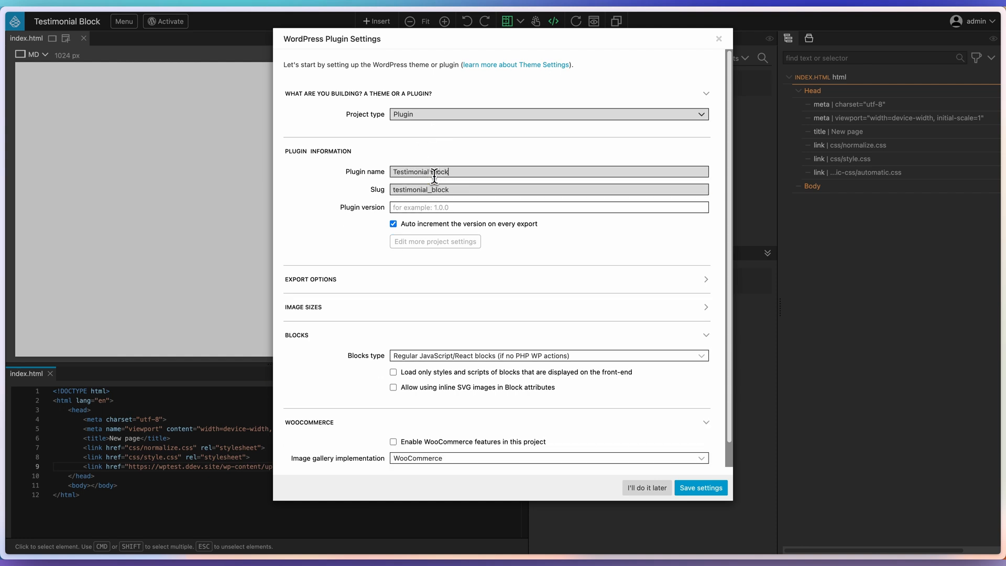
click(415, 208)
text(0.1)
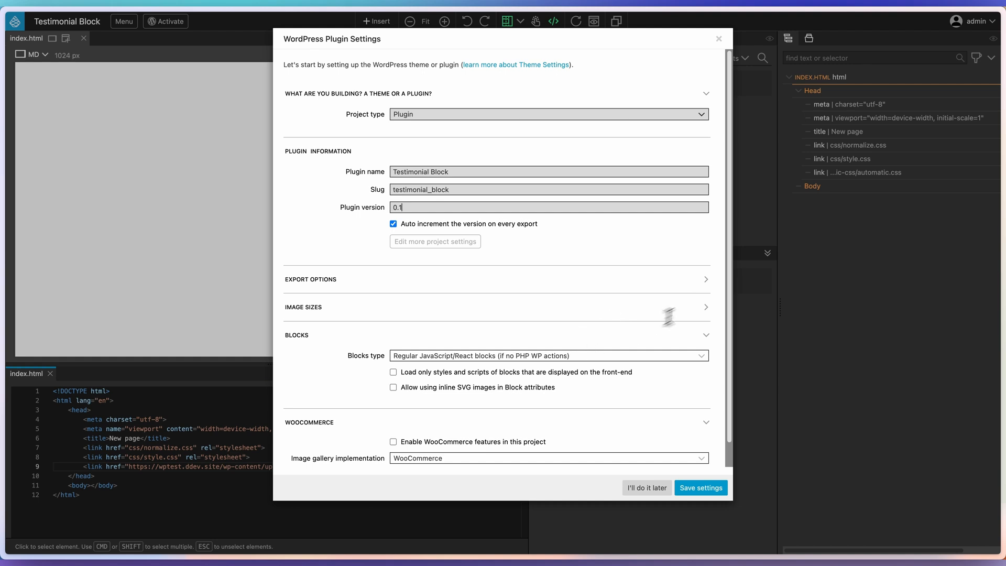
Disable theme.json generation, choose Regular JavaScript/React blocks as the blocks type, and save the plugin settings
click(705, 285)
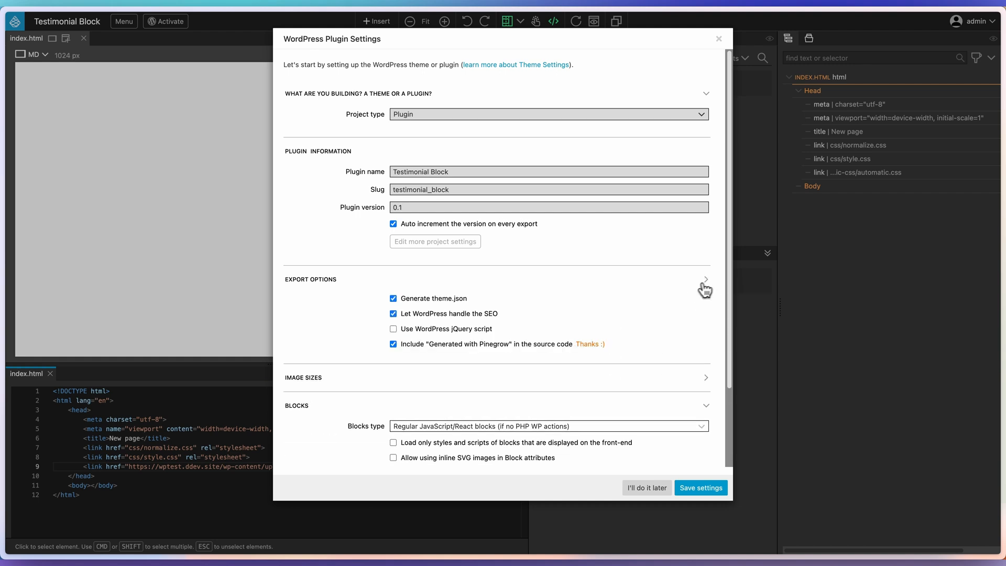
click(395, 301)
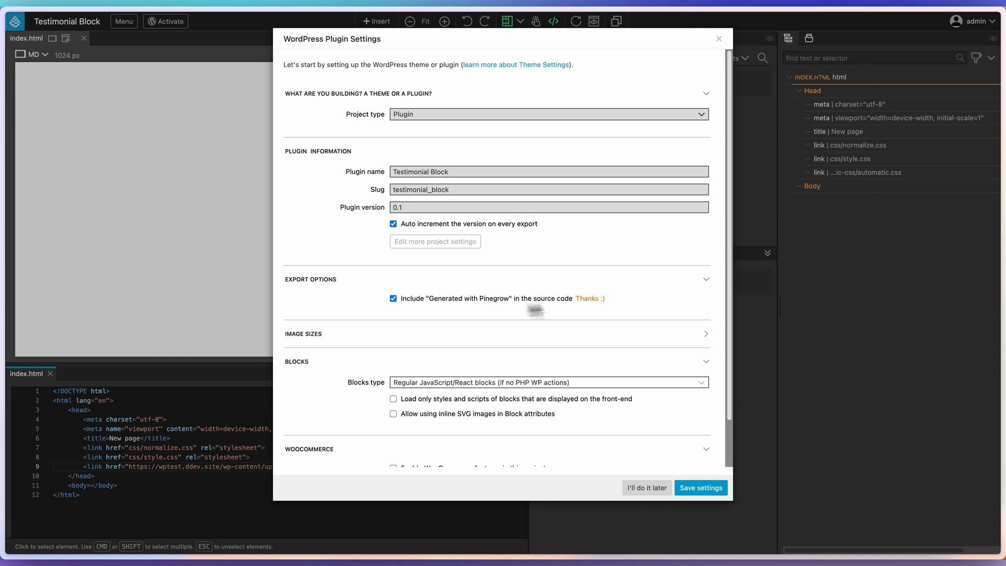
click(704, 285)
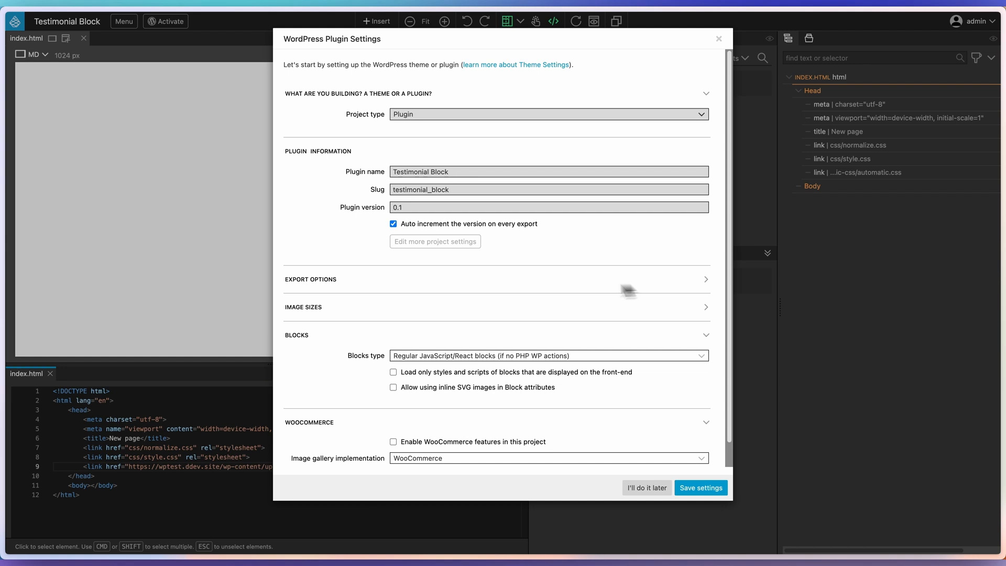
click(586, 362)
click(536, 366)
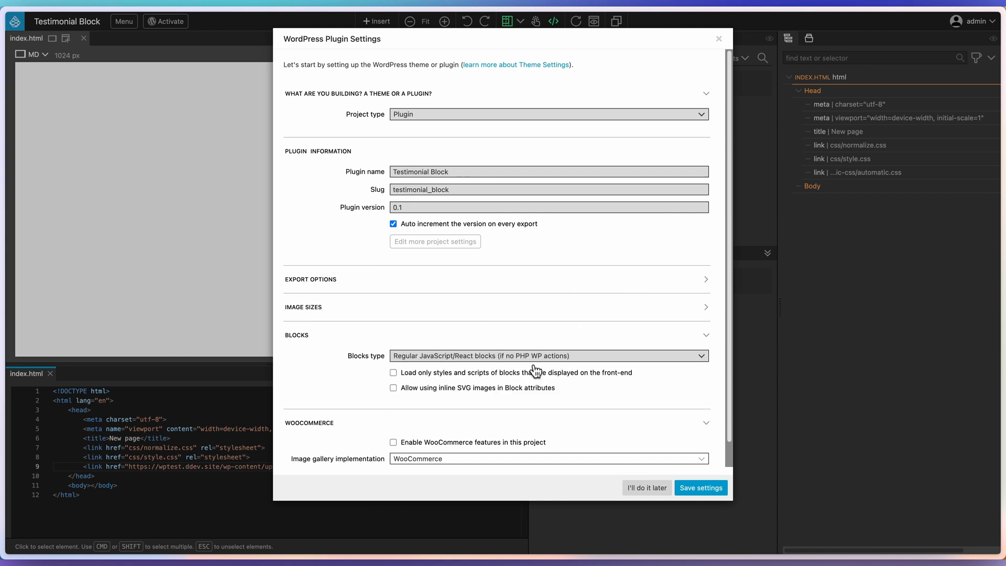
scroll(426, 359, down, 1)
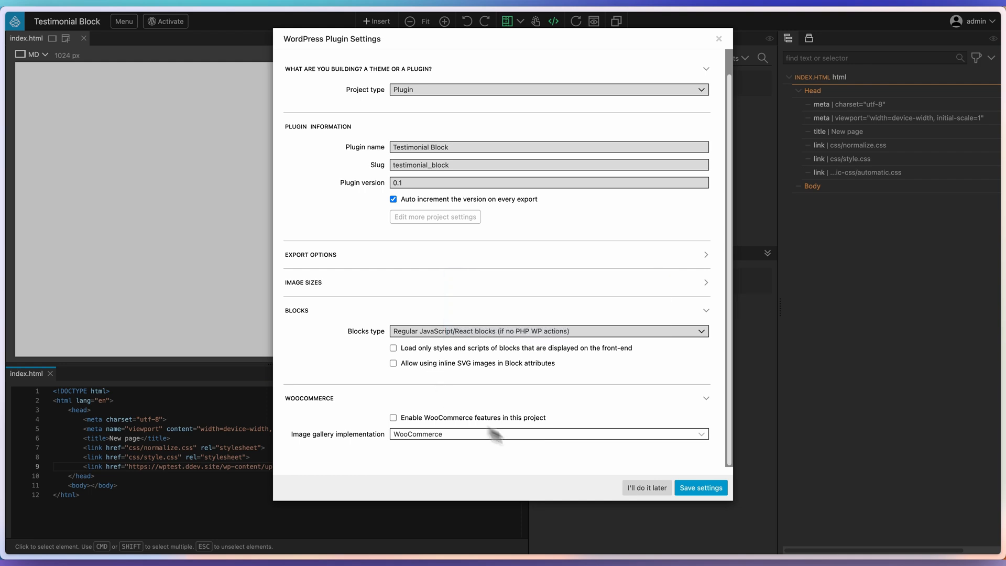
click(701, 488)
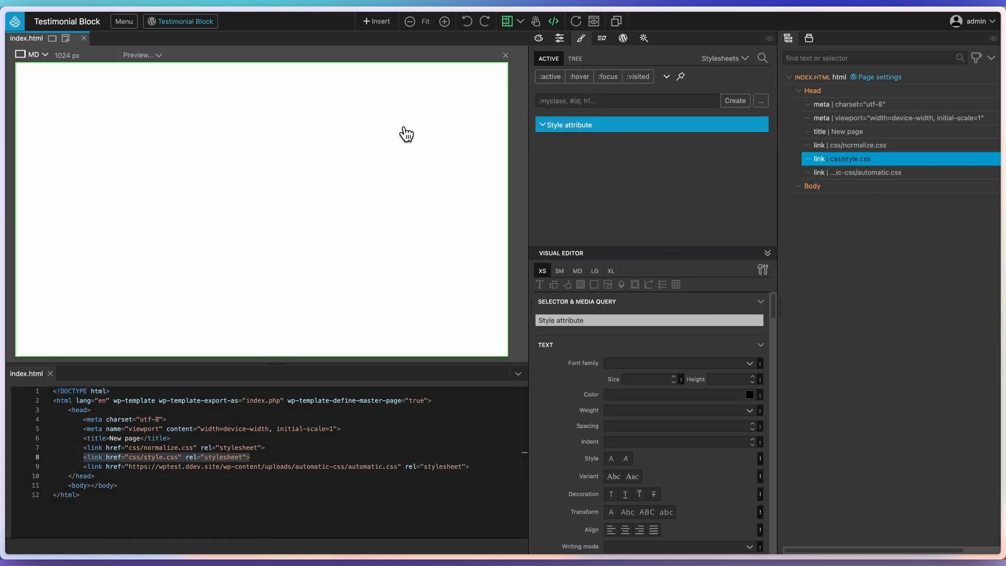
Close the code editor and insert a section containing a div with an h2 reading "Hello!" into the page body
click(50, 373)
click(172, 218)
click(376, 21)
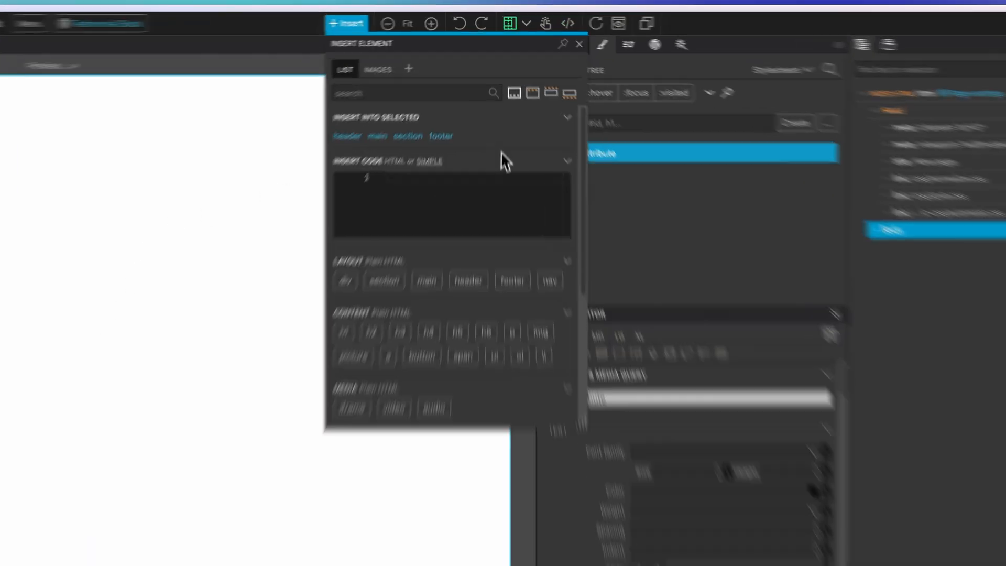
text(section)
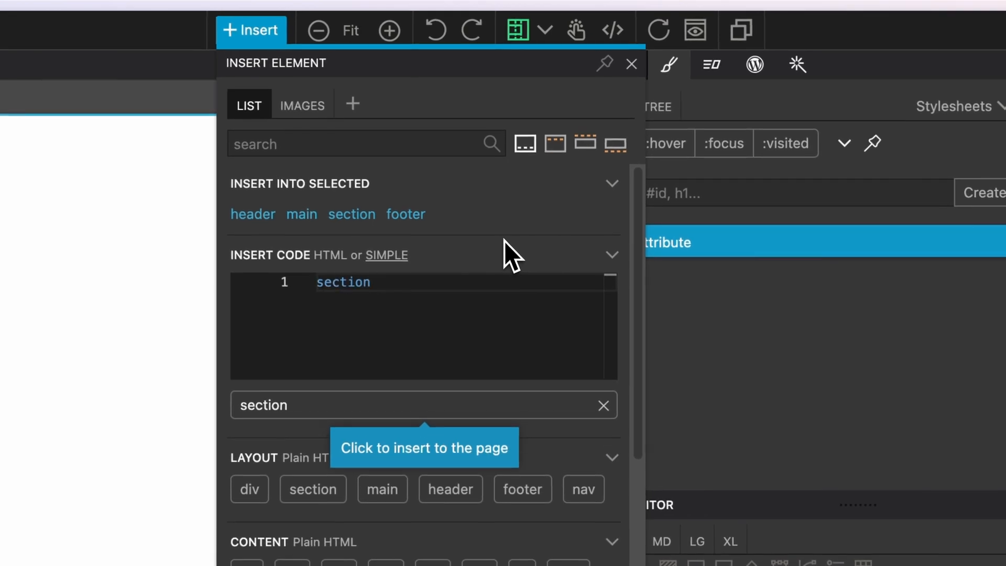
key(BackSpace)
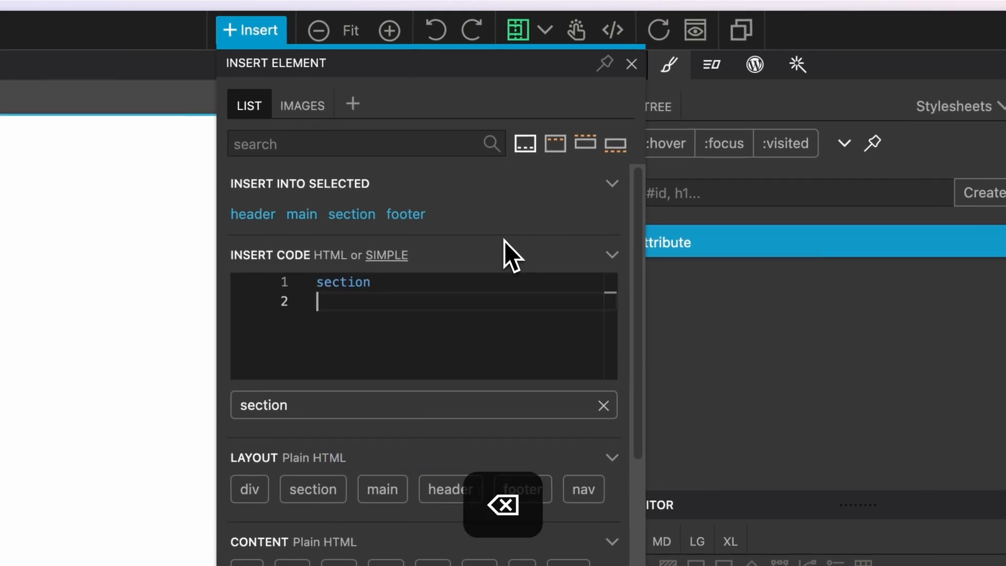
key(Tab)
text(div)
key(Return)
text(h2 Hello)
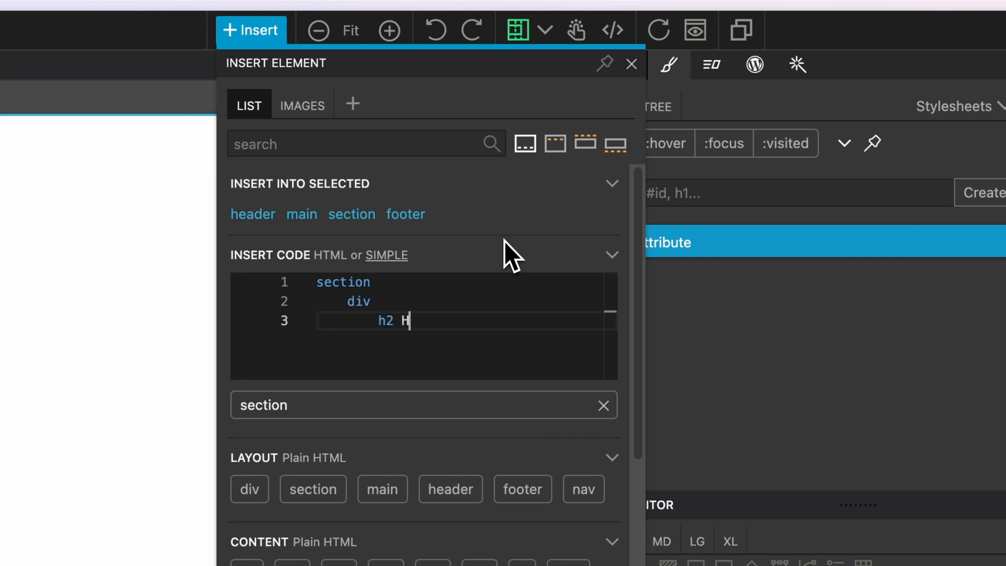
text(!)
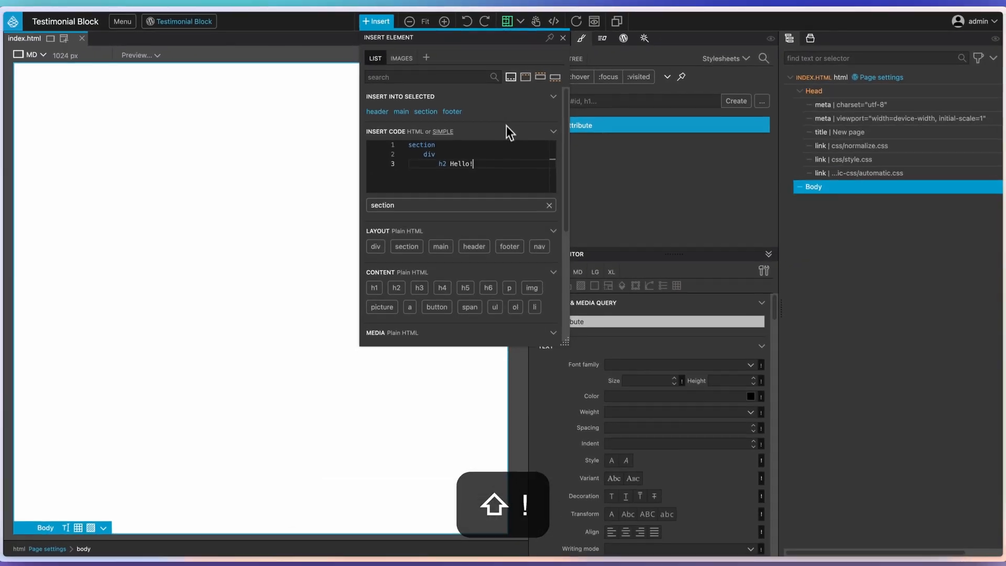
drag(484, 203, 210, 106)
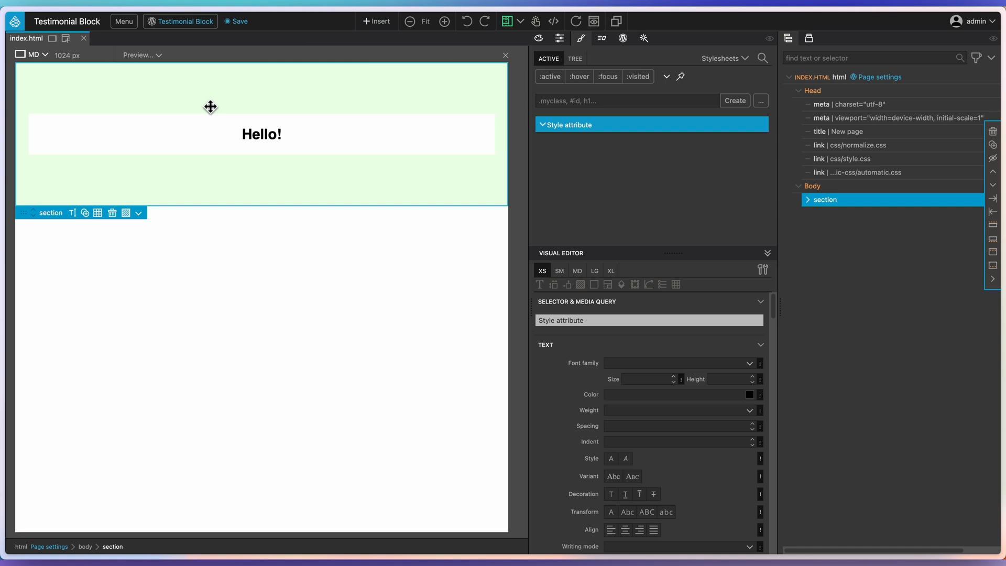
Preview the page on the WordPress Home page with the automatic display mode
click(256, 225)
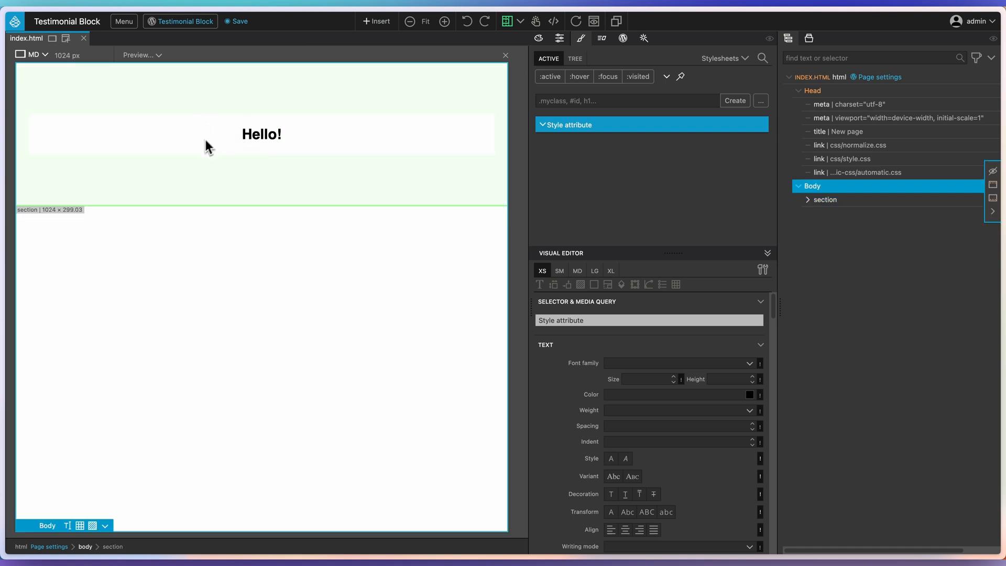
click(139, 55)
mouse_move(162, 153)
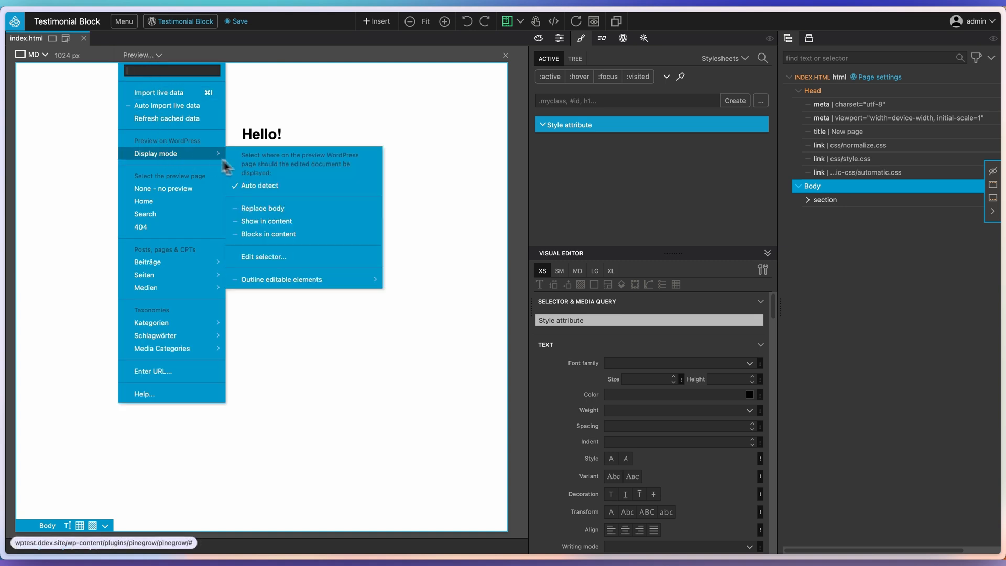
click(193, 203)
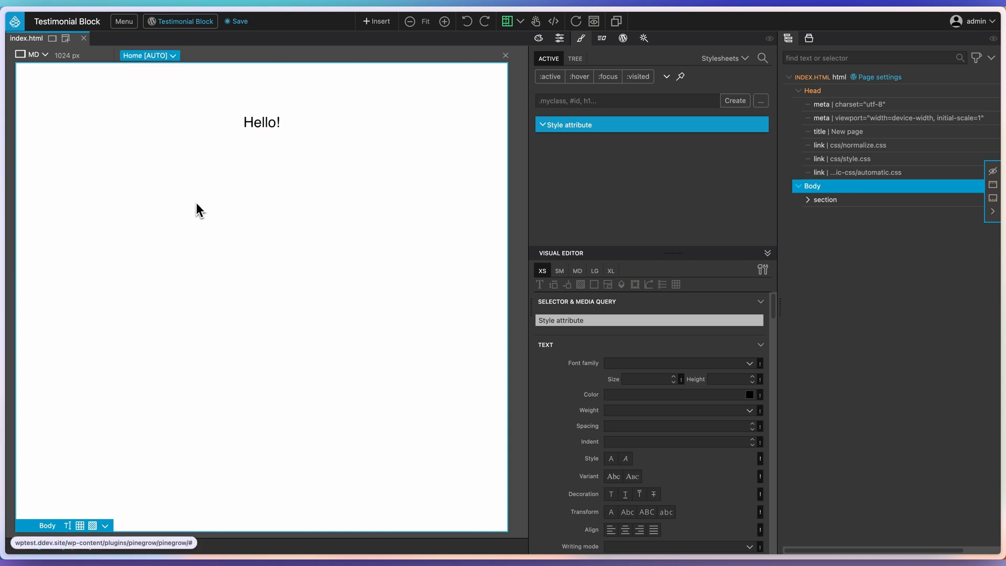
Compare the Replace body display mode of the Home preview with the Show in content mode
click(173, 55)
mouse_move(193, 154)
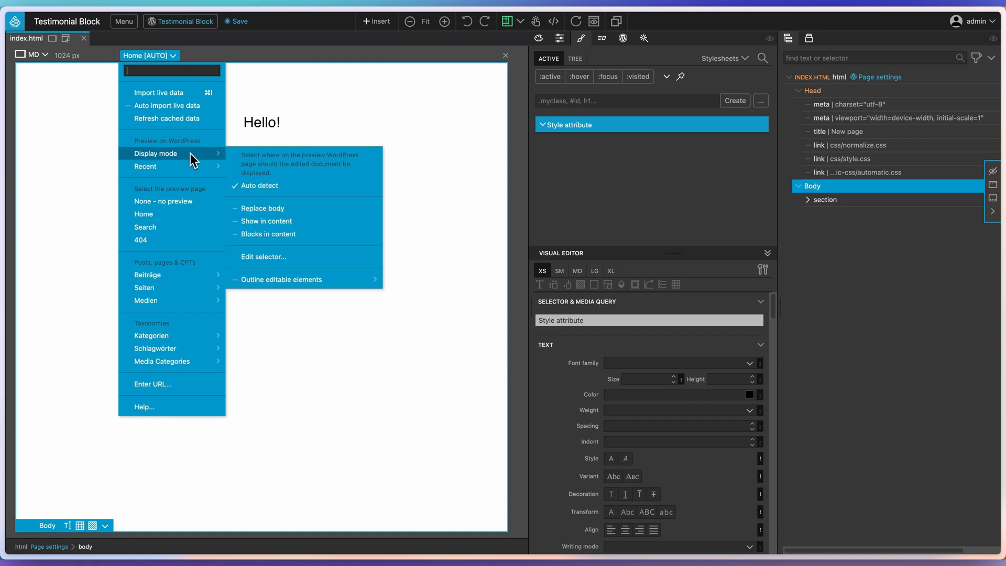
click(247, 207)
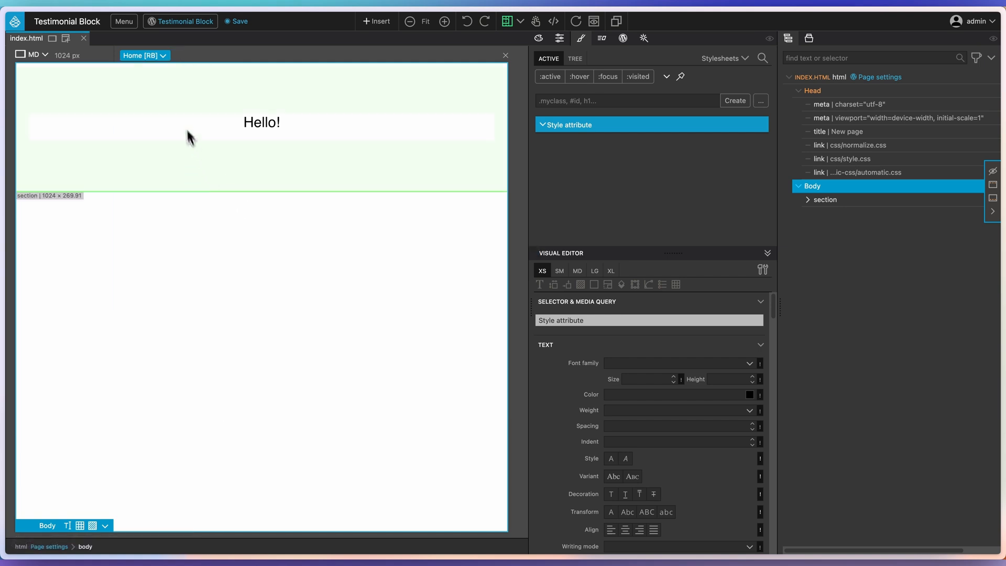
click(161, 56)
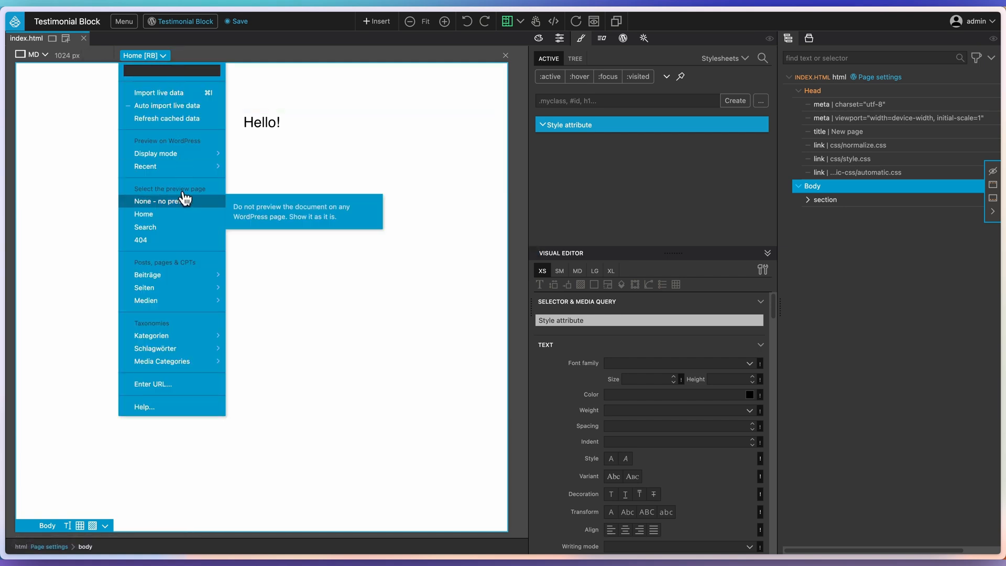
mouse_move(214, 157)
click(261, 234)
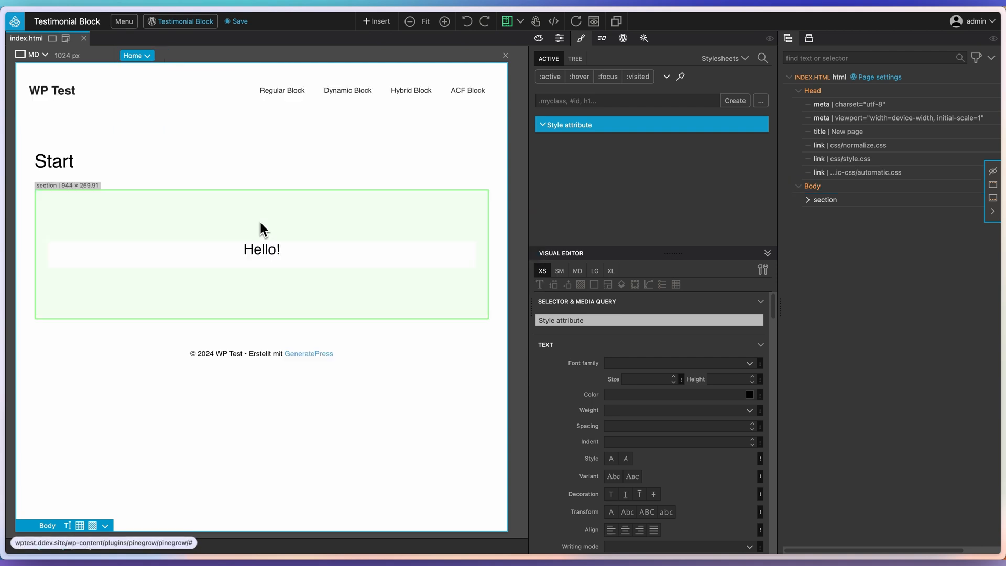
Create a CSS rule with the selector section > div in style.css for the div inside the section
click(816, 202)
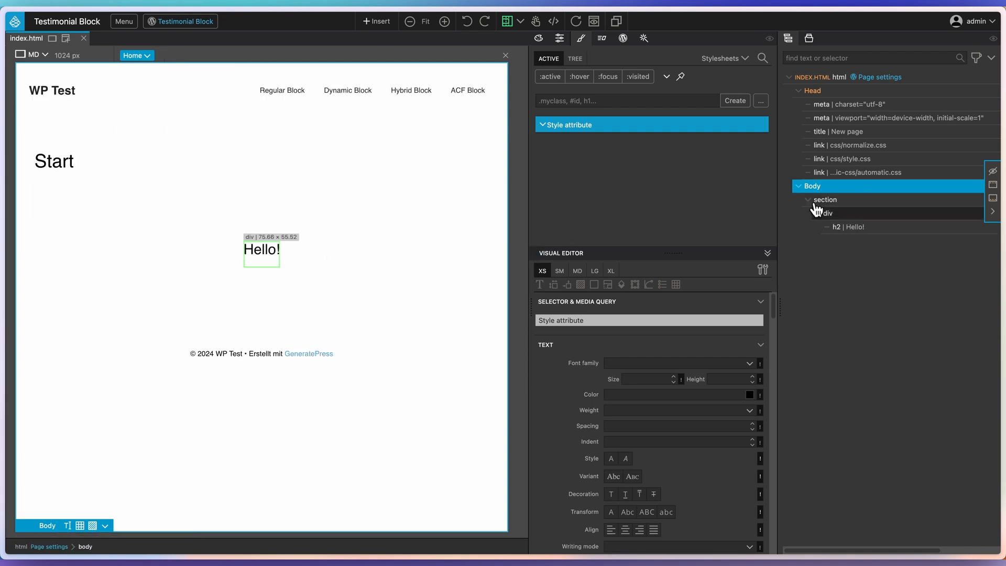
click(829, 214)
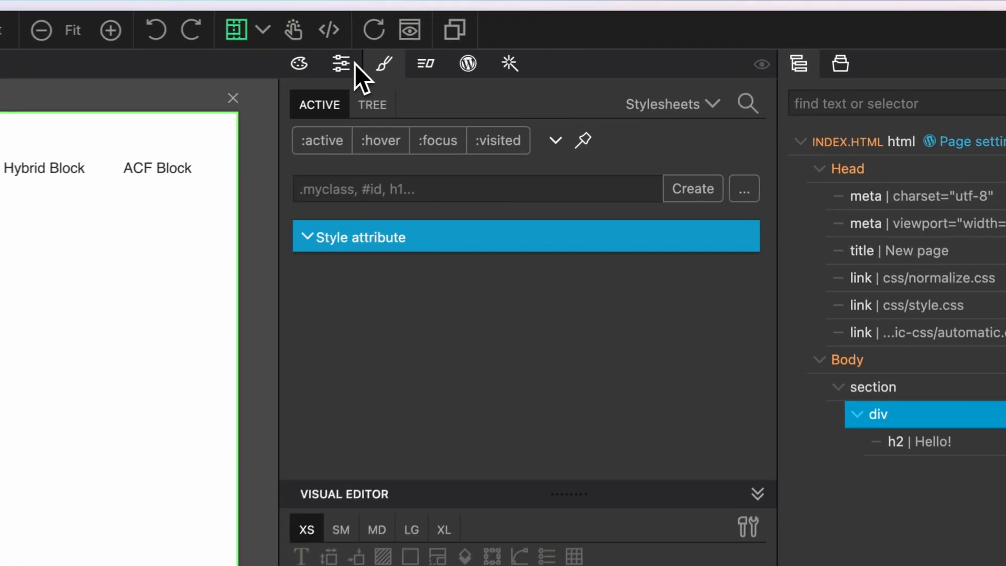
click(679, 197)
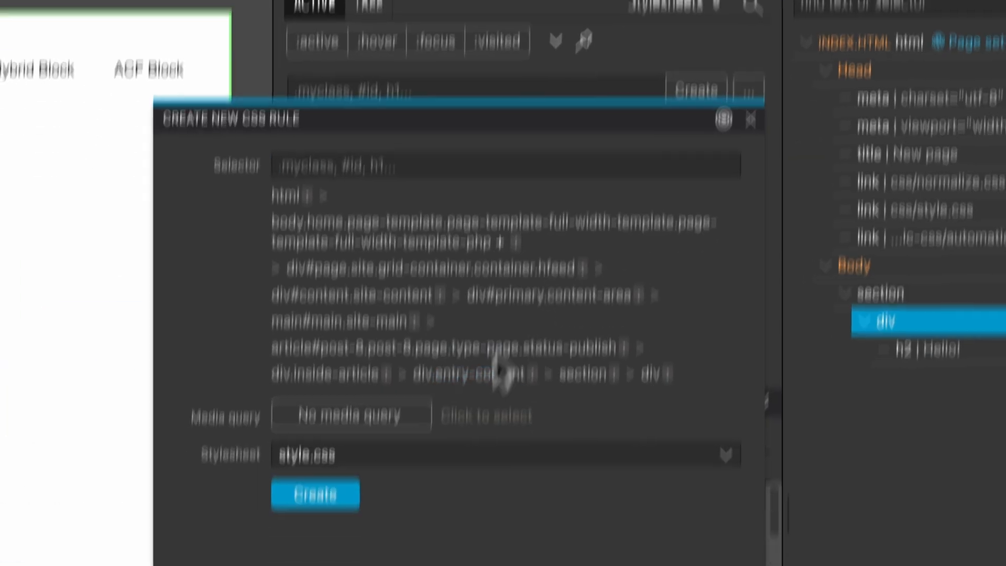
click(589, 233)
click(656, 224)
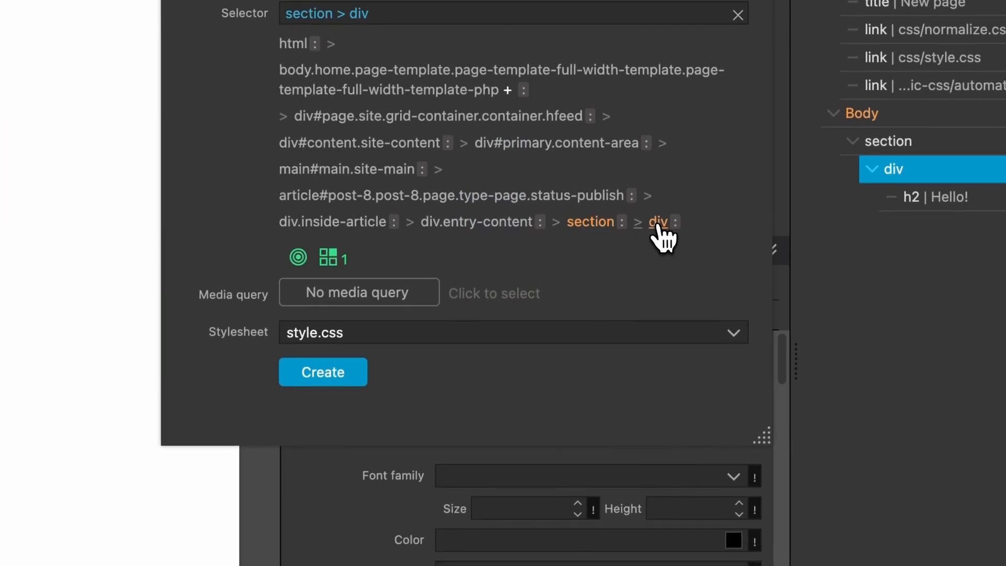
click(322, 372)
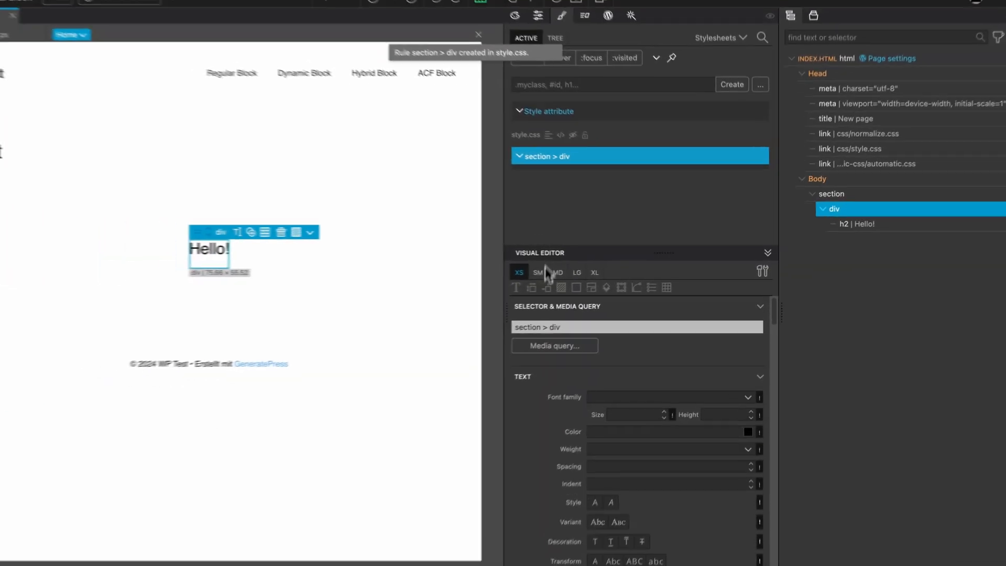
Set the width of the section > div rule to 100% and save the project
click(553, 284)
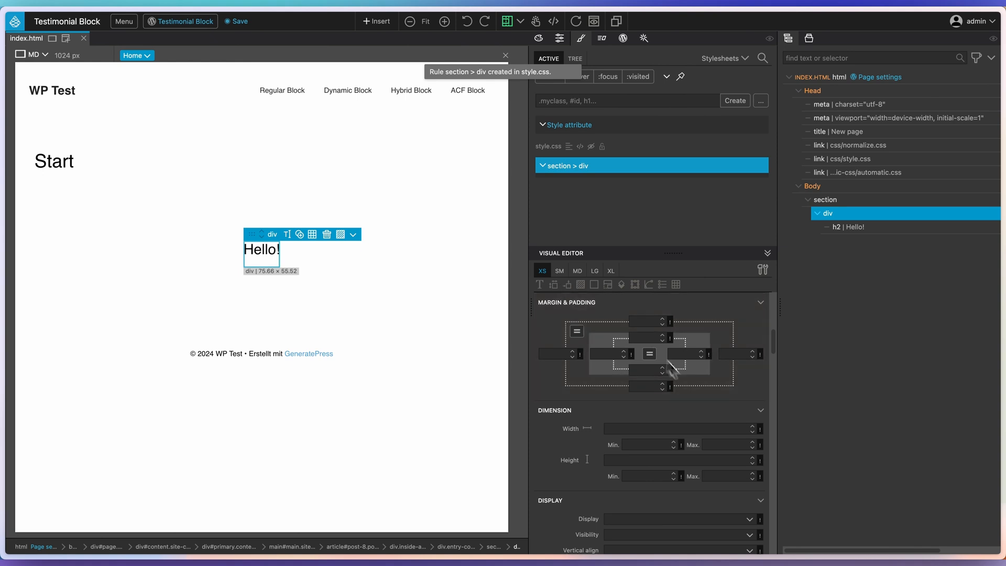
text(100%)
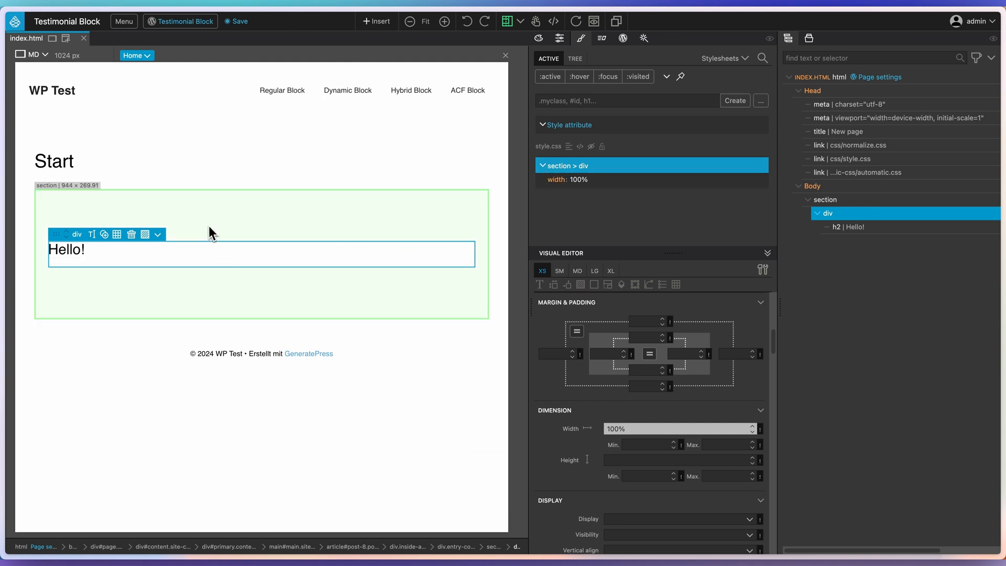
key(super+s)
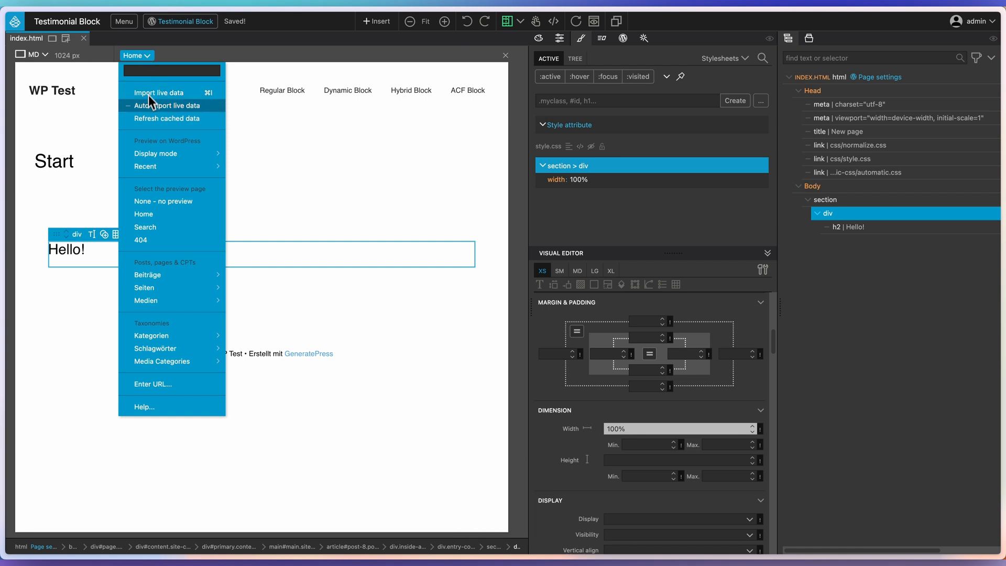
Set the WordPress preview page to None - no preview and save the project
mouse_move(168, 162)
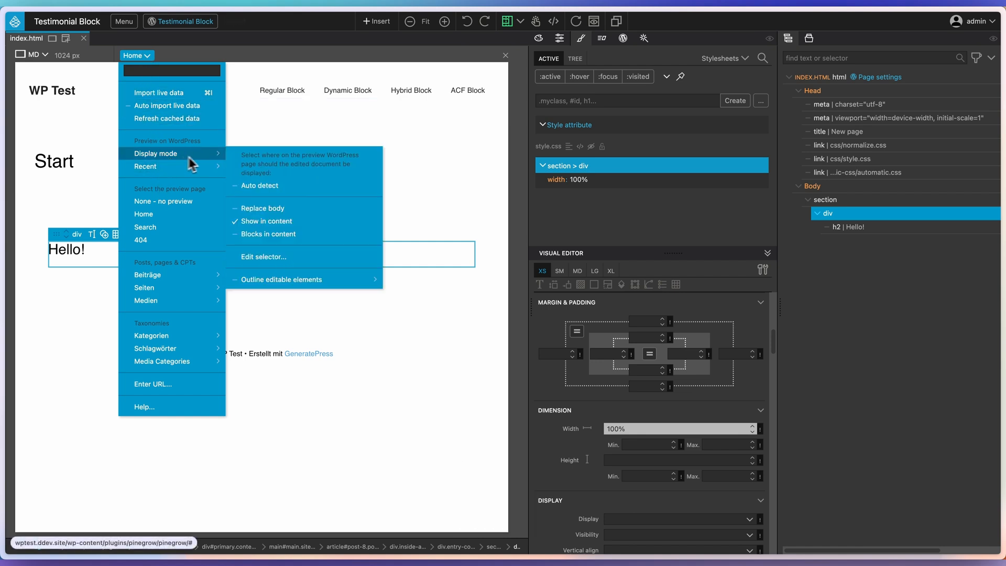
click(215, 200)
key(super+s)
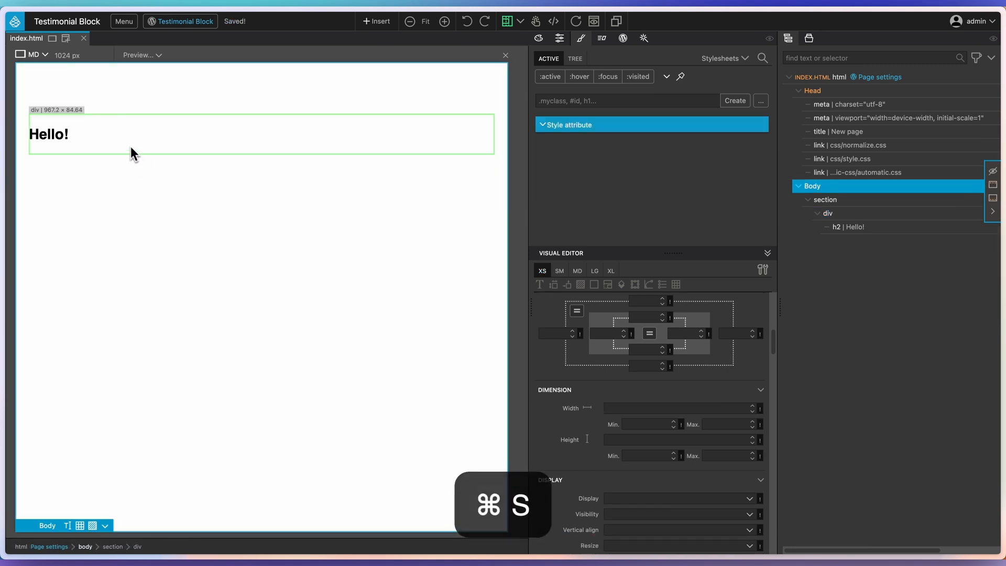
Try to add the class bg--secondary-ultra-light to the section, and clear the class entry
click(224, 89)
click(560, 38)
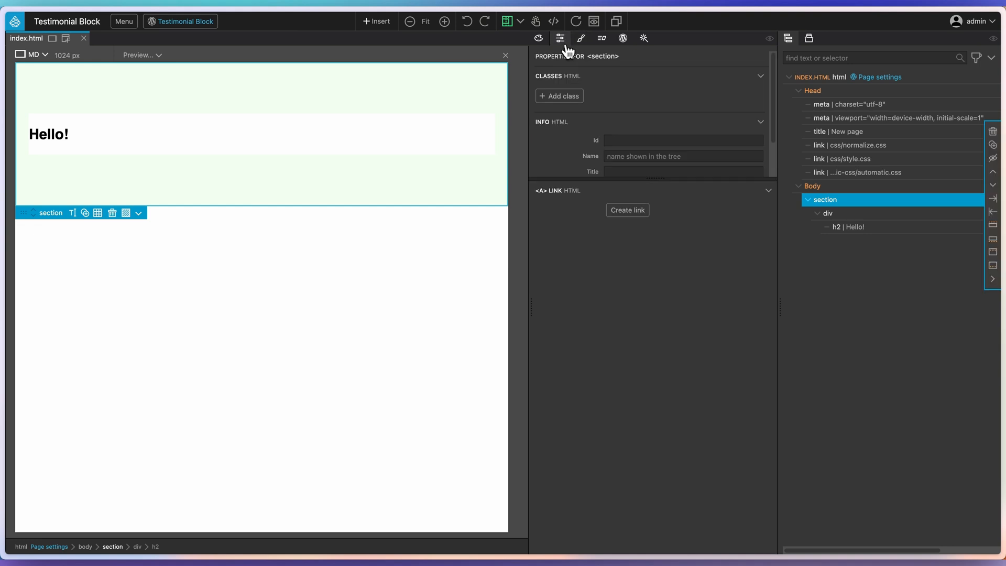
click(562, 97)
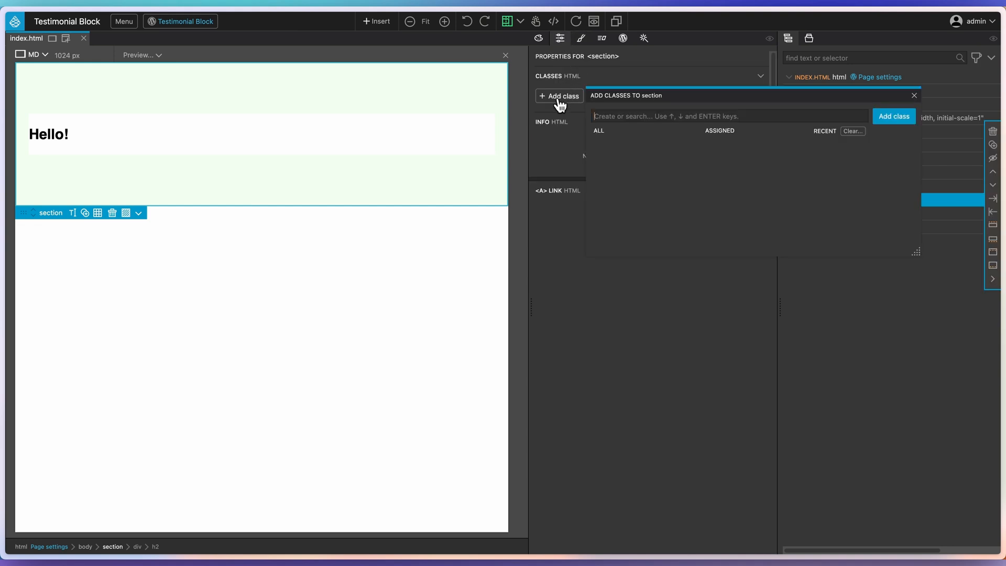
text(bg--secondary-ultra-light)
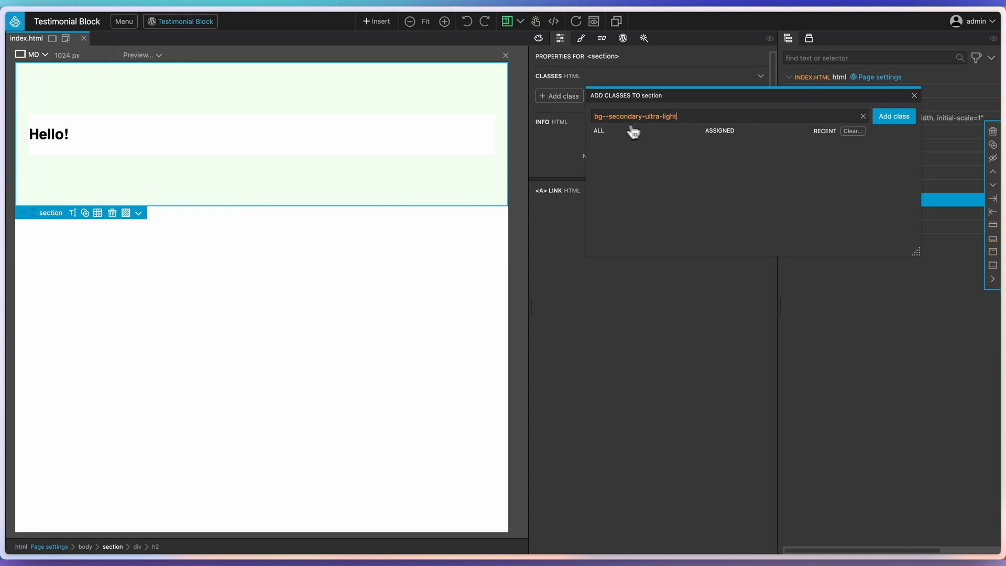
click(863, 116)
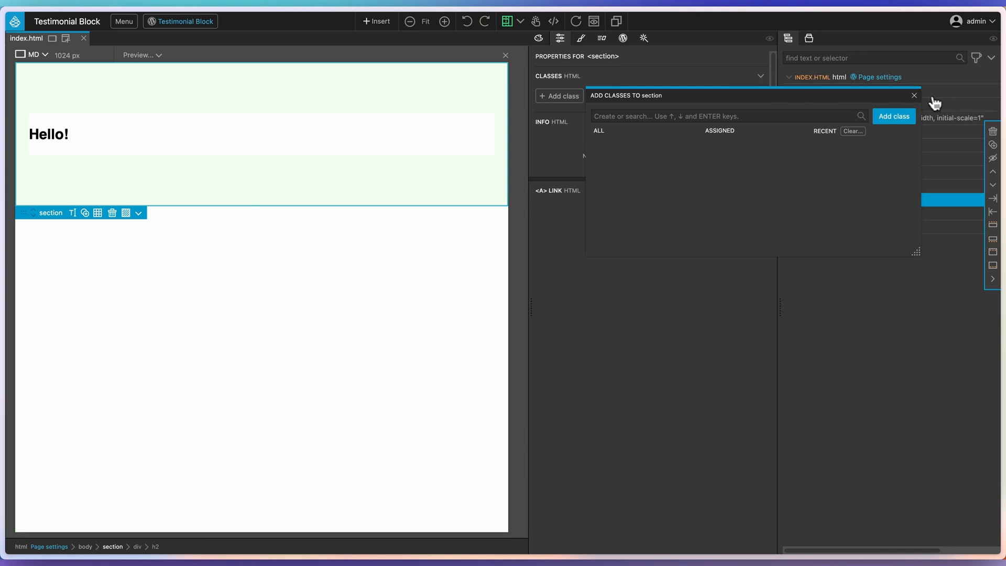
Refresh the project's stylesheet list from the section's style settings
click(914, 96)
click(582, 39)
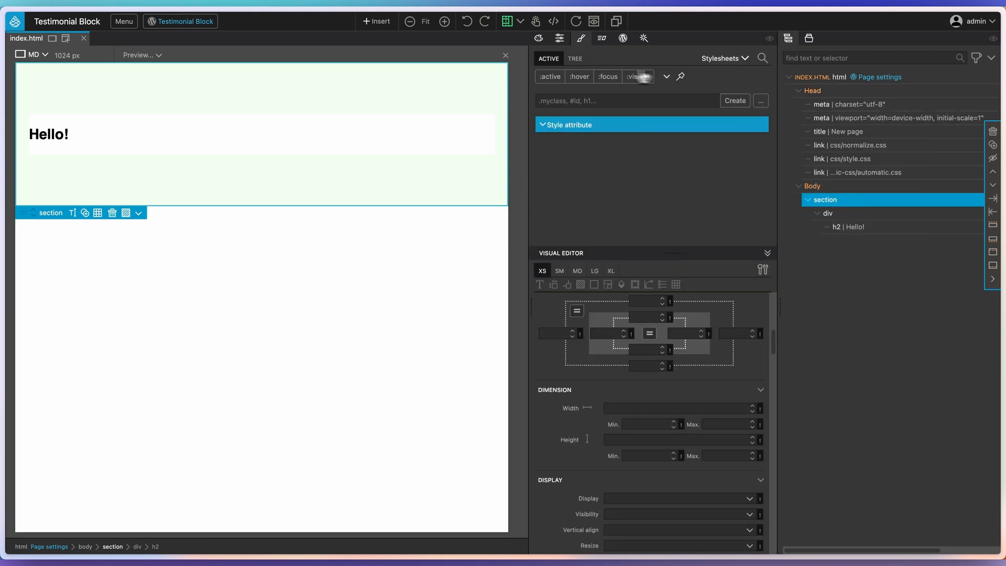
click(745, 59)
click(731, 81)
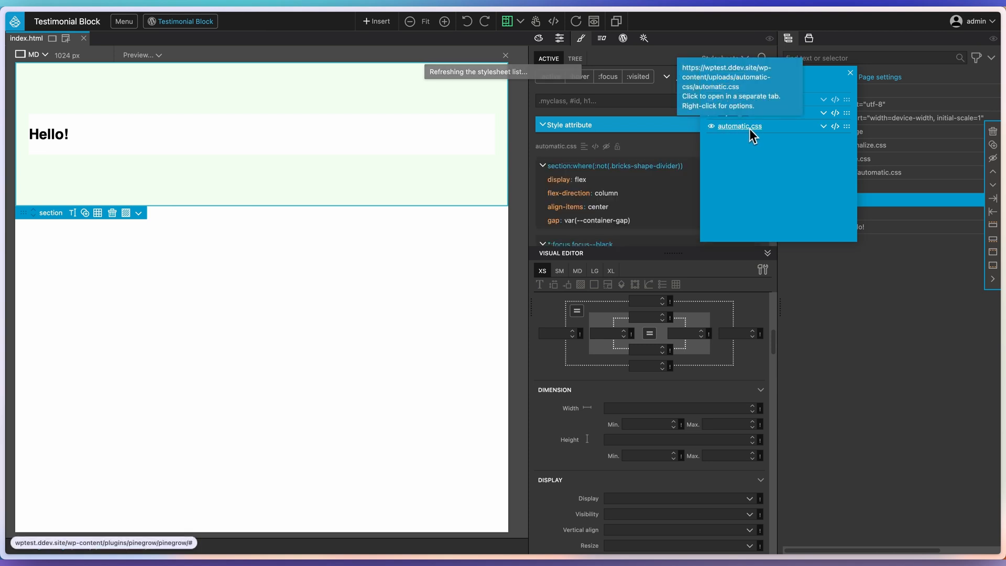
Lock the automatic.css stylesheet and set it to be ignored in the active styles
click(823, 127)
click(838, 140)
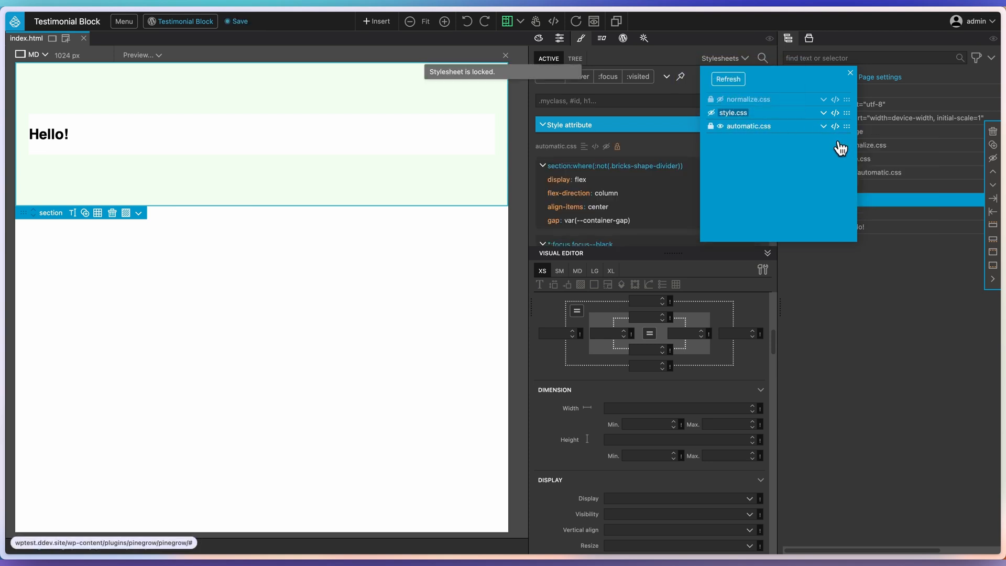
click(824, 128)
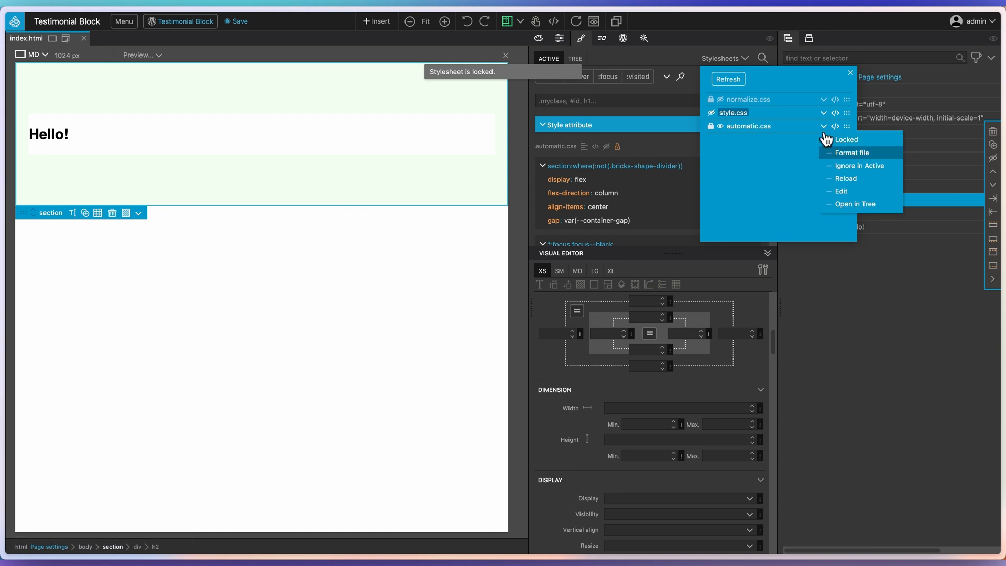
click(846, 167)
click(850, 73)
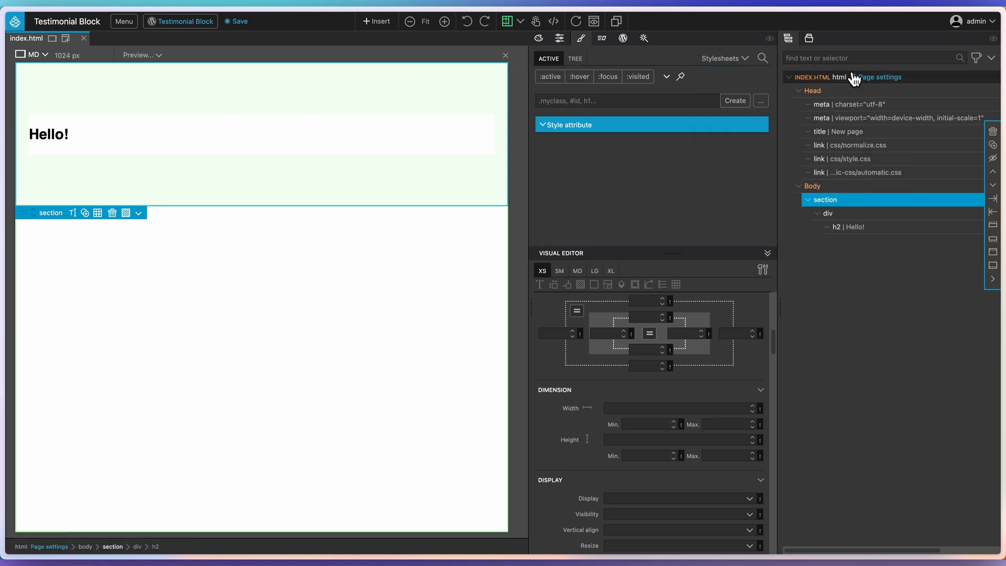
Search the available classes for bg--secon and assign bg--secondary-dark-trans-40 to the section
click(560, 39)
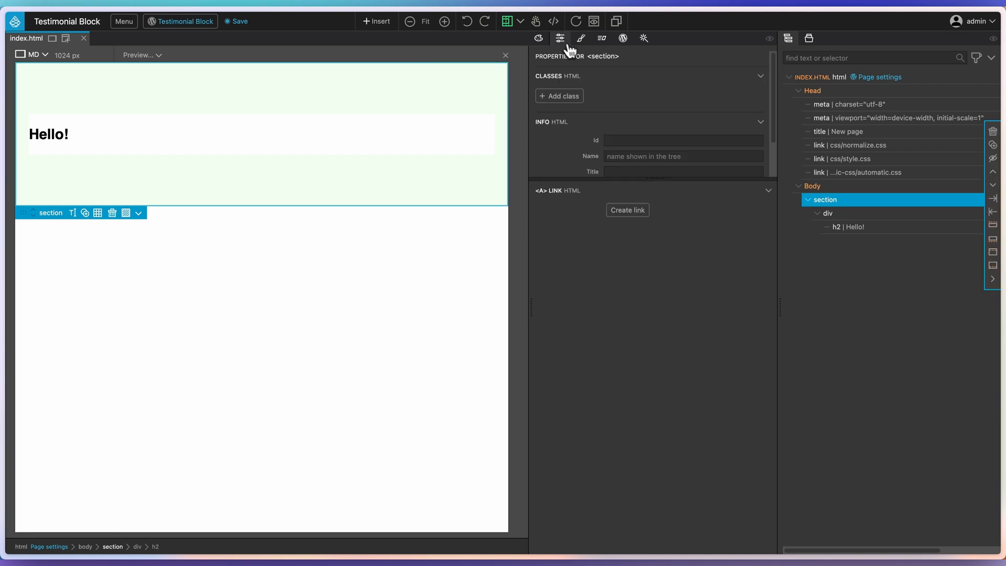
click(565, 96)
scroll(626, 187, down, 10)
scroll(626, 187, up, 10)
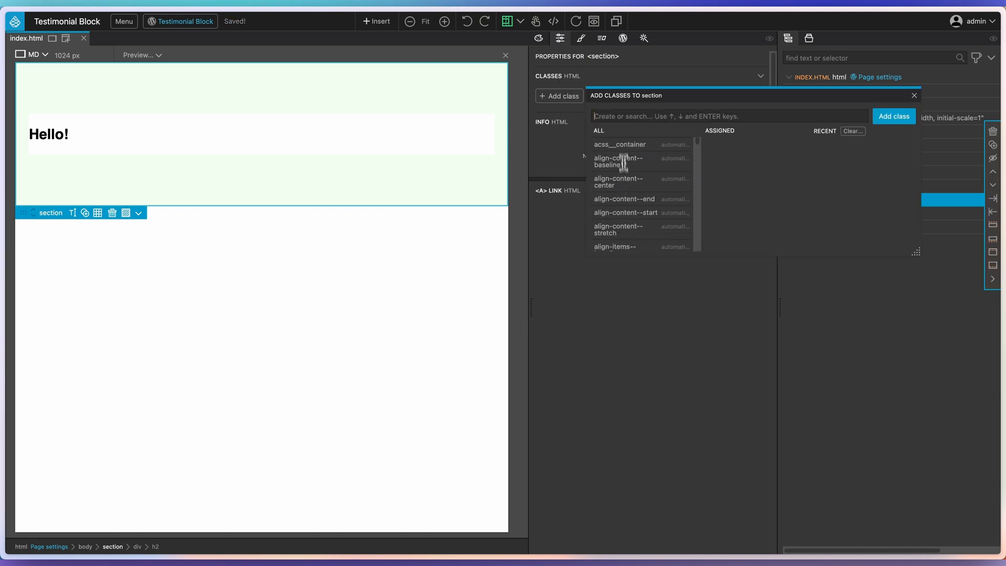
text(bg--sec)
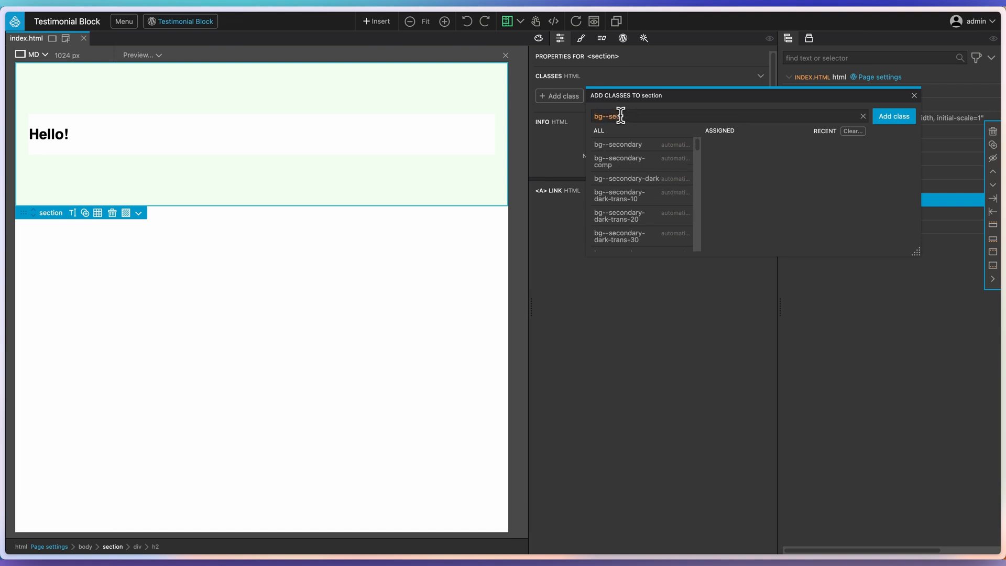
text(on)
scroll(640, 188, down, 4)
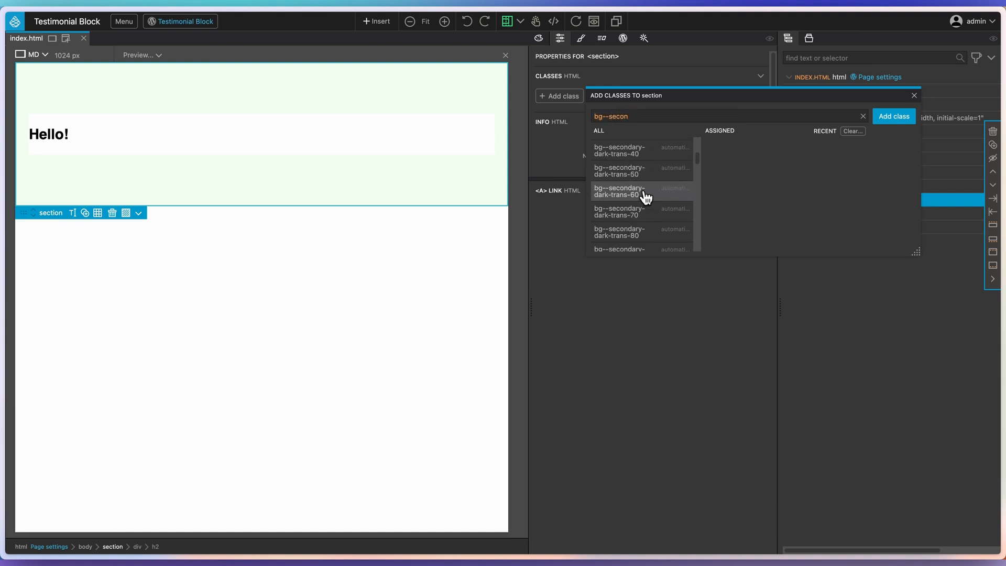
click(638, 158)
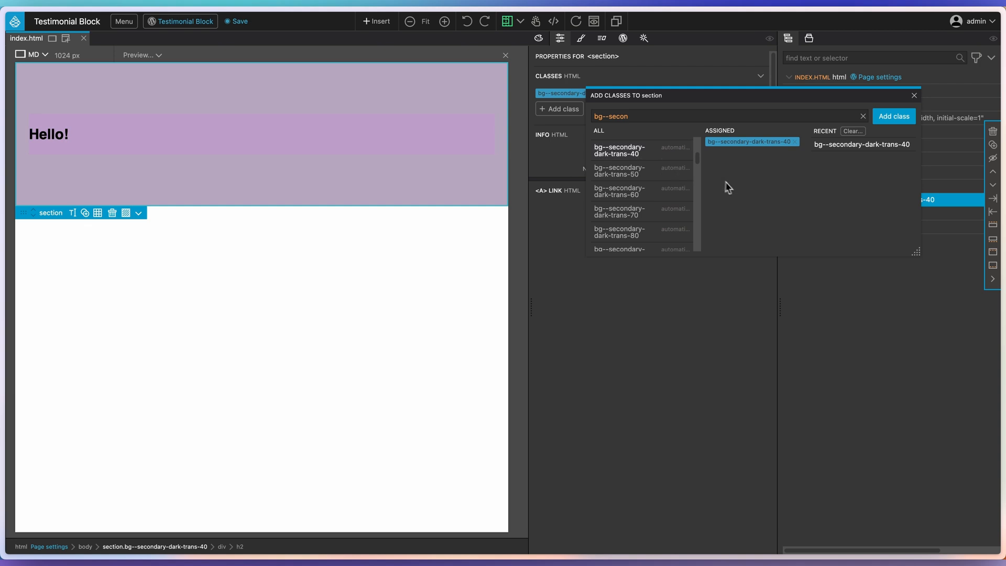
Replace the section's bg--secondary-dark-trans-40 class with bg--secondary-dark-trans-10
scroll(636, 178, up, 3)
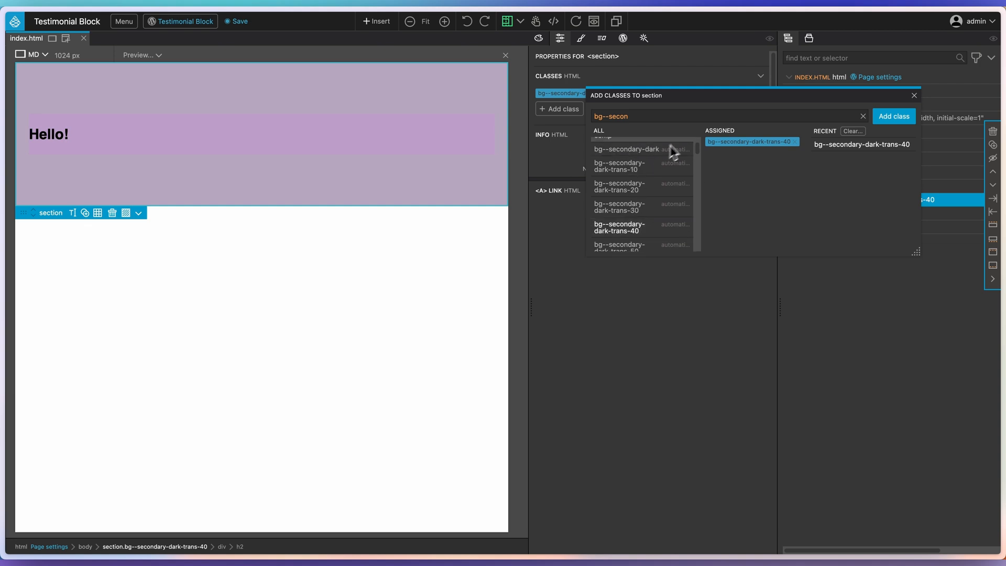
click(795, 143)
click(641, 168)
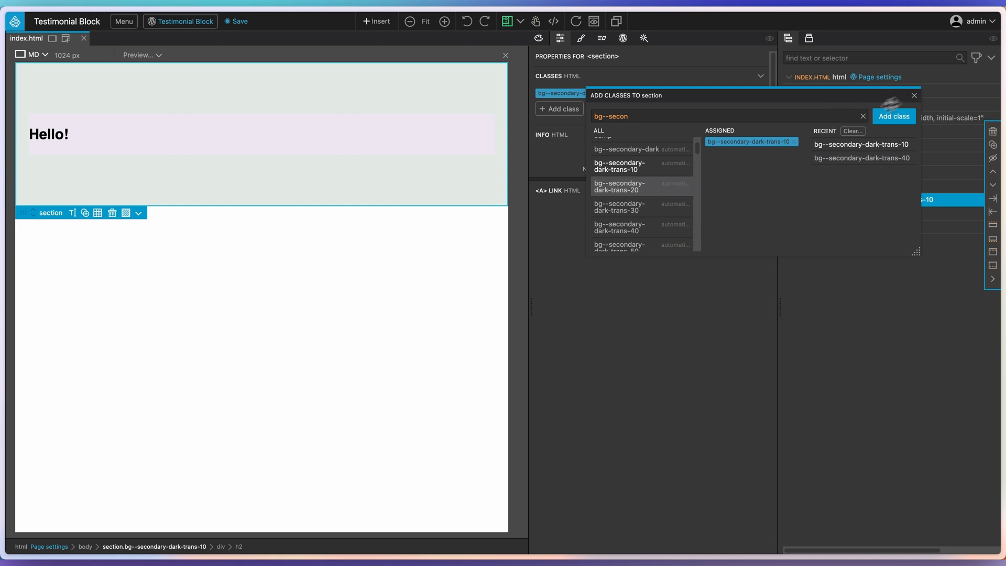
click(914, 96)
Delete the Hello! h2 heading from the div inside the section
click(272, 319)
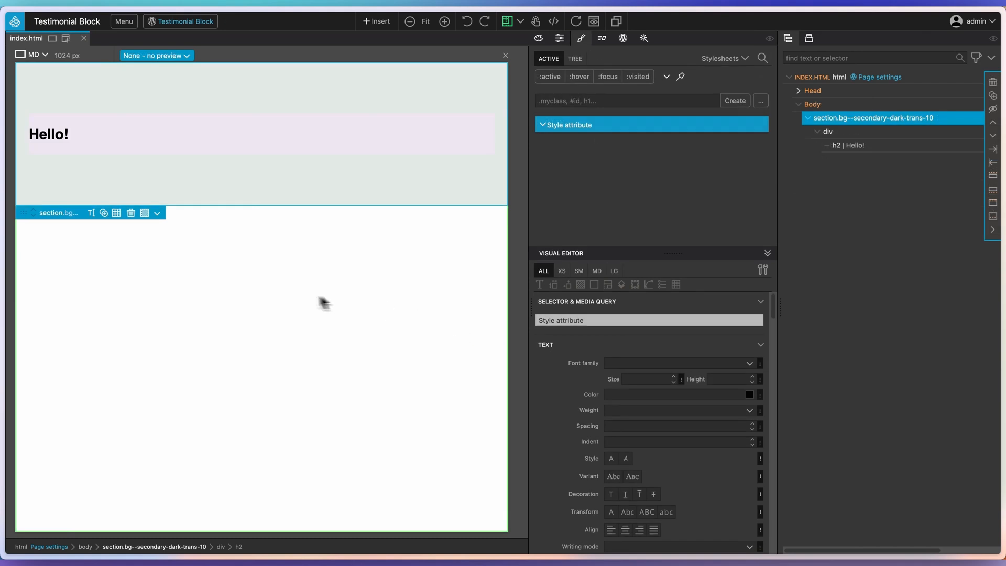
click(874, 144)
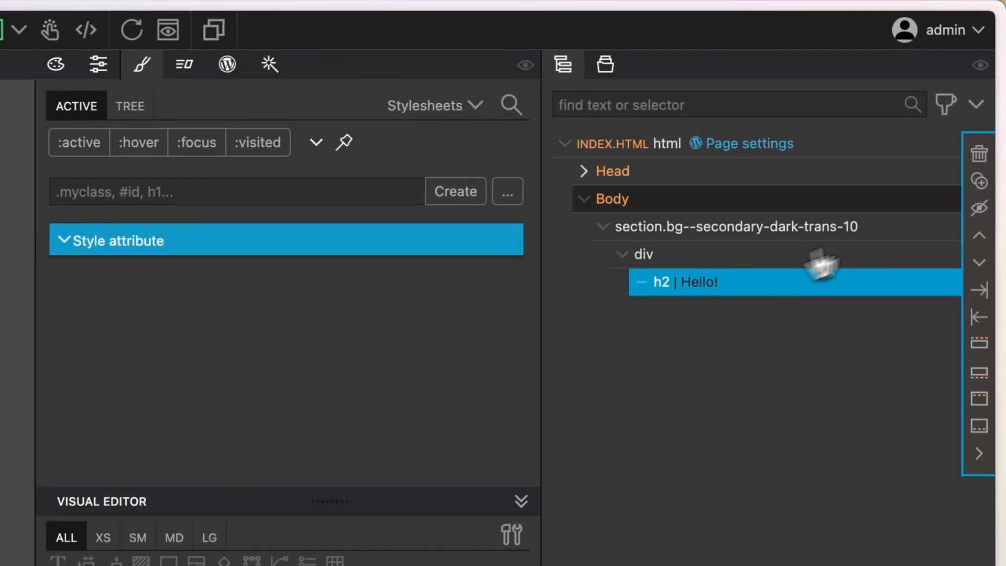
click(993, 83)
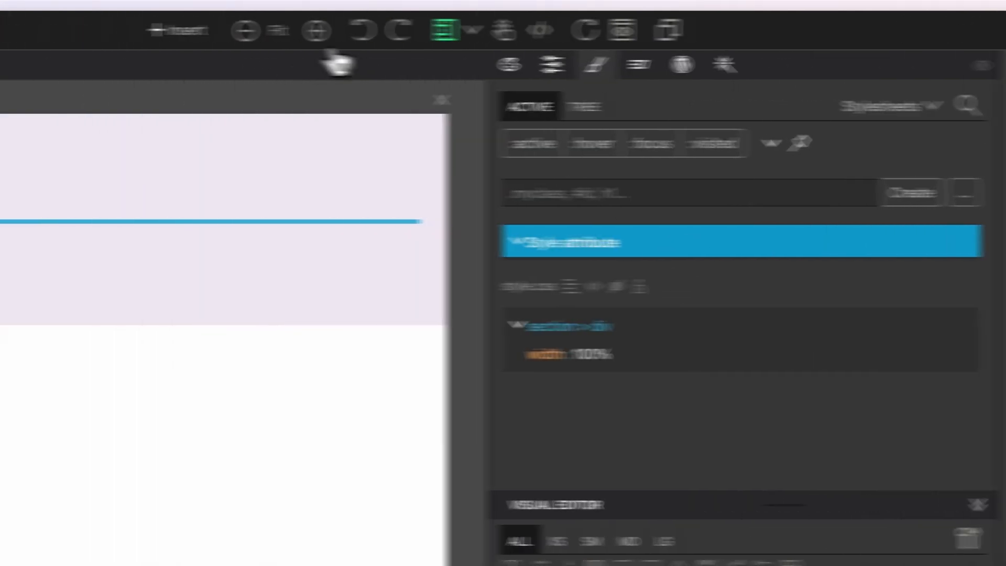
Start inserting a new element and replace the existing insert code with div.testimonial-card
click(341, 35)
click(469, 222)
key(super+a)
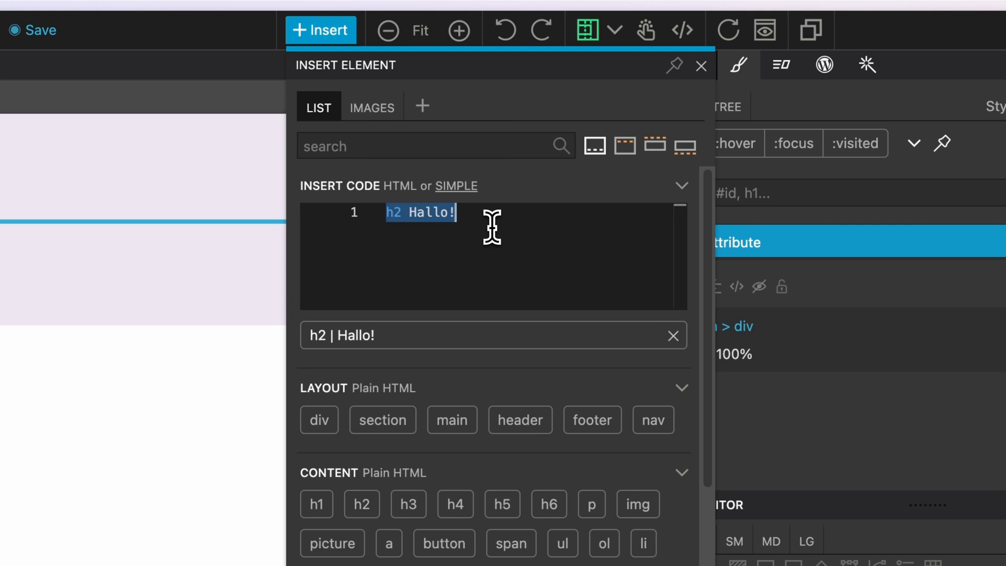
text(div)
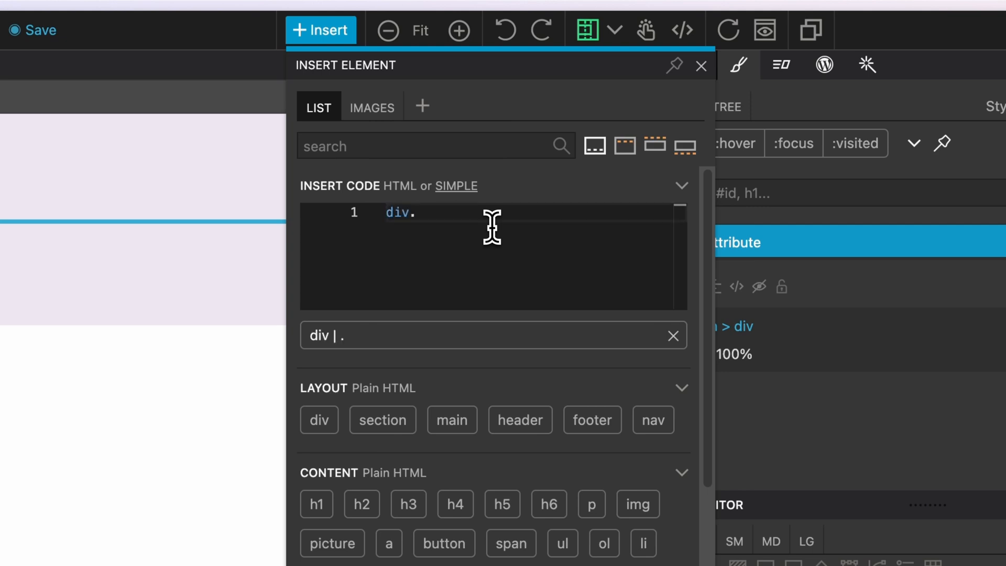
text(.testimon)
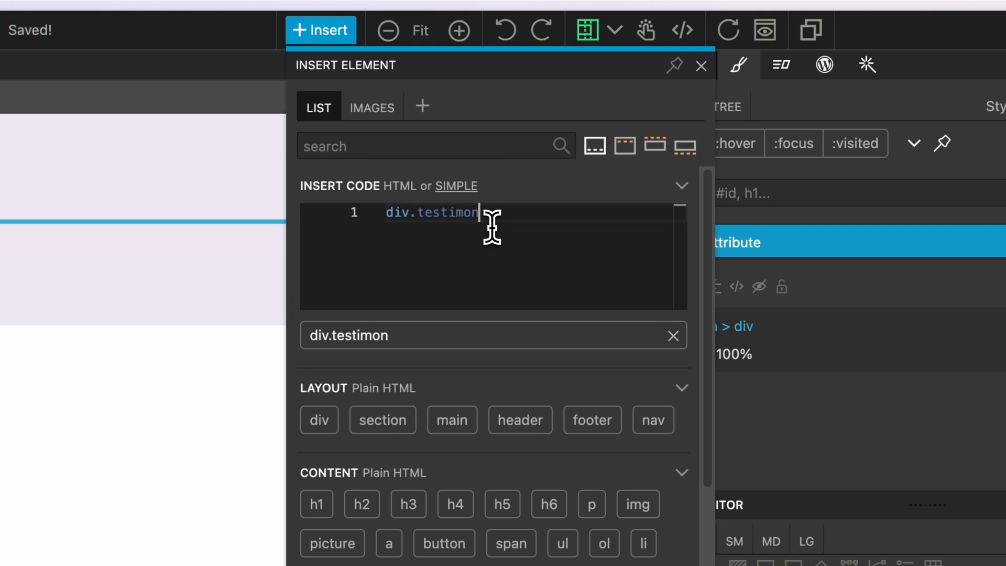
text(ial-card)
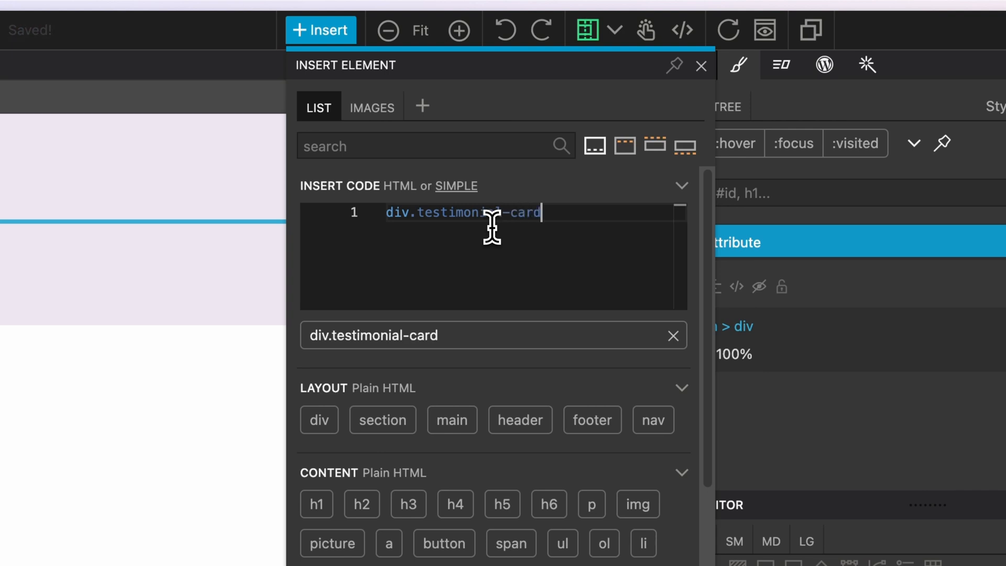
key(shift+alt+Left)
key(shift+alt+Left)
key(shift+Left)
key(super+a)
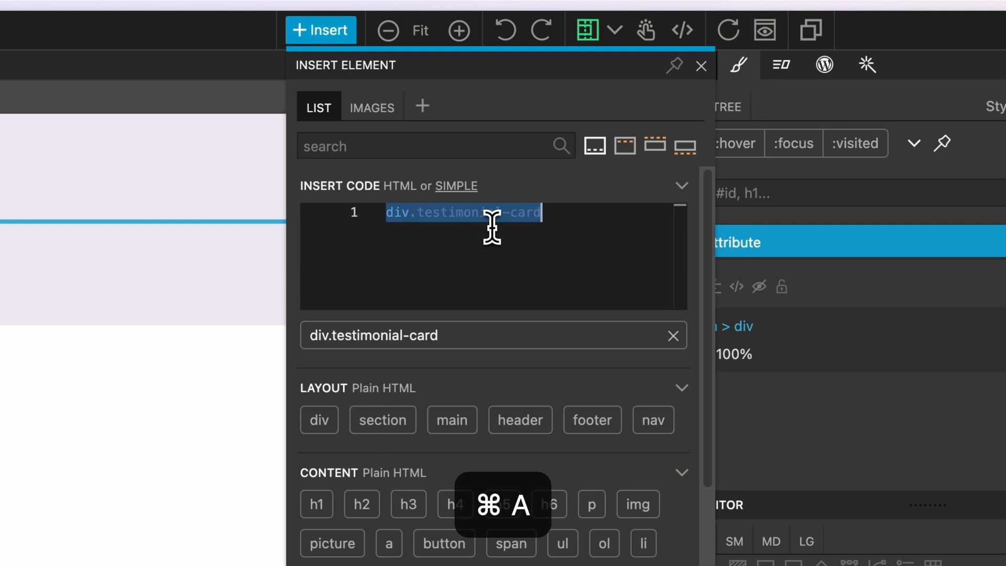
Copy the testimonial-card class into an indented second code line and complete it as div.testimonial-card__rating-wrapper
key(Left)
key(Right)
key(Right)
key(Right)
key(super+shift+Right)
key(super+c)
key(Right)
key(Return)
key(Tab)
key(super+v)
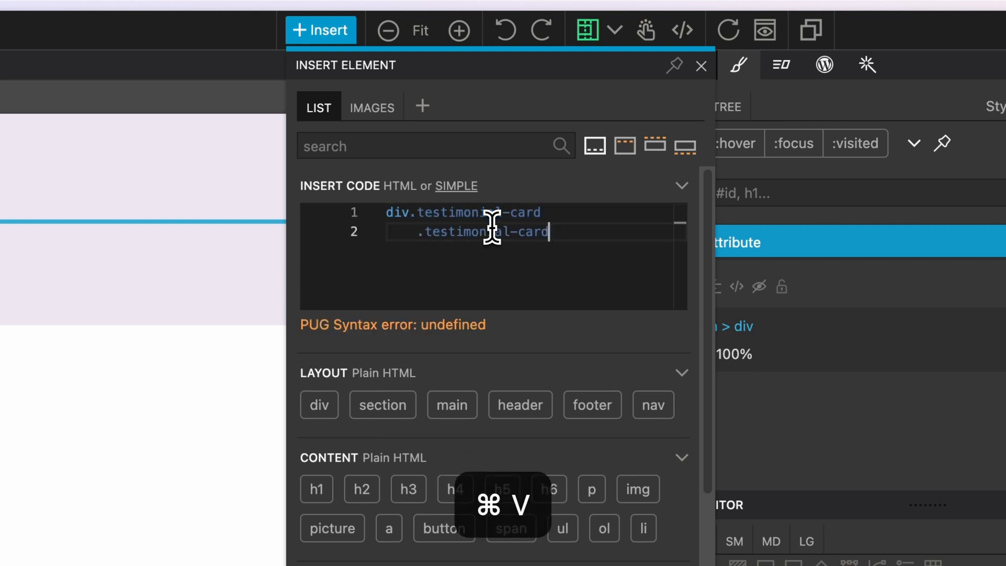
key(super+Left)
text(div)
key(super+Right)
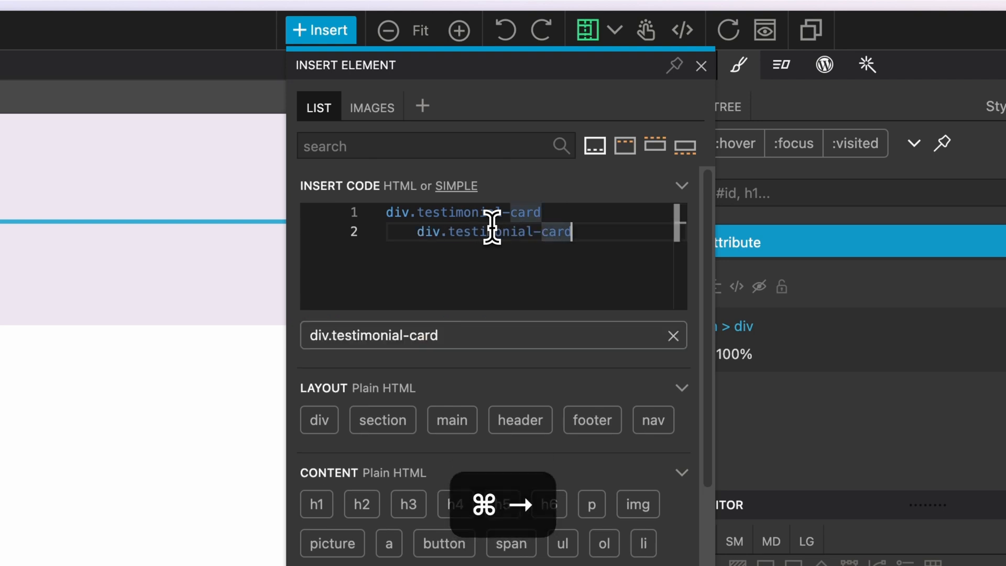
text(__)
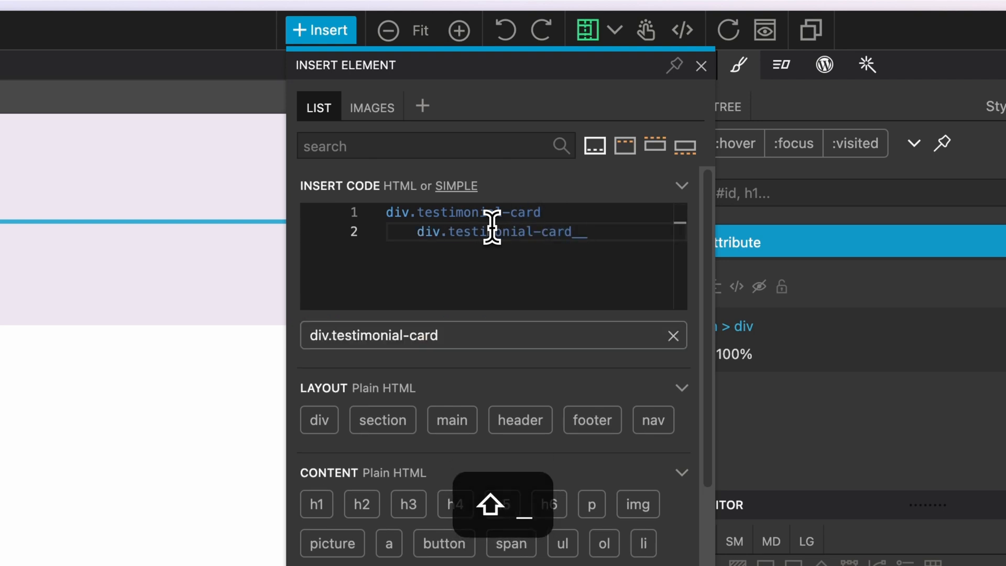
text(rating-wrap)
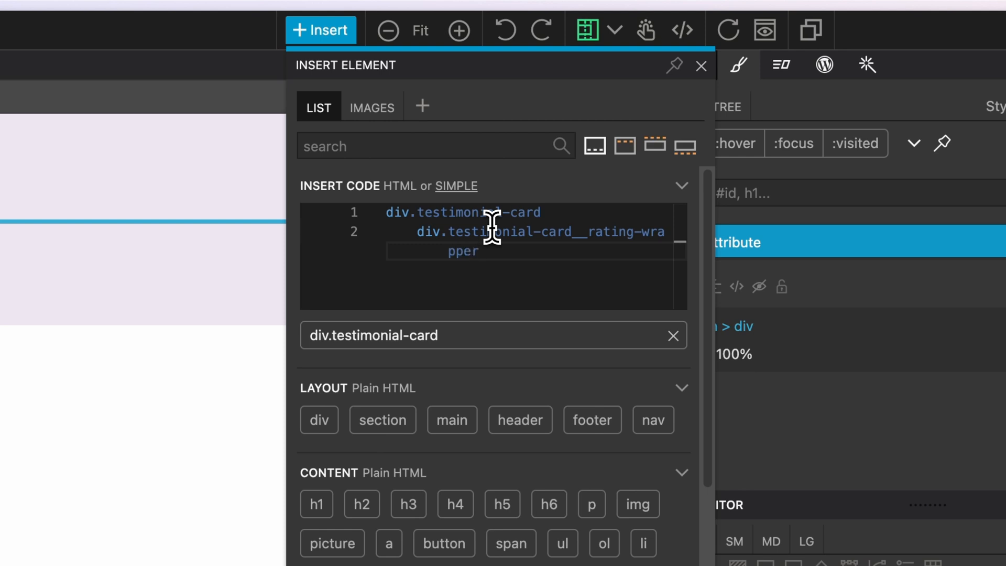
text(per)
Nest a span.mwe-rating containing five space-separated asterisks inside the rating wrapper code
key(Return)
text(span.mwe-ra)
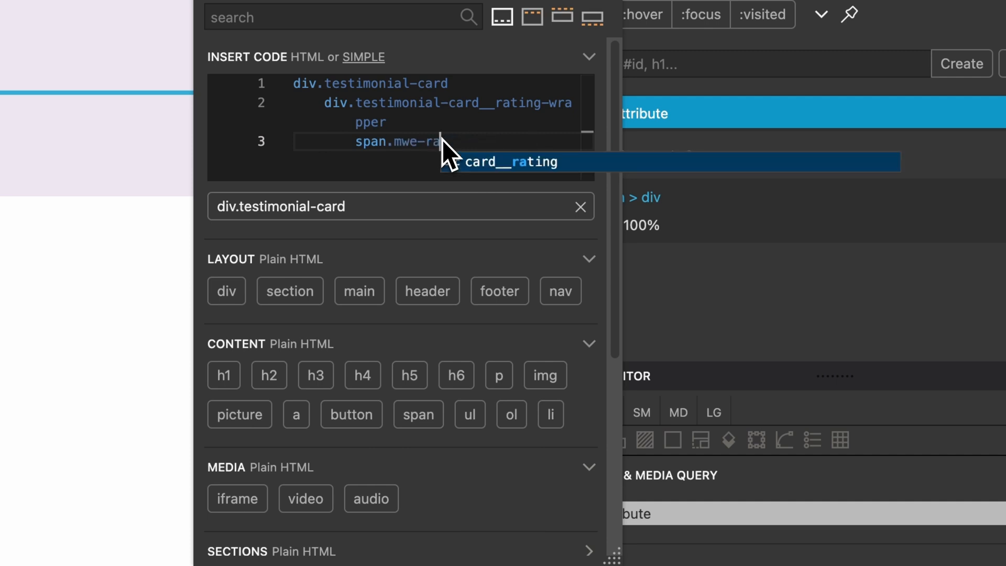
text(ting * * * * *)
Add a p.testimonial-card__heading line with the text "The short heading" at the rating wrapper's level
key(Return)
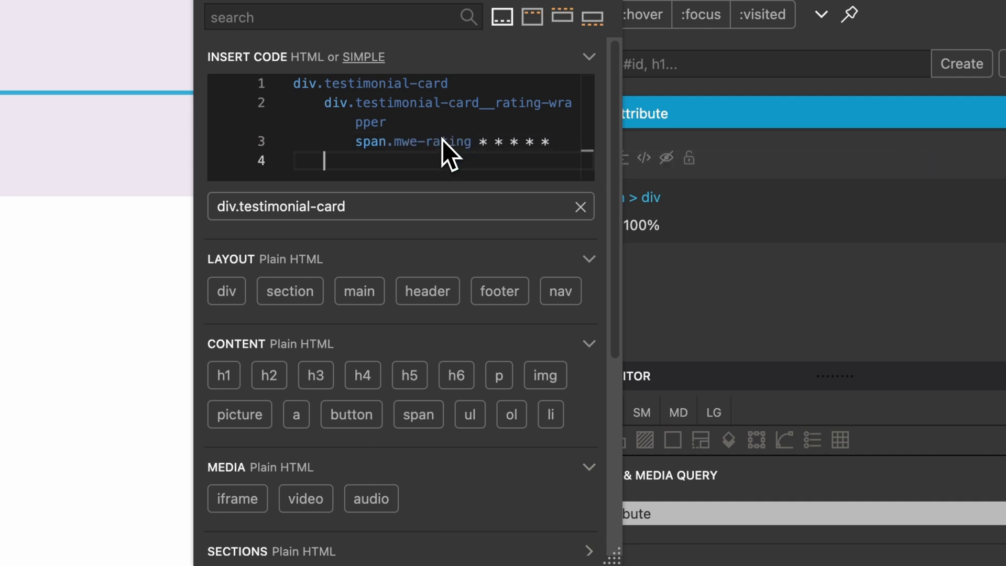
text(p.testimonial-card__heading The short )
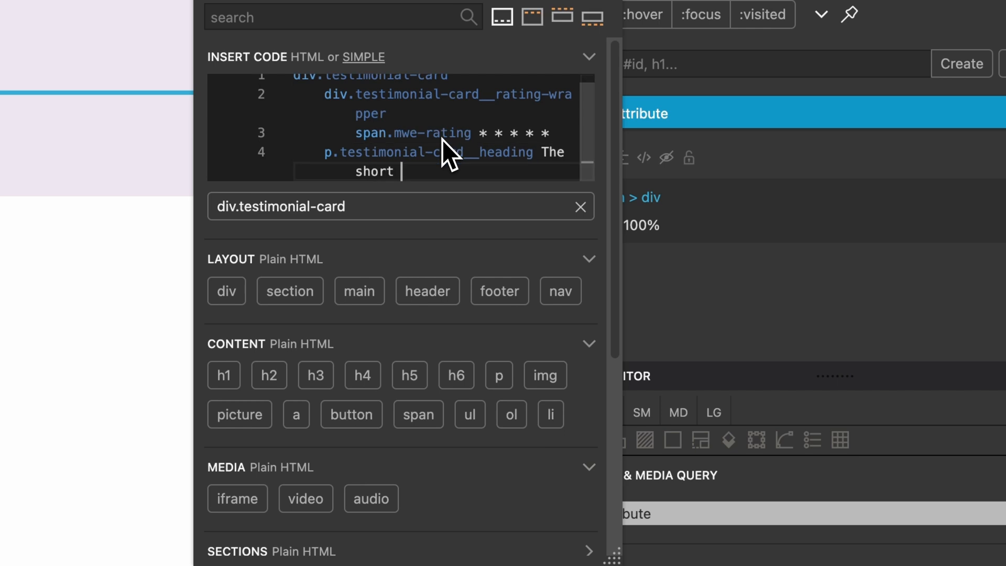
text(card__heading)
key(BackSpace)
key(BackSpace)
key(BackSpace)
key(BackSpace)
key(BackSpace)
key(BackSpace)
key(BackSpace)
key(BackSpace)
key(BackSpace)
key(BackSpace)
key(BackSpace)
key(BackSpace)
key(BackSpace)
text(heading)
Add code lines for p.testimonial-card__text with the text "The testimonial Text" and for div.testimonial-card__info-wrapper
key(Return)
text(p.testimonial-card__text The testimonial text)
key(Return)
text(div.testimonial-card__info-wrapper)
Nest img.testimonial-card__avatar and div.testimonial-card__name-wrapper inside the info wrapper code
key(Return)
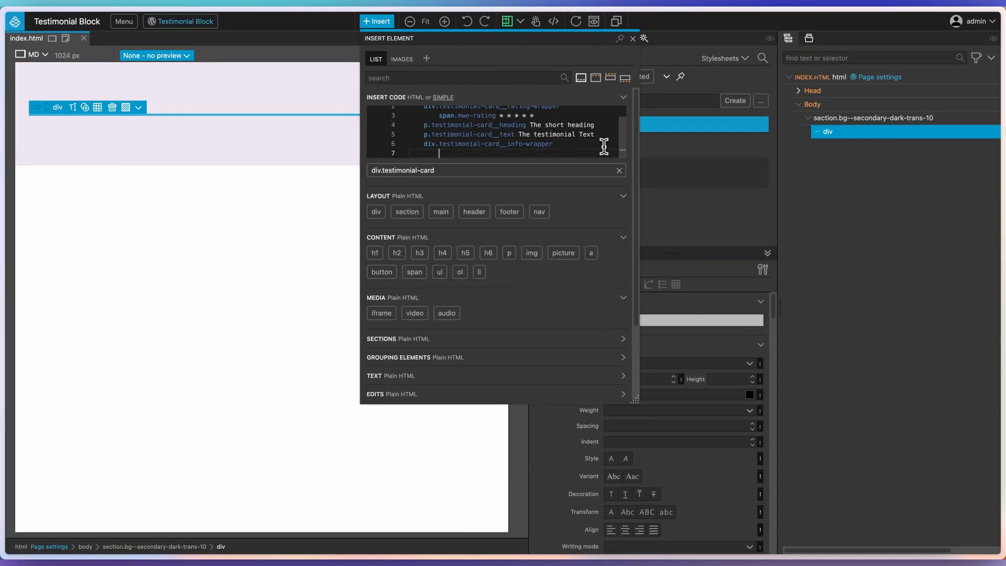
text(img.)
text(testimonial-card__avatar)
key(Return)
text(div.testimonial-card)
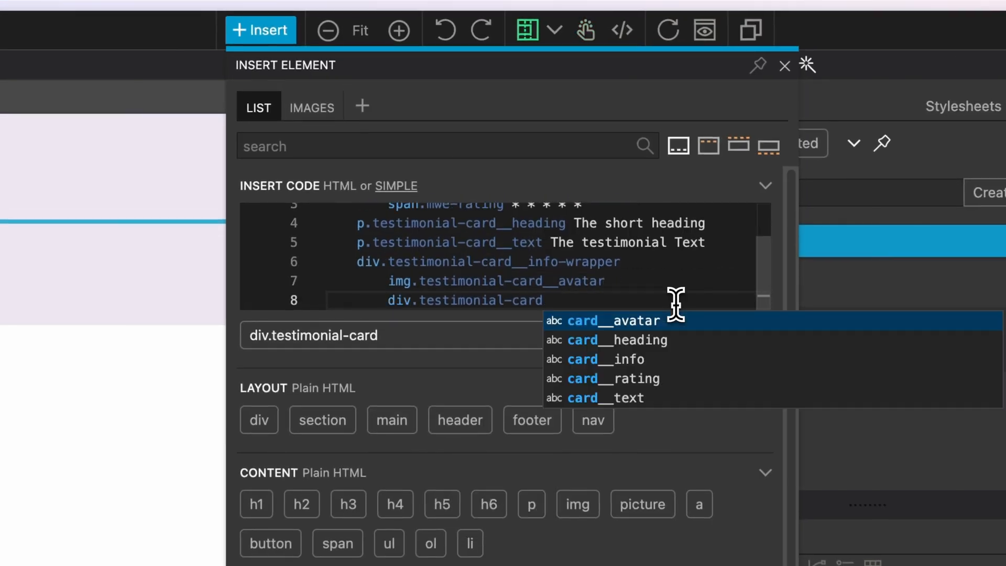
text(__name-wrapper)
Nest a div.testimonial-card__name line containing the placeholder person's name inside the name wrapper
key(Return)
key(BackSpace)
text(div.testimonial-card)
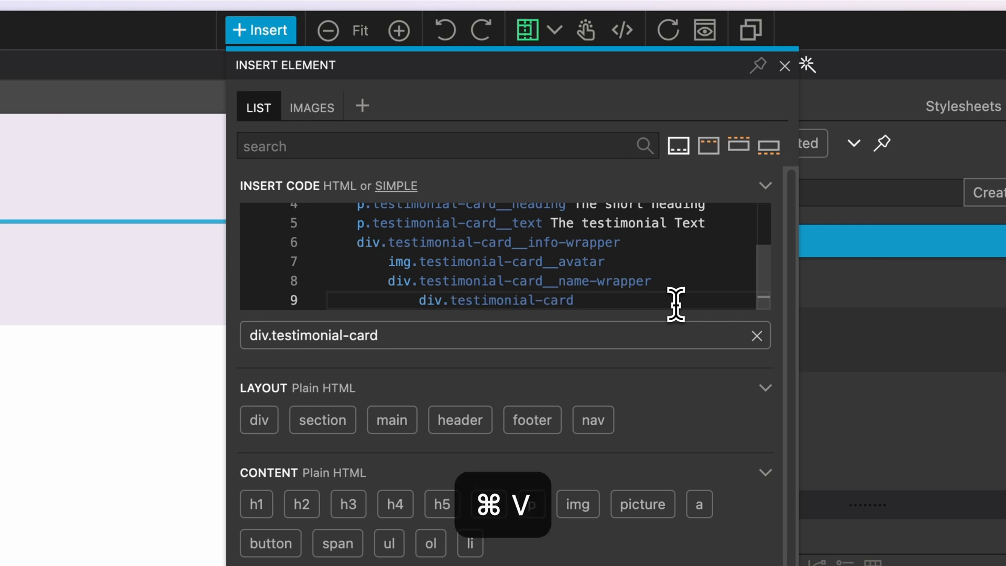
text(__name John Doe)
Add a div.testimonial-card__company line with the text "ACME Inc." below the name, correcting its class prefix
key(Return)
text(div.)
key(super+v)
text(::)
key(BackSpace)
key(BackSpace)
text(__company ACME Inc.)
key(alt+Left)
key(alt+Left)
key(alt+Left)
key(alt+Left)
key(alt+Left)
key(alt+Left)
key(BackSpace)
key(super+Right)
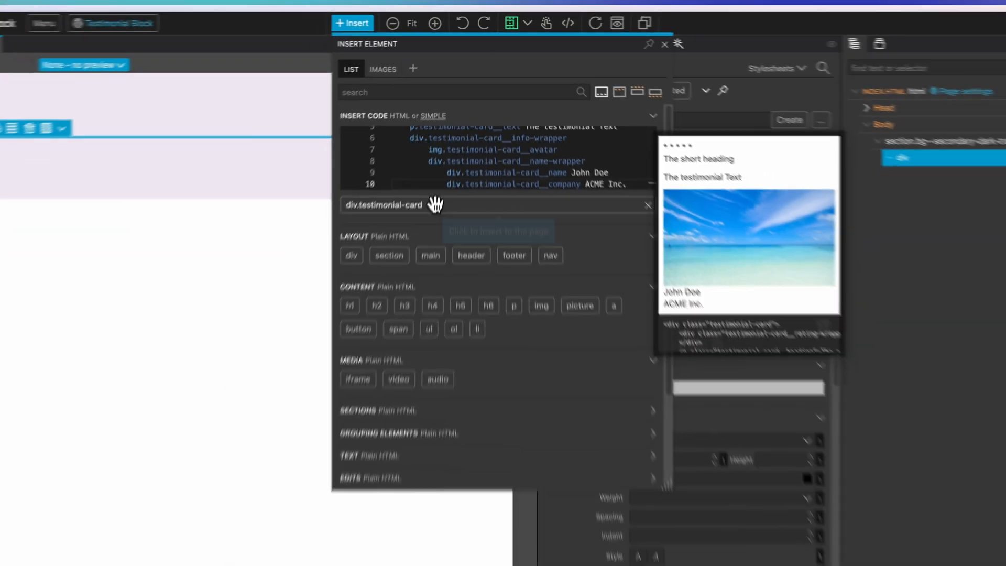
Insert the coded div.testimonial-card structure inside the section's div in the page tree and review it on the page
click(401, 338)
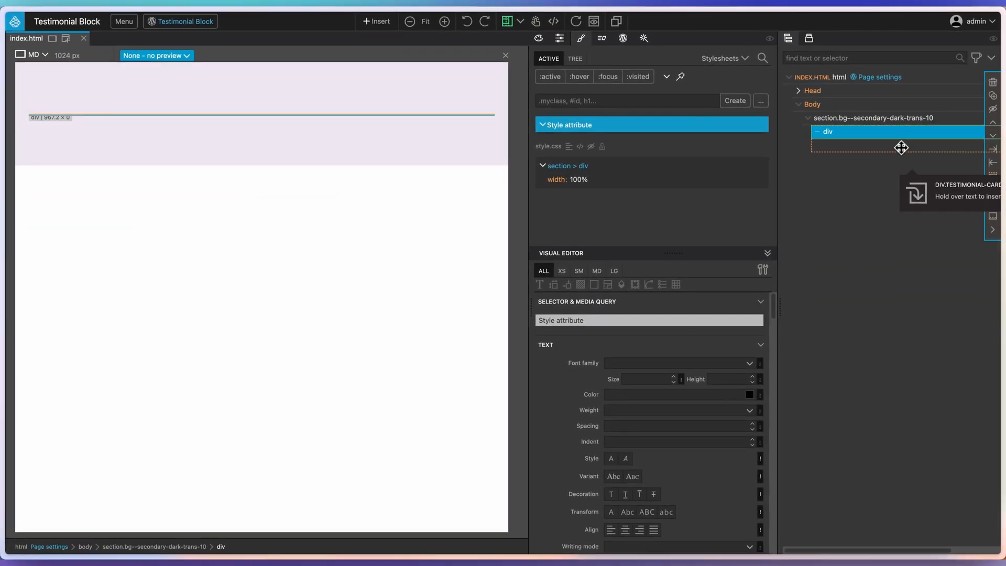
click(899, 151)
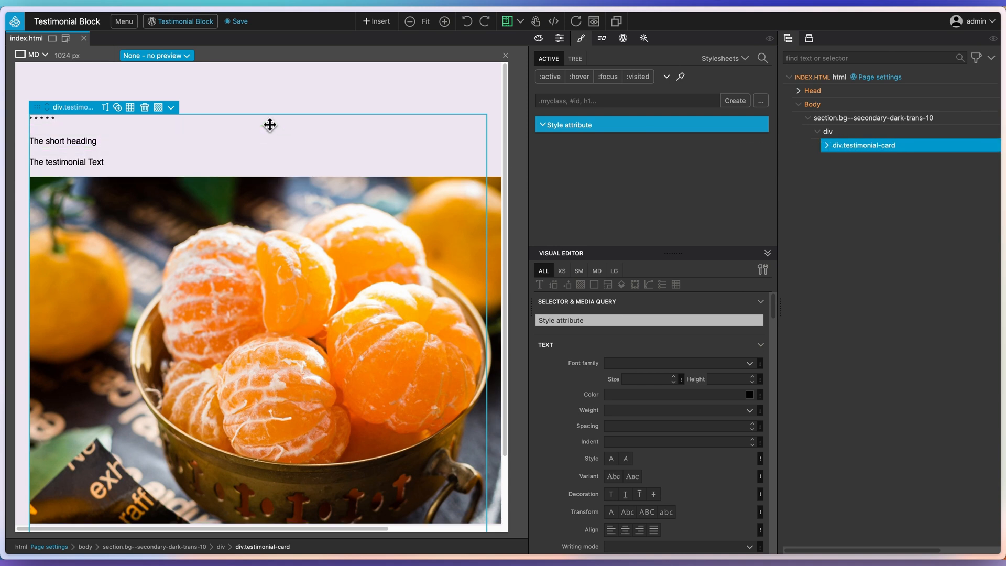
scroll(254, 161, down, 3)
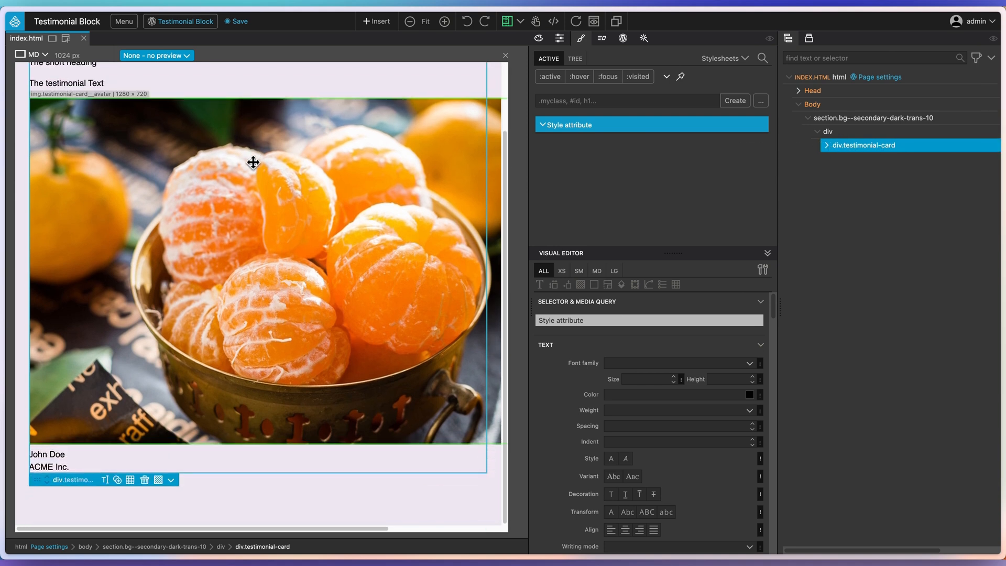
scroll(253, 161, up, 3)
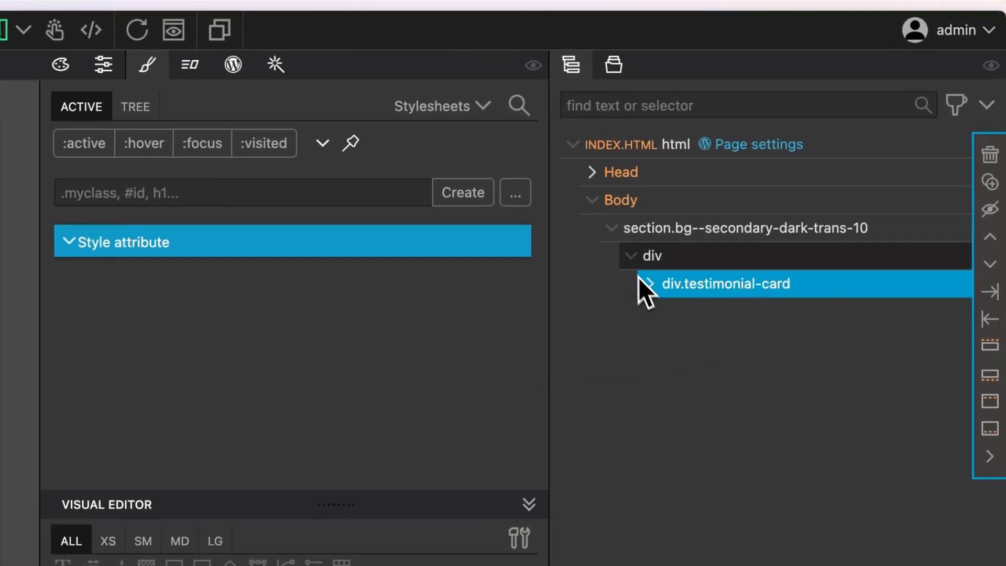
Create a new file named block_testimonial.css in the project's css folder
click(609, 71)
click(576, 181)
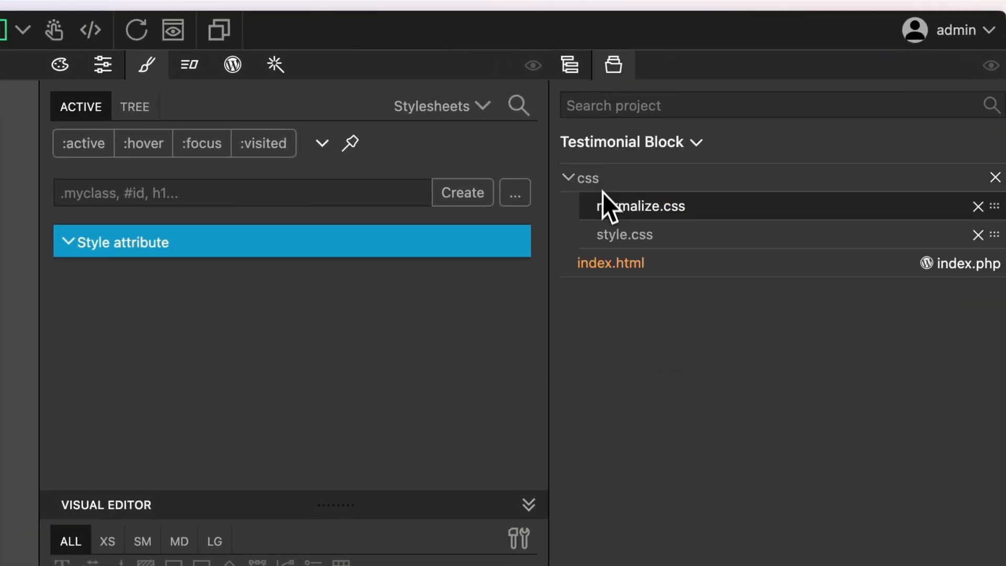
right_click(602, 192)
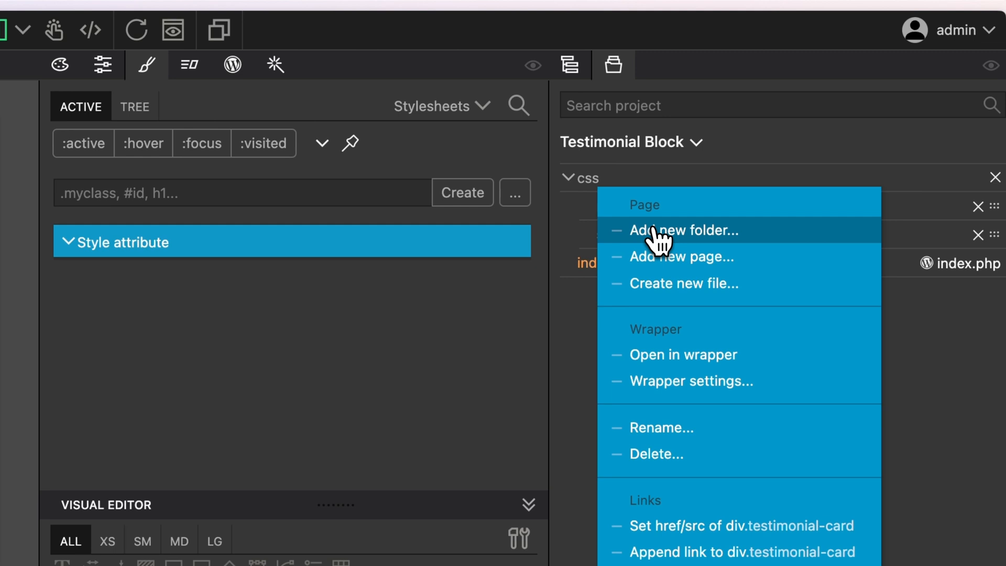
click(661, 281)
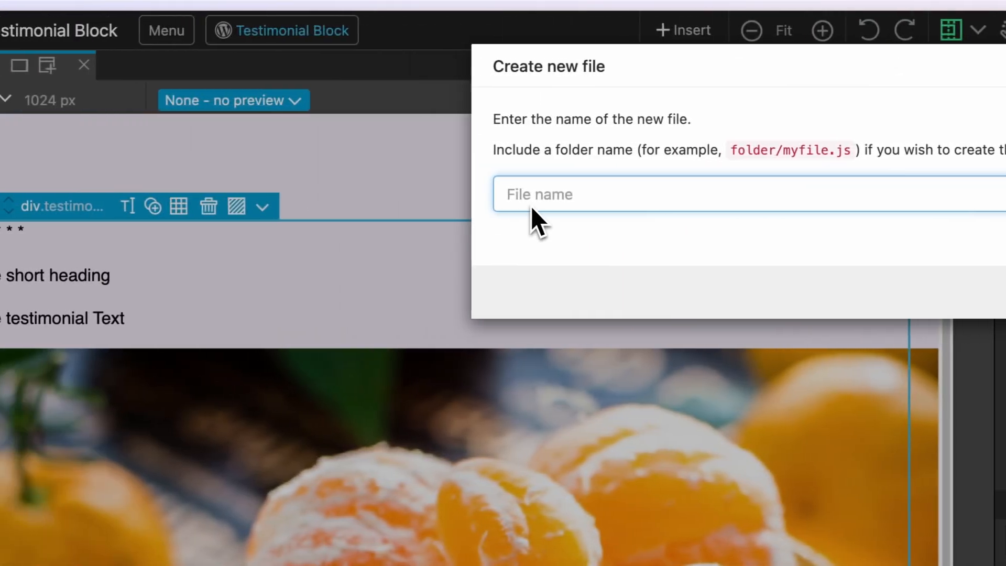
text(block_)
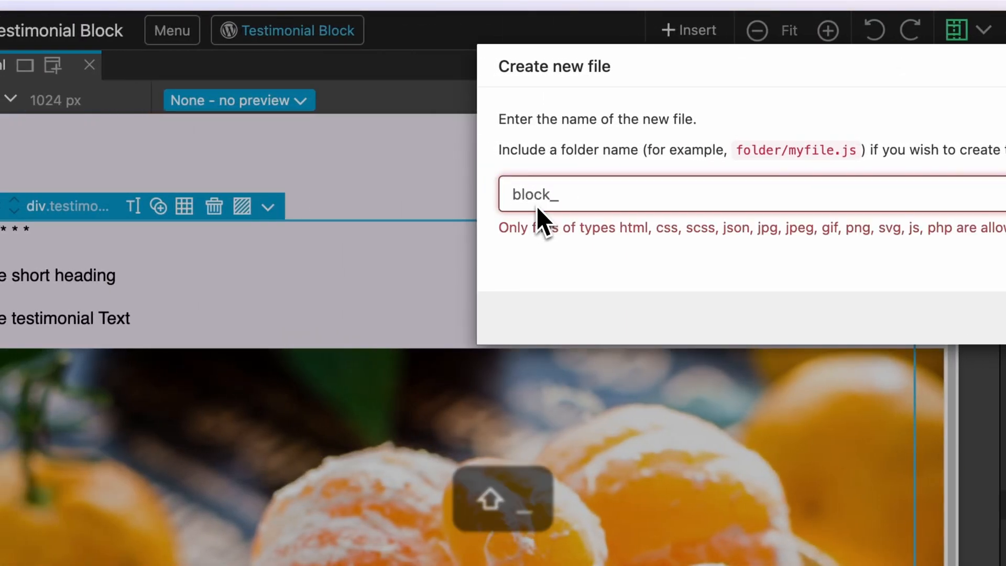
text(testimonial.css)
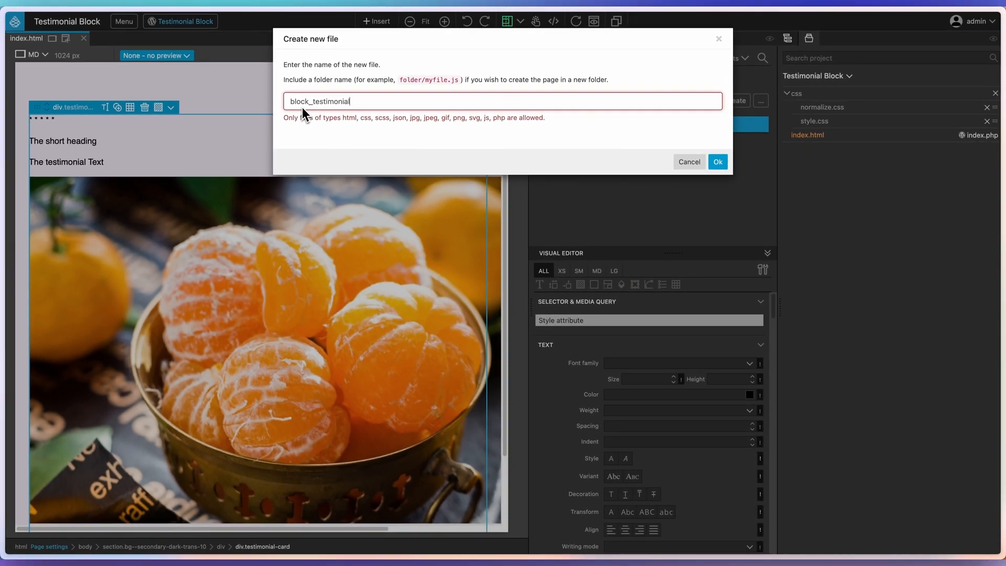
key(Return)
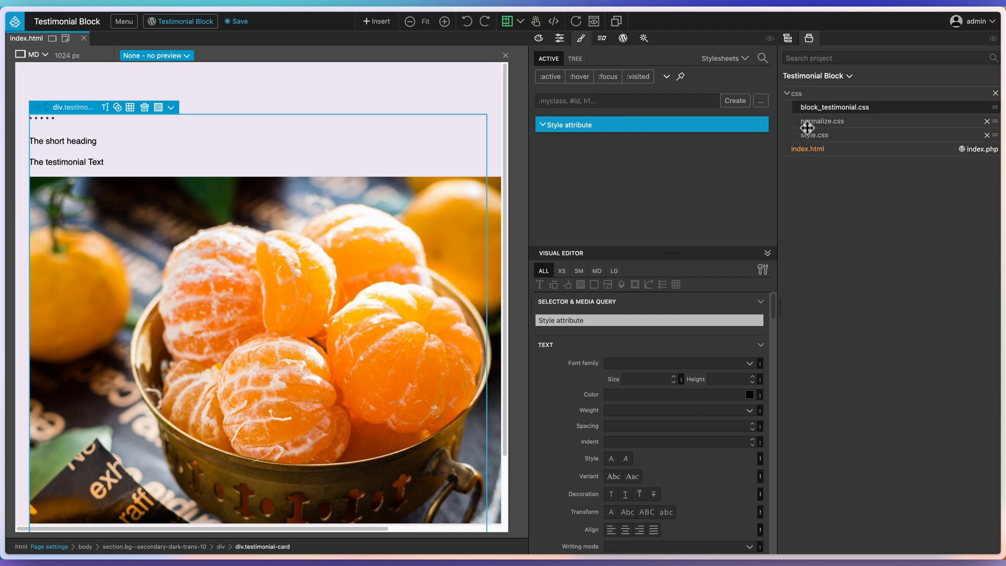
Link the block_testimonial.css stylesheet to the page and check for its link in the page's Head
right_click(807, 107)
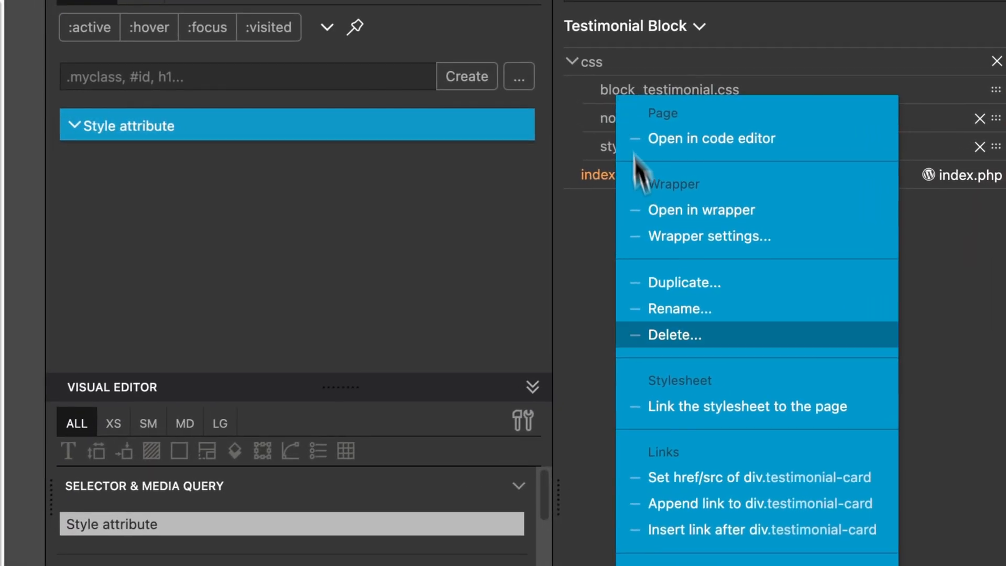
click(700, 414)
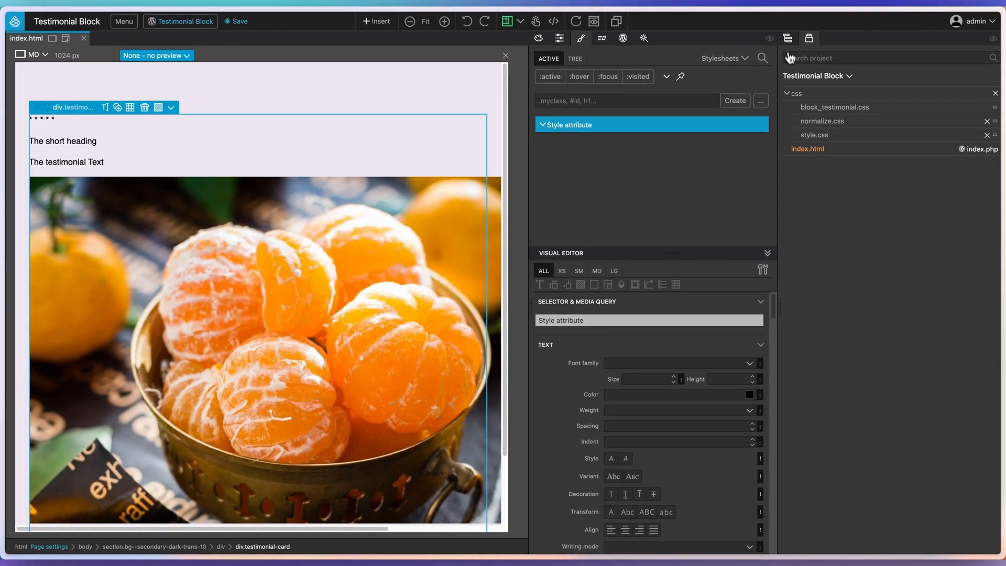
click(788, 38)
click(798, 90)
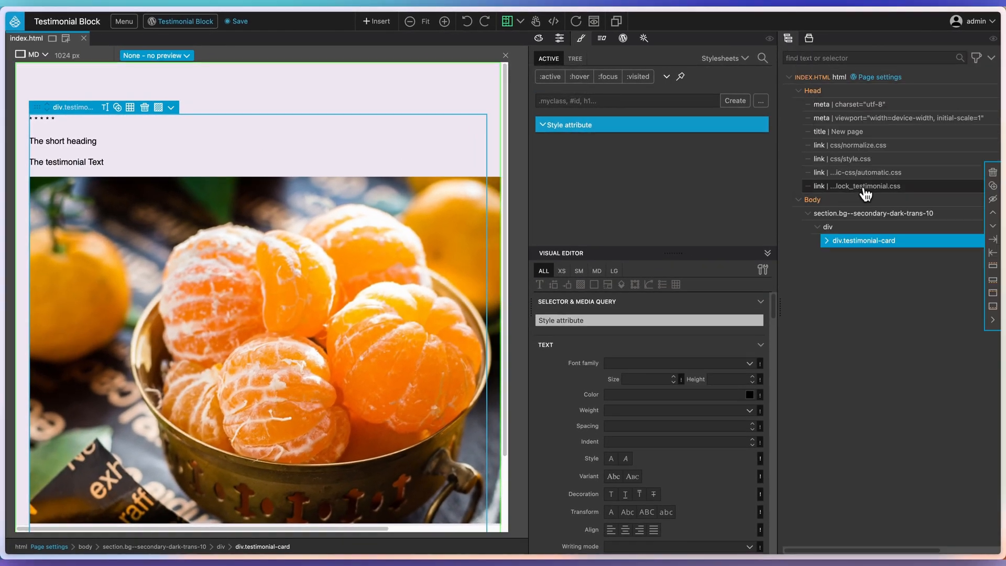
click(798, 90)
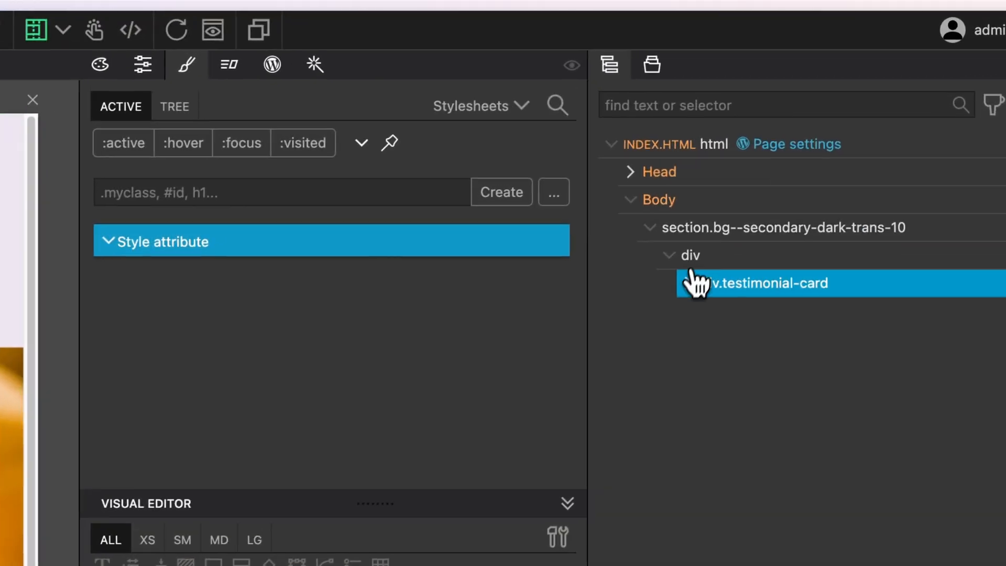
Add the WordPress Block action to div.testimonial-card and set its unique ID to testimonial-regular
click(686, 283)
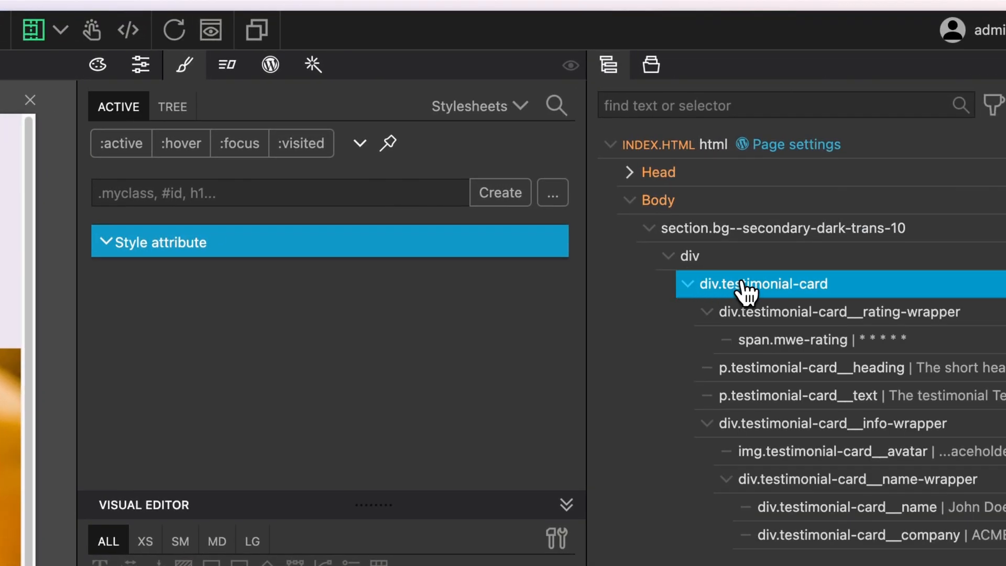
click(270, 64)
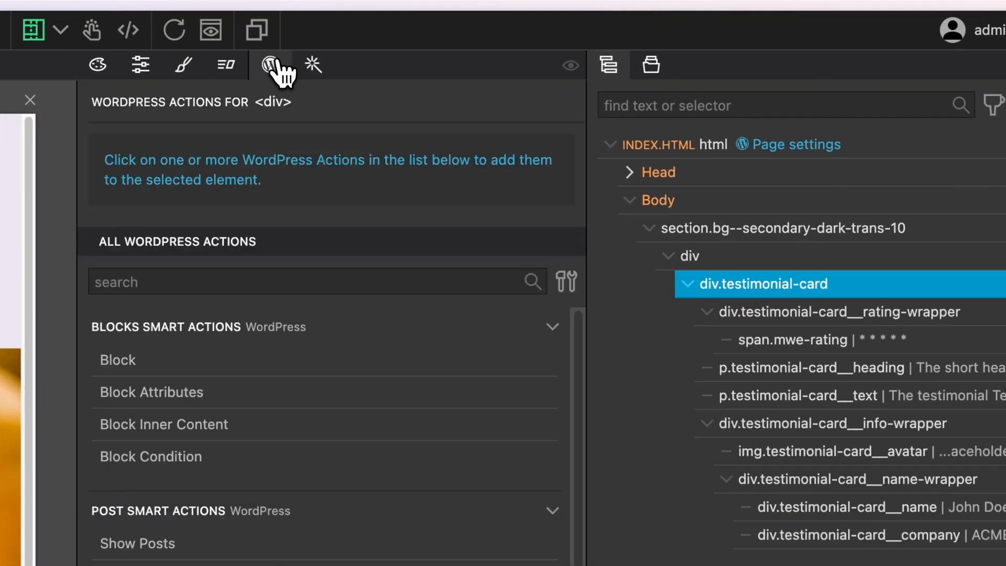
click(131, 360)
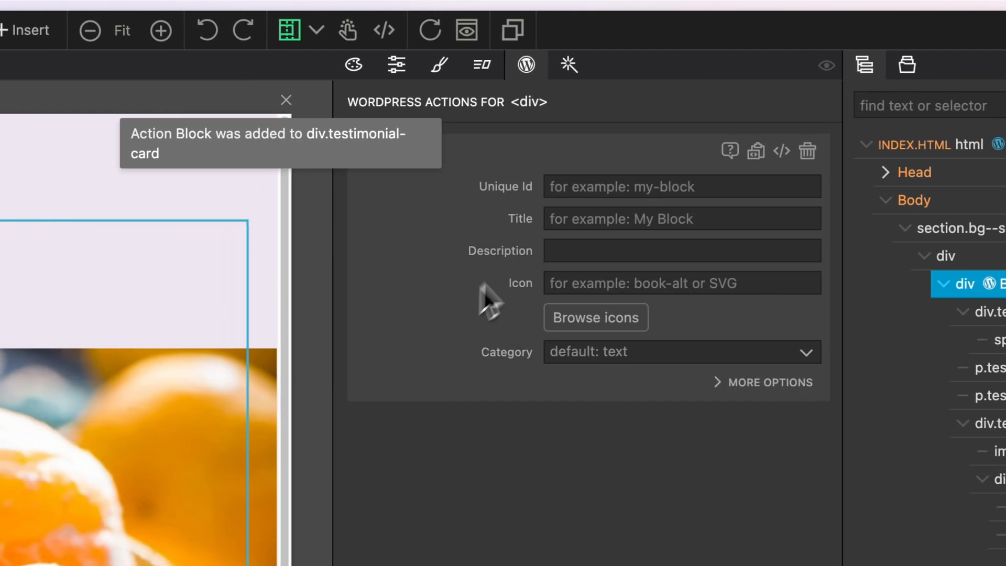
click(586, 186)
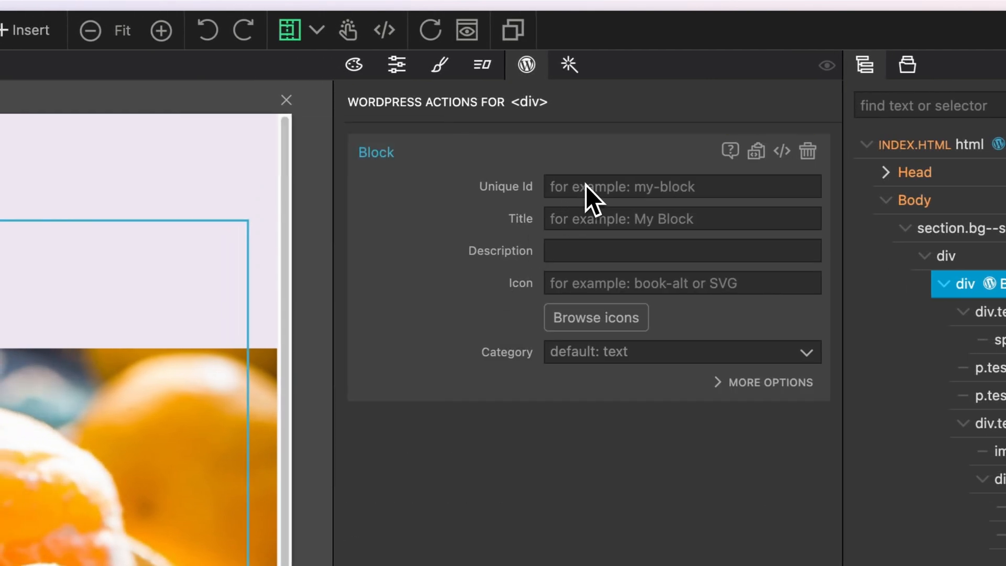
text(testimonial_)
key(BackSpace)
text(-regular)
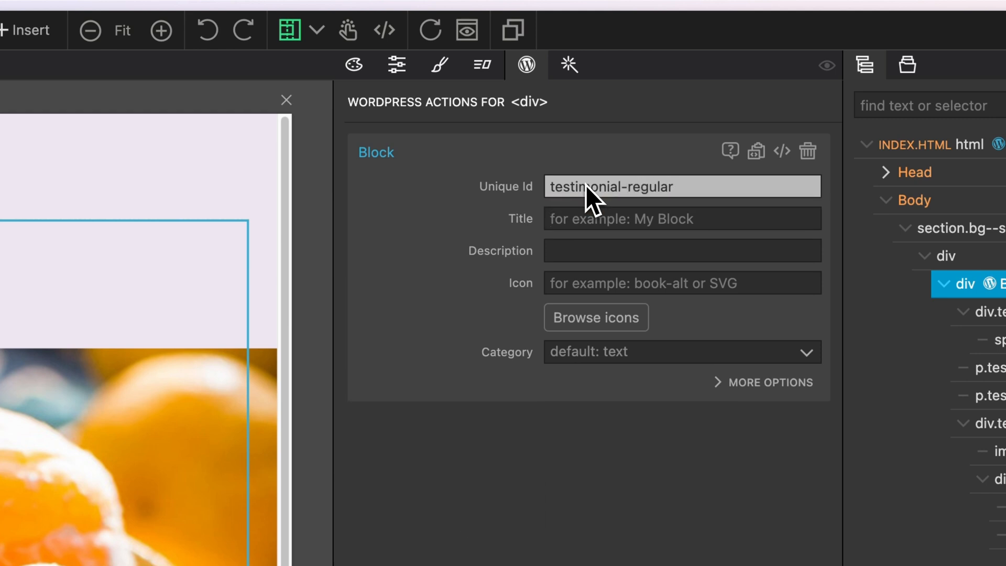
Set the block's title to "Testimonial - Regular"
text(Testimonial)
key(super+Left)
text(R)
key(BackSpace)
key(super+Right)
text(- Regular)
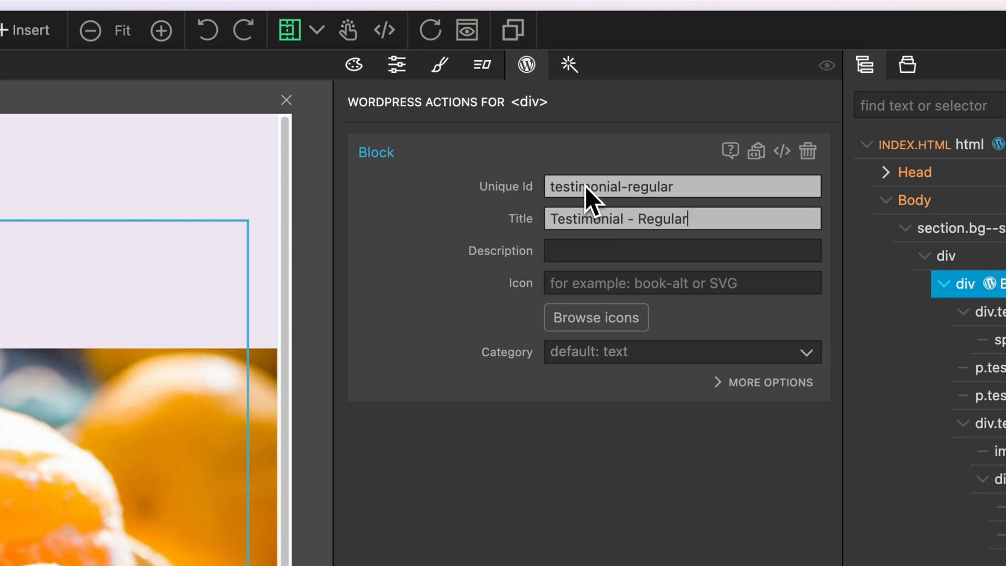
Assign the block to a Custom category with the ID "Testimonial Blocks" and enable category registration
click(598, 357)
click(611, 562)
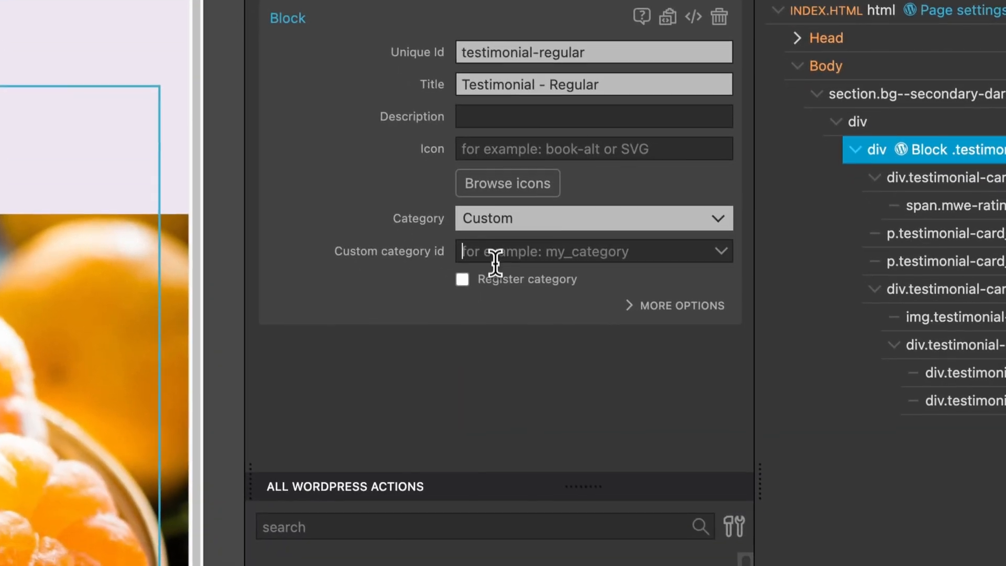
text(Testimonial Blocks)
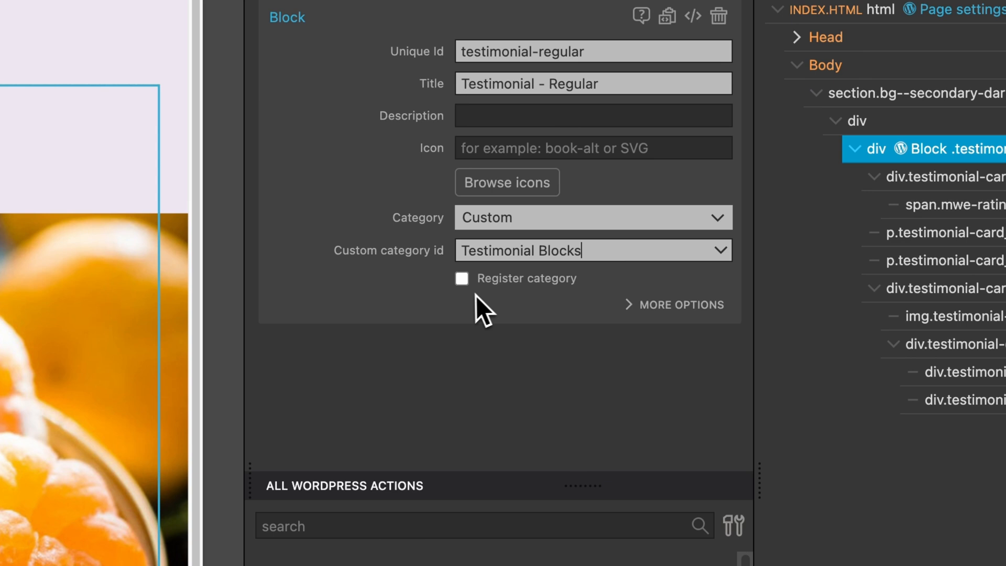
click(462, 279)
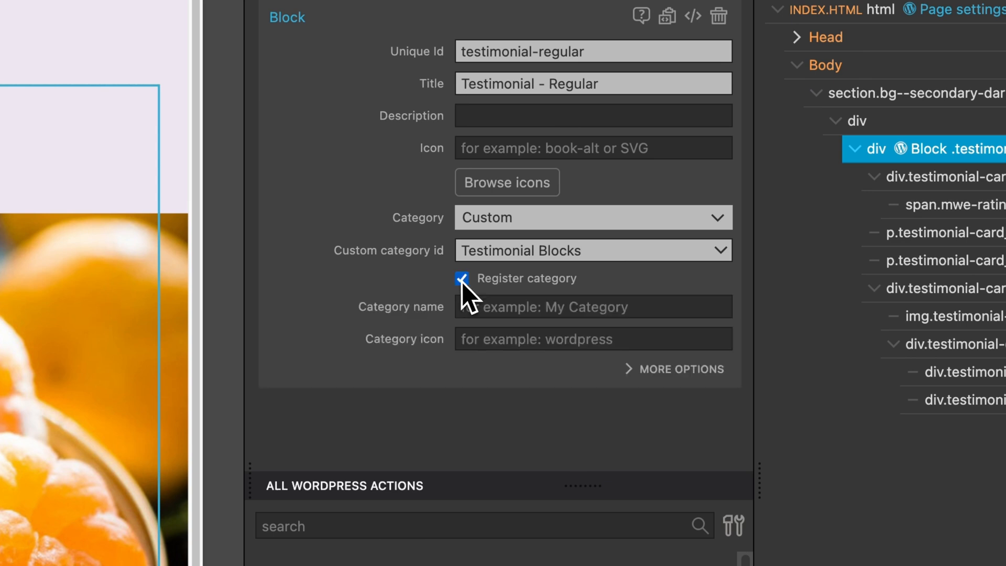
Change the custom category ID to testimonial_blocks and set the category name to "Testimonial Blocks"
click(496, 253)
key(super+a)
key(super+x)
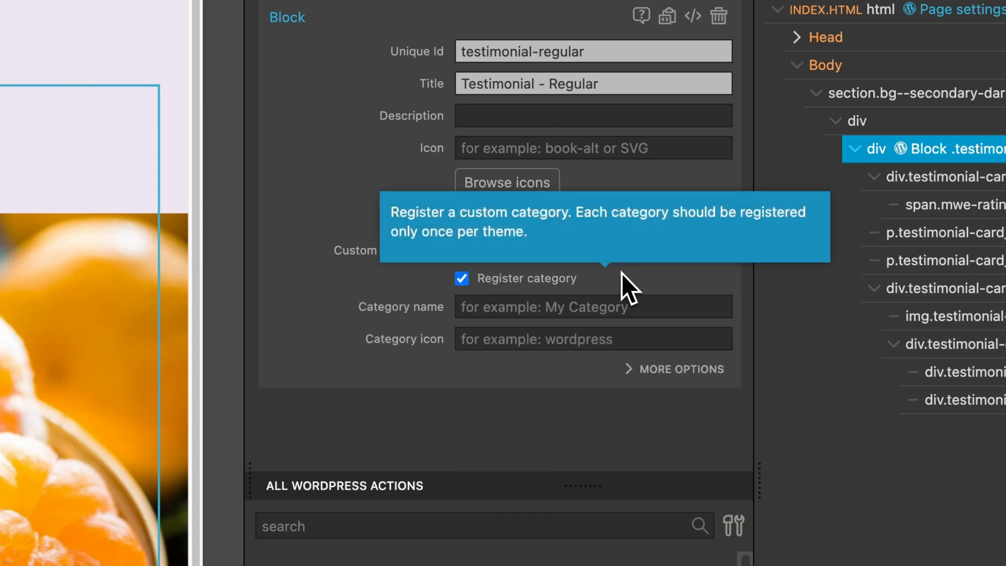
text(testimonial_b)
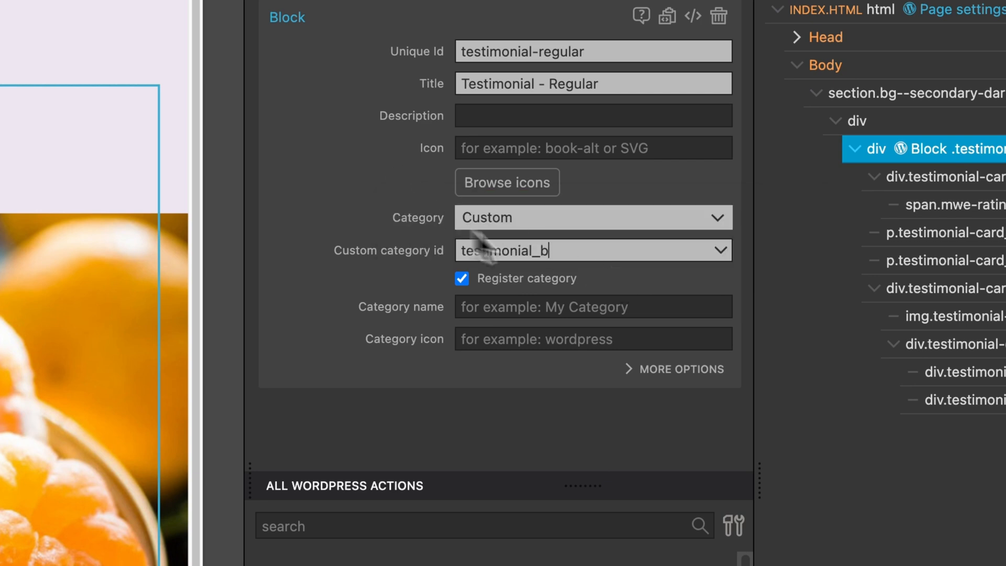
text(locks)
key(Tab)
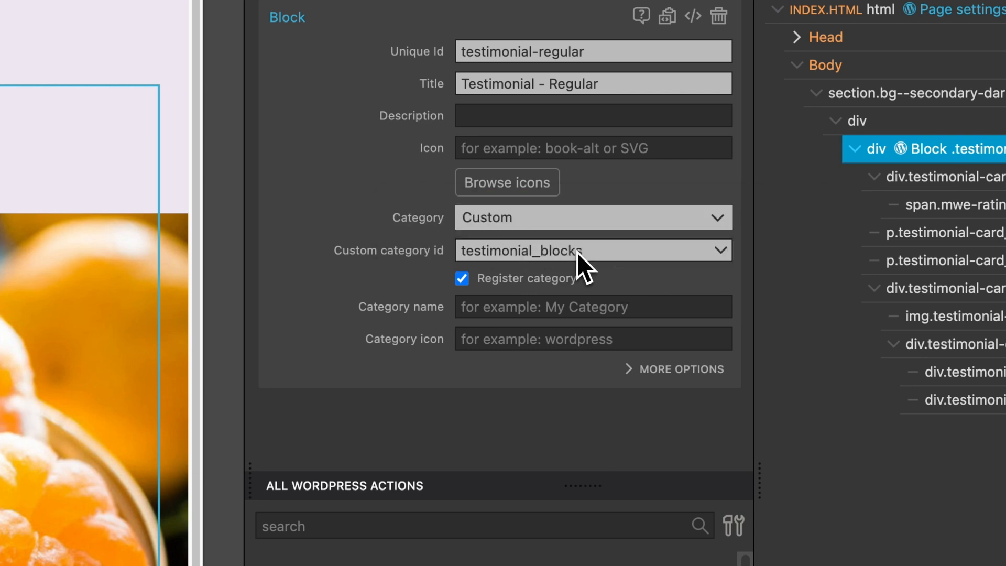
key(super+v)
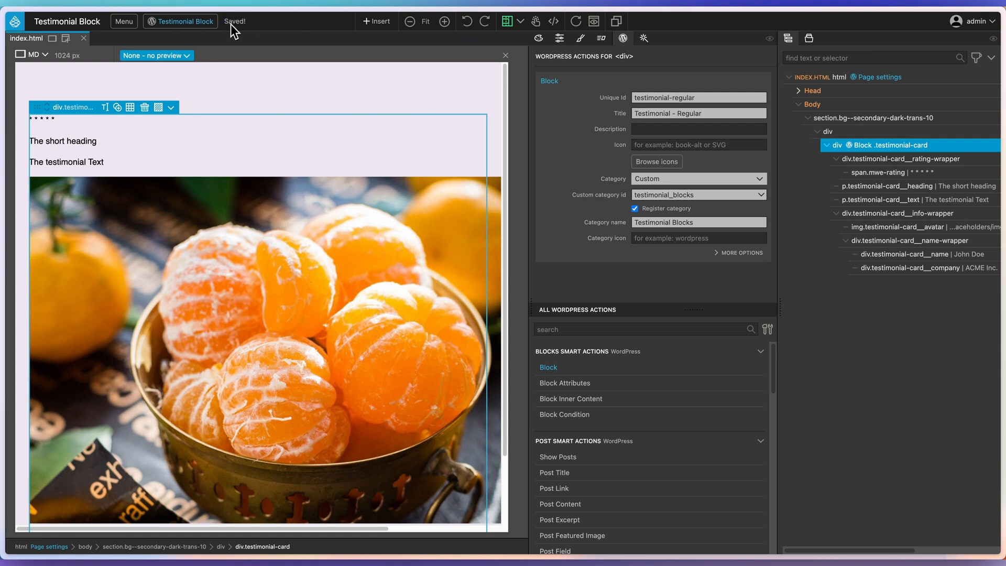
Export the Testimonial Block project as a plugin and close the project to return to the WordPress admin
click(196, 23)
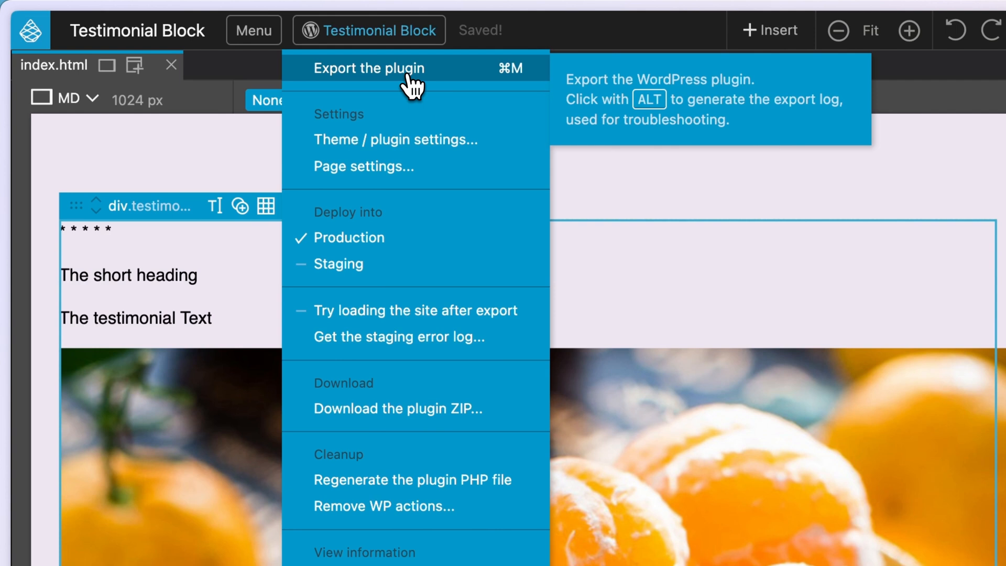
click(408, 74)
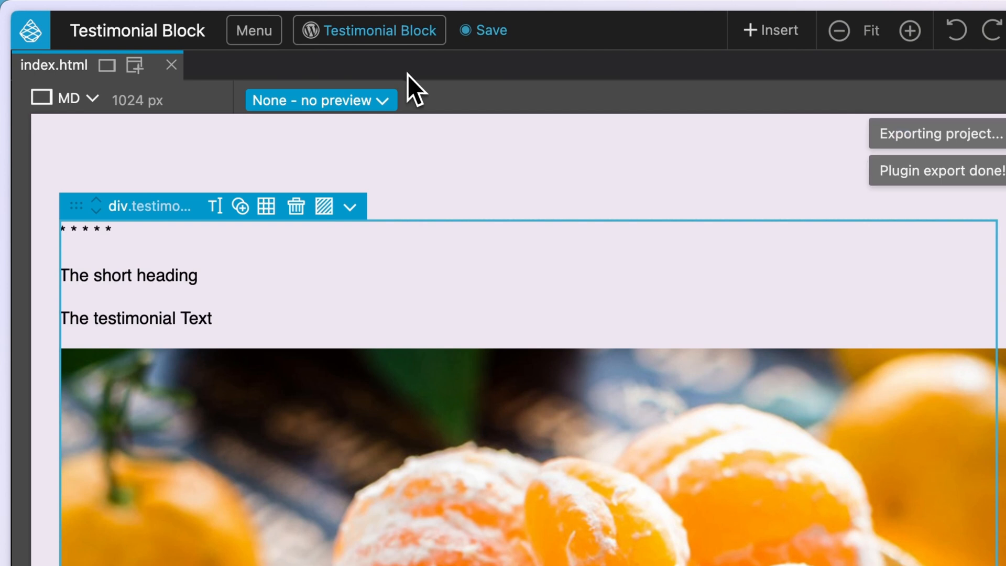
click(273, 37)
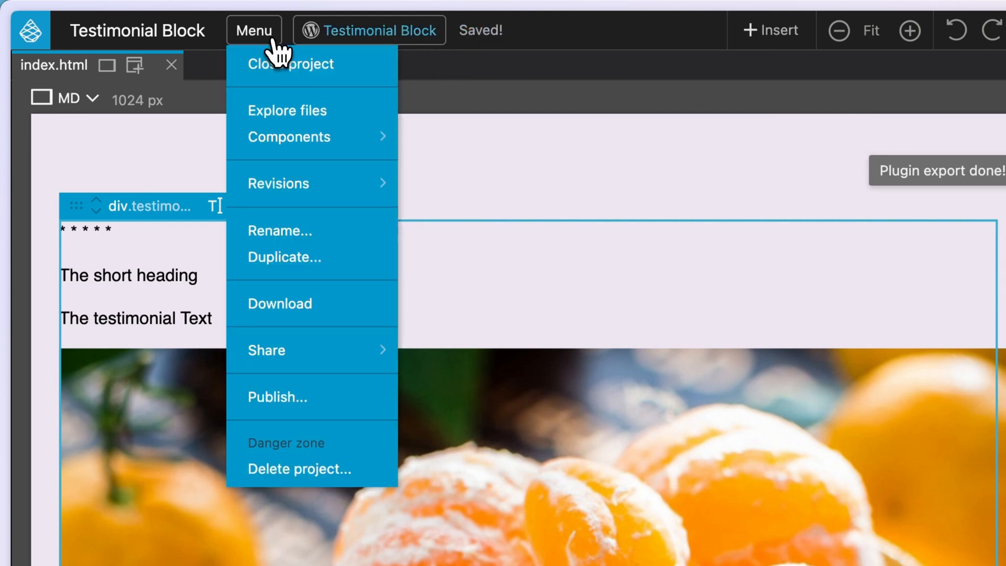
click(260, 67)
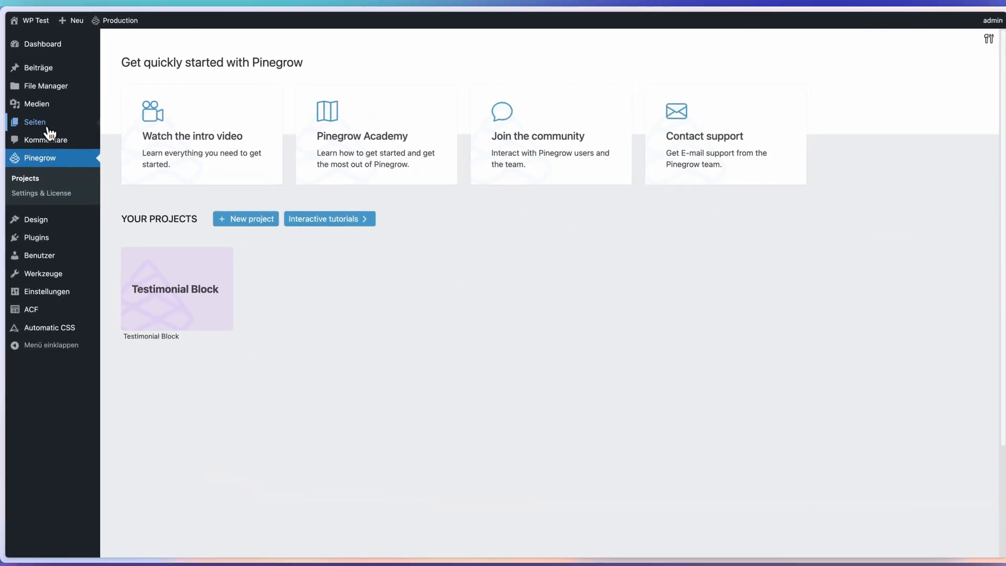
Activate the Testimonial Block plugin among the installed WordPress plugins
click(39, 237)
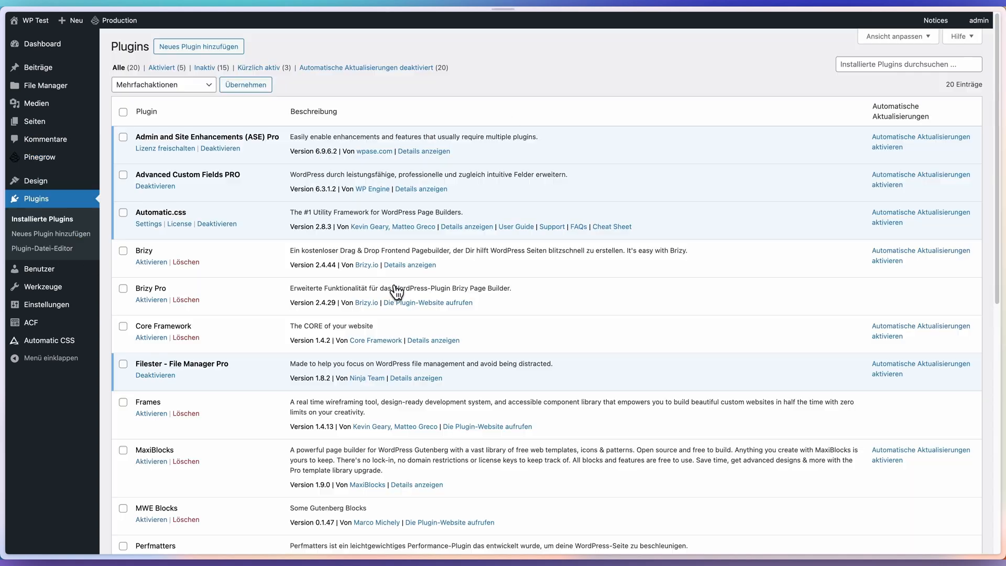
scroll(162, 321, down, 10)
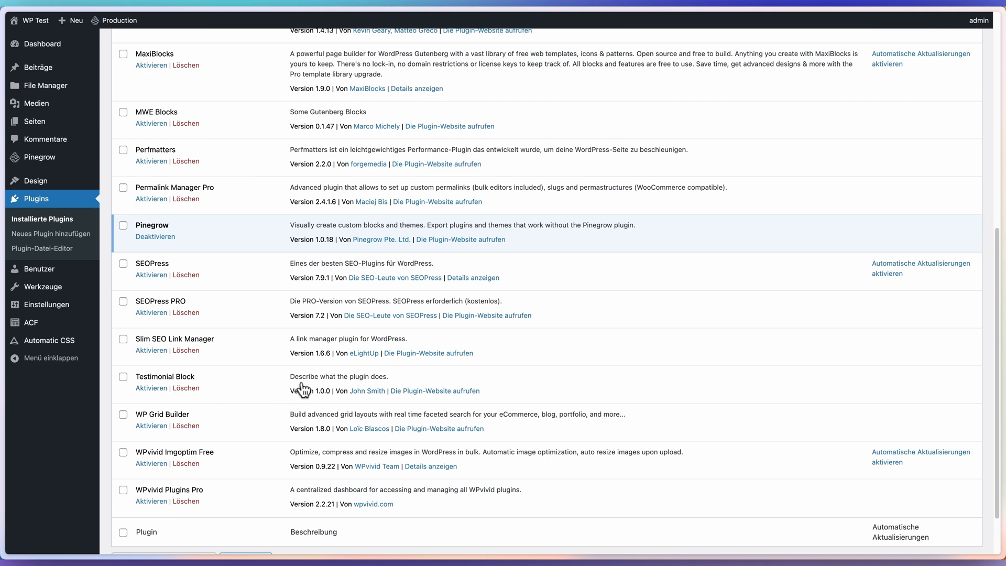
click(152, 390)
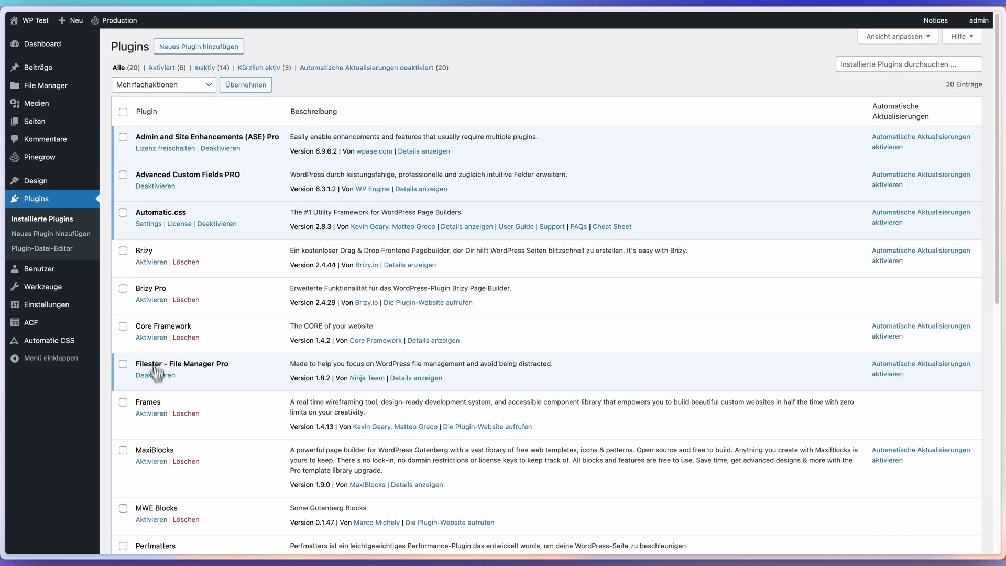
Insert the "Testimonial - Regular" block into the Regular Block page and update the page
click(33, 126)
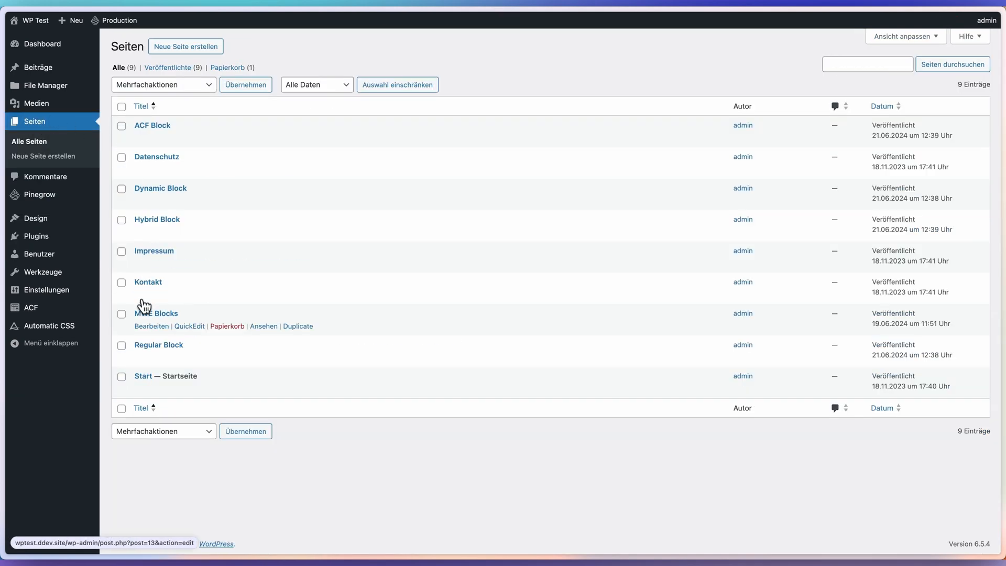
click(149, 346)
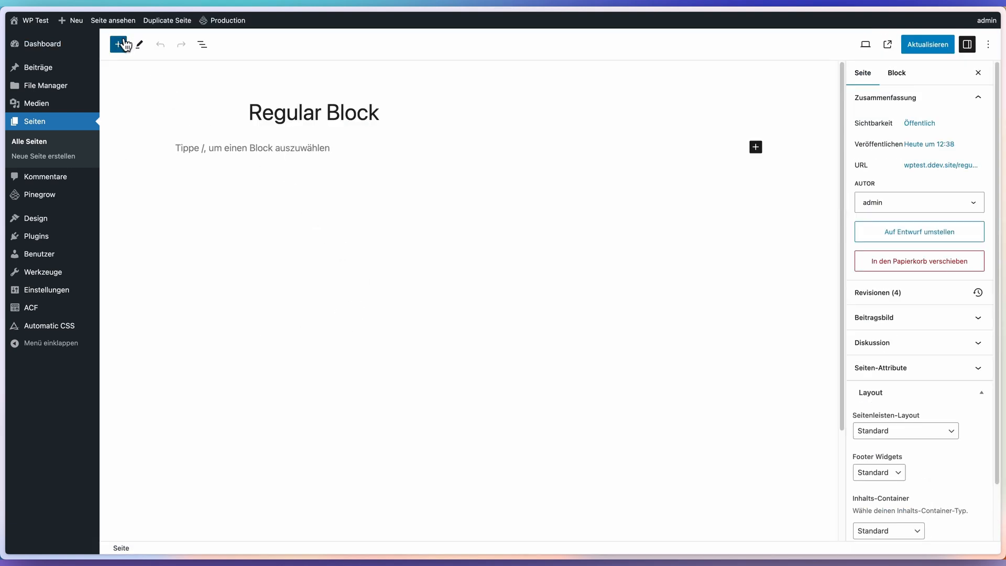
click(118, 44)
scroll(157, 315, down, 15)
scroll(166, 353, down, 3)
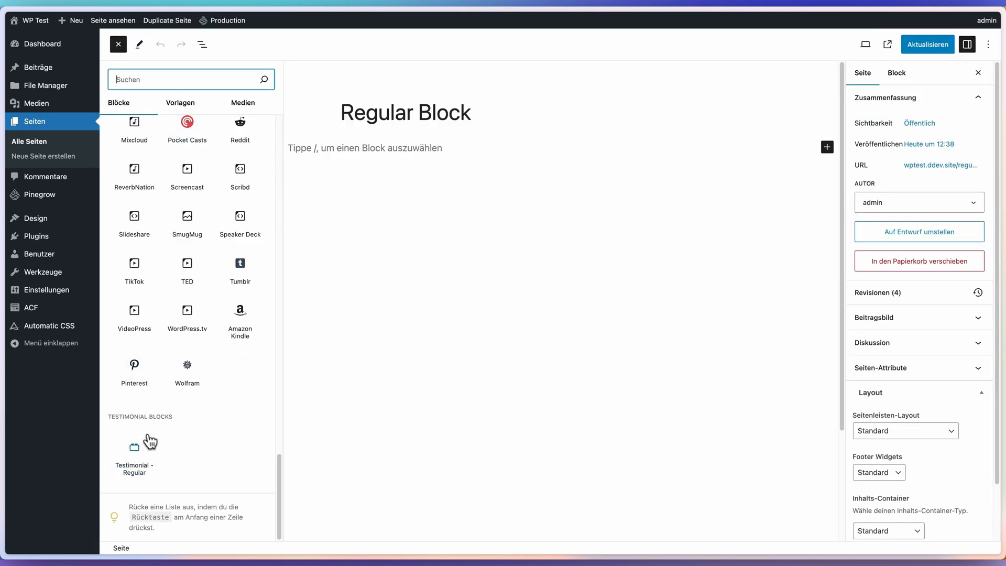
click(146, 449)
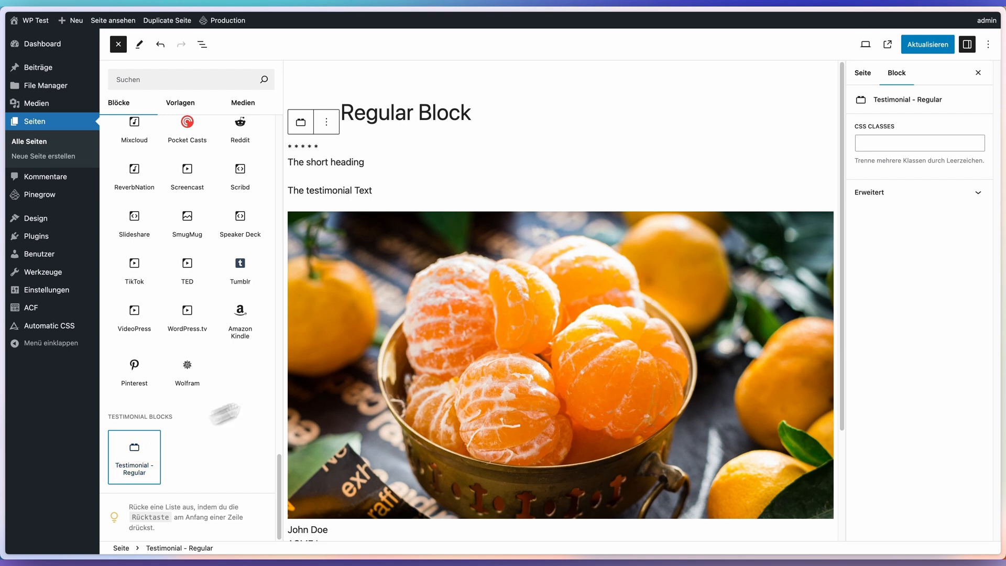
click(925, 50)
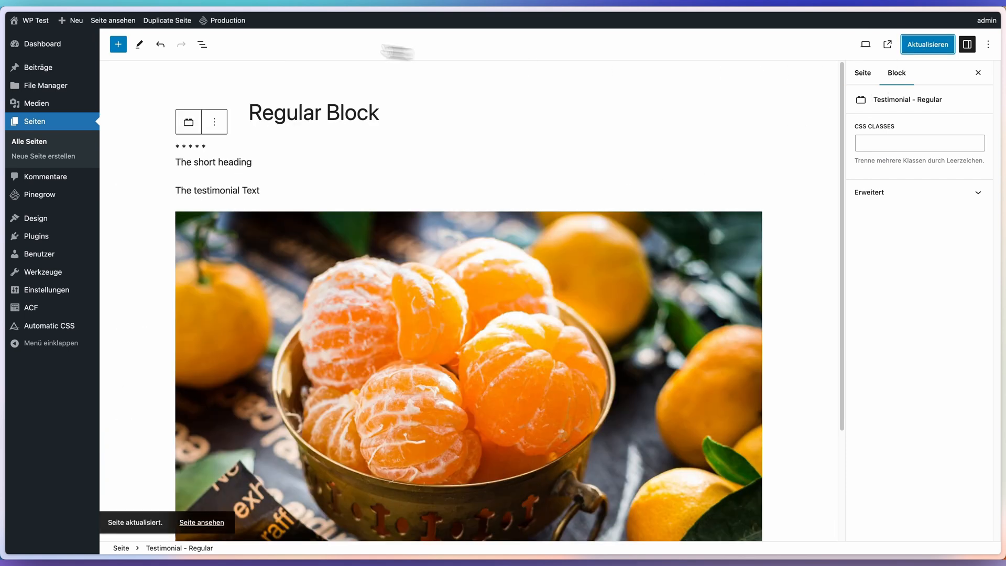
Check the testimonial block in the editor and open the Regular Block page on the front end
scroll(354, 323, down, 3)
scroll(354, 324, up, 4)
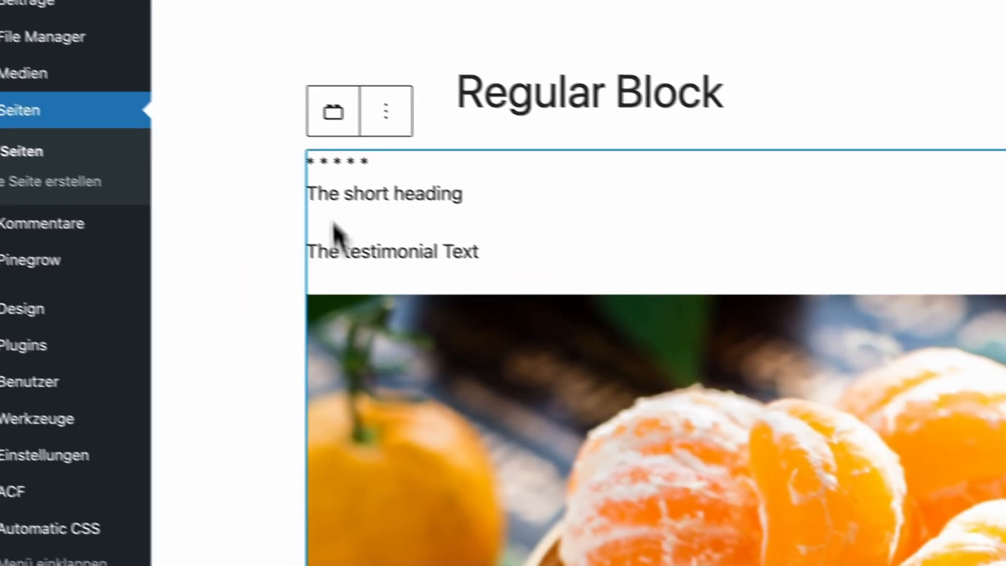
click(243, 16)
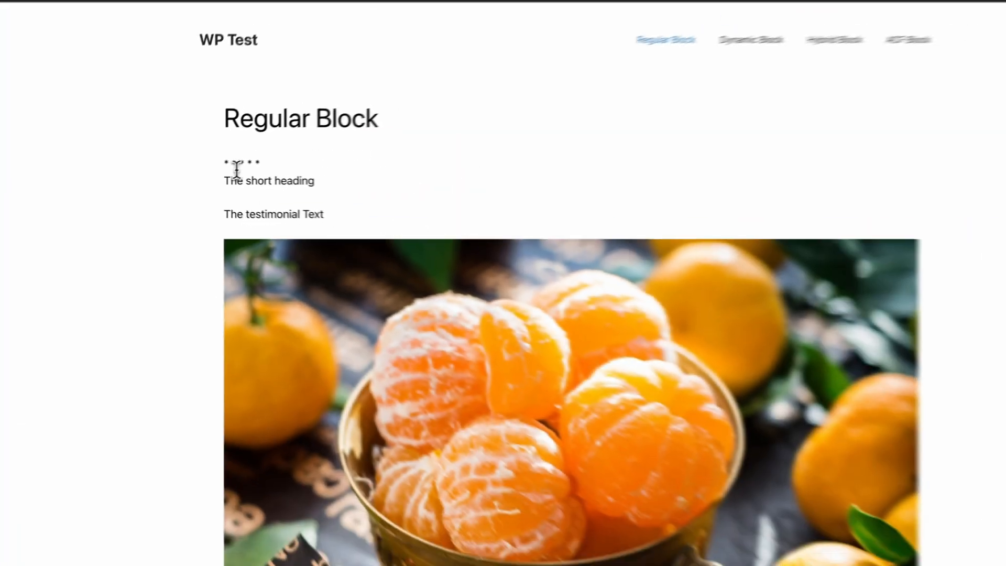
Inspect the HTML markup of the testimonial block on the front-end page, including its info and name wrappers
right_click(226, 163)
click(254, 230)
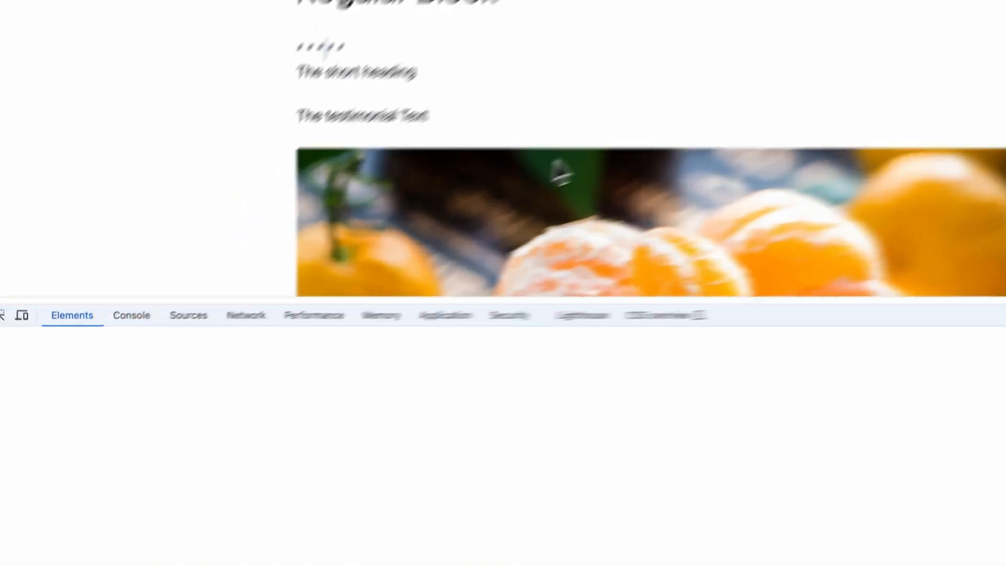
scroll(275, 487, down, 2)
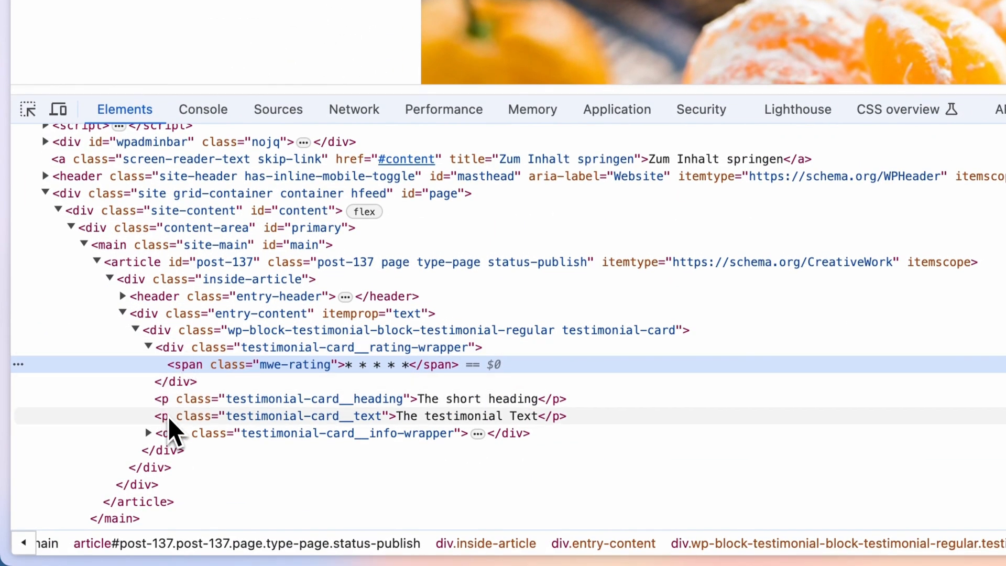
scroll(168, 420, down, 2)
click(150, 377)
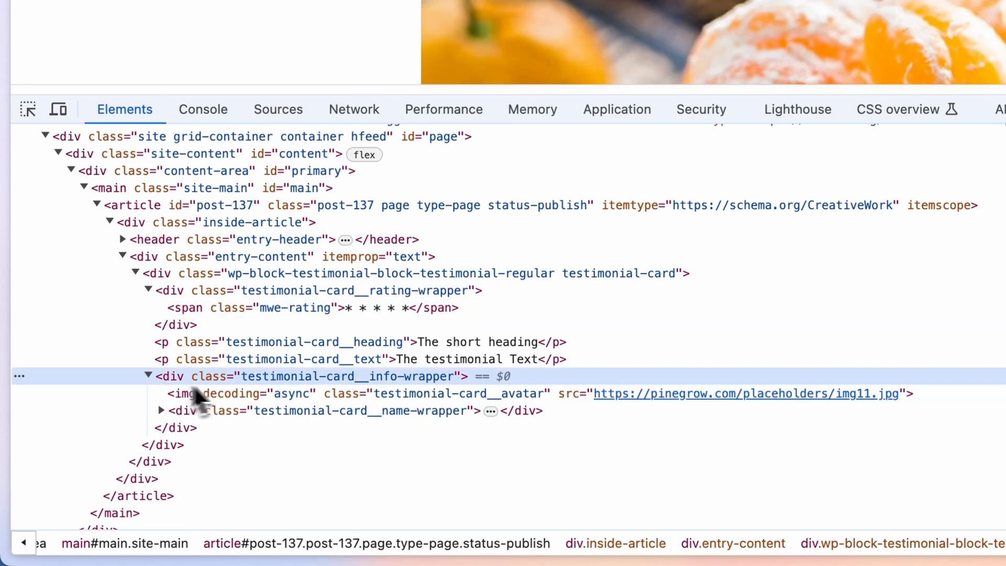
scroll(266, 379, down, 2)
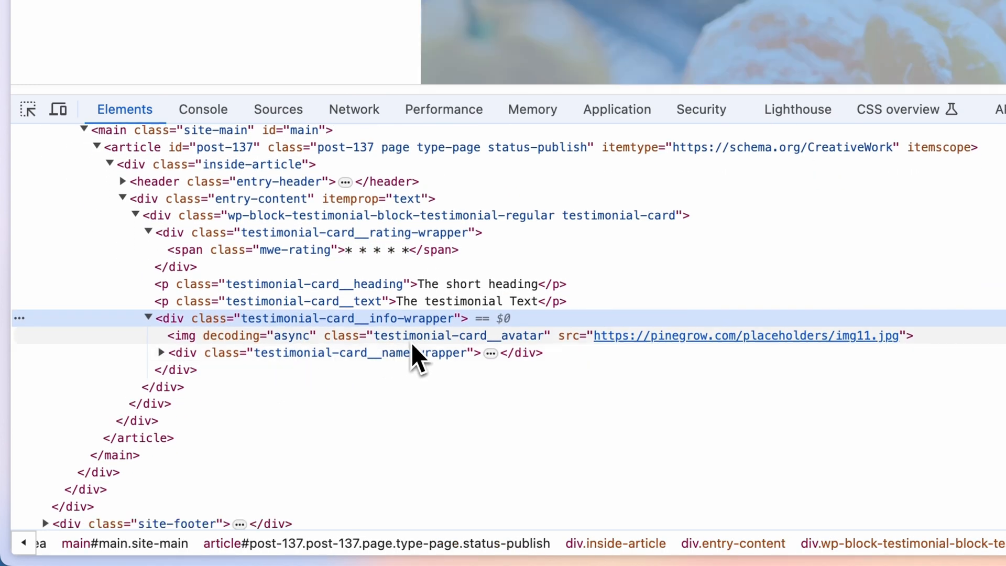
click(162, 359)
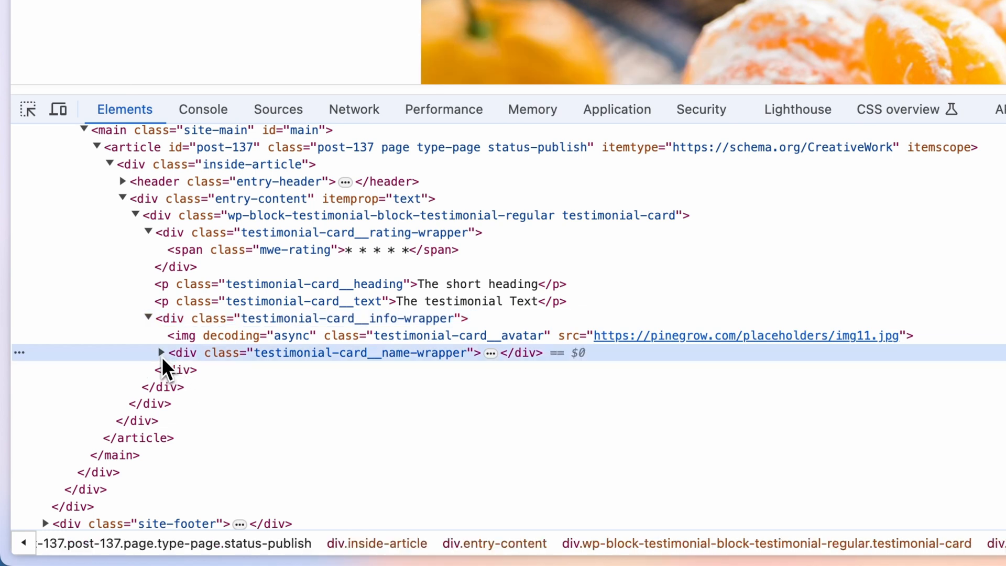
click(162, 354)
scroll(178, 356, down, 4)
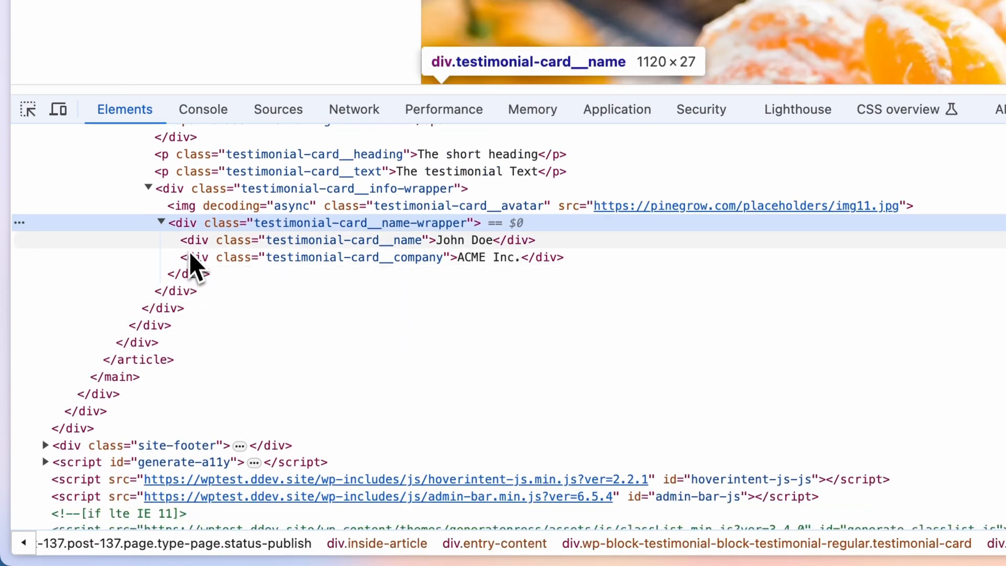
scroll(194, 265, up, 6)
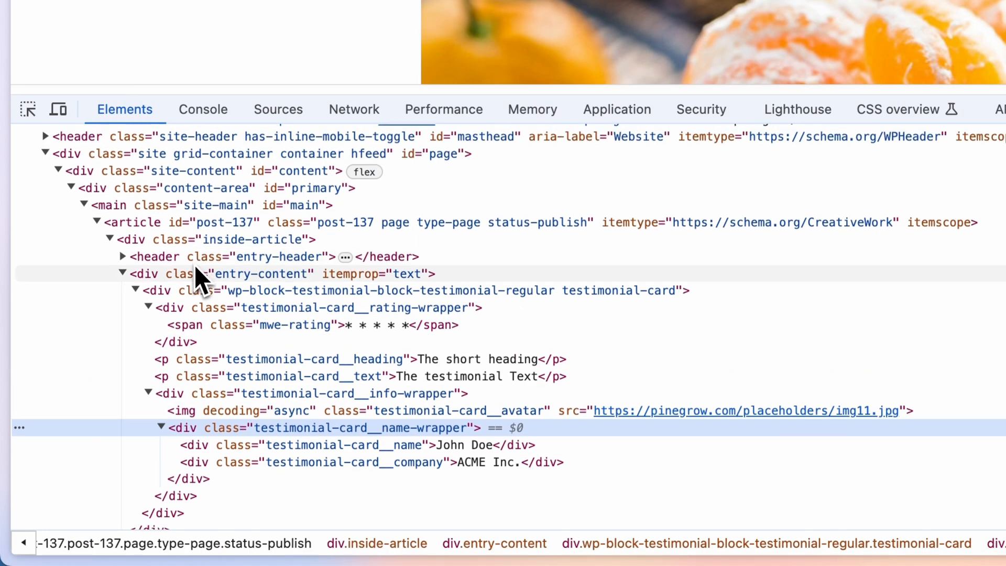
click(122, 273)
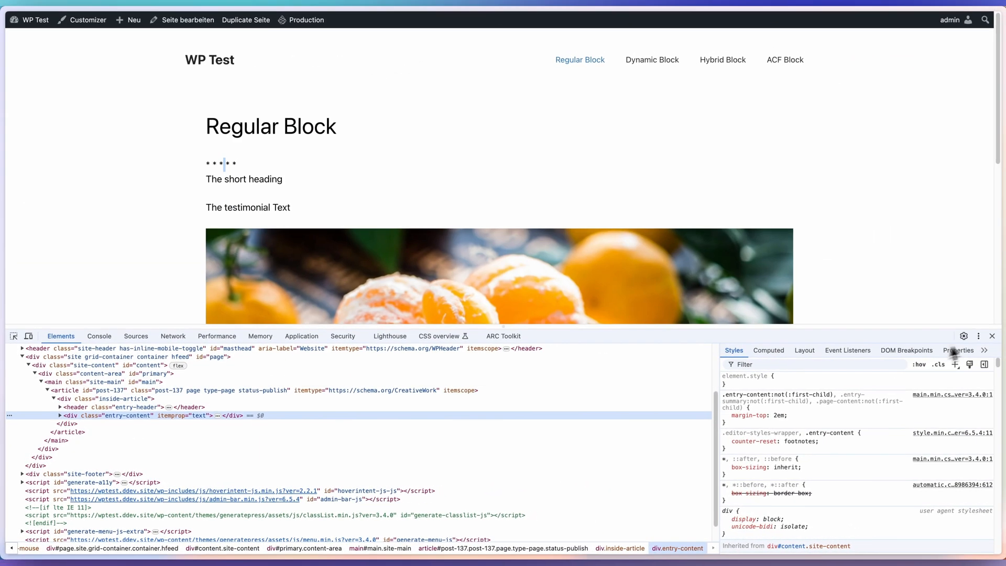
click(992, 336)
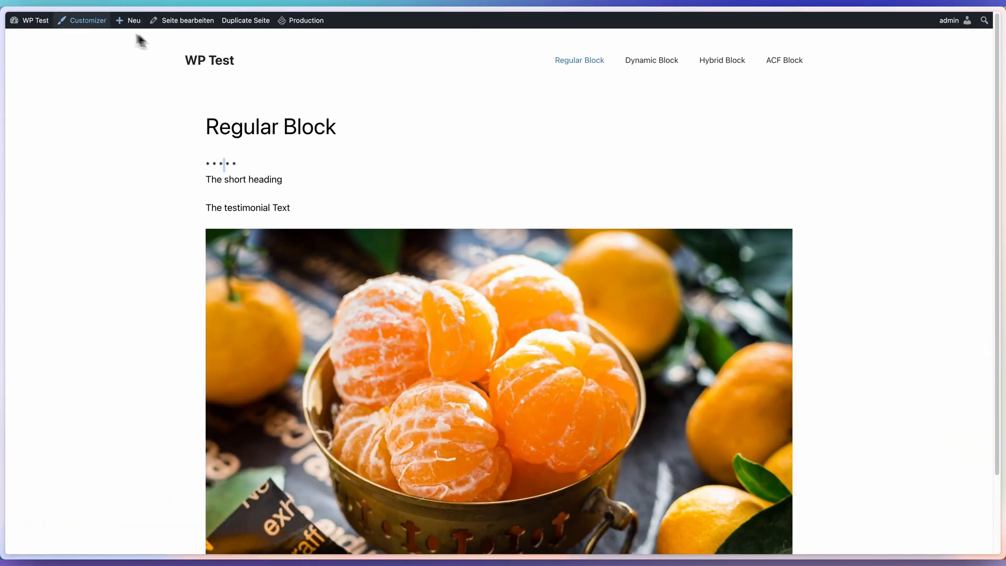
Return to the WordPress dashboard and reopen the Testimonial Block project in Pinegrow
mouse_move(34, 20)
click(46, 37)
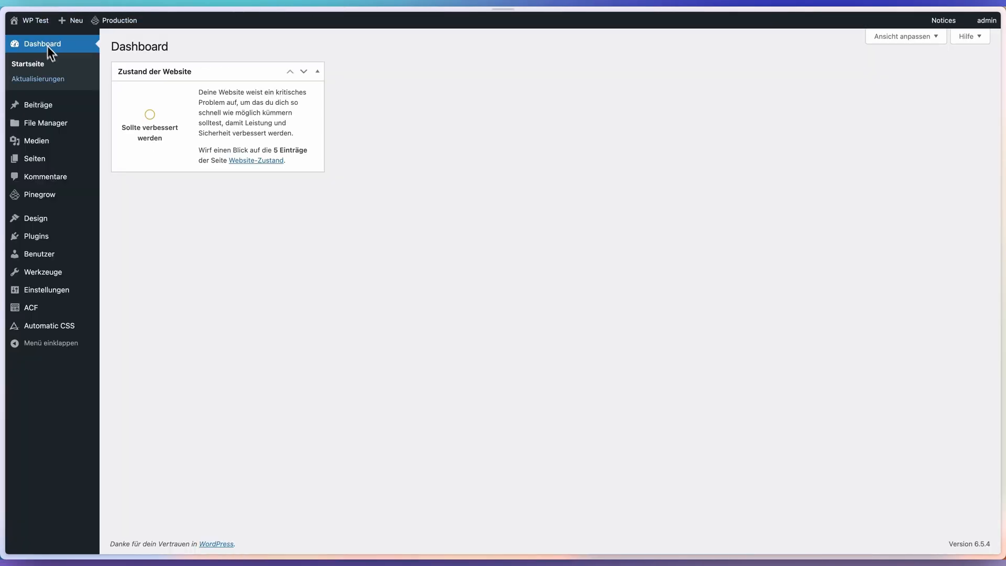
click(55, 198)
click(188, 290)
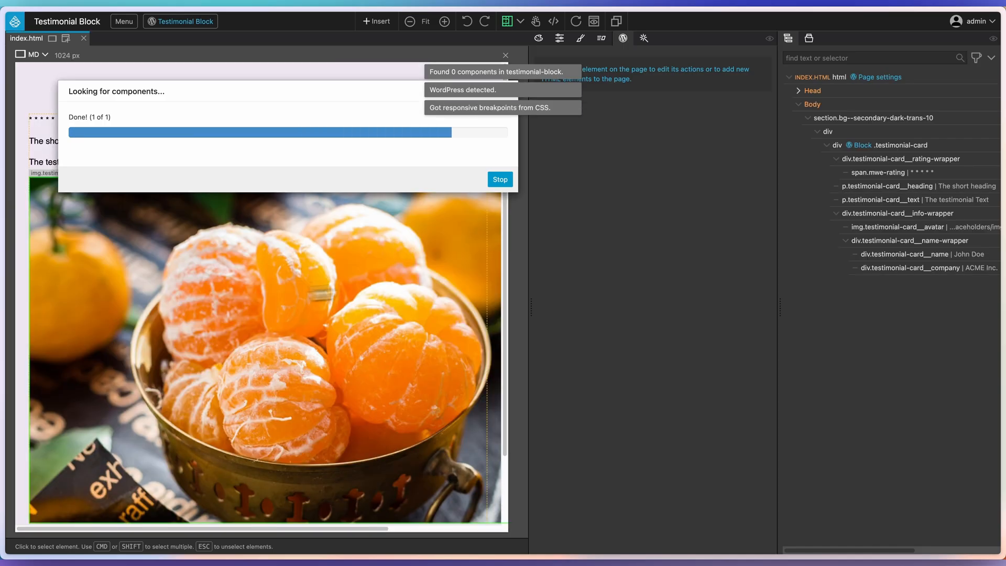
Paste the prepared testimonial card styles into block_testimonial.css and close the code editor
click(810, 38)
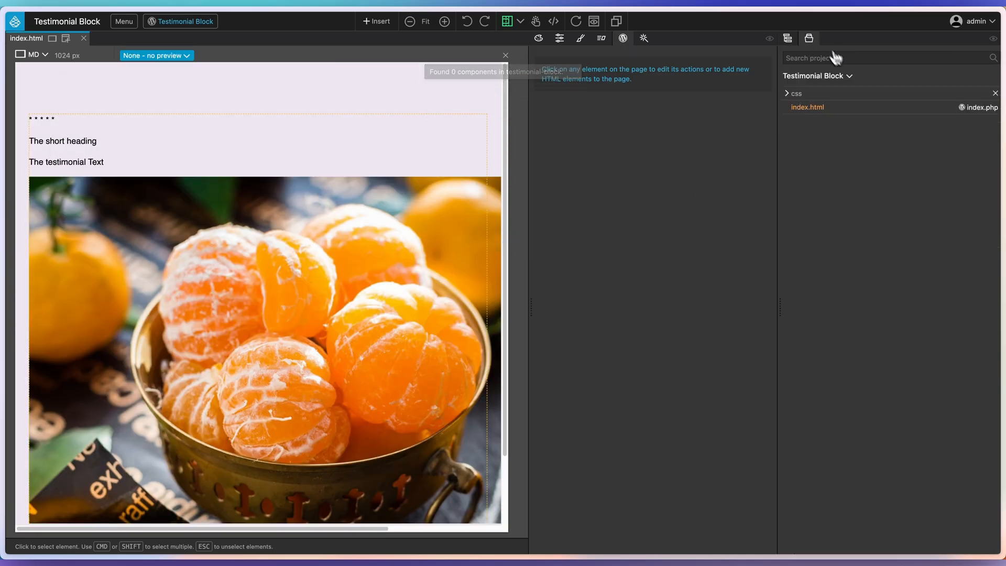
right_click(812, 111)
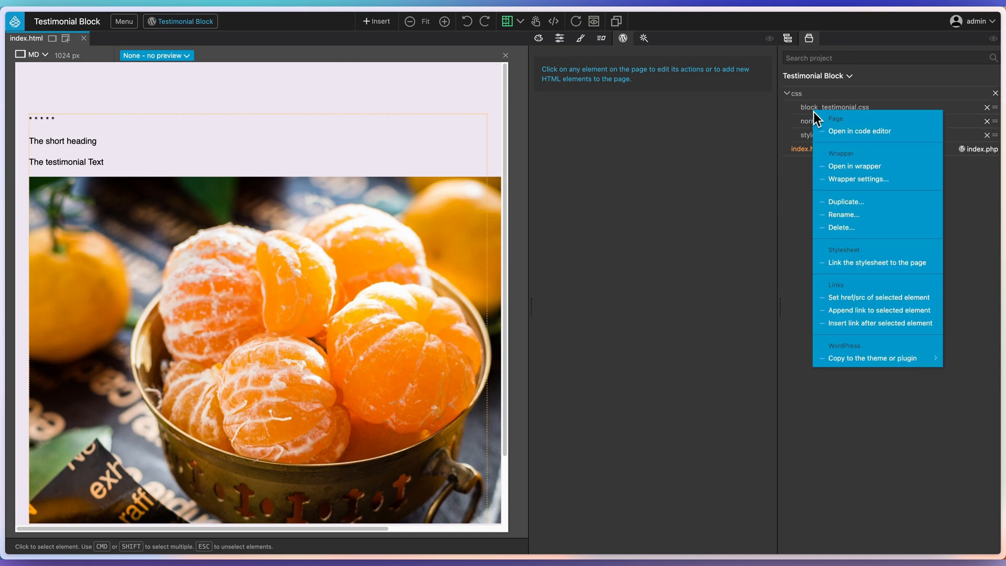
click(840, 134)
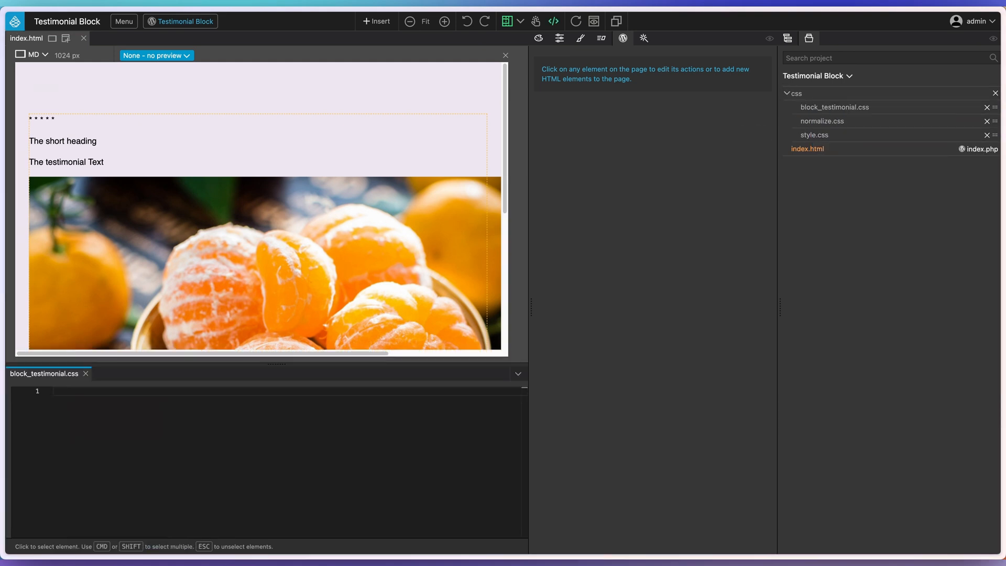
key(super+a)
key(super+c)
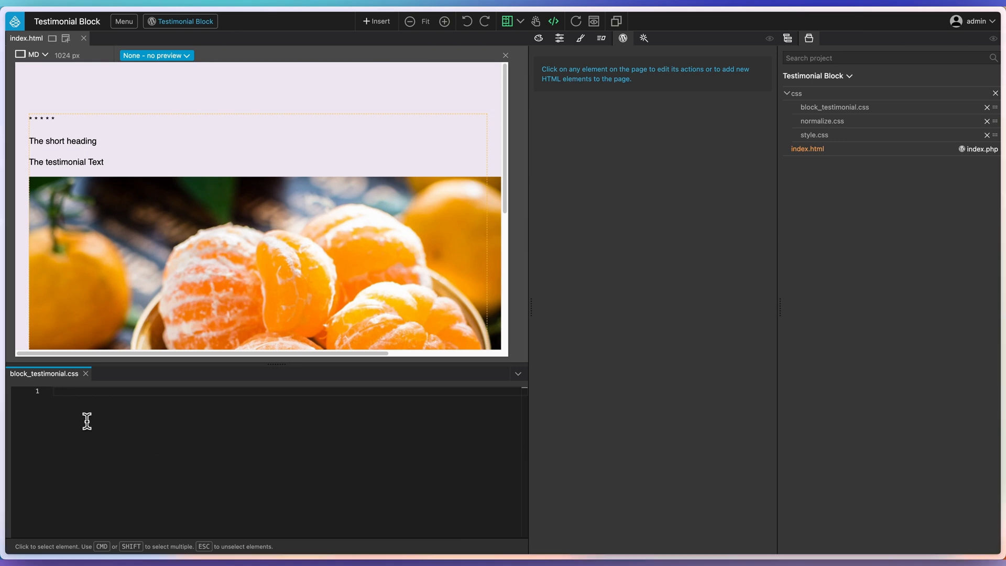
key(super+v)
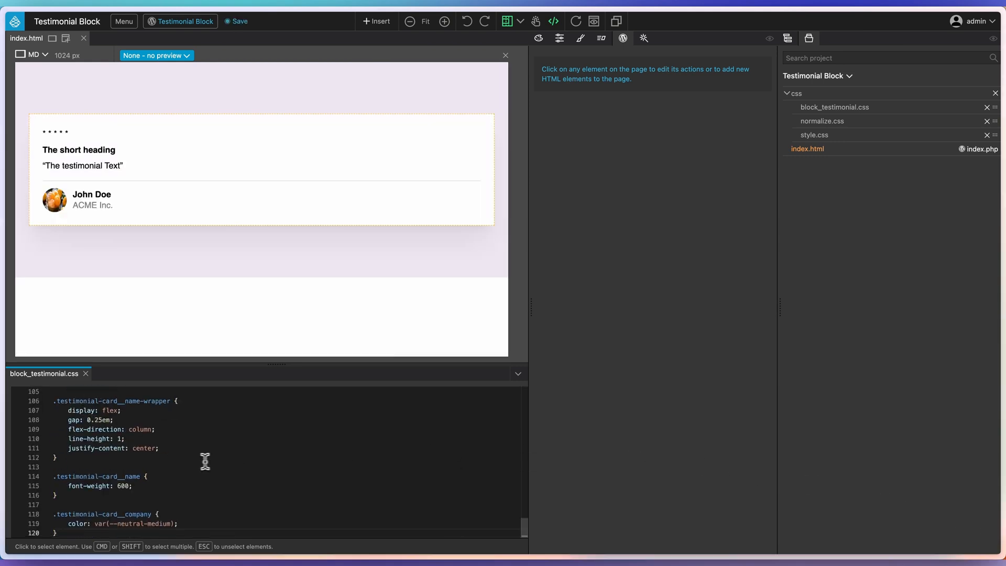
scroll(166, 440, up, 15)
scroll(166, 474, down, 15)
click(559, 22)
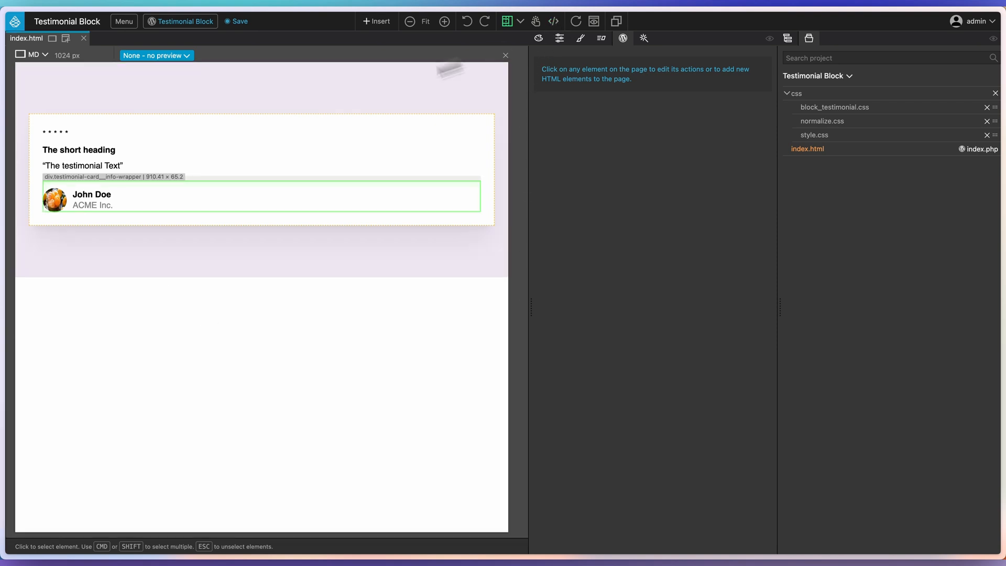
Insert the copied mwe-rating__icon SVG star code into the span.mwe-rating element
click(67, 137)
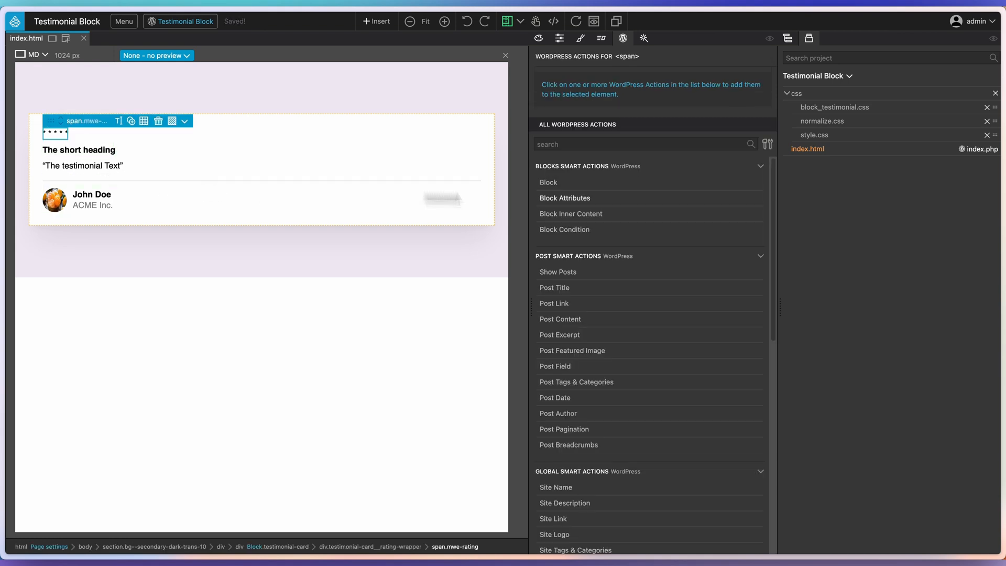
click(787, 38)
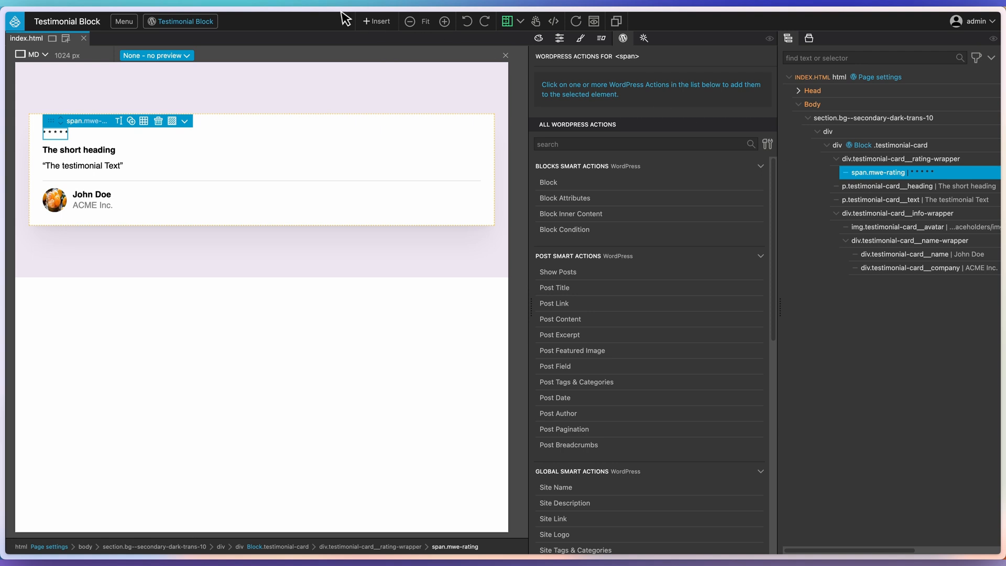
click(368, 22)
key(super+v)
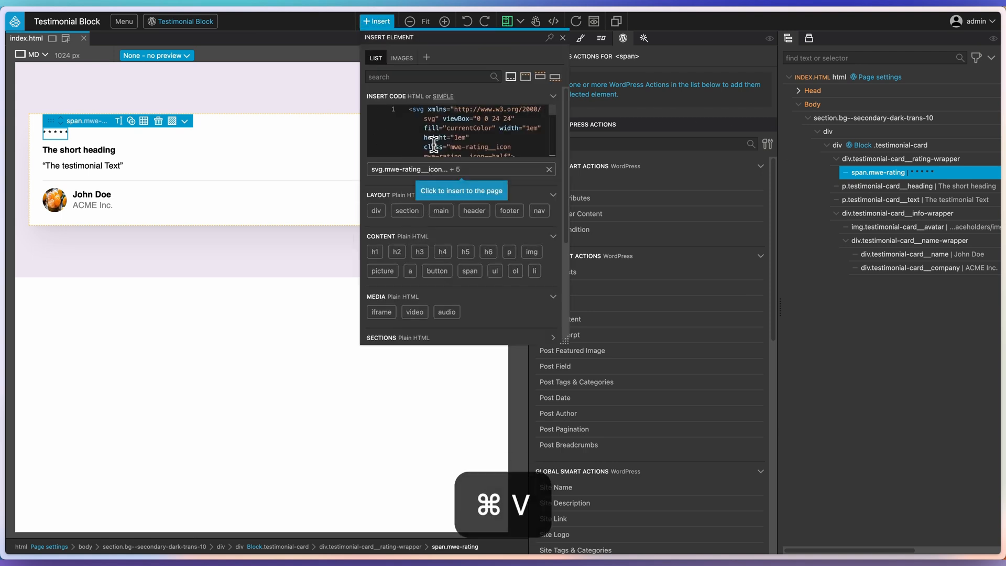
mouse_move(480, 167)
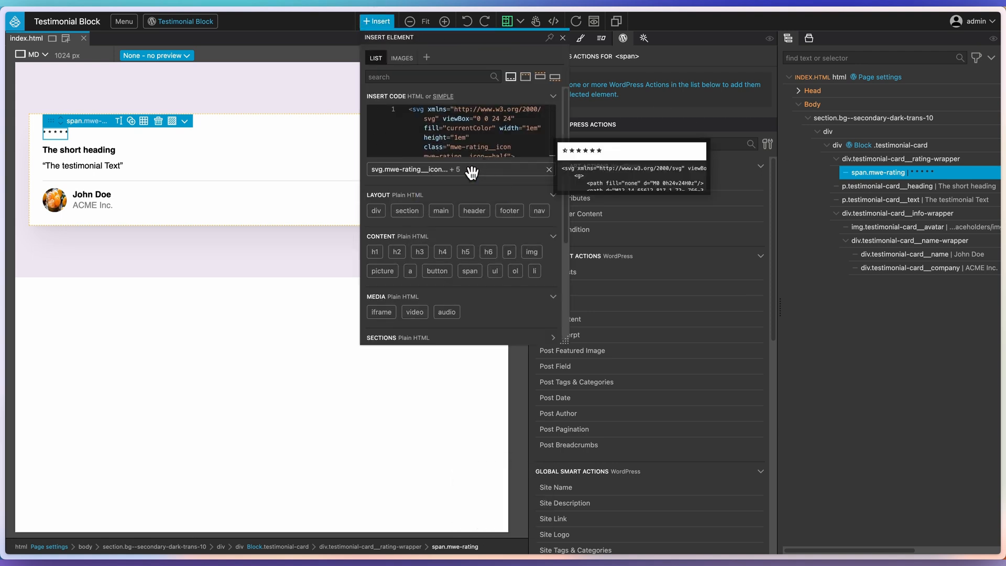
click(477, 169)
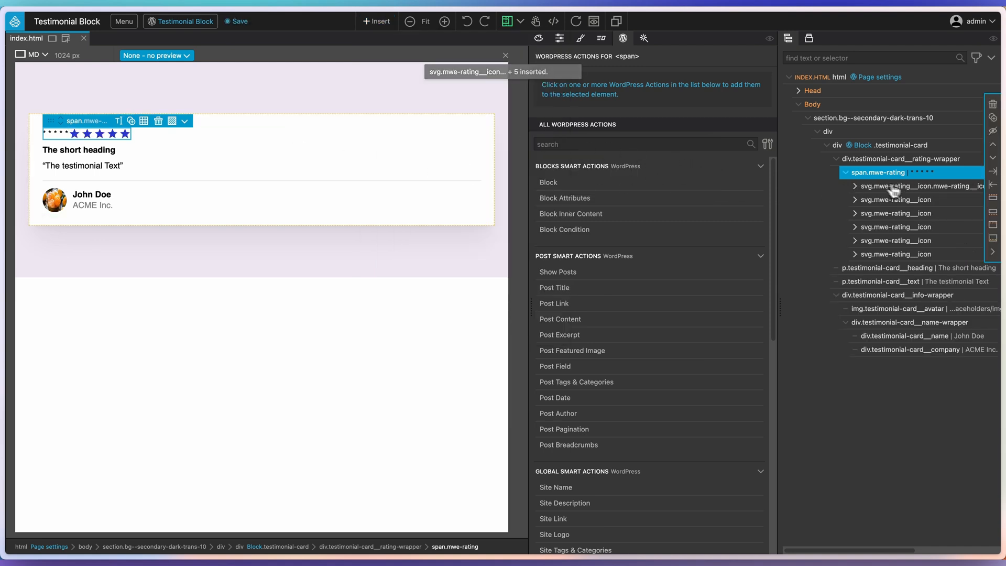
Delete the placeholder asterisks from the span.mwe-rating code, keeping the SVG icons
double_click(874, 174)
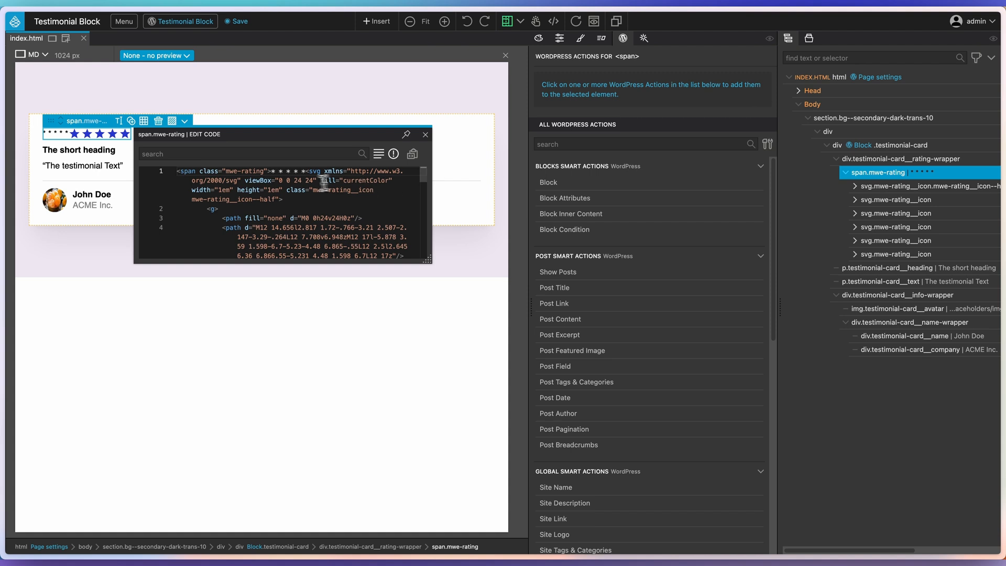
shift+click(272, 171)
key(BackSpace)
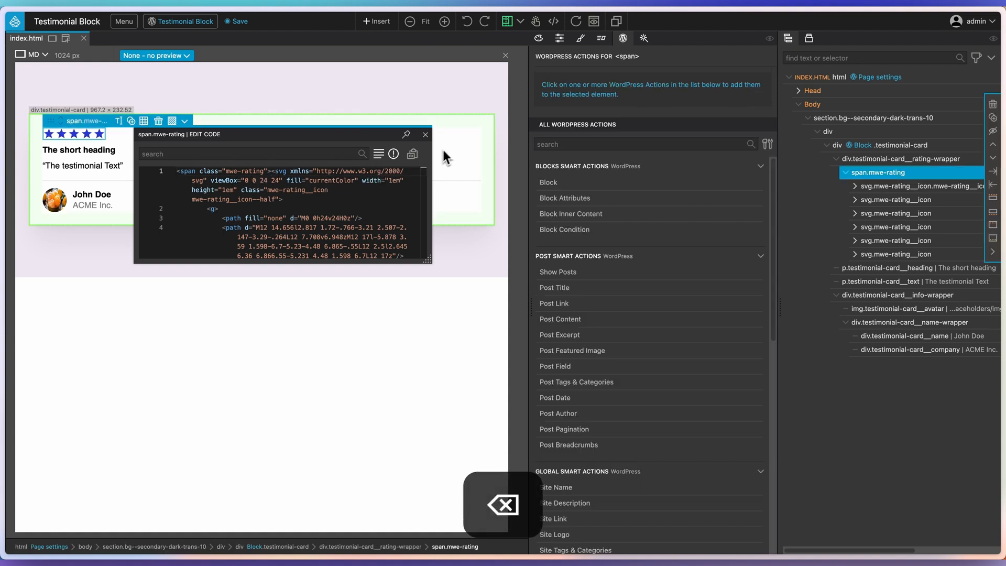
click(426, 134)
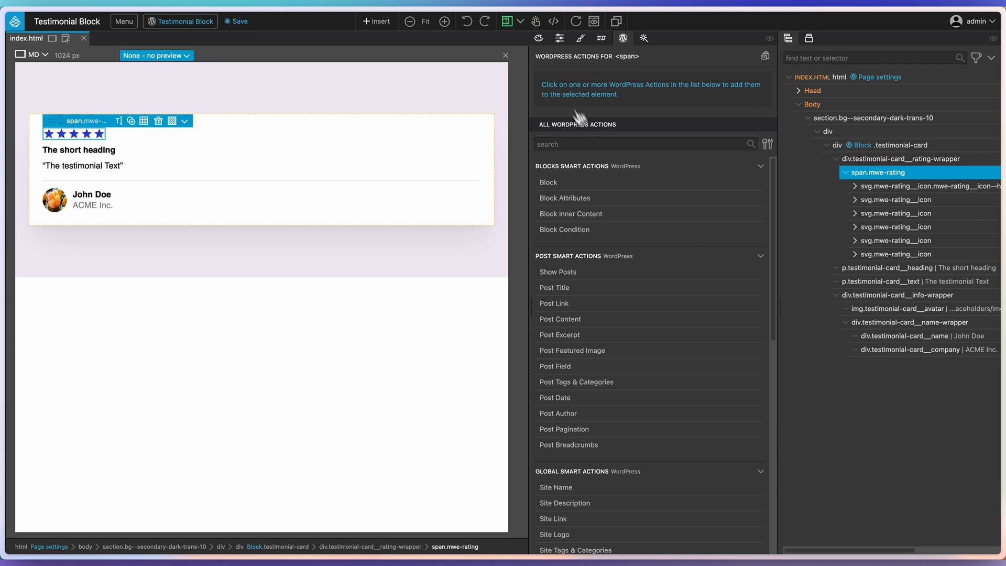
Add a data-rating attribute with the value 3 to the span.mwe-rating element
click(559, 39)
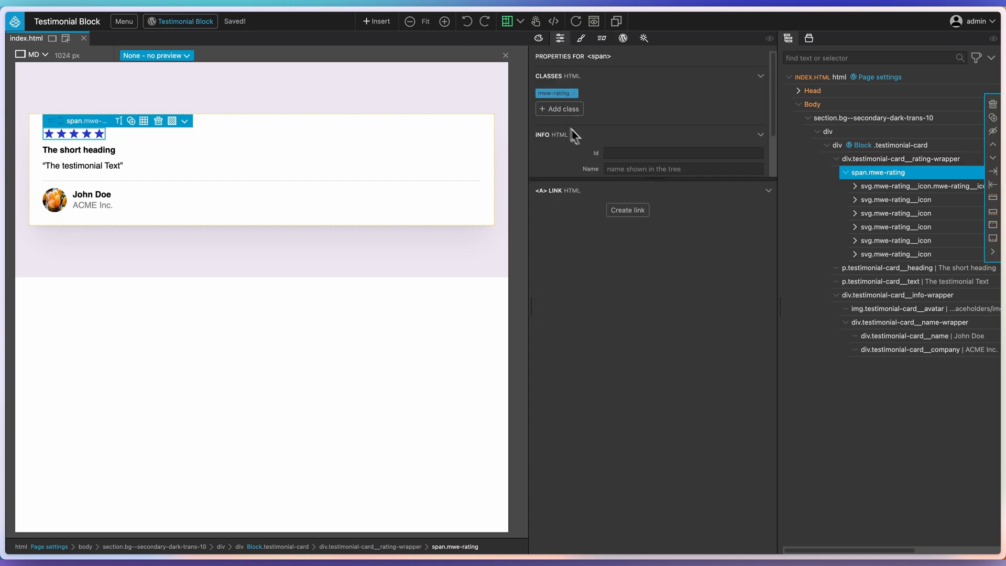
drag(647, 179, 650, 311)
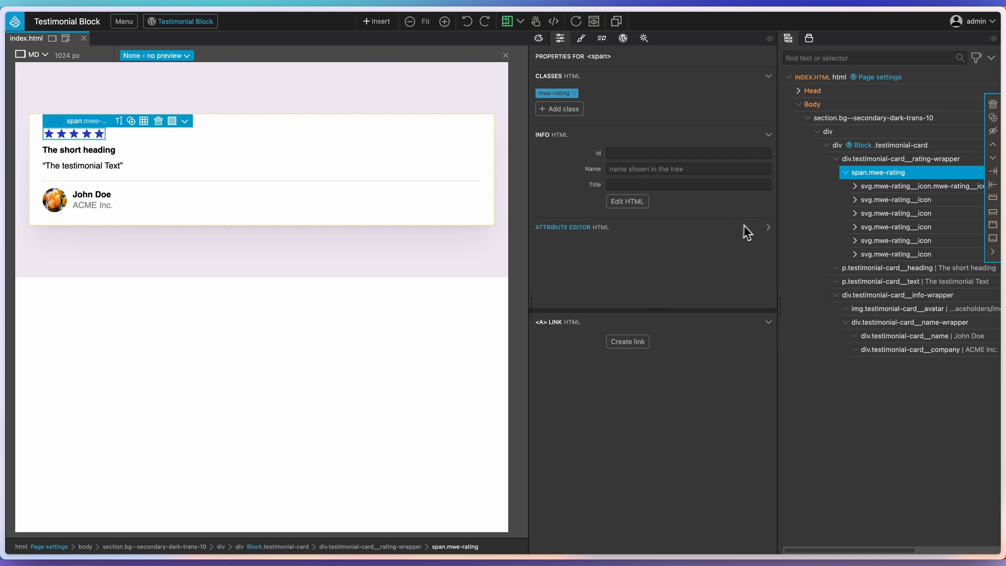
click(770, 229)
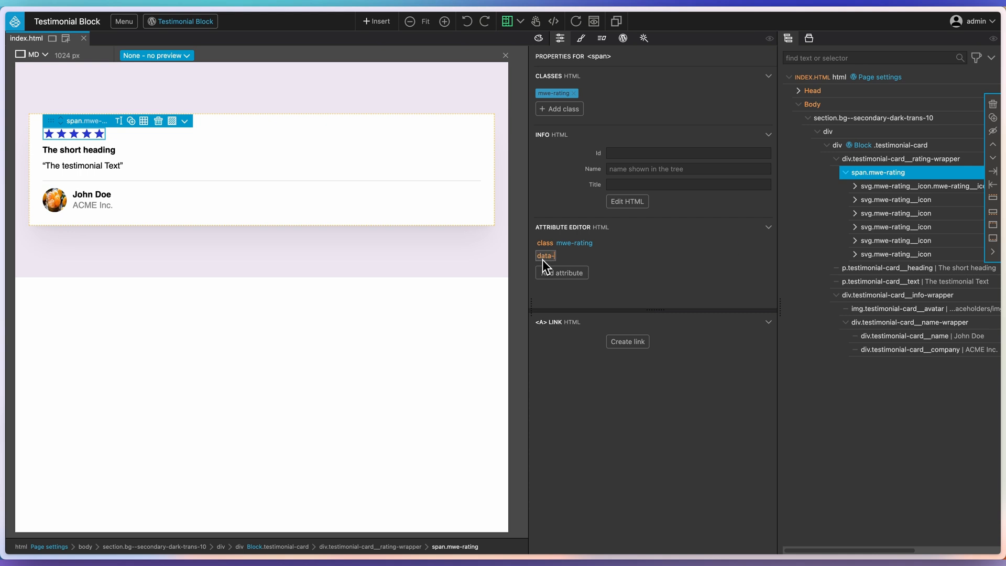
text(atingg)
key(BackSpace)
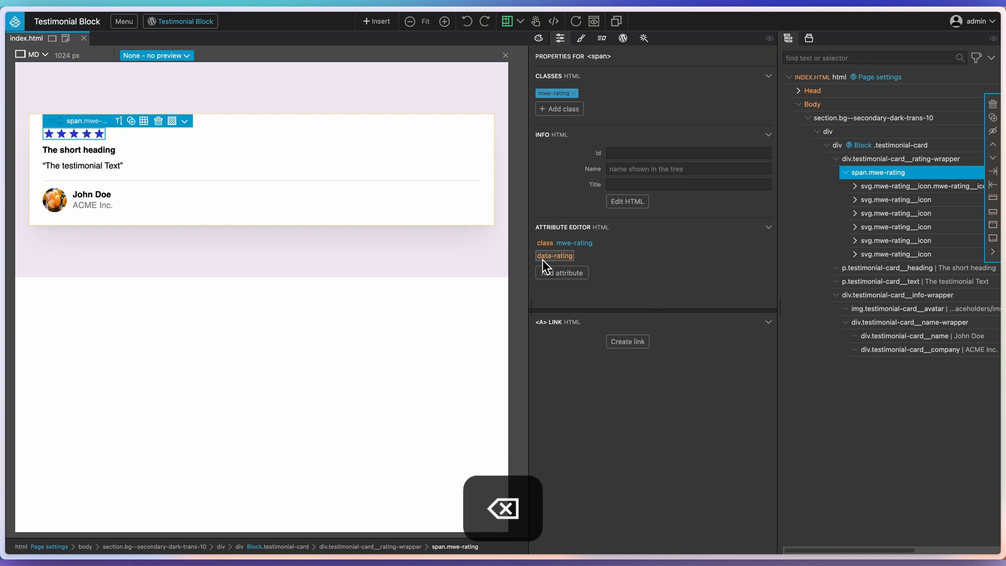
key(Tab)
text(3)
key(Return)
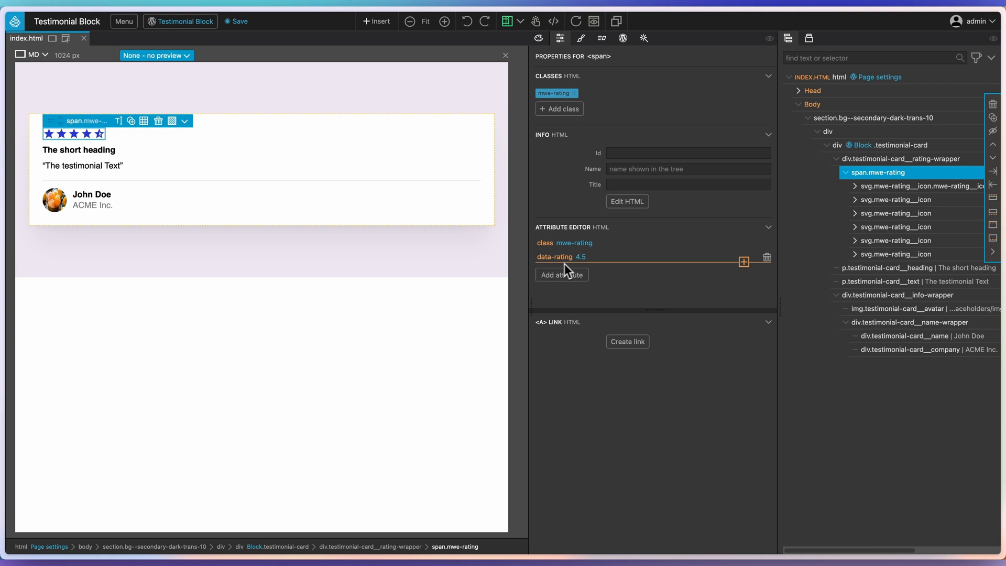
Test the star display with data-rating values of 2.5 and 1
text(2.5)
key(Return)
click(582, 258)
text(1)
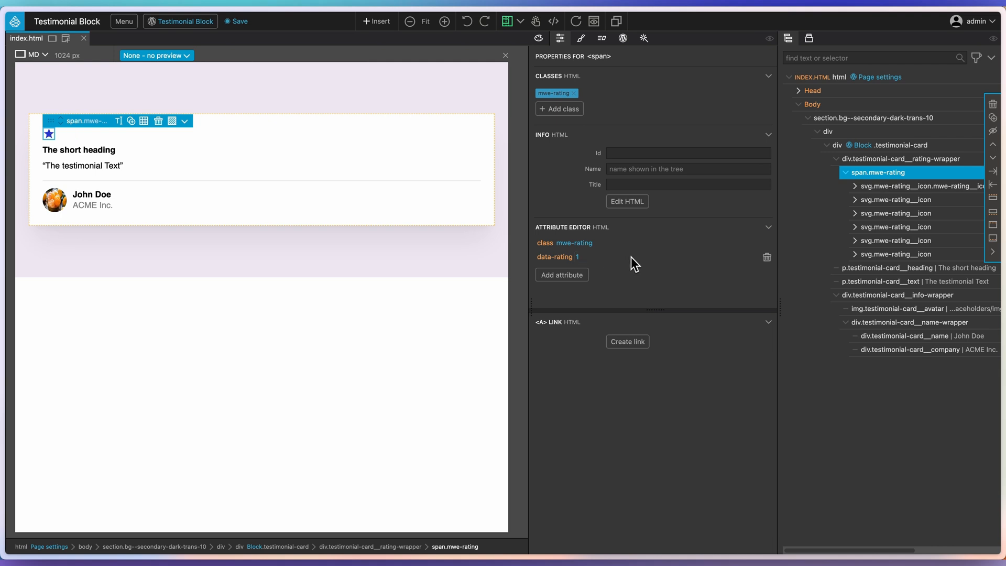
Set the data-rating attribute of the rating span to 4.5
click(579, 257)
text(4.5)
key(Return)
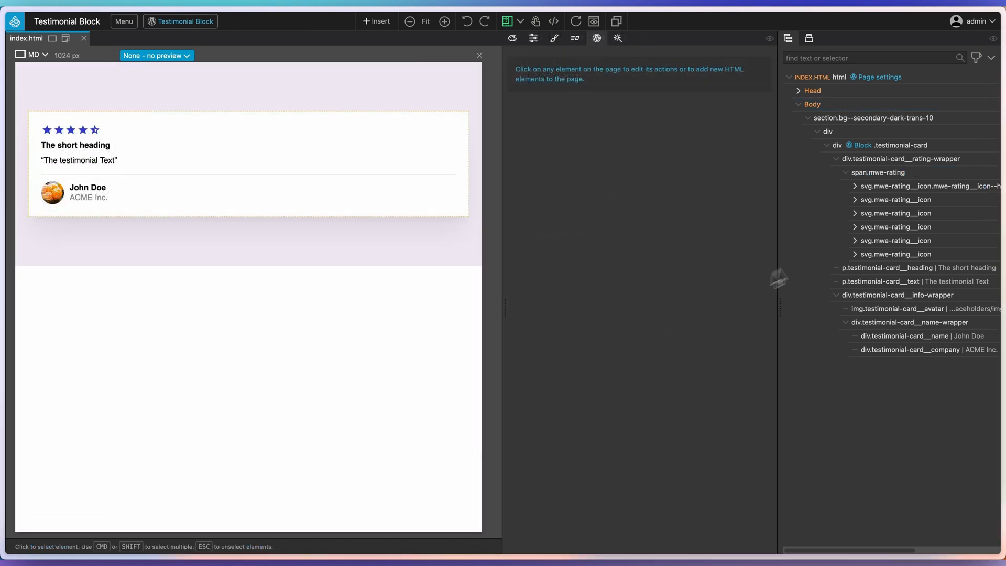
Set the style file of the testimonial-card block to css/block_testimonial.css
click(889, 145)
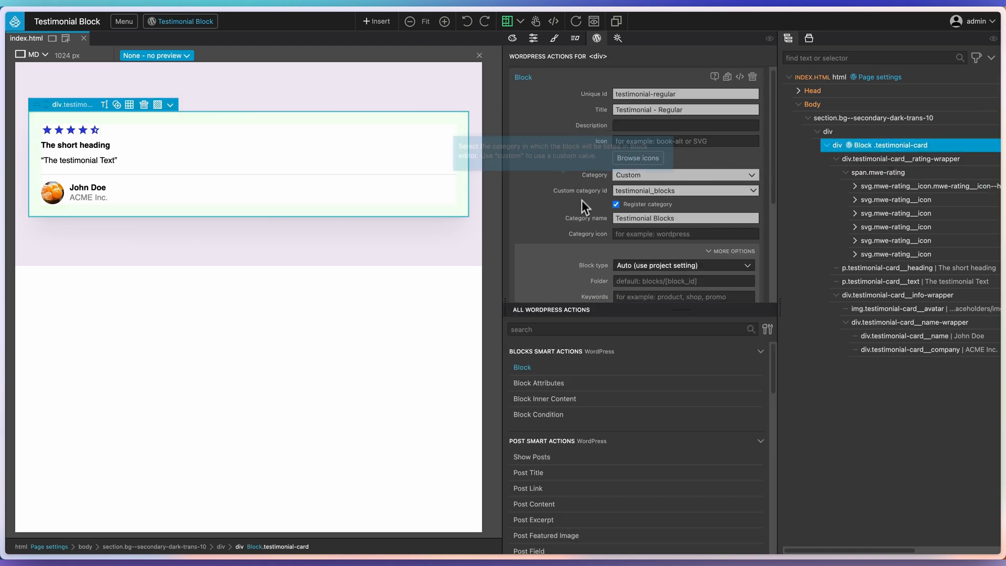
scroll(581, 200, down, 5)
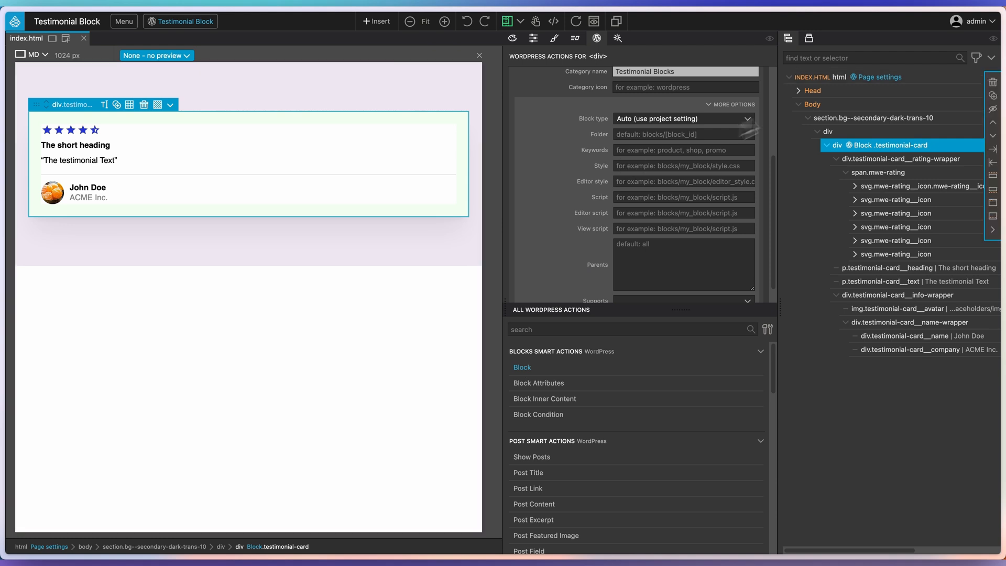
click(810, 39)
click(792, 95)
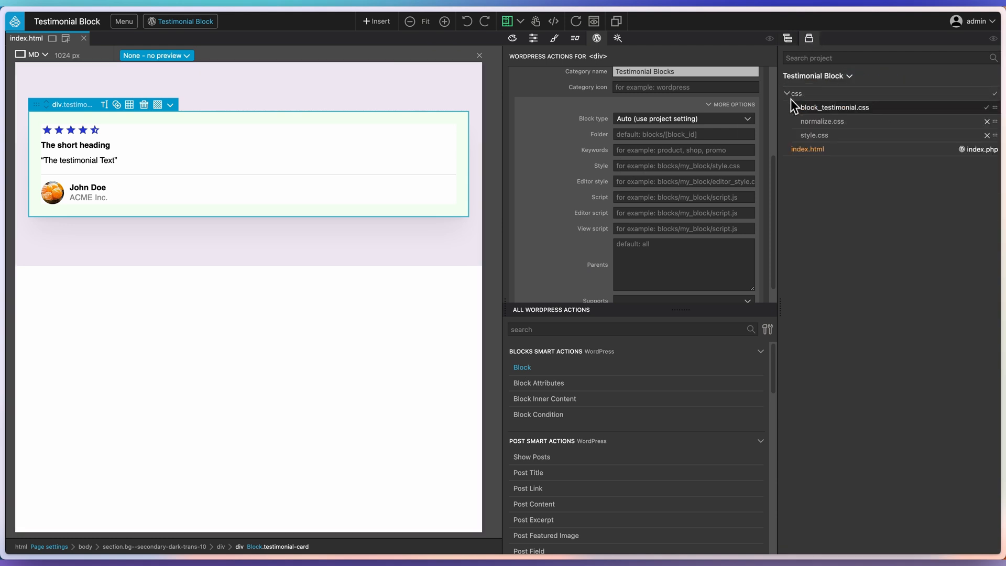
click(620, 166)
text(css/block_testimonial)
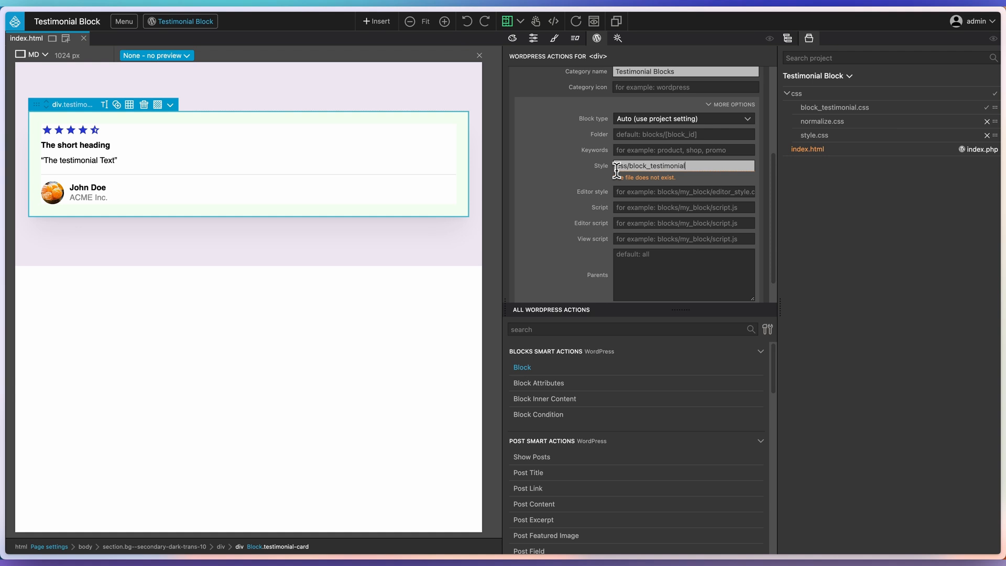
text(ss)
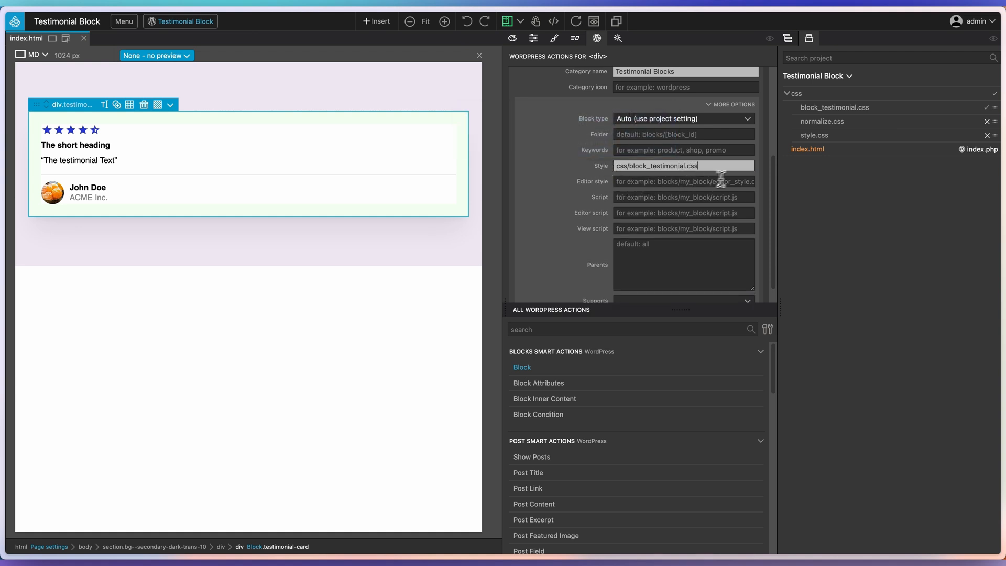
Add a Block Attributes action to span.mwe-rating with attribute id rating and title Rating
click(788, 38)
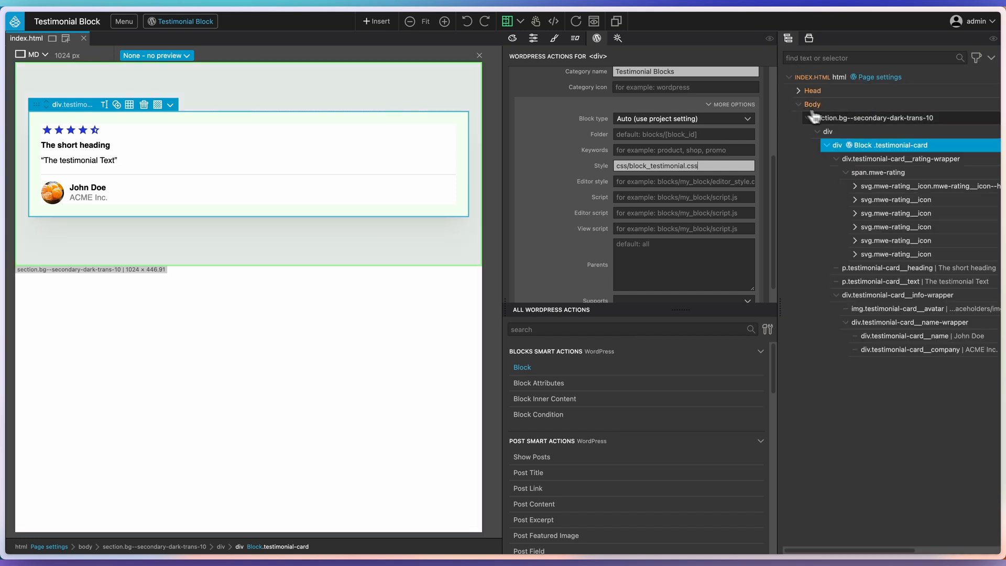
click(866, 173)
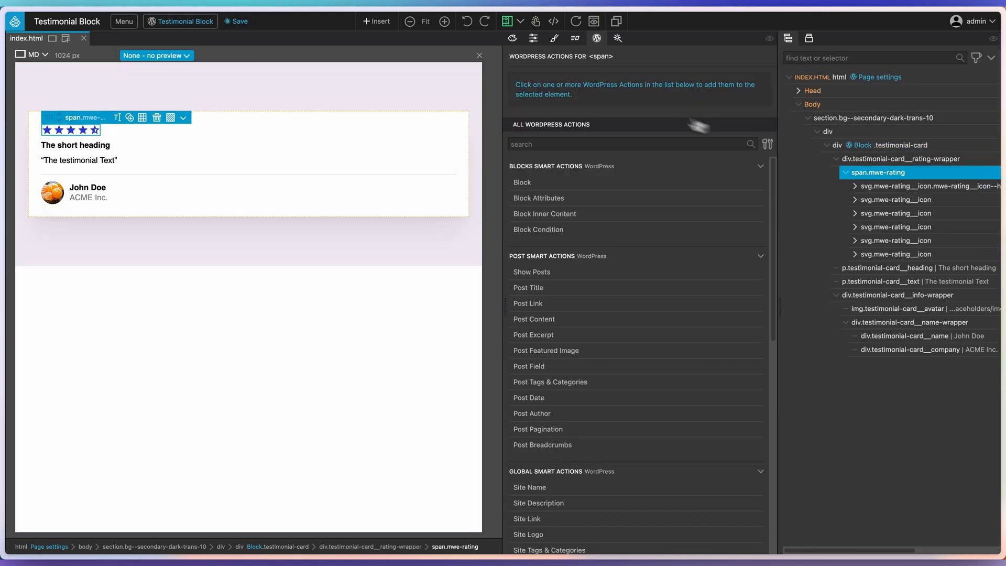
click(533, 38)
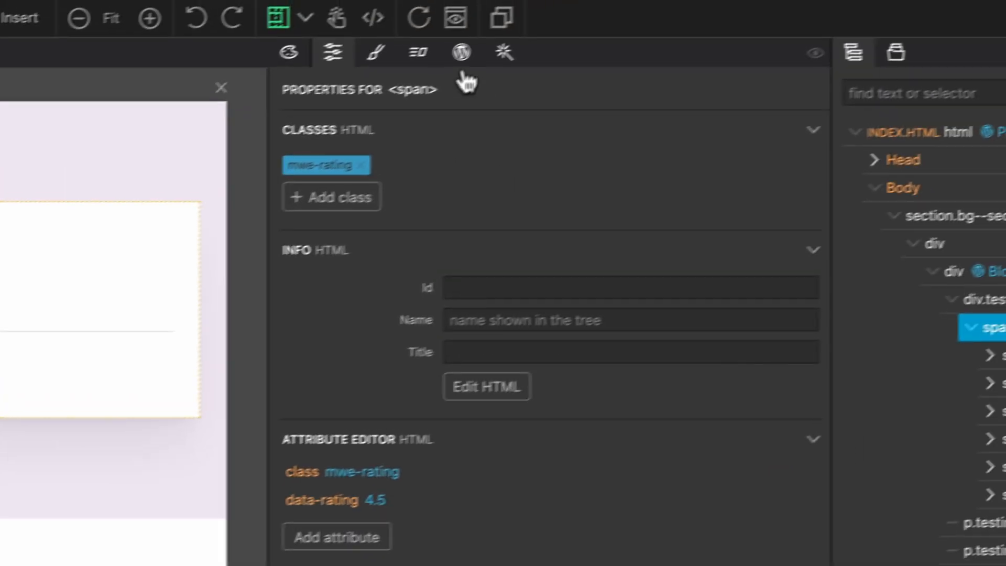
click(581, 15)
click(358, 399)
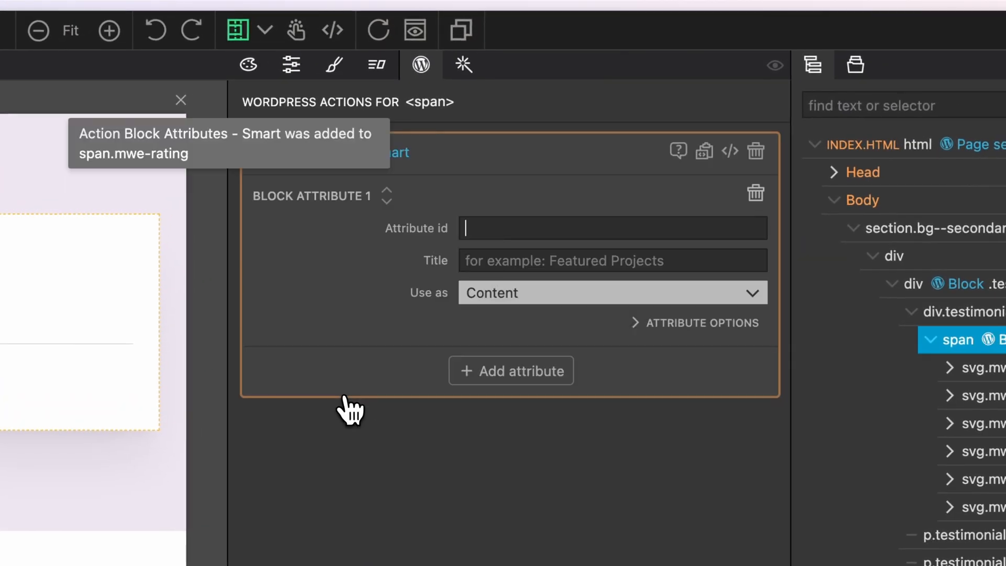
click(485, 227)
text(rating)
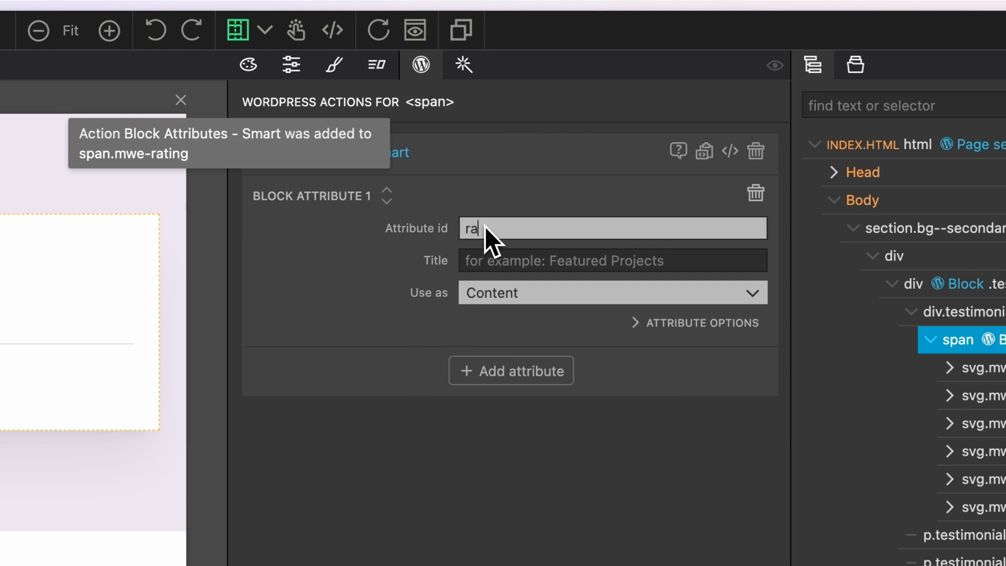
click(490, 260)
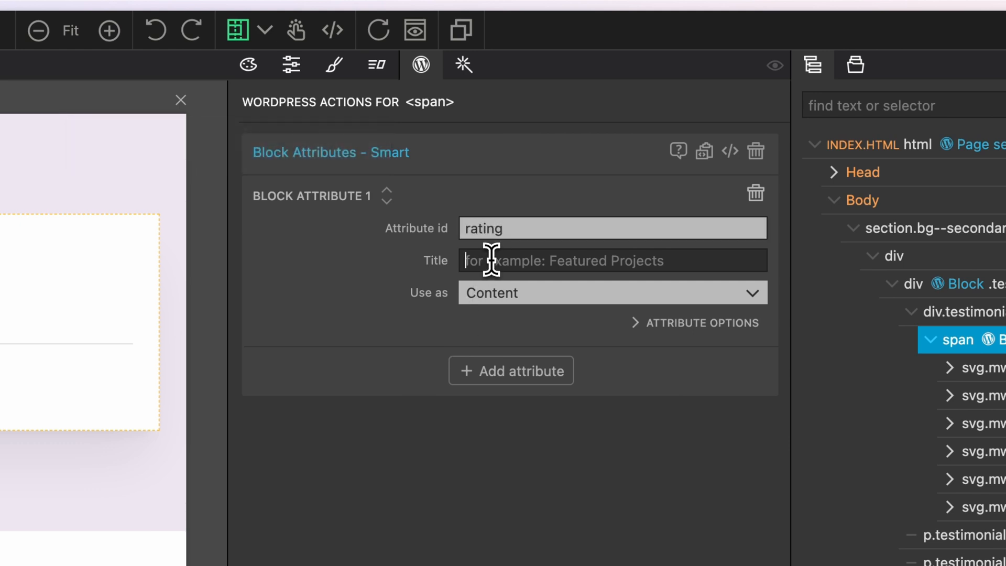
text(Rating)
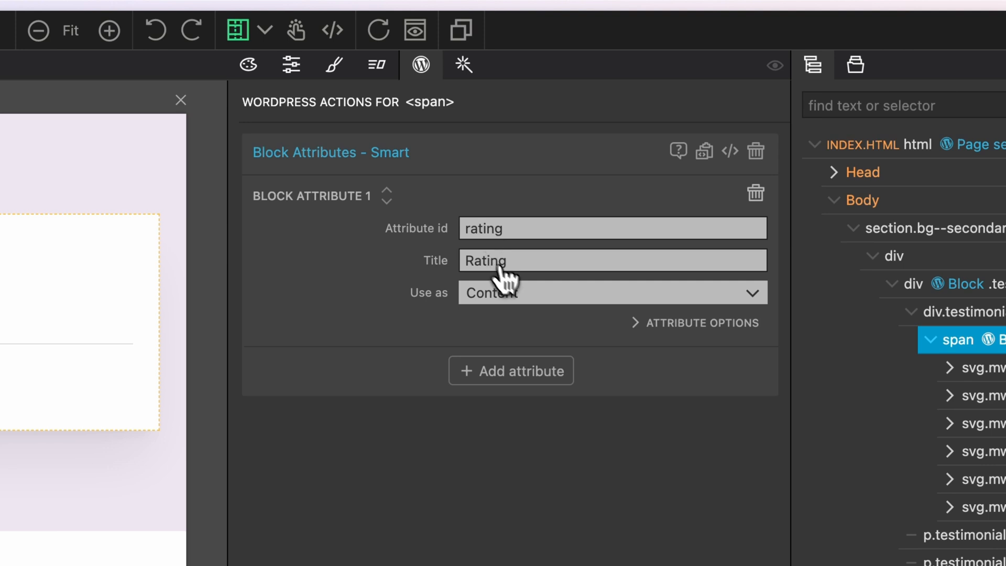
Use the rating block attribute as an Attribute bound to the element attribute data-rating
click(603, 294)
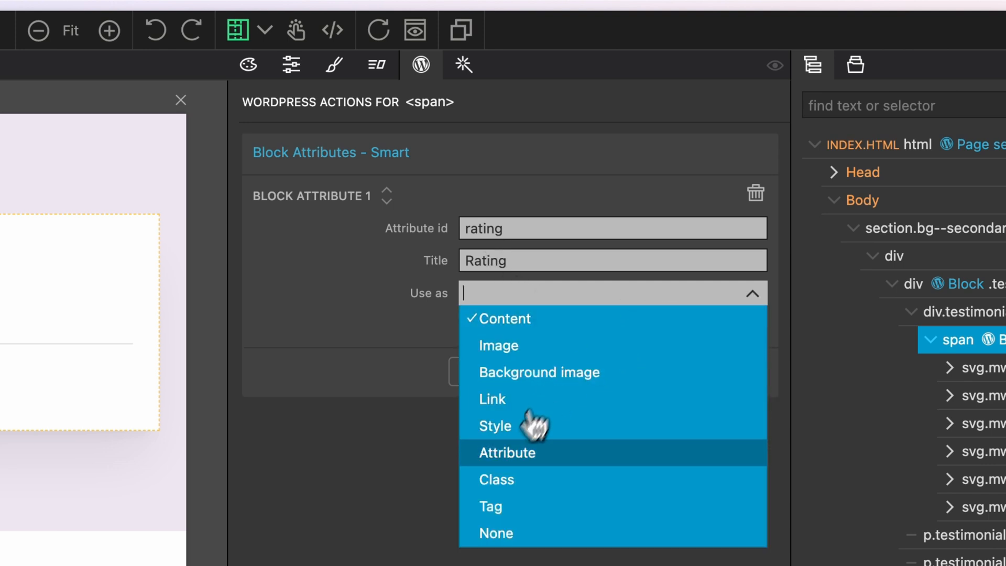
click(512, 455)
click(509, 326)
text(dat)
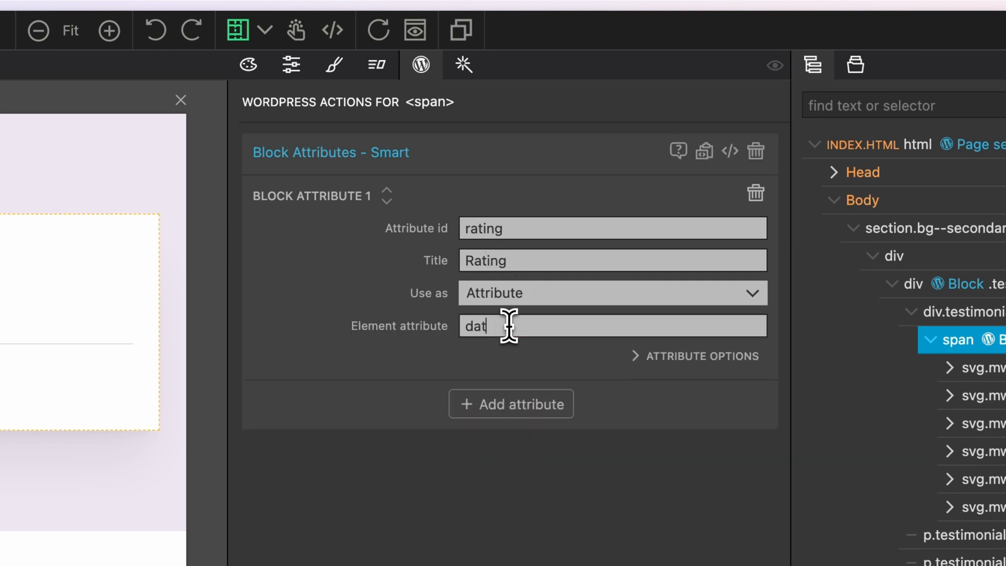
text(a-a)
key(BackSpace)
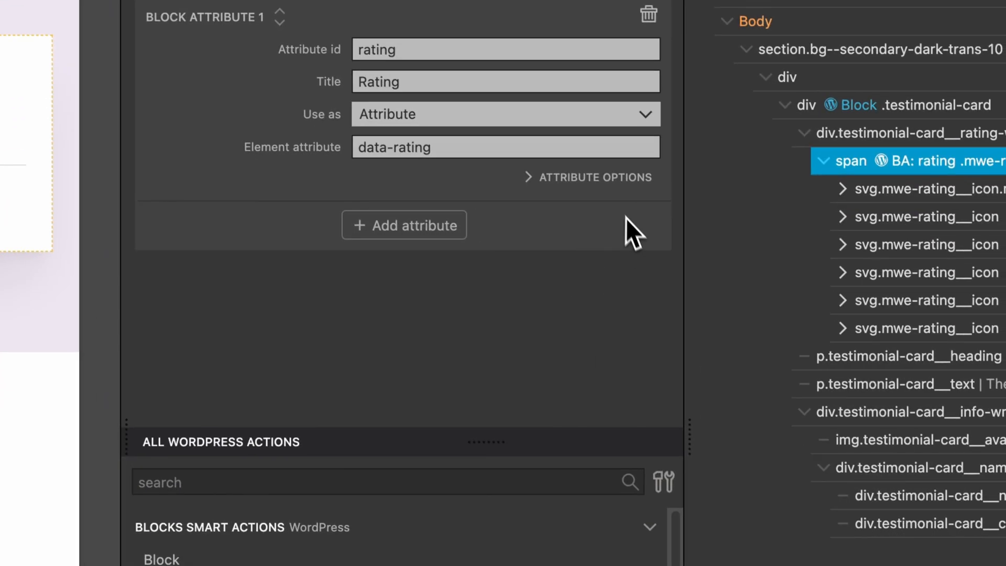
Set the rating attribute's control type to Input and its default value to 5, and collapse the rating span
click(608, 179)
click(358, 314)
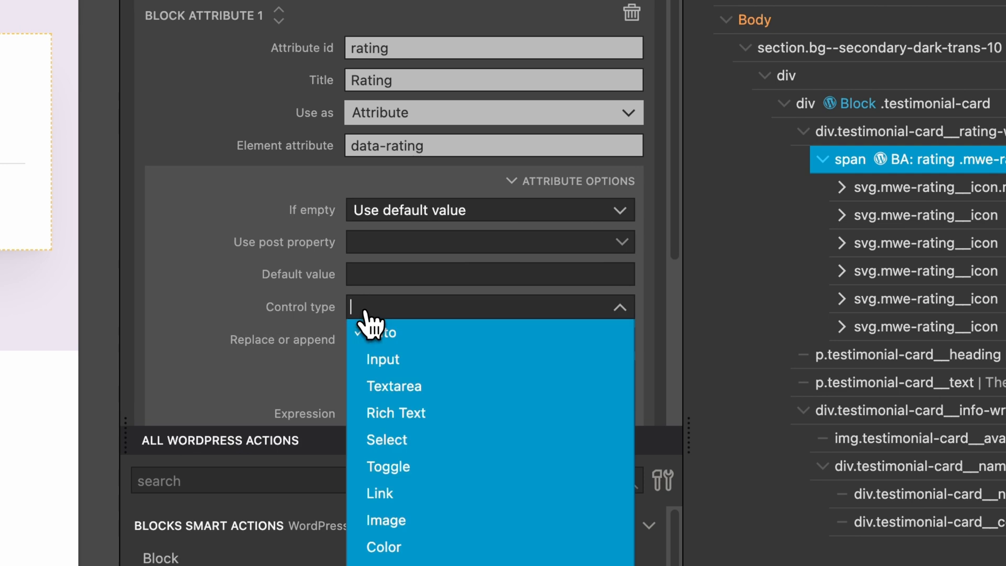
click(382, 294)
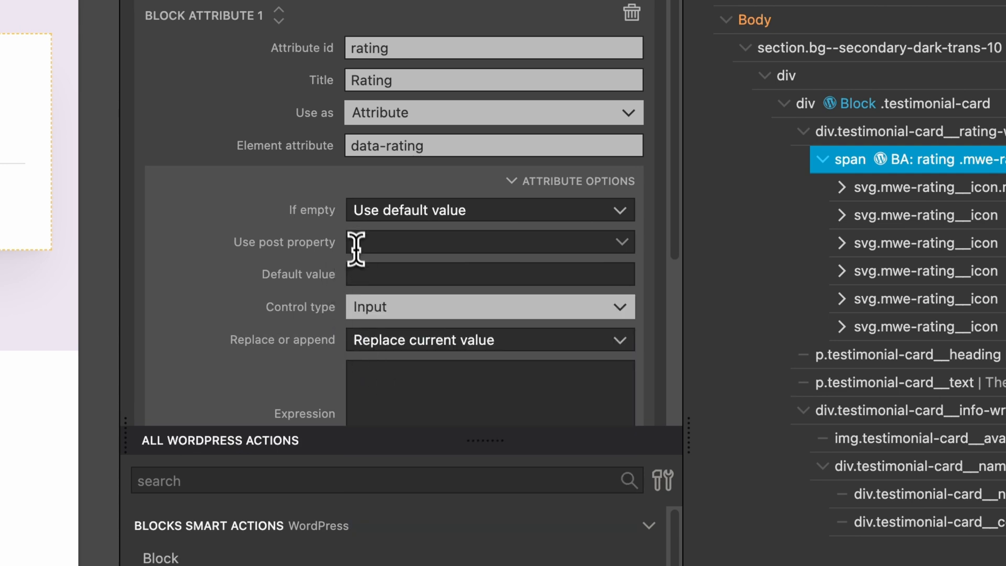
click(361, 272)
text(5)
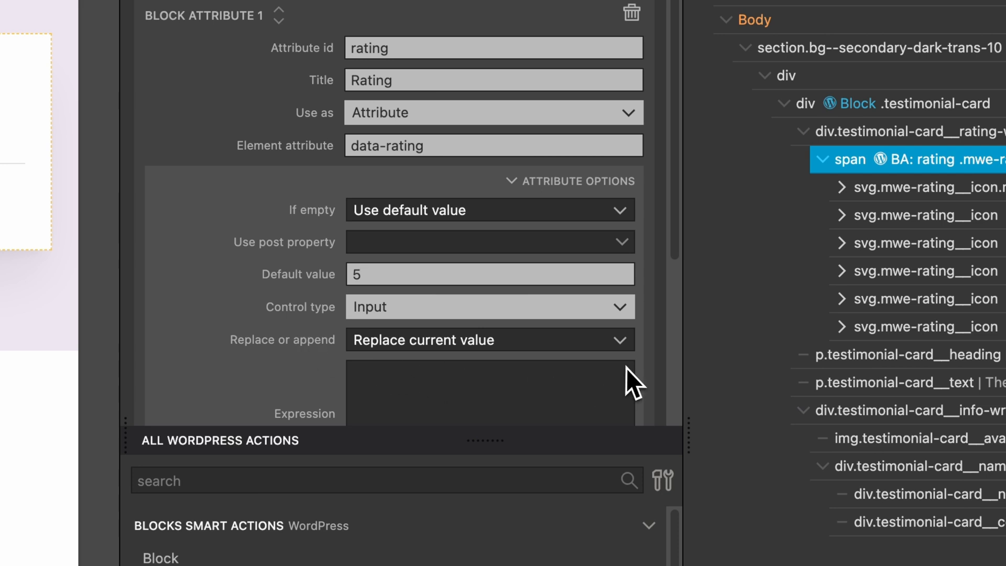
click(628, 186)
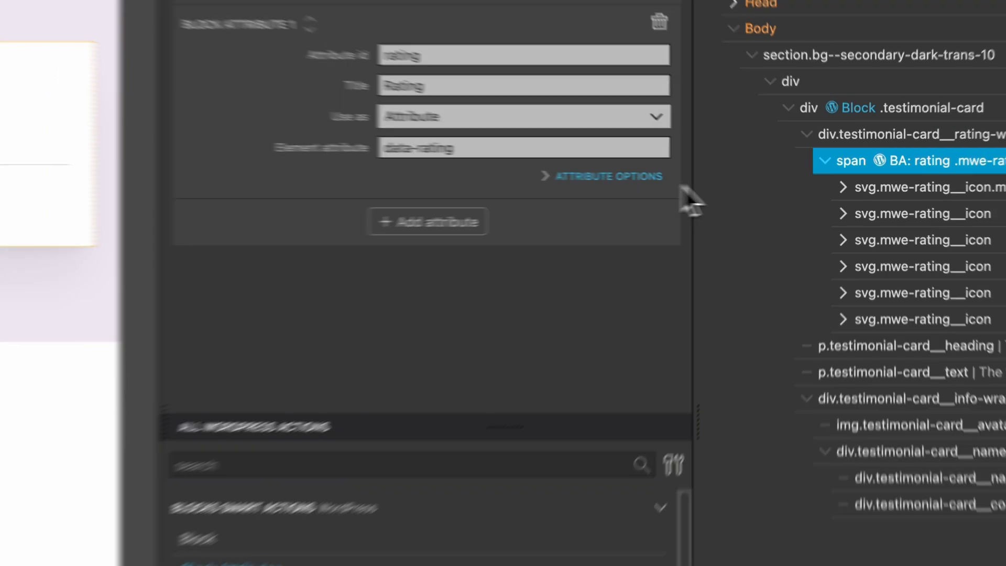
click(843, 171)
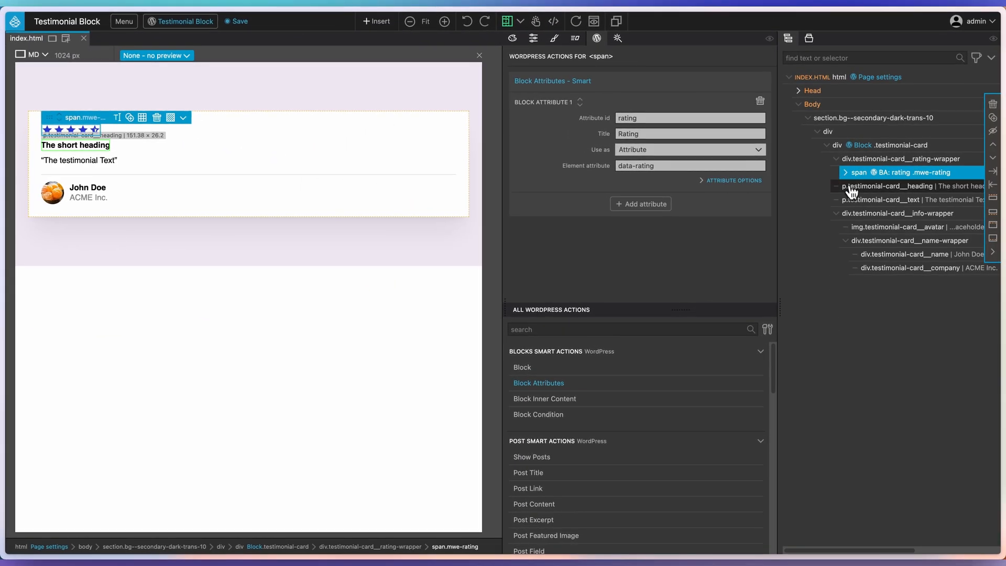
Add a Block Attributes action to p.testimonial-card__heading with attribute id heading and title Heading
click(867, 187)
click(386, 250)
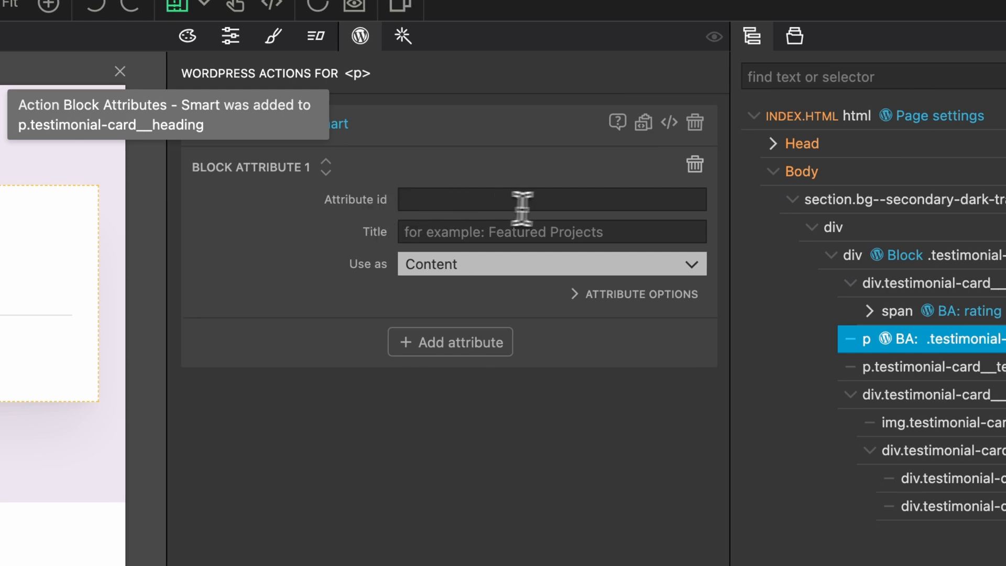
text(heading)
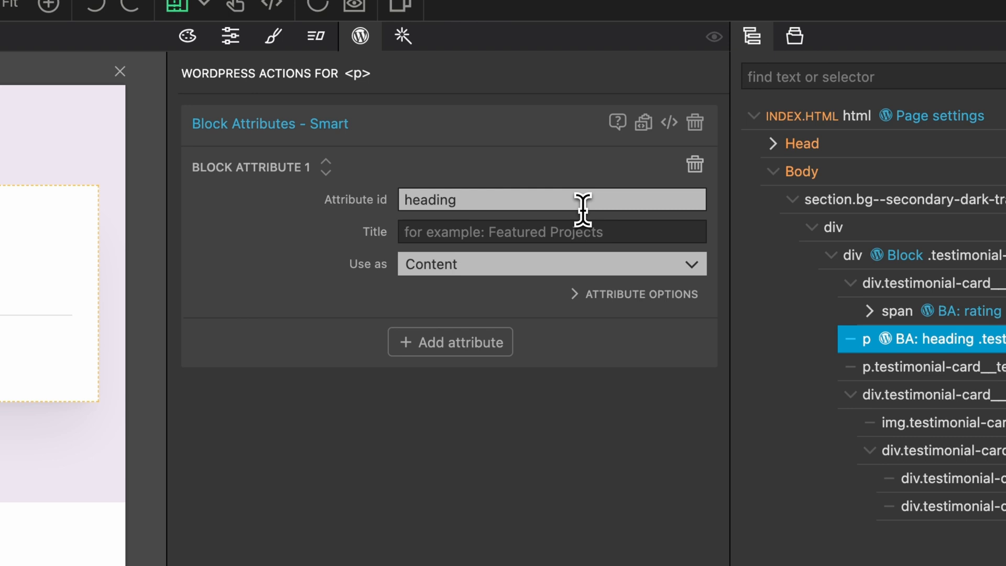
key(Tab)
text(Hea)
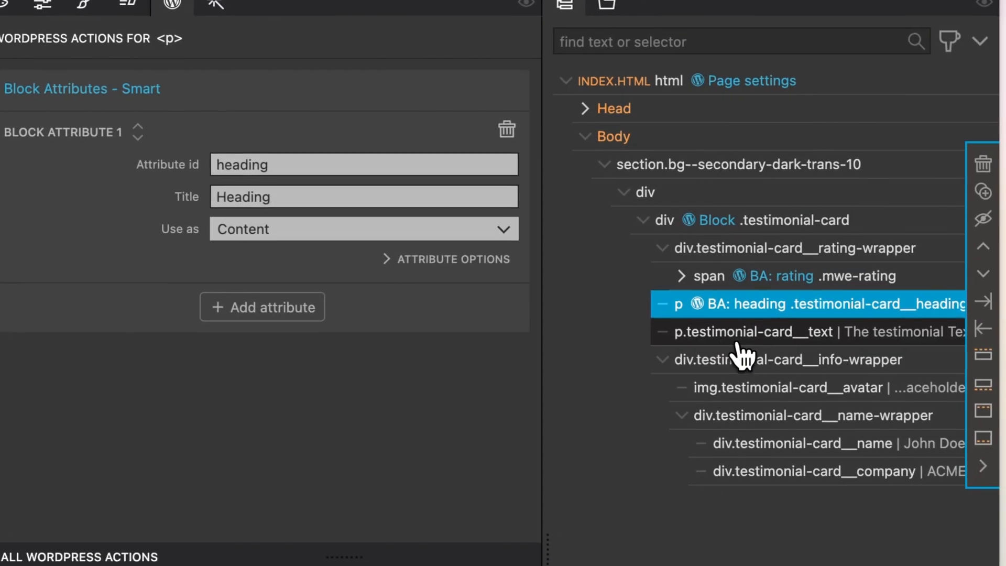
Add a Block Attributes action to p.testimonial-card__text with attribute id text and title Text
click(933, 367)
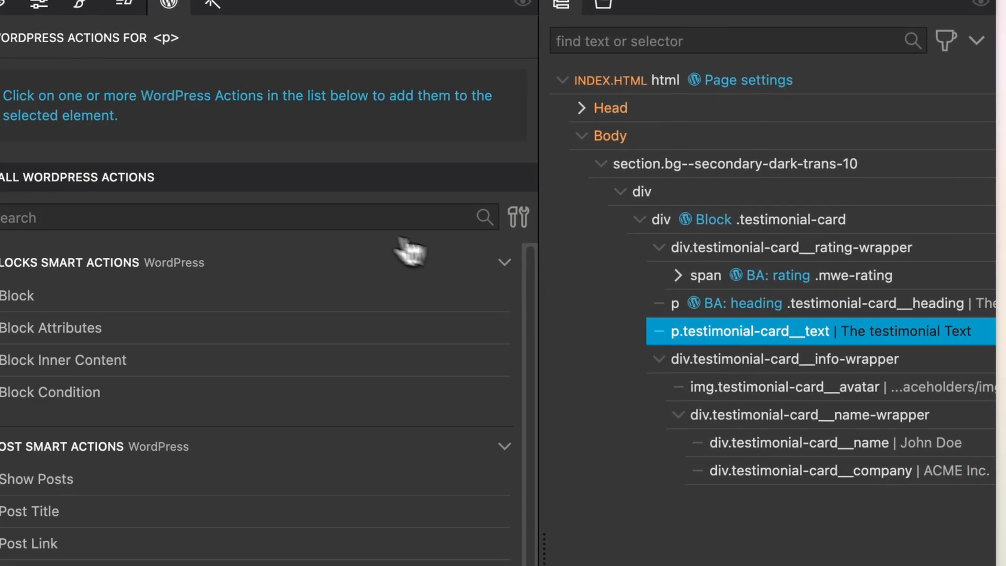
click(105, 328)
click(584, 200)
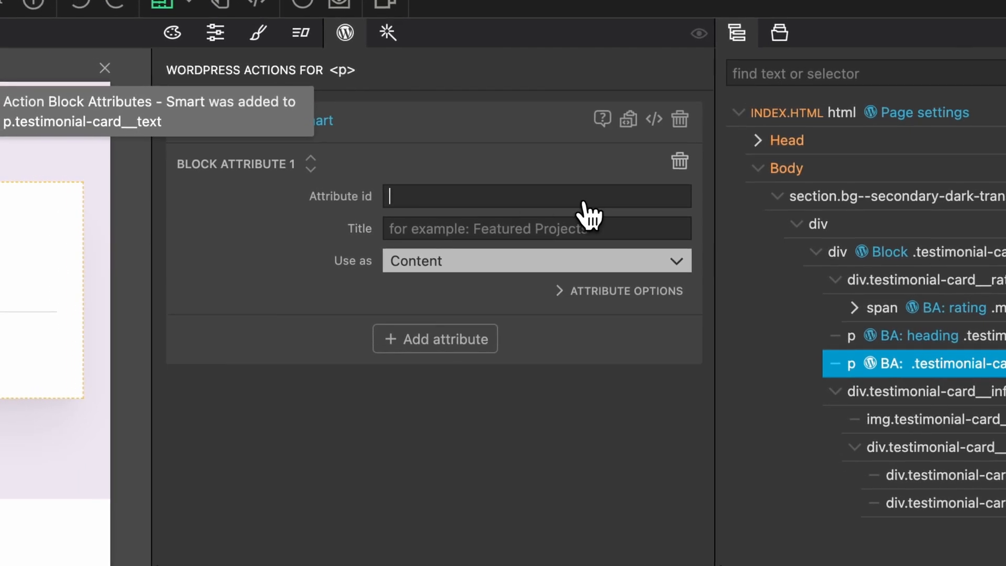
text(text)
key(Tab)
text(Te)
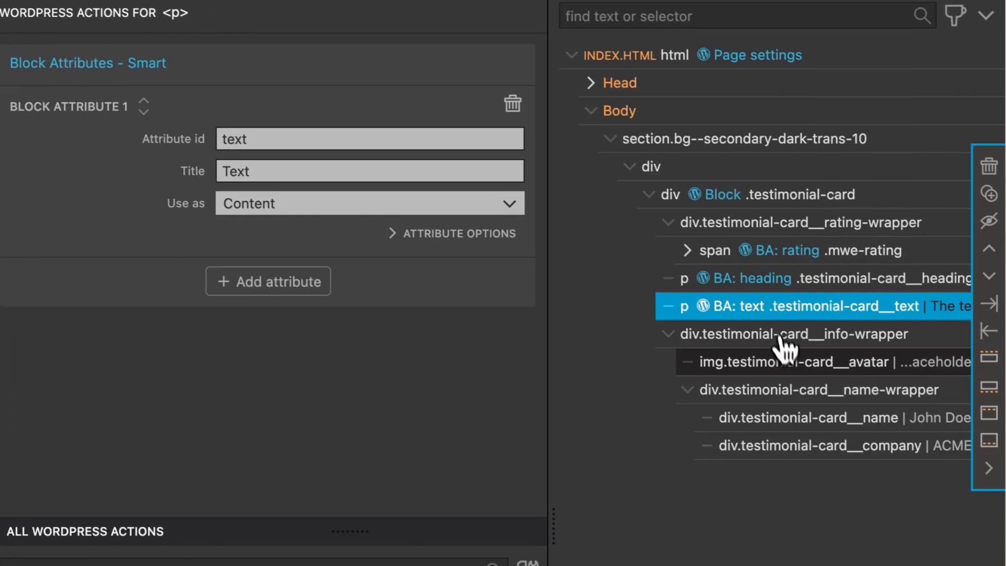
Add a Block Attributes action to img.testimonial-card__avatar with id avatar, title Avatar and image size thumbnail
click(896, 422)
click(100, 300)
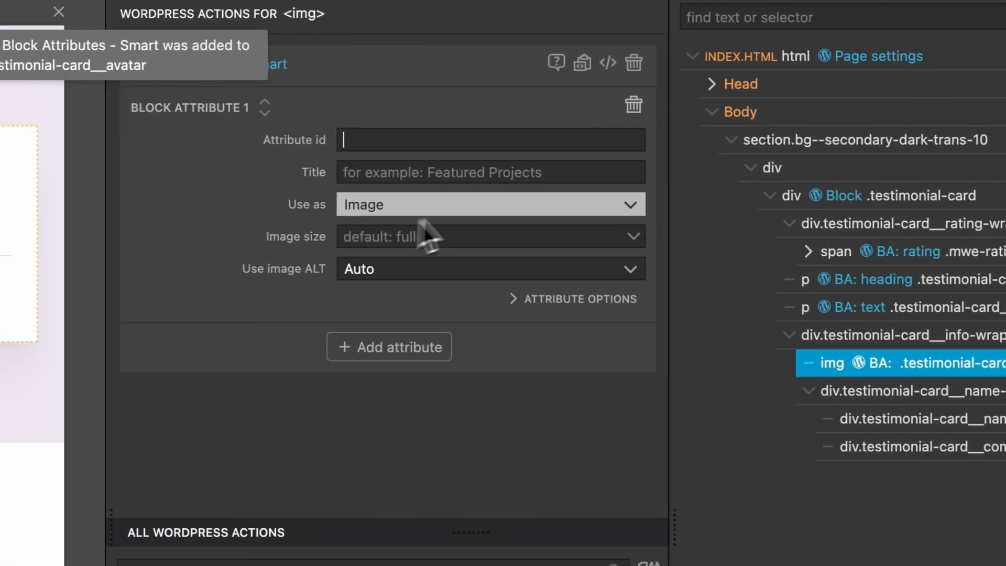
text(avatar)
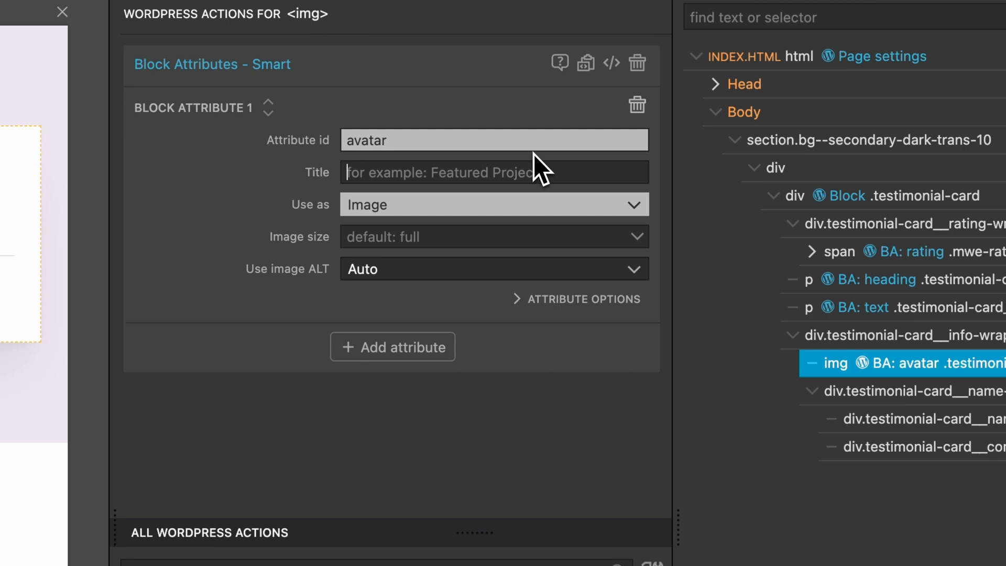
key(Tab)
text(Avatar)
key(Tab)
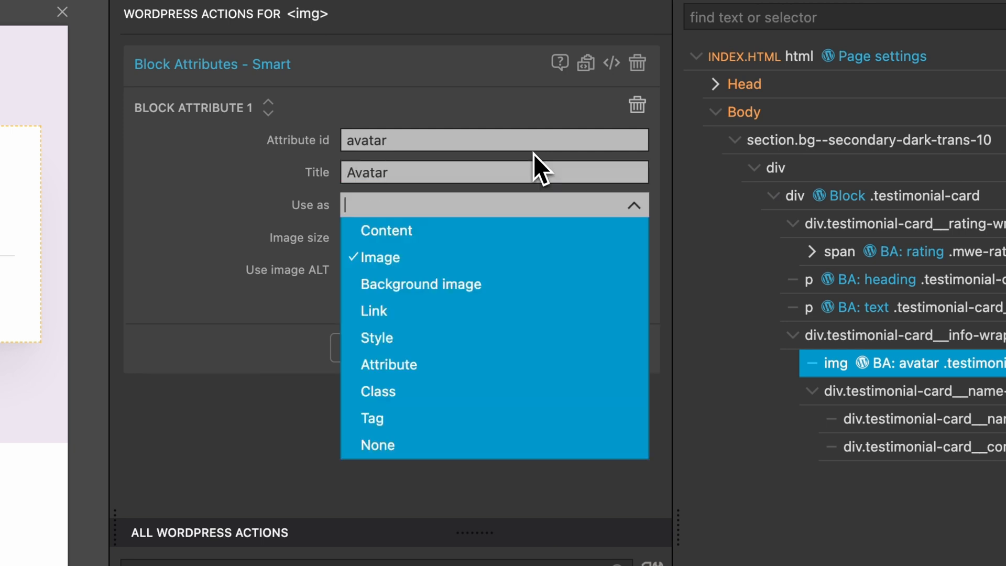
key(Tab)
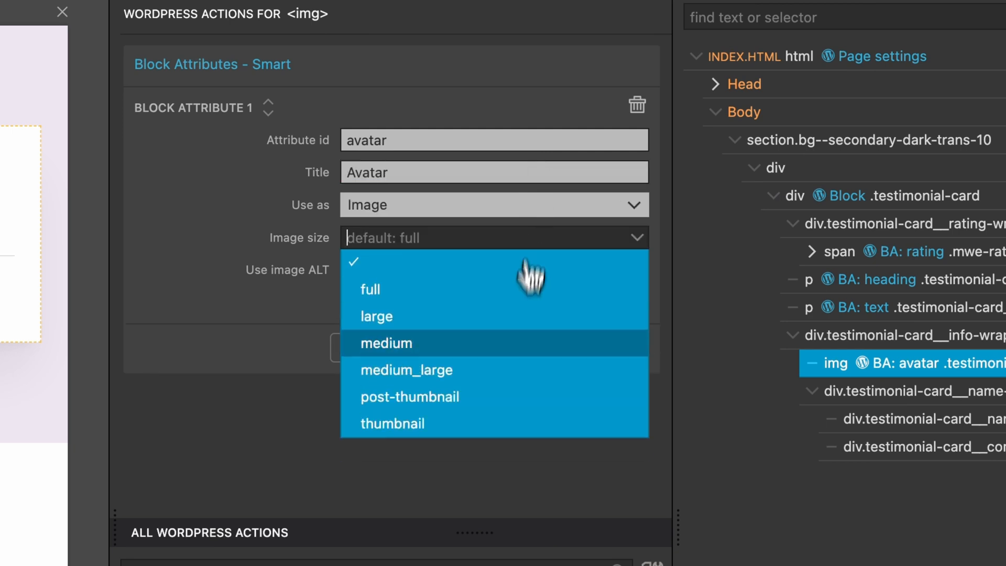
click(495, 422)
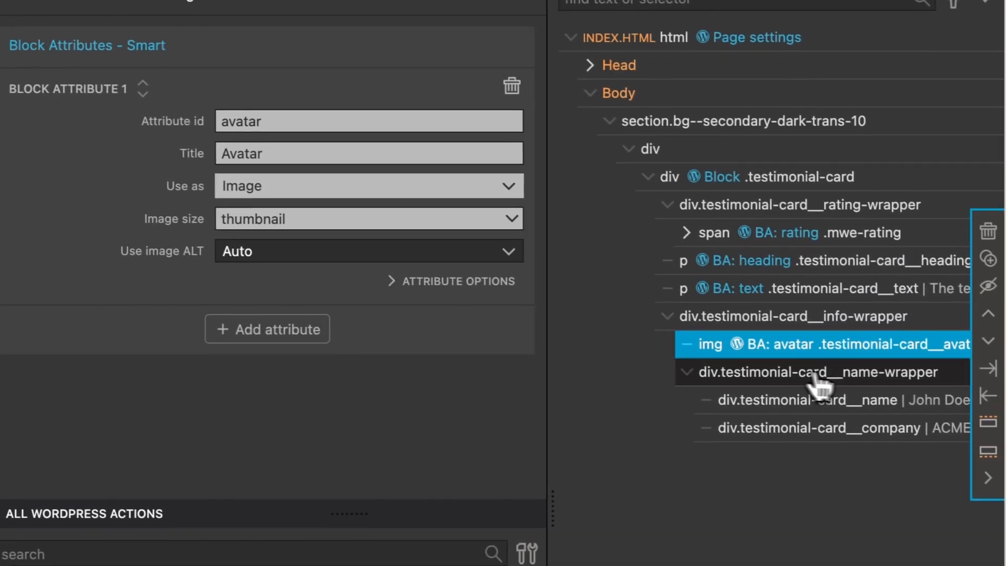
Add a Block Attributes action to div.testimonial-card__name with attribute id name and title Name
click(791, 398)
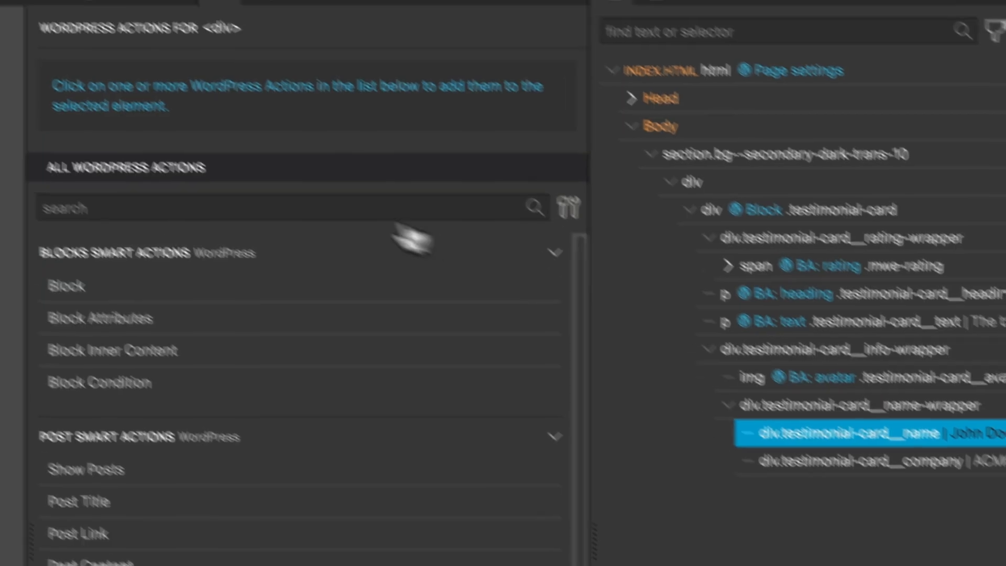
click(142, 281)
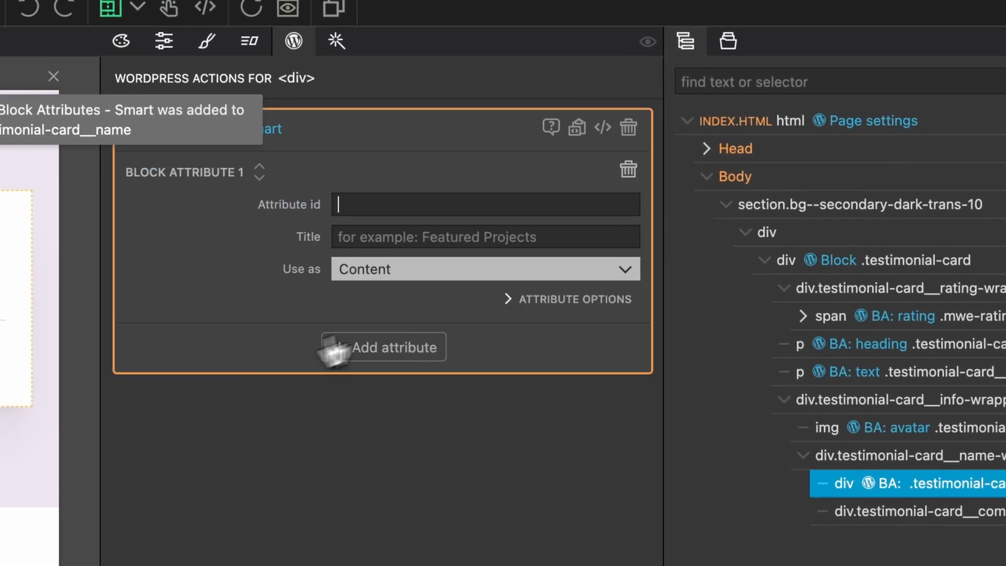
click(566, 204)
text(name)
key(Tab)
text(N)
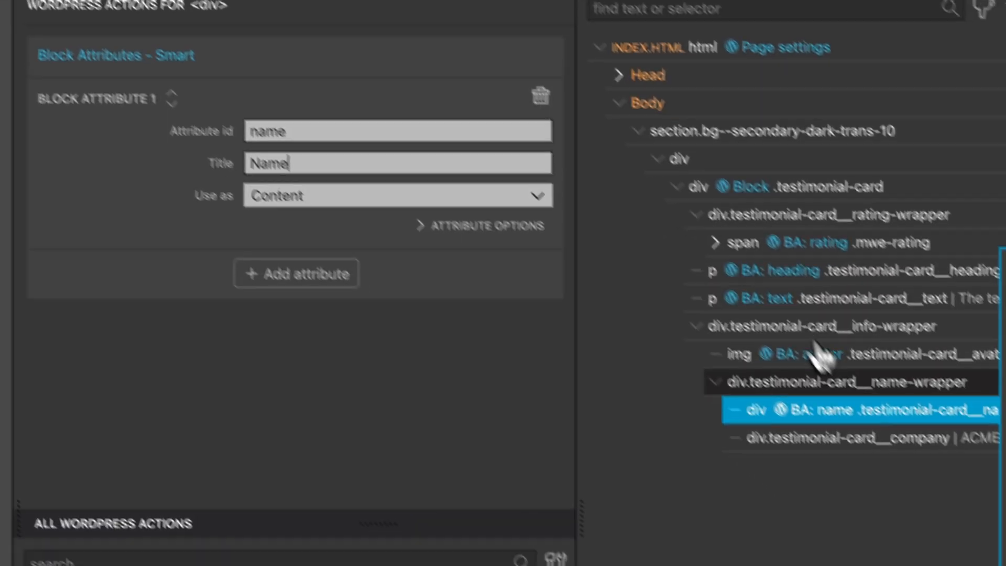
Add a Block Attributes action to div.testimonial-card__company with attribute id company and title Company
click(912, 512)
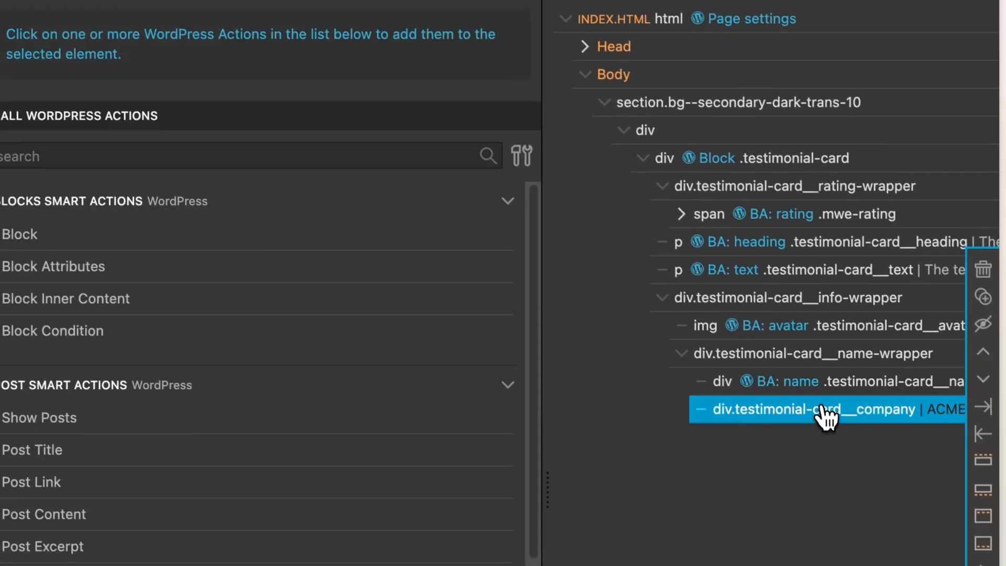
click(350, 288)
click(603, 206)
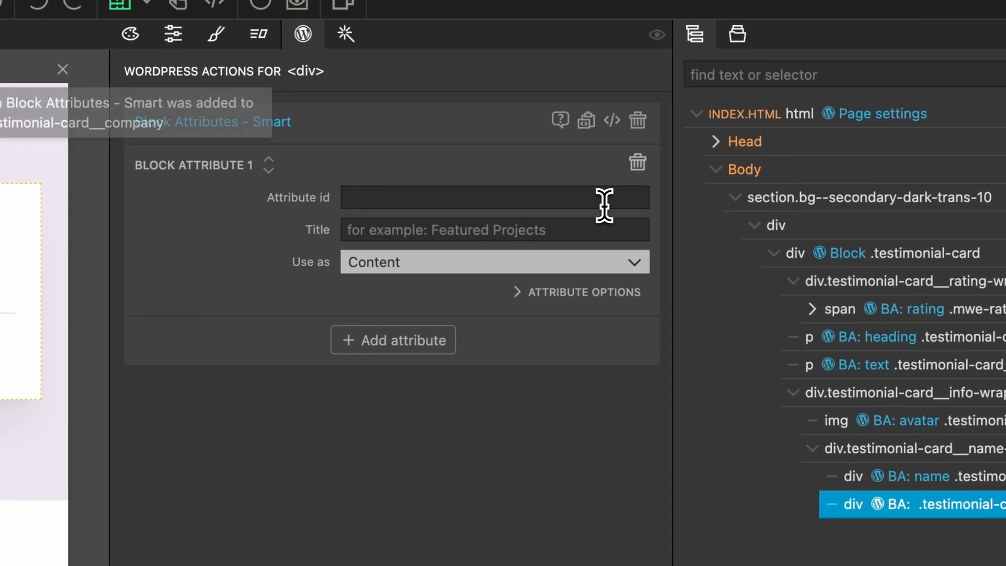
text(company)
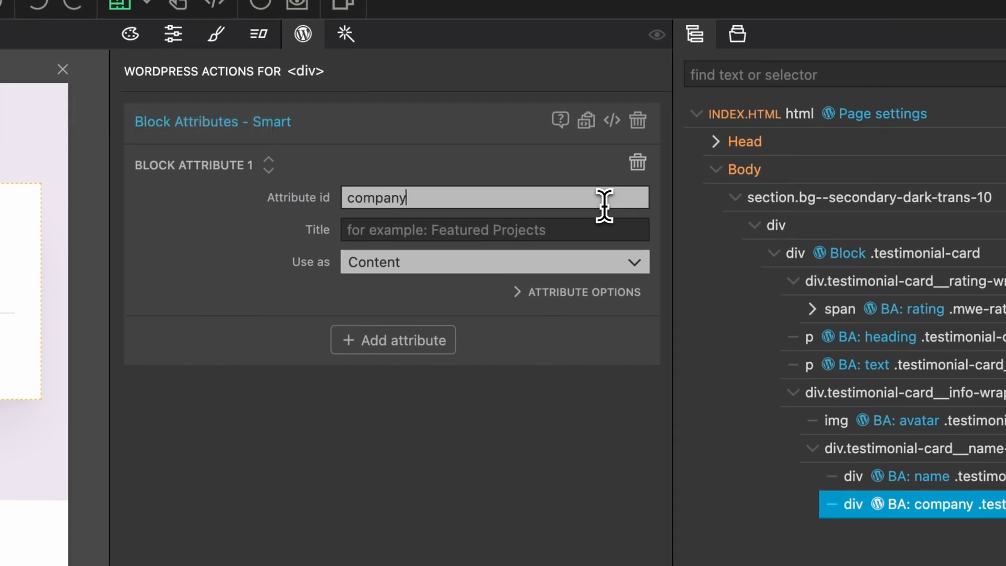
text(Company)
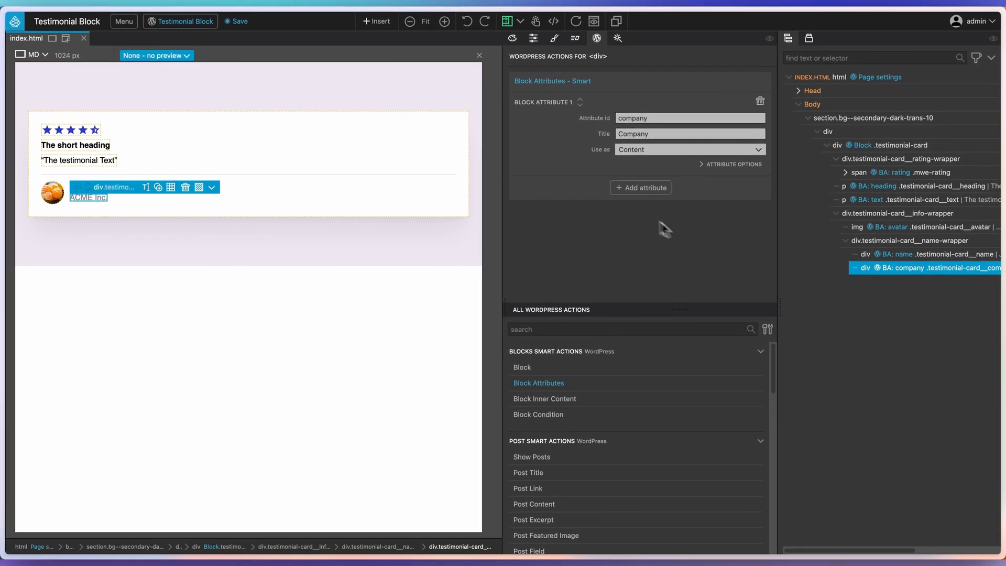
Export the Testimonial Block plugin, then save and close the project
click(209, 22)
click(207, 38)
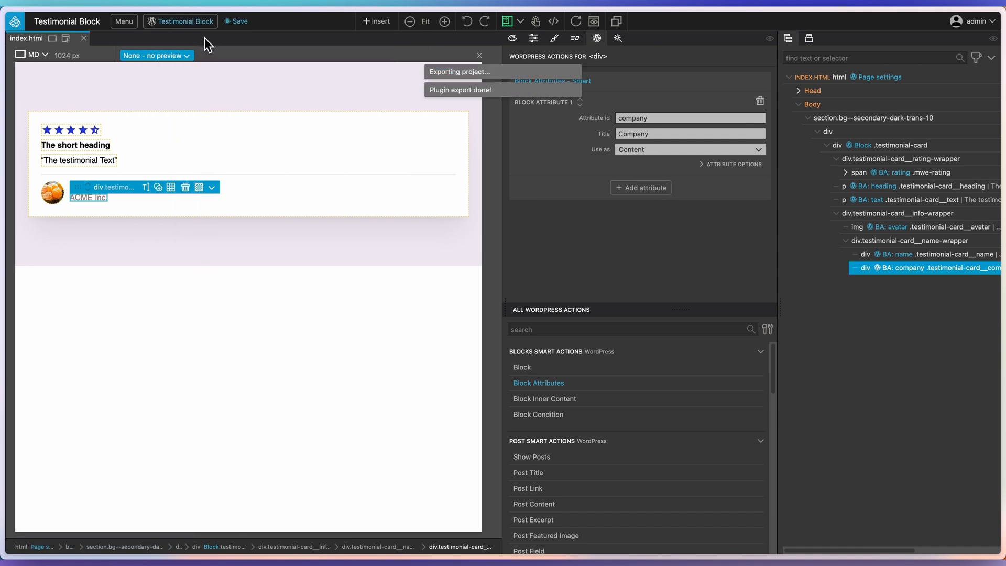
click(229, 23)
click(129, 21)
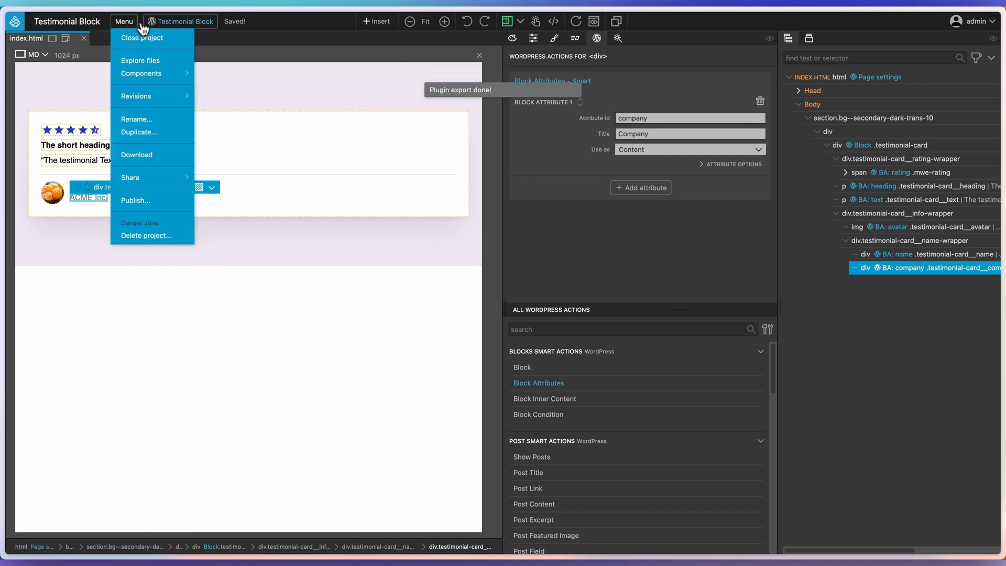
click(138, 39)
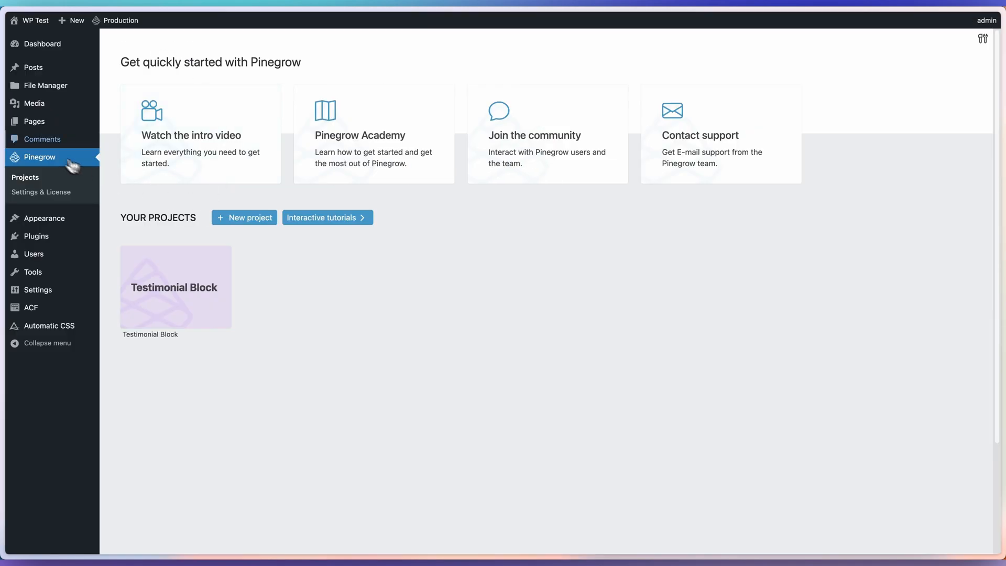
Open the Regular Block page for editing and select its Testimonial - Regular block
click(36, 122)
click(141, 358)
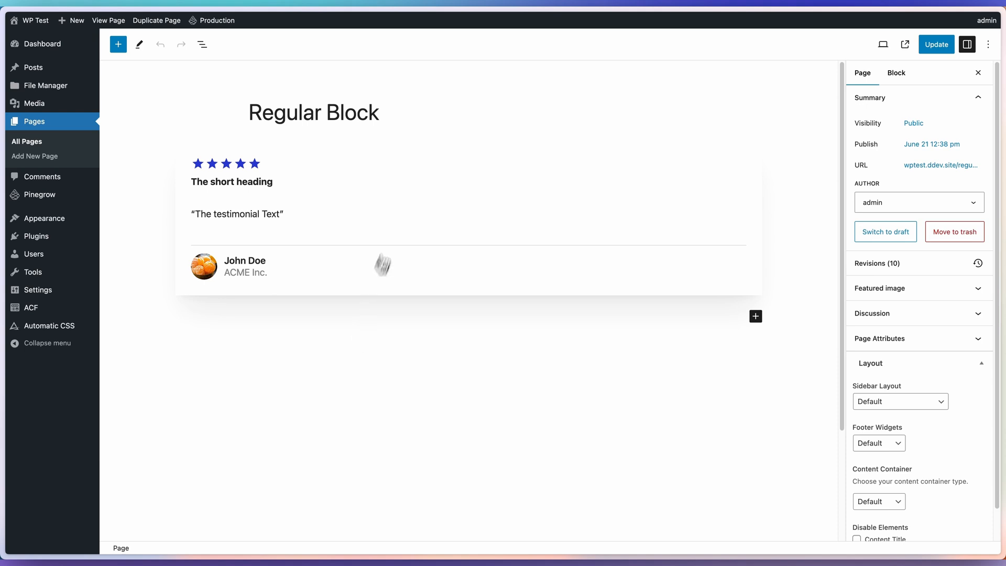
click(411, 165)
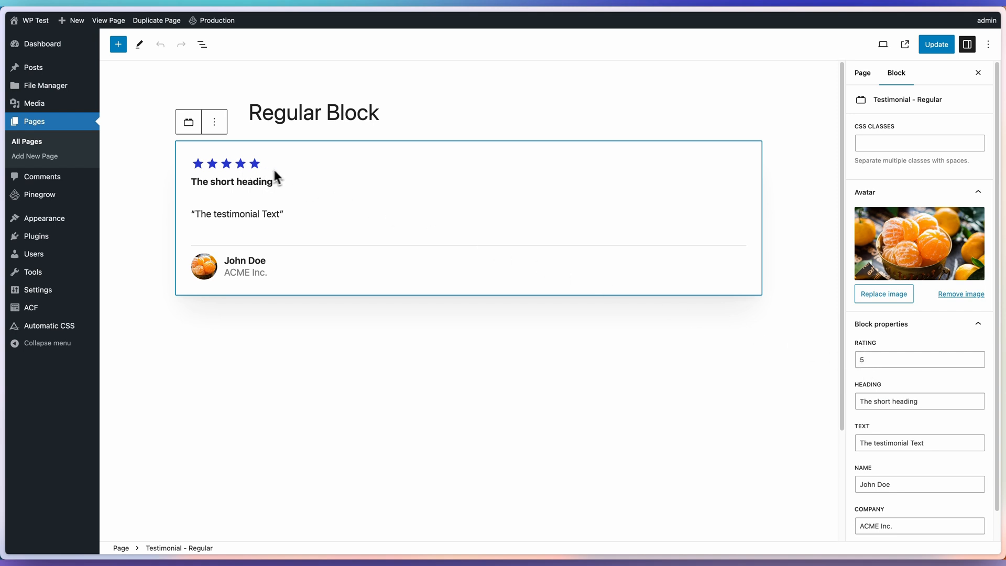
Set the testimonial's rating to 4.5 and its heading to "The Heading" in the block properties
double_click(862, 359)
text(3)
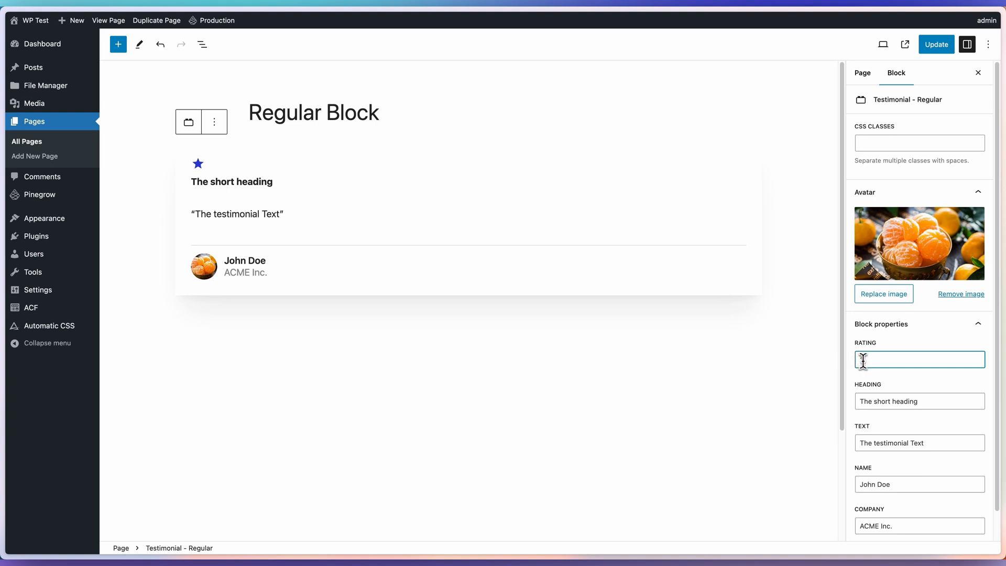
text(4.5)
triple_click(896, 401)
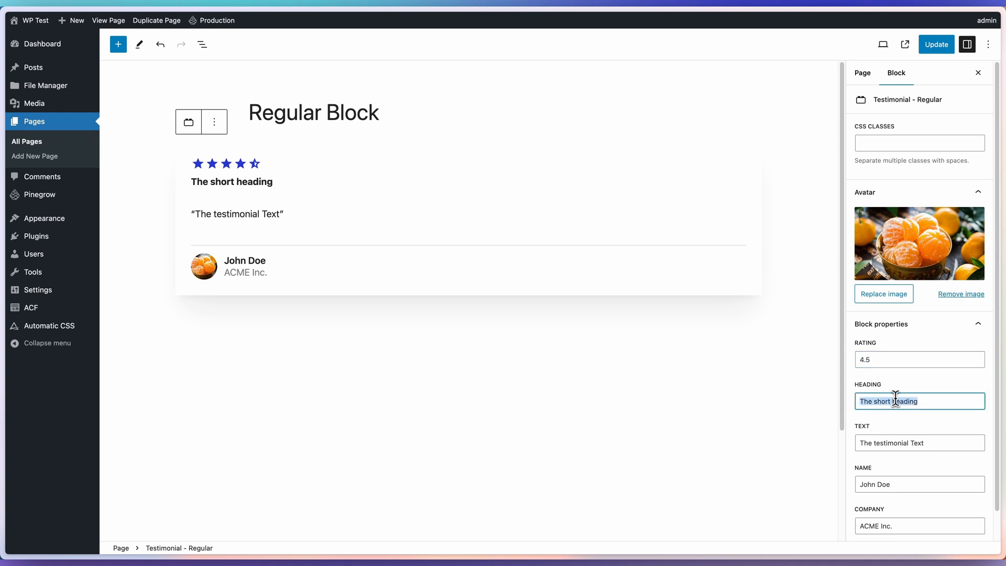
text(The)
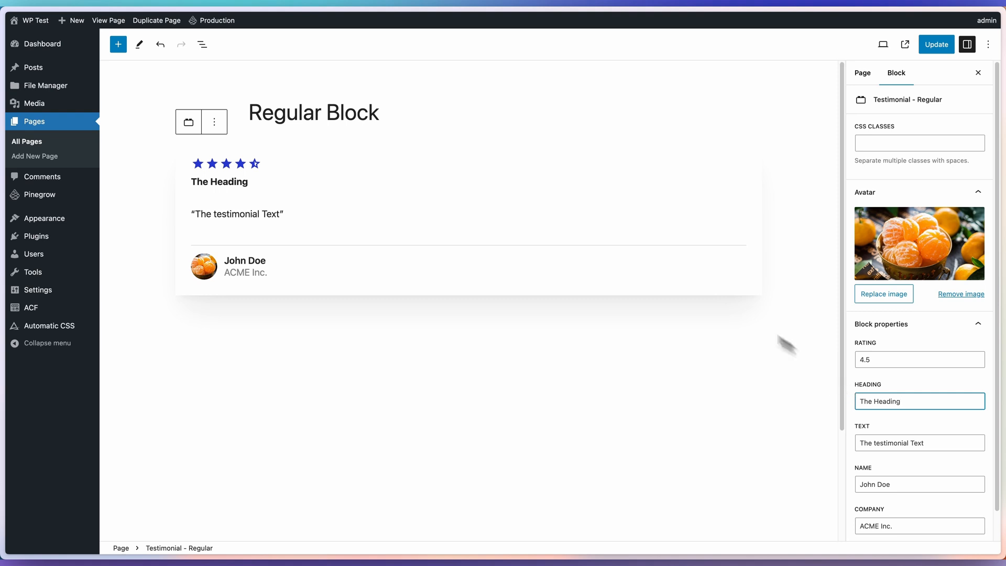
Try the inline-editable fields of the testimonial card and replace its heading with "Very good work" directly in the card
click(231, 181)
click(228, 212)
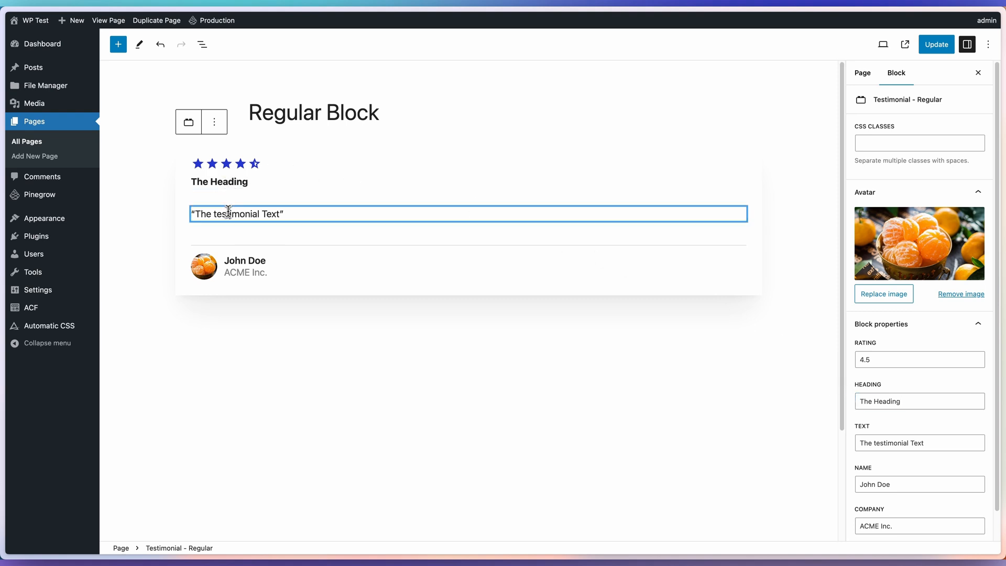
click(230, 259)
click(239, 271)
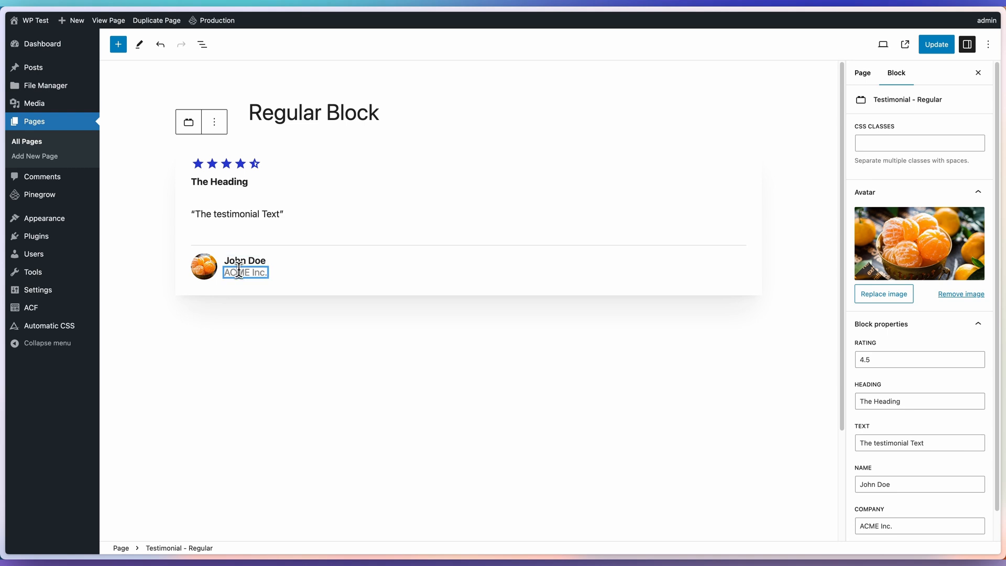
click(205, 185)
triple_click(204, 184)
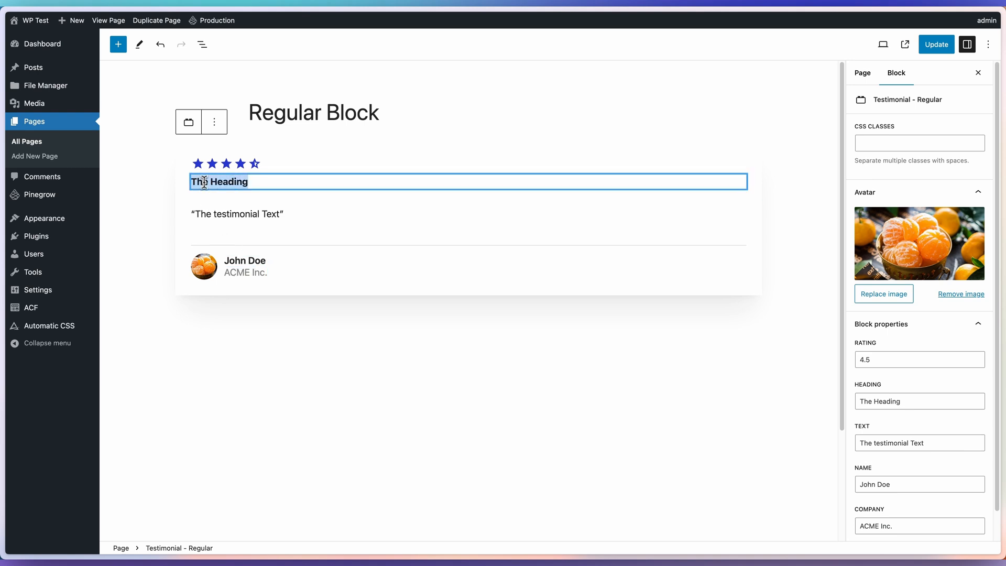
text(Very good work)
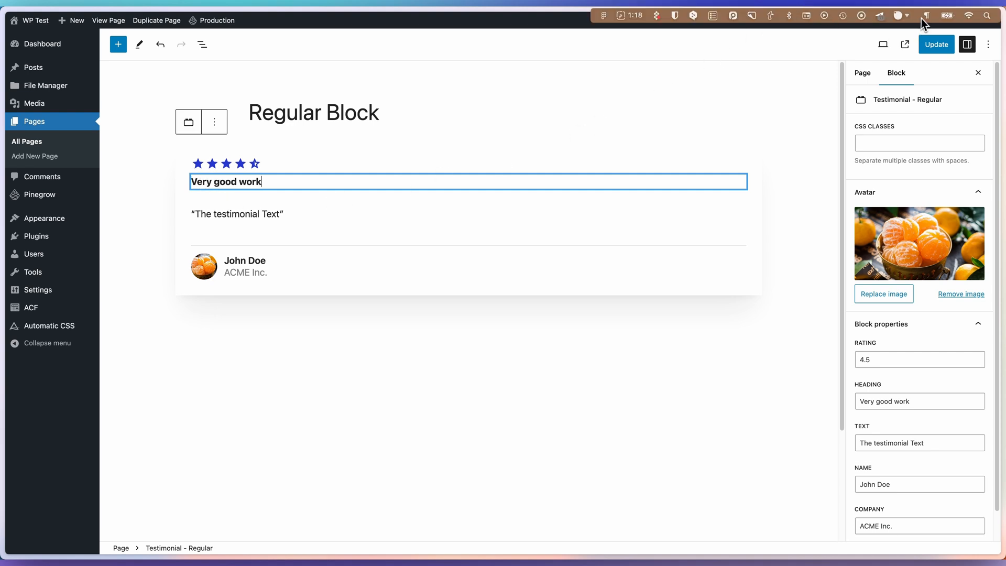
Copy a generated placeholder paragraph and paste it over the testimonial text in the card
click(831, 11)
mouse_move(902, 79)
click(946, 90)
triple_click(245, 214)
key(super+v)
Replace the reviewer's name in the card and set the company to "Janes Banana Shop"
triple_click(249, 260)
text(Jane Doe)
triple_click(240, 272)
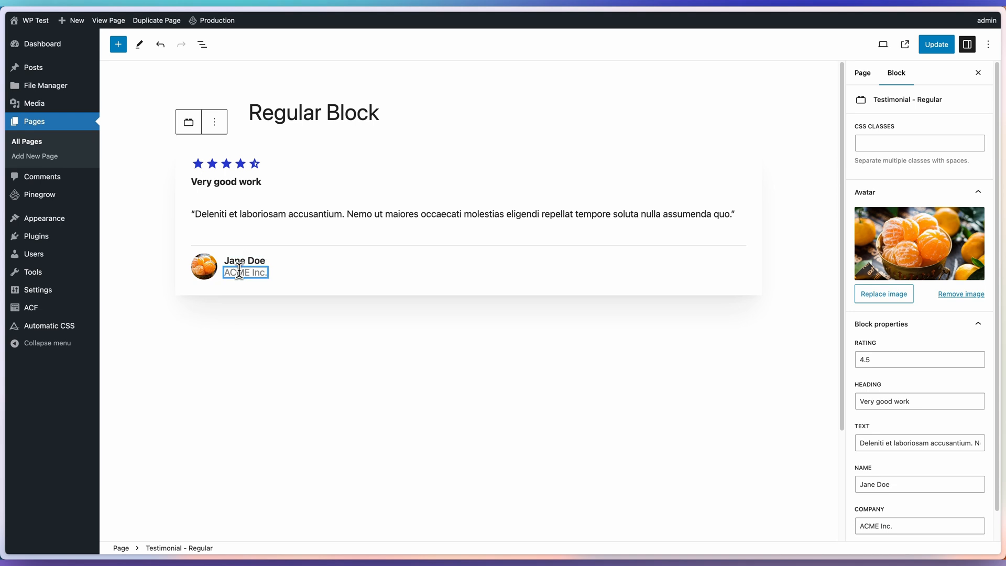
text(Janes Banana Shop)
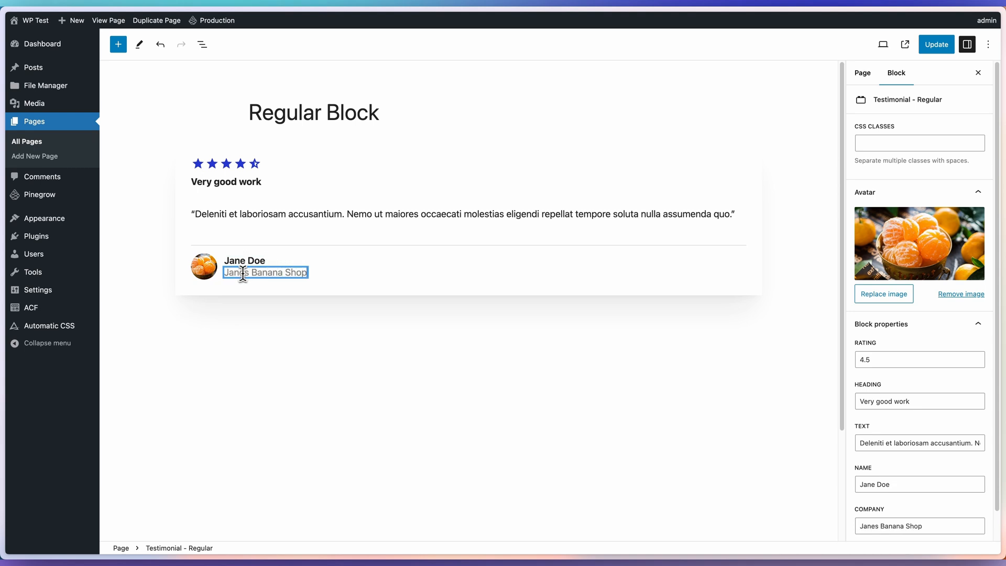
click(253, 305)
click(325, 293)
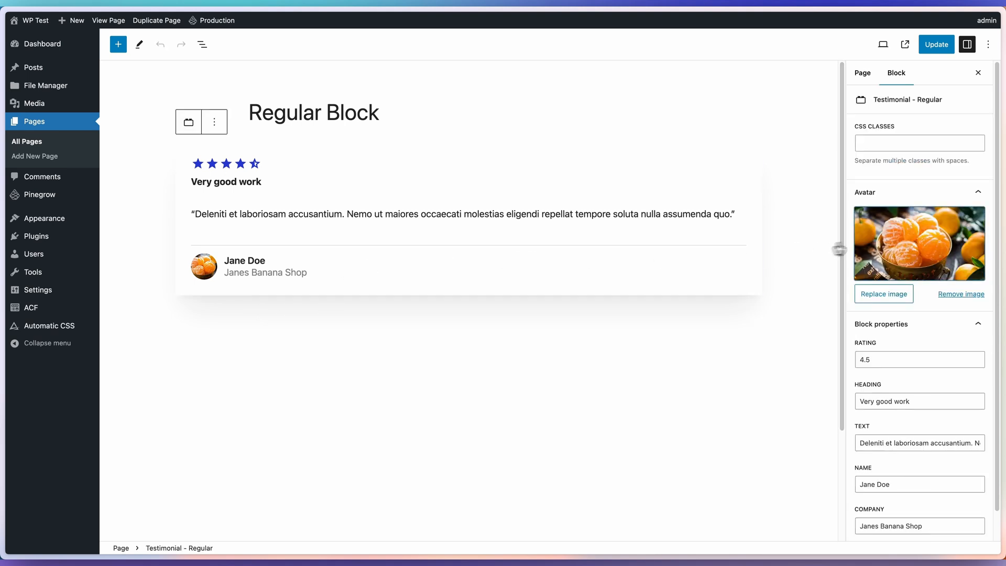
Replace the testimonial's avatar with the media library photo of the woman beside the white horse
click(866, 244)
click(99, 261)
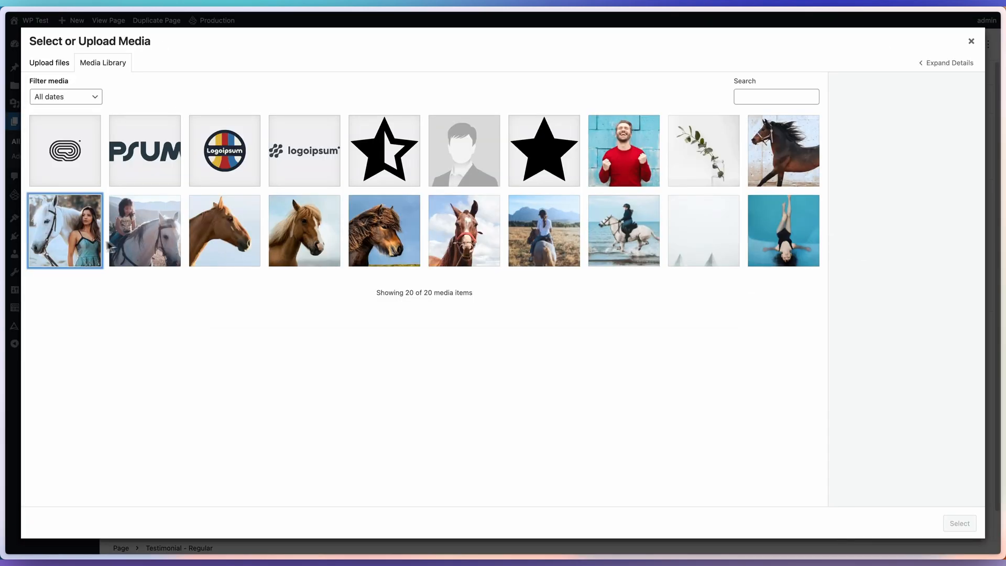
click(955, 522)
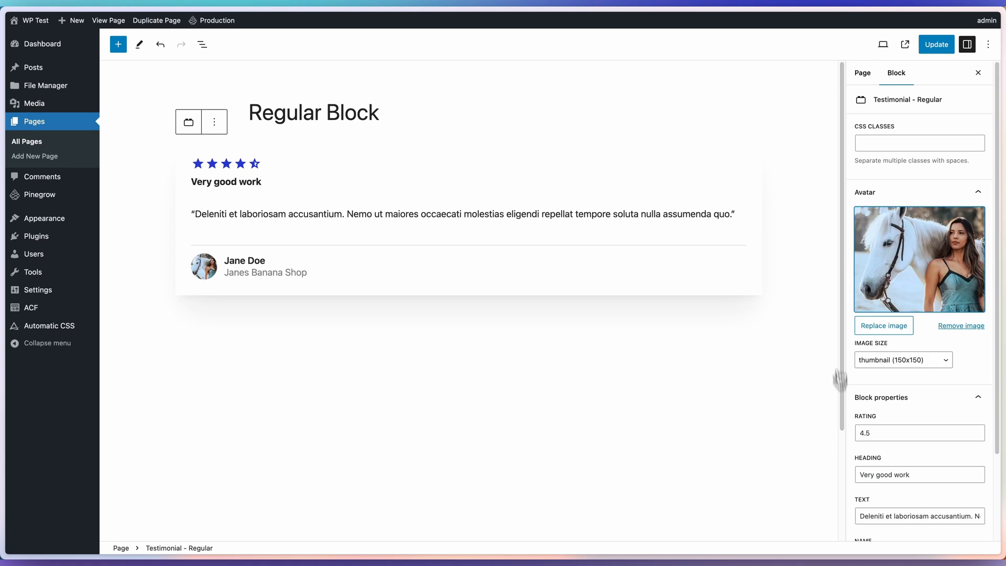
Update the page, view it on the front end and return to the editor
click(936, 44)
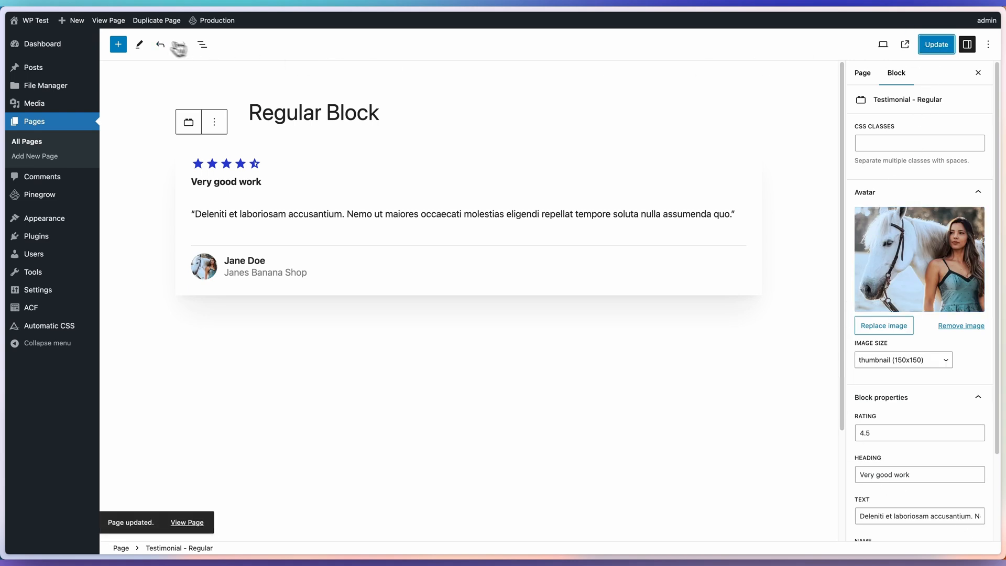
click(109, 20)
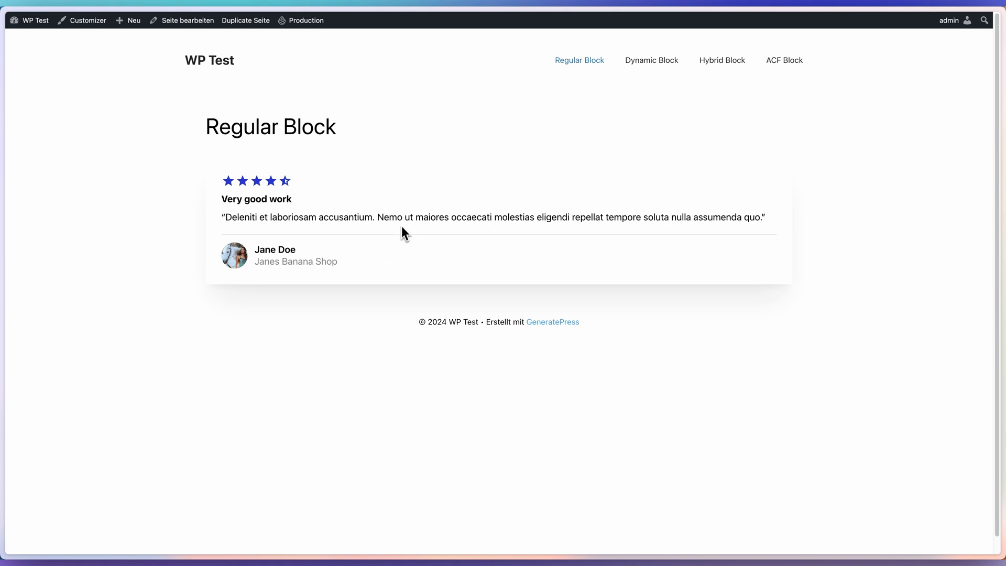
click(173, 22)
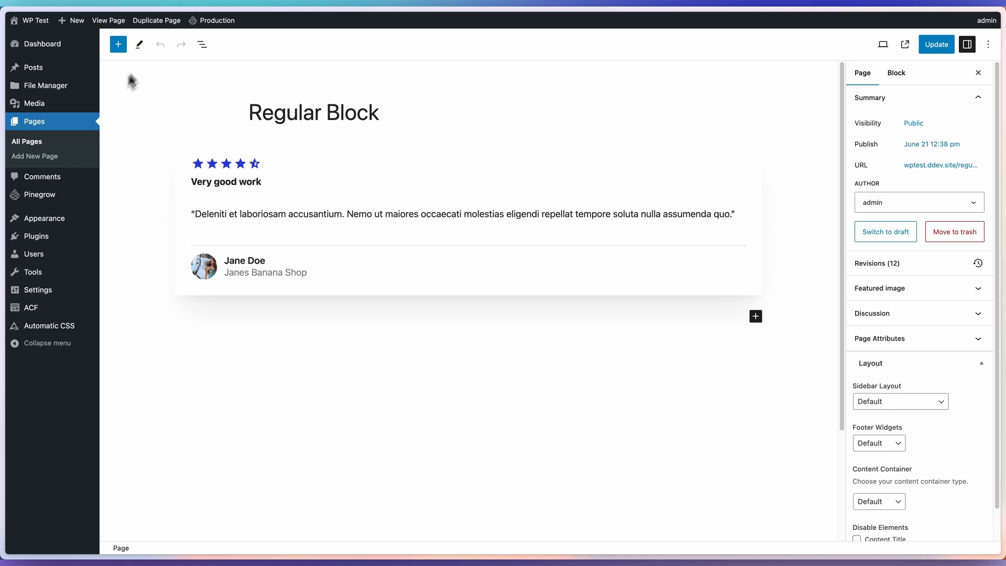
Insert a Columns block with the 33 / 33 / 33 variation below the testimonial
click(202, 44)
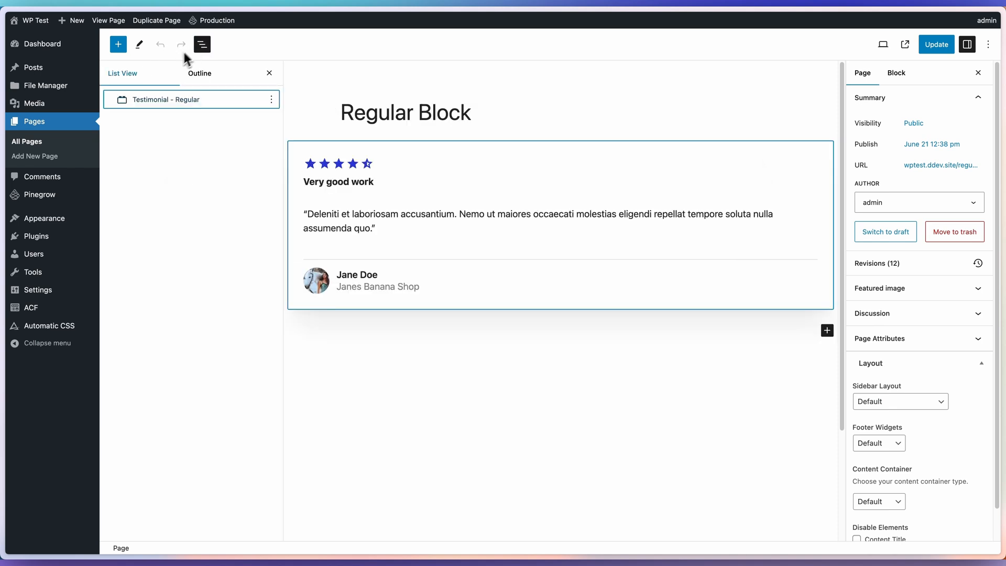
click(119, 45)
text(columns)
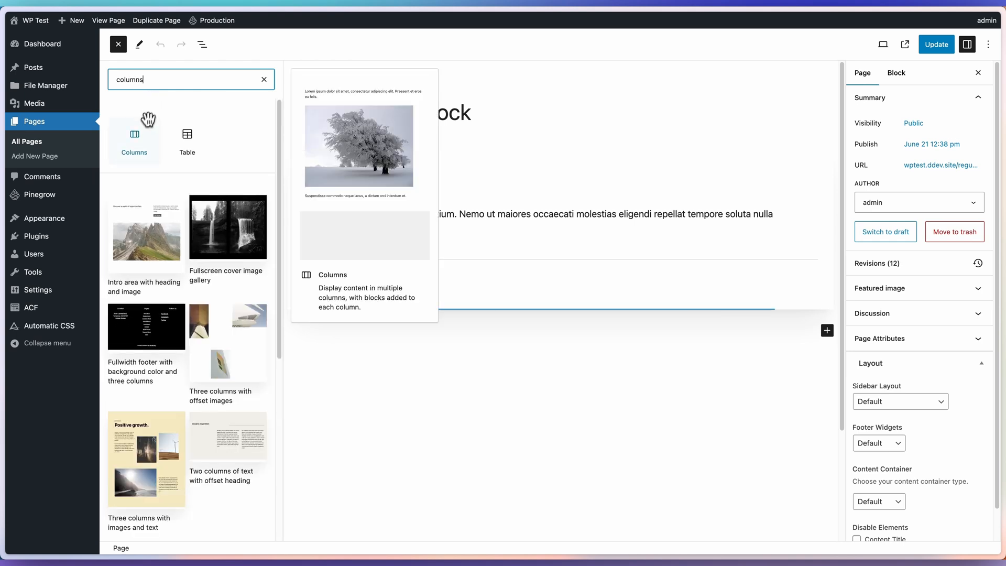
click(137, 138)
click(512, 393)
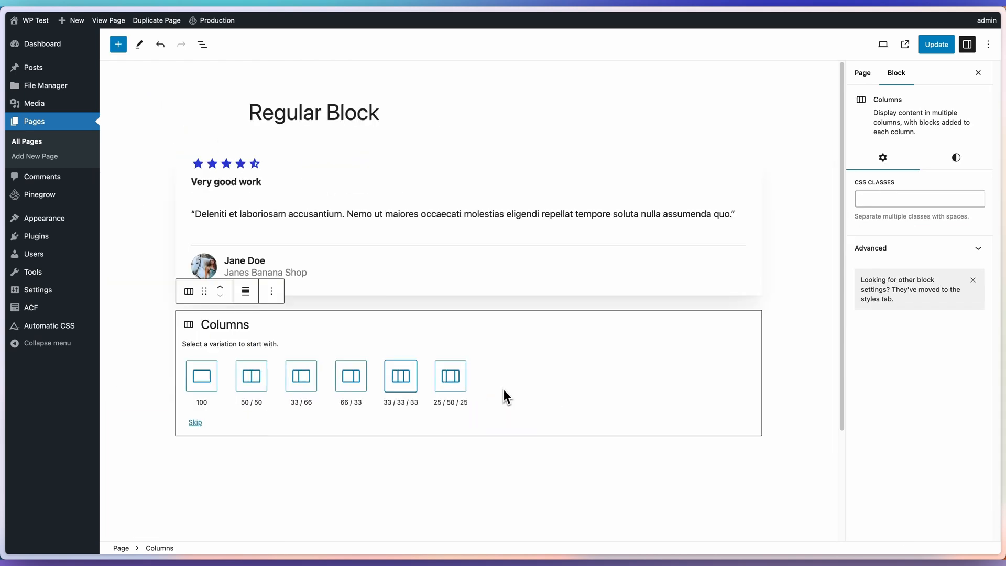
click(414, 380)
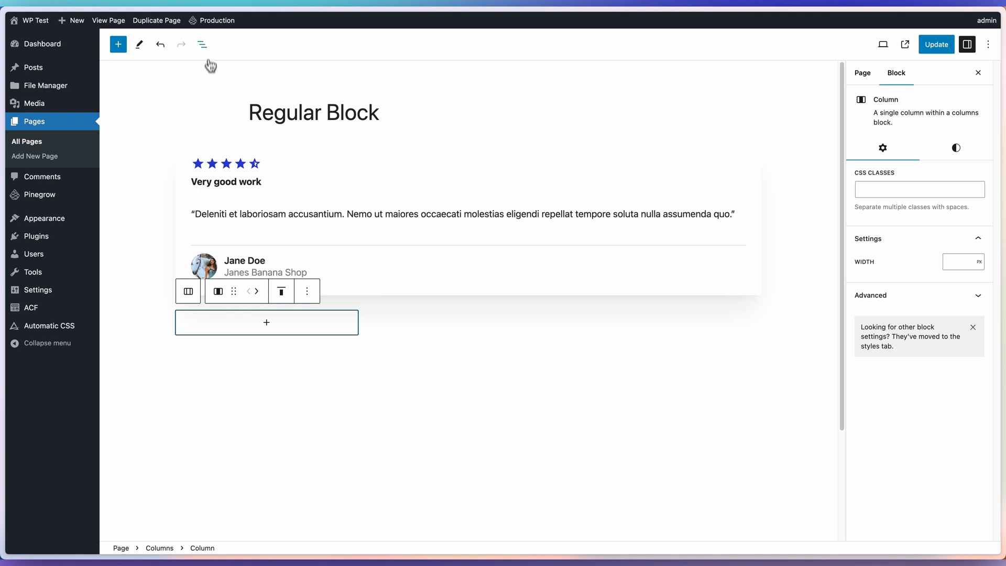
Place the testimonial in the first column and duplicates of it in the second and third columns
click(202, 44)
drag(145, 115, 265, 139)
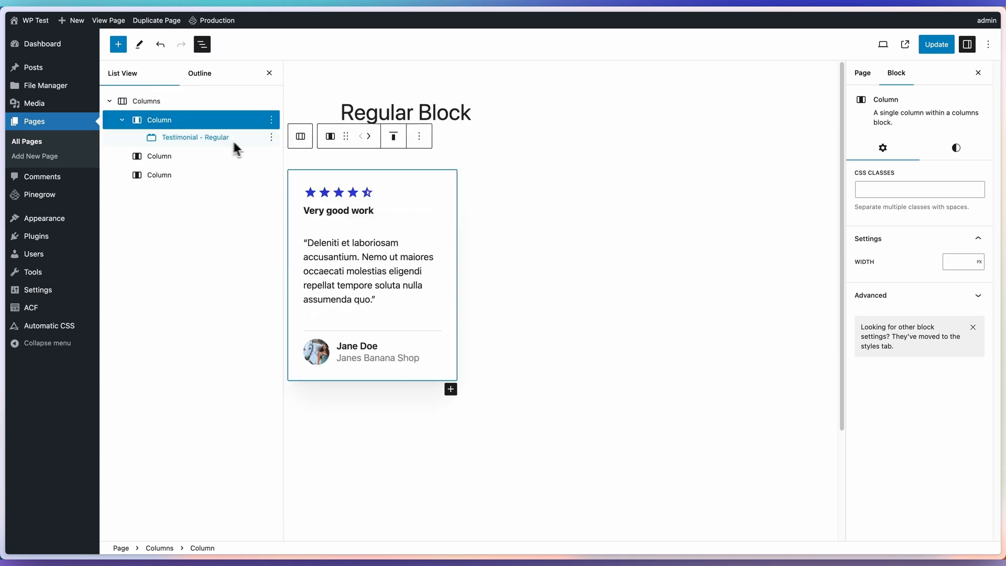
click(271, 137)
click(283, 183)
click(271, 156)
click(286, 201)
drag(220, 177, 199, 203)
drag(204, 157, 231, 217)
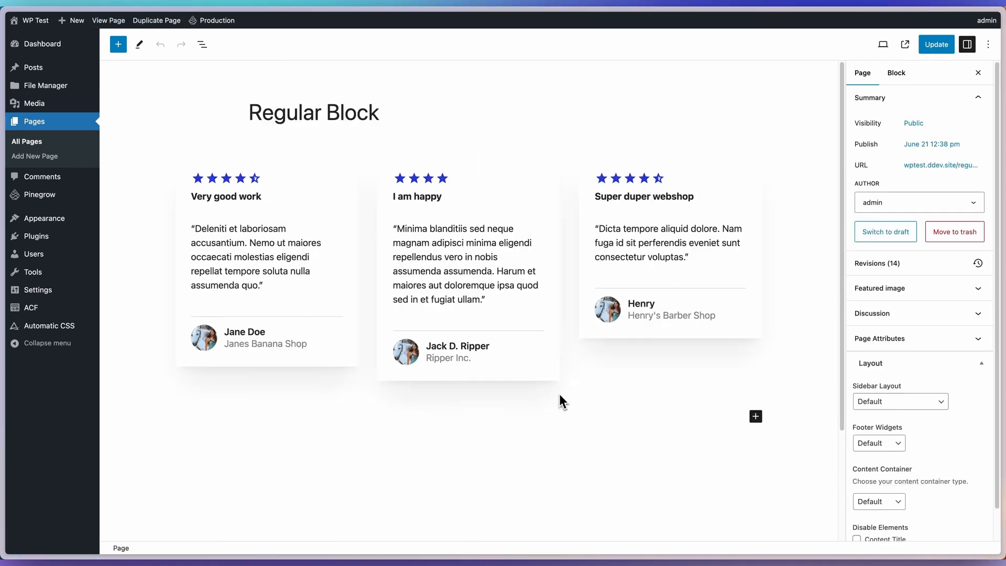
Replace the avatar of the "I am happy" testimonial with the grey silhouette placeholder image
click(609, 412)
click(411, 357)
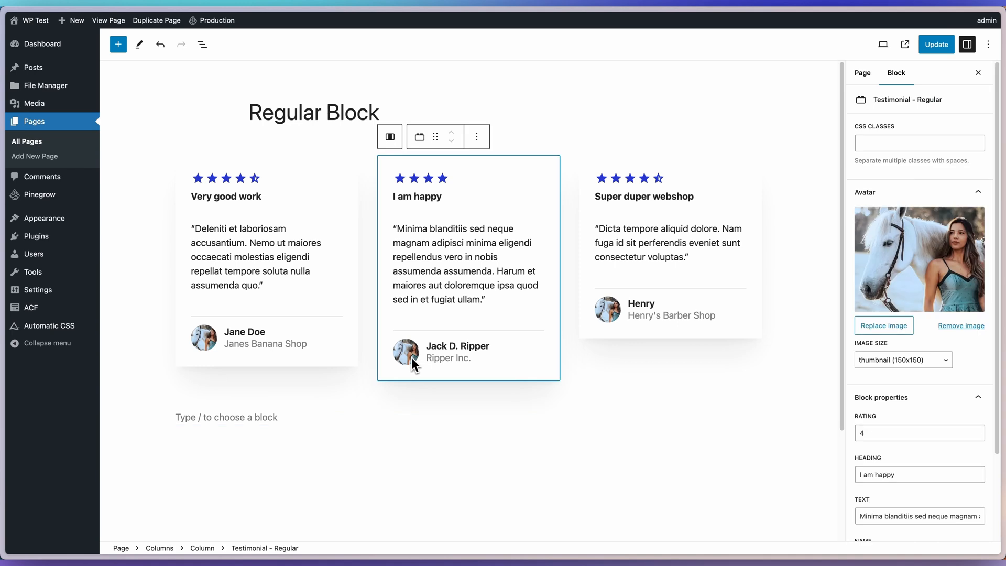
click(859, 261)
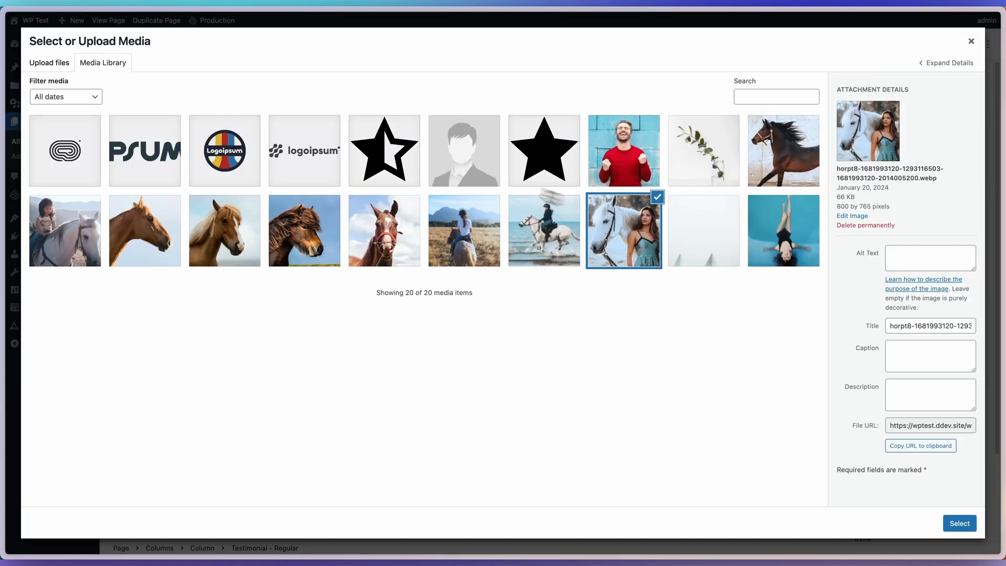
click(455, 160)
click(958, 523)
Replace the avatar of the "Super duper webshop" testimonial with 2ed38226-laptop.webp and update the page
click(677, 321)
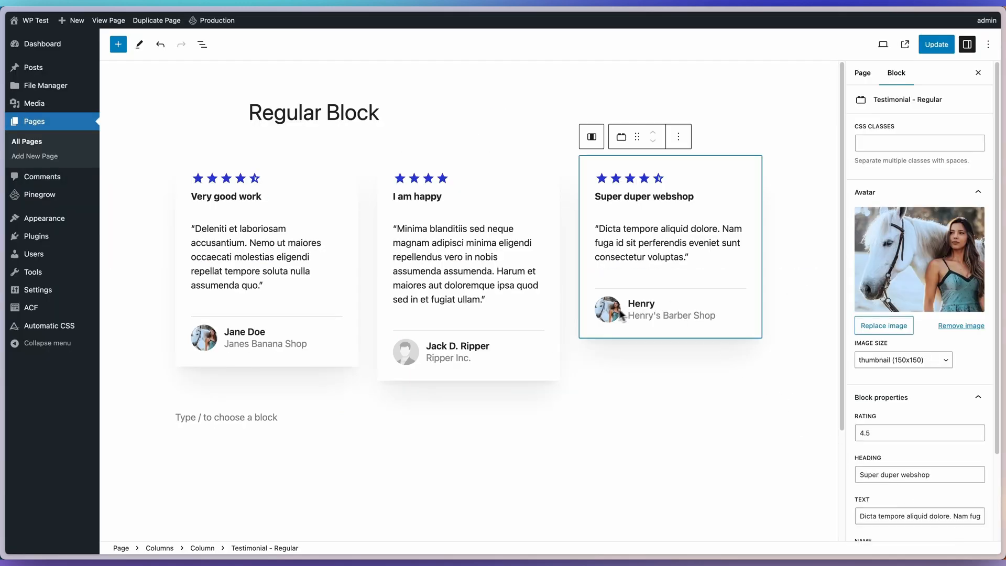
click(855, 291)
click(636, 172)
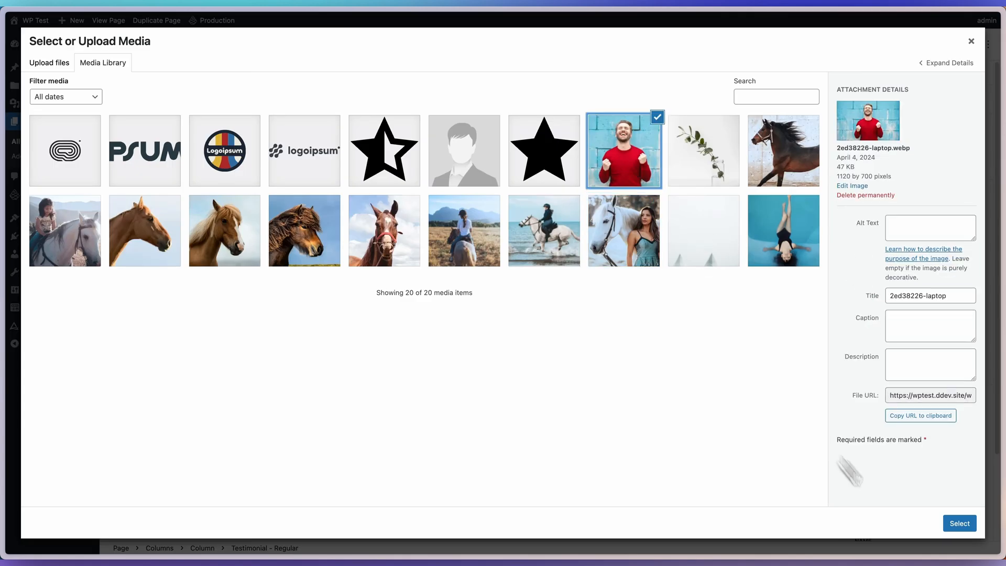
click(959, 523)
click(937, 44)
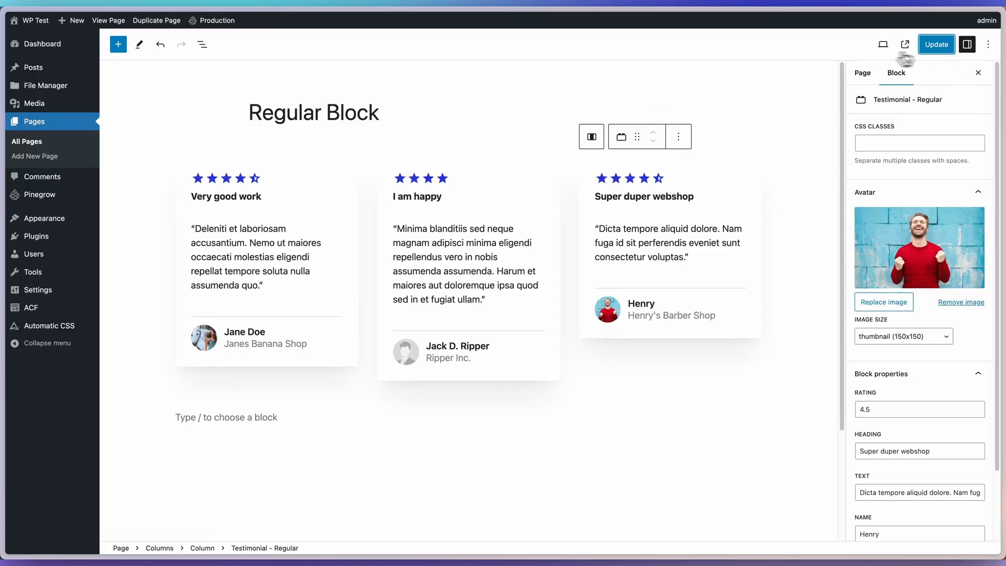
View the published Regular Block page, and open the Testimonial Block project from the Pinegrow dashboard
click(109, 20)
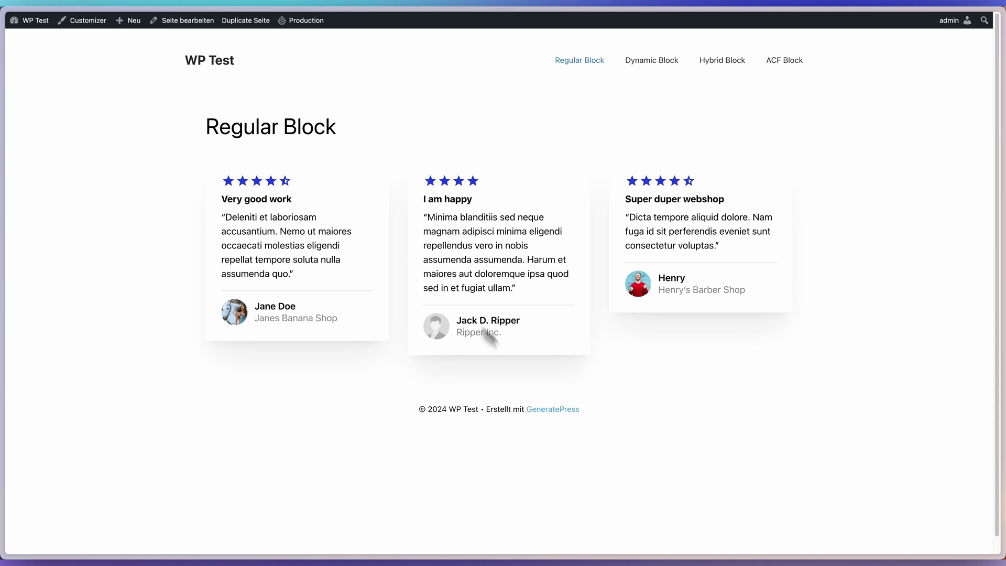
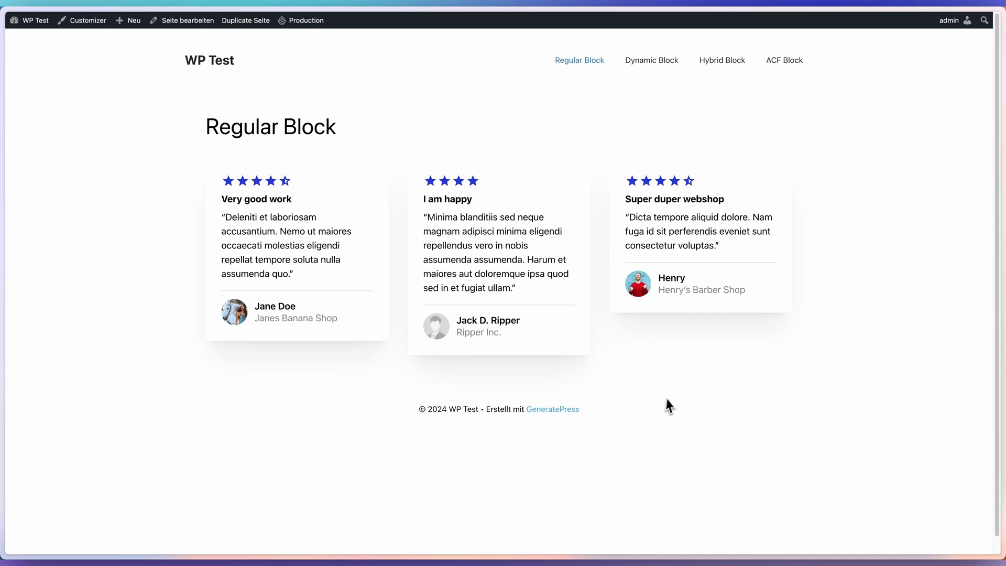
mouse_move(318, 27)
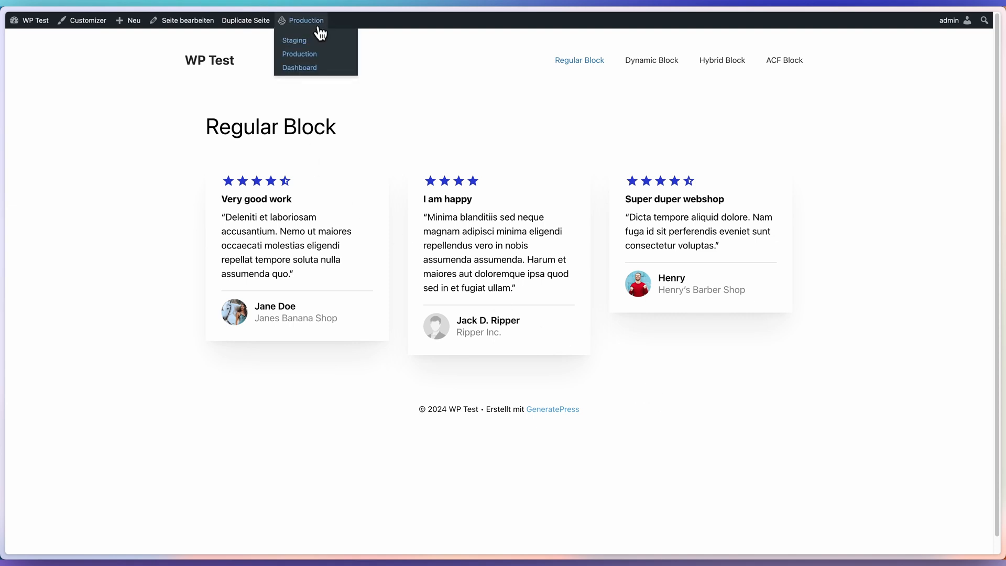
click(317, 67)
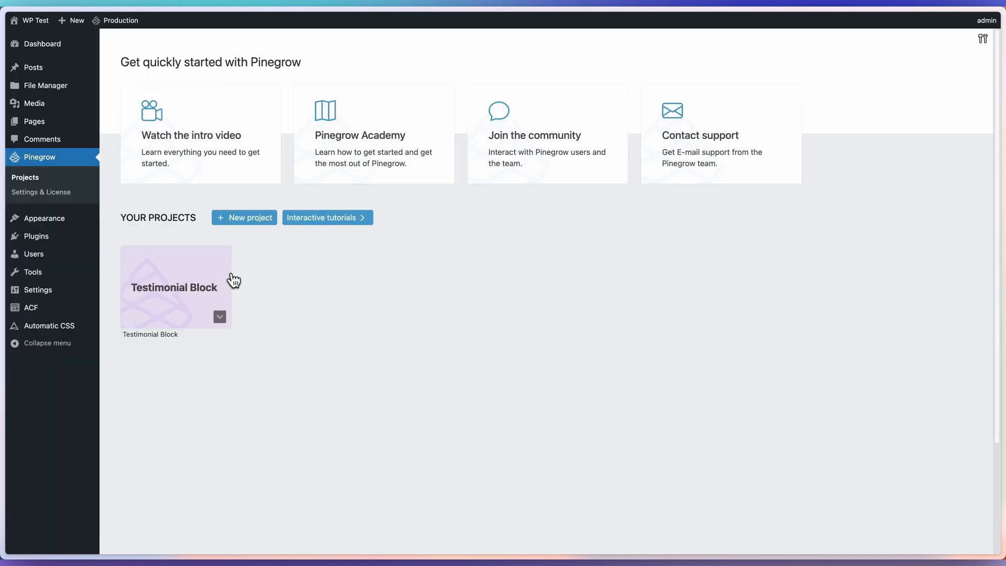
click(220, 281)
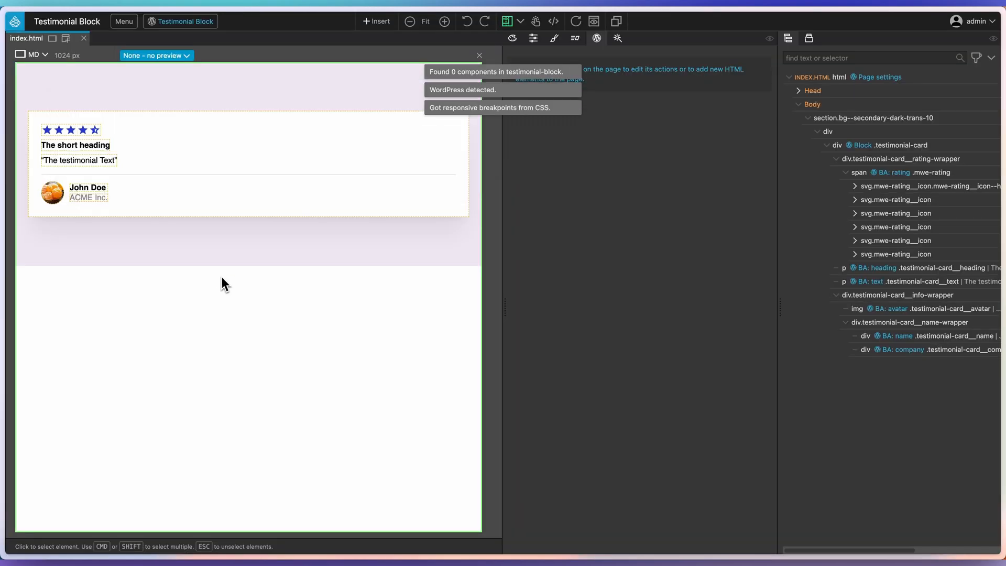
Insert a paragraph reading "Hello" directly after the testimonial-card__text paragraph in the block
click(181, 167)
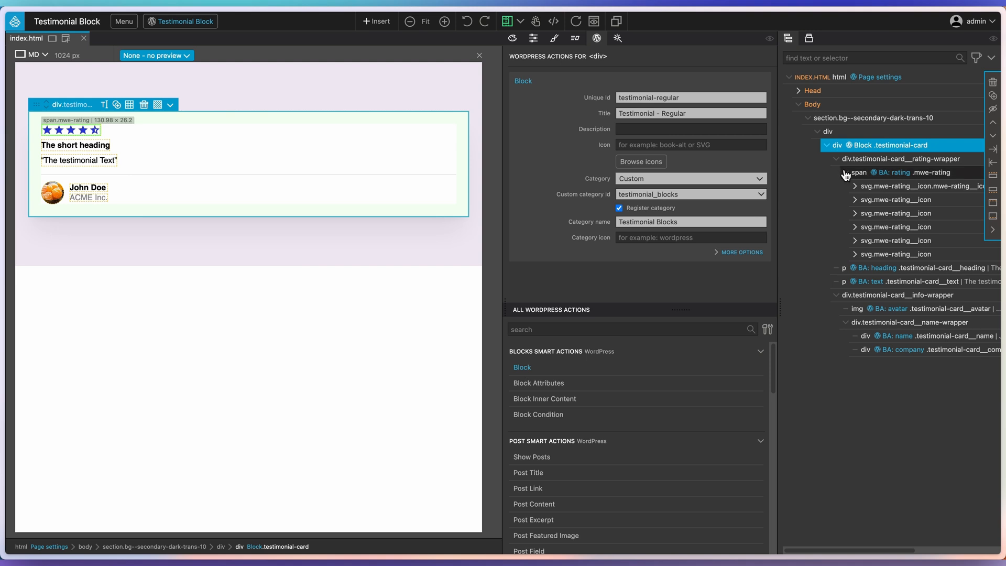
click(844, 173)
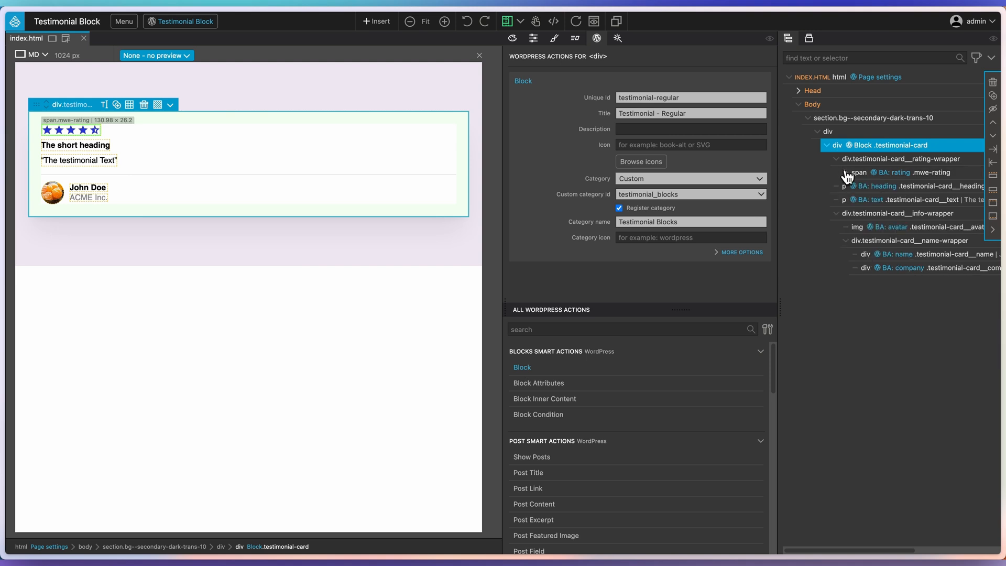
click(837, 214)
click(844, 201)
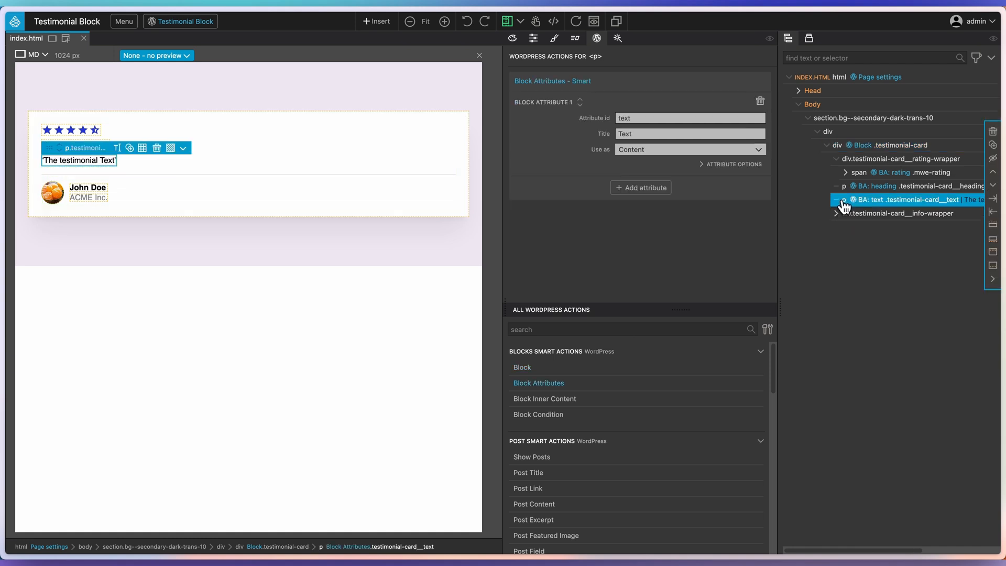
click(993, 243)
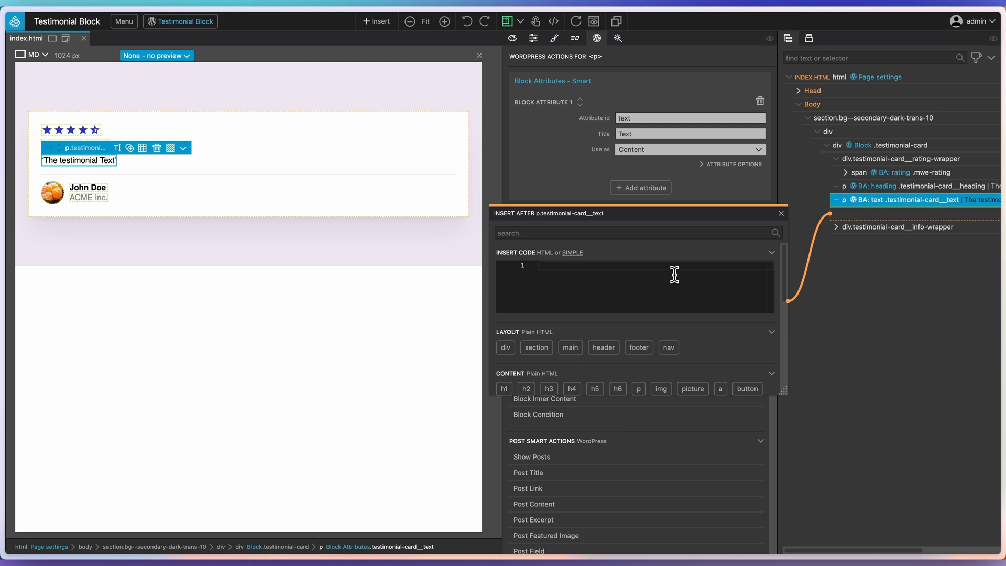
text(p Hell)
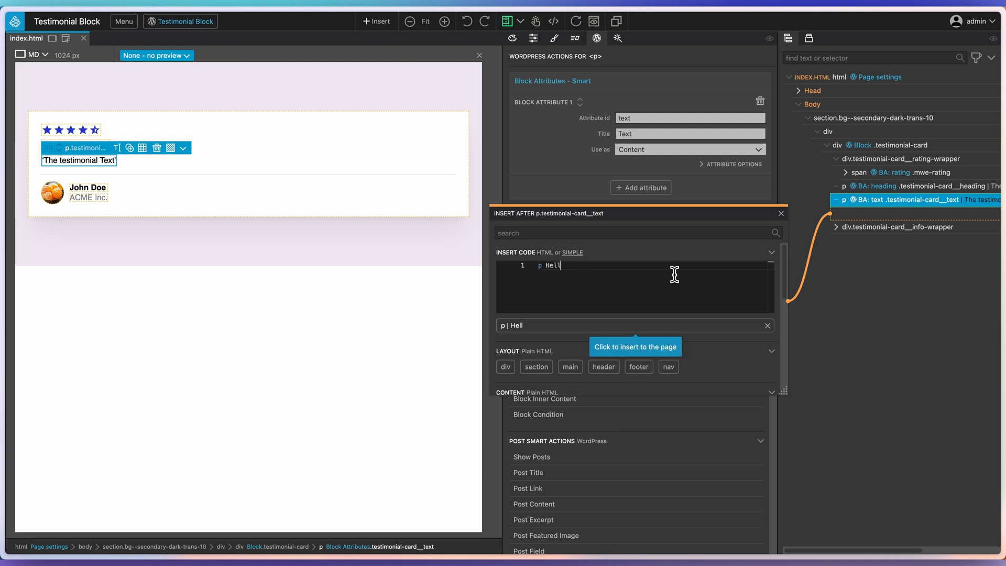
text(o)
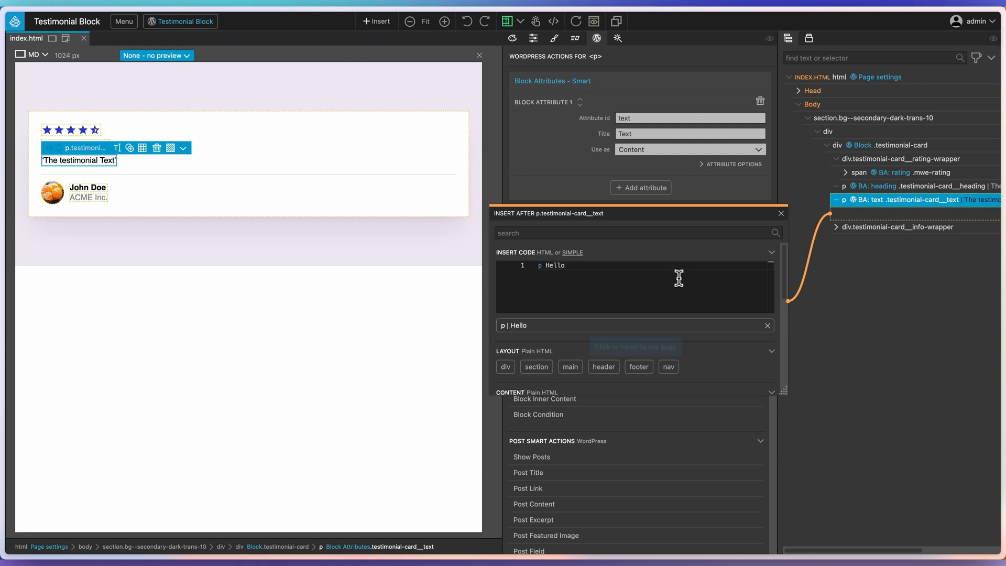
click(675, 325)
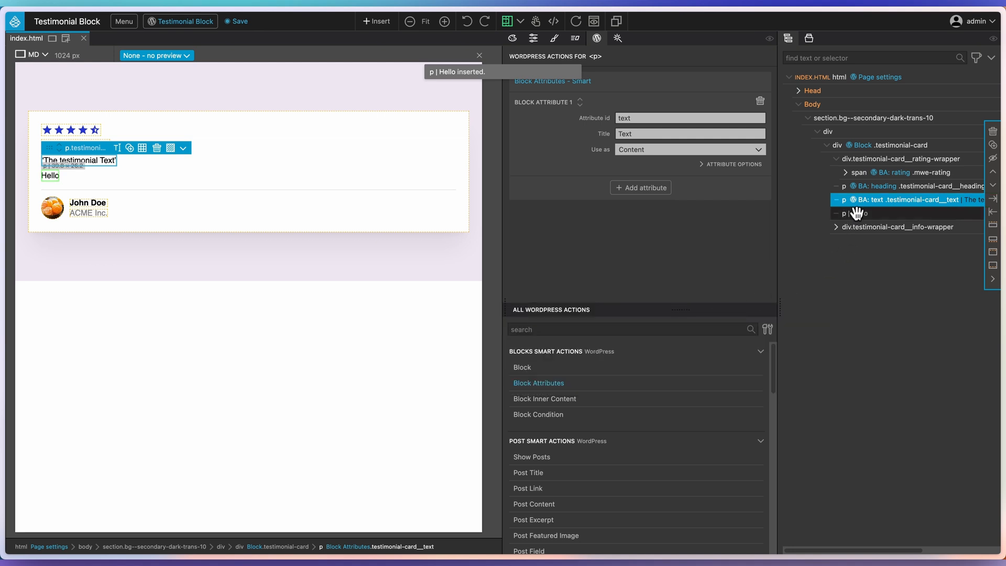
Save the project and export it as a WordPress plugin
click(238, 22)
click(203, 25)
click(203, 38)
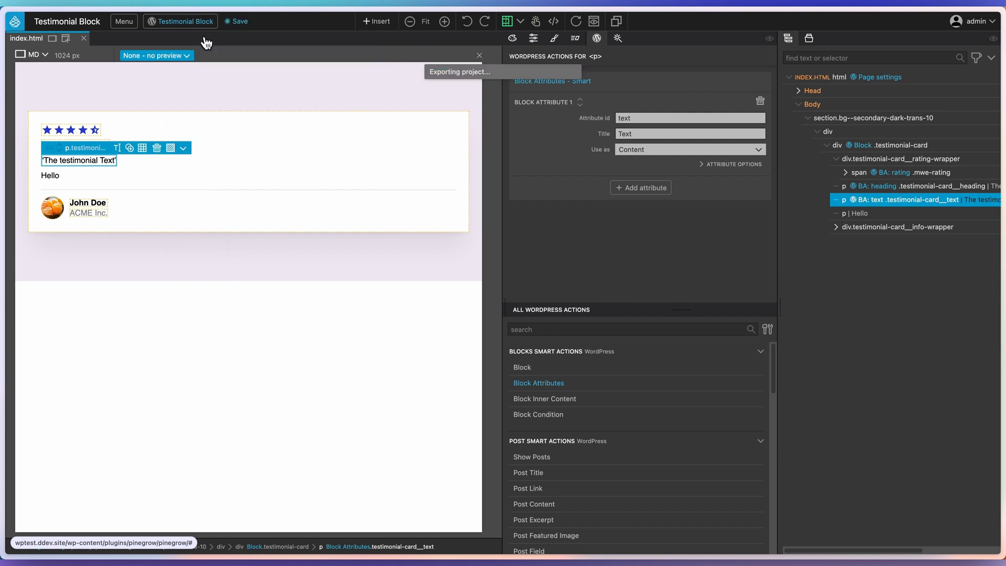
Close the project and open the Regular Block page for editing in WordPress
click(126, 23)
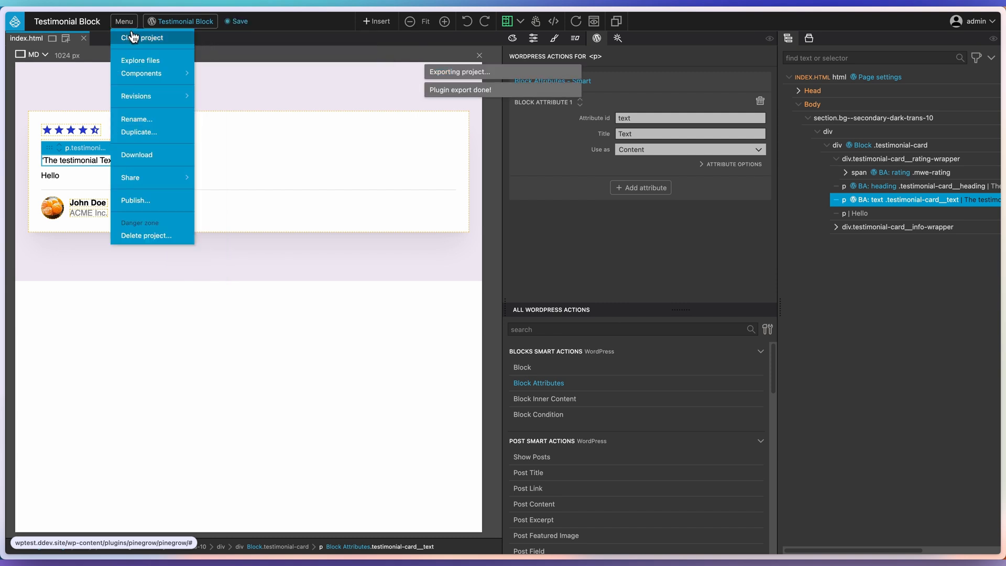
click(131, 36)
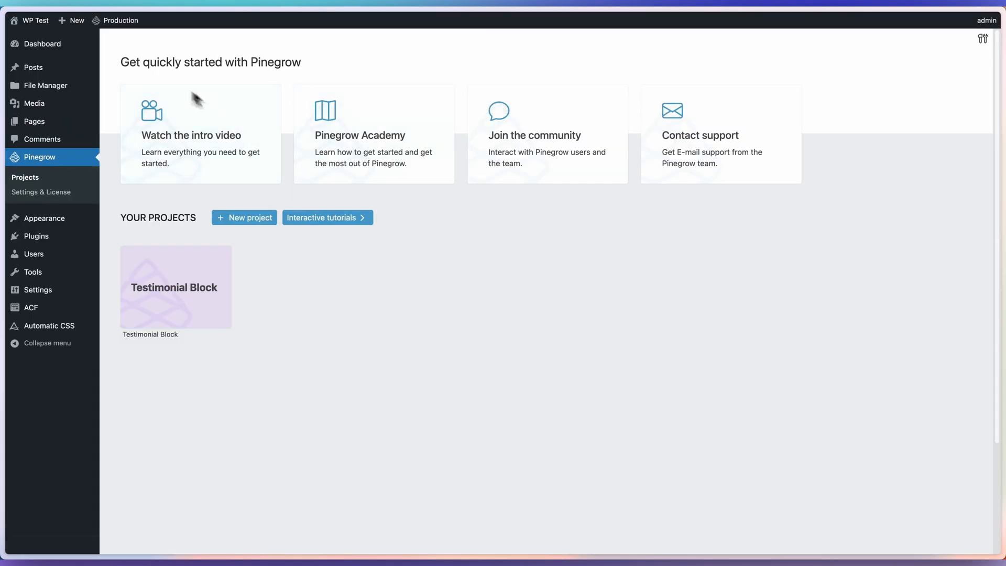
click(58, 122)
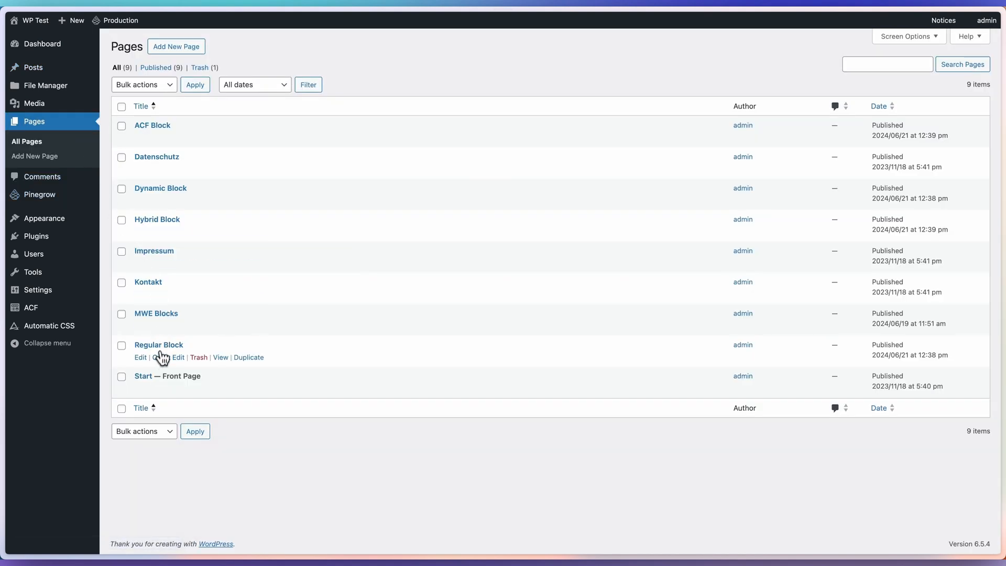
click(141, 357)
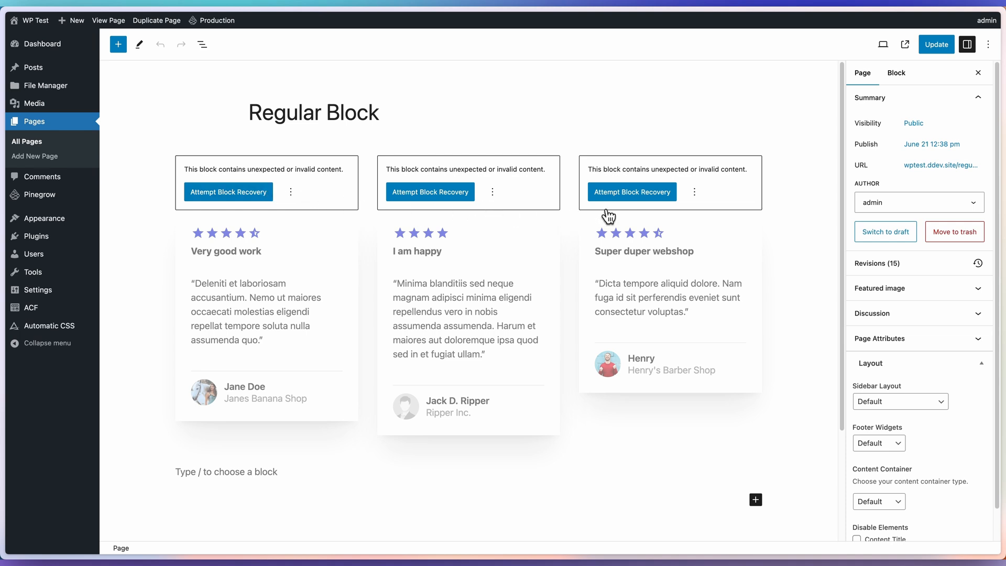
Recover the three invalid testimonial blocks and update the page
click(253, 200)
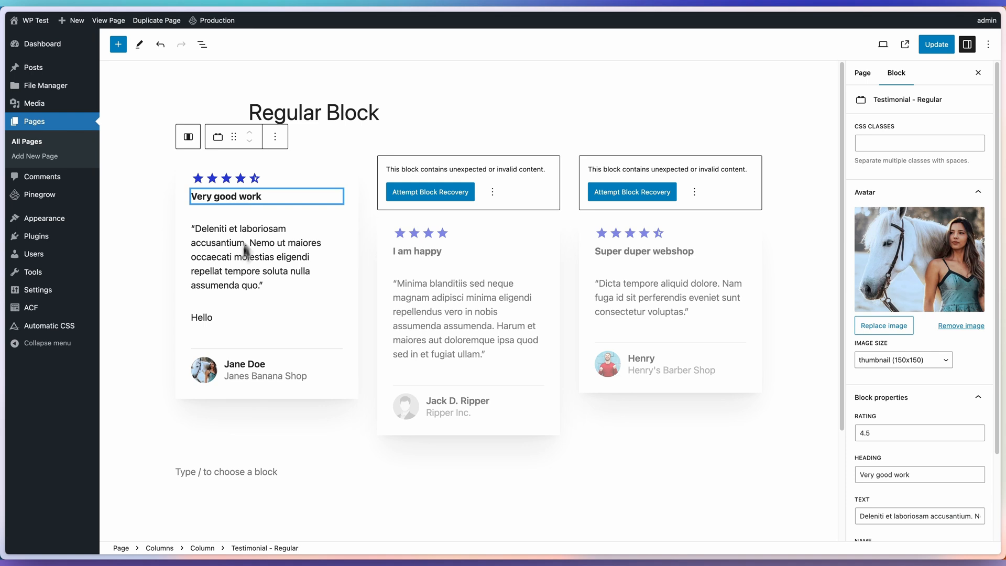
click(431, 192)
click(632, 191)
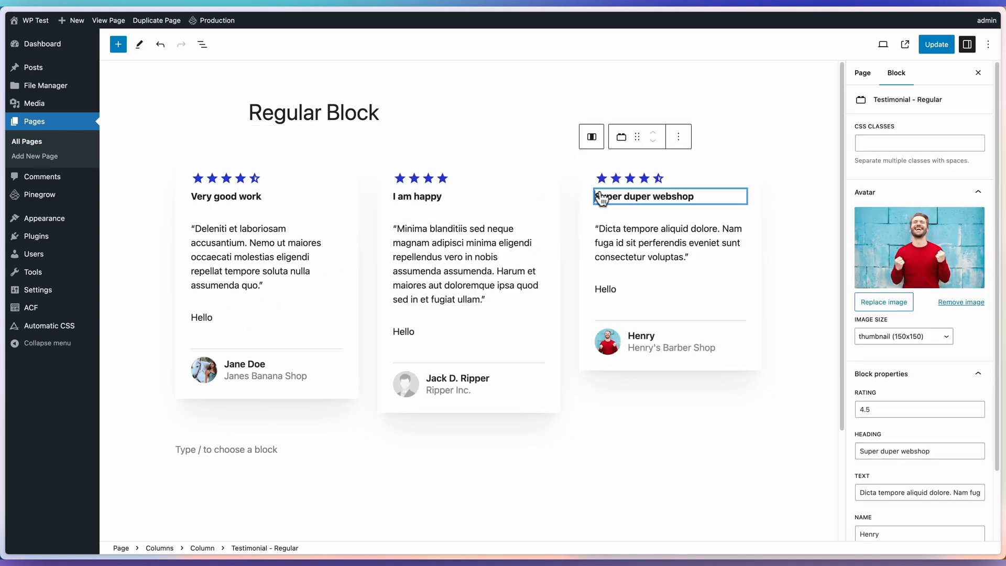
click(933, 45)
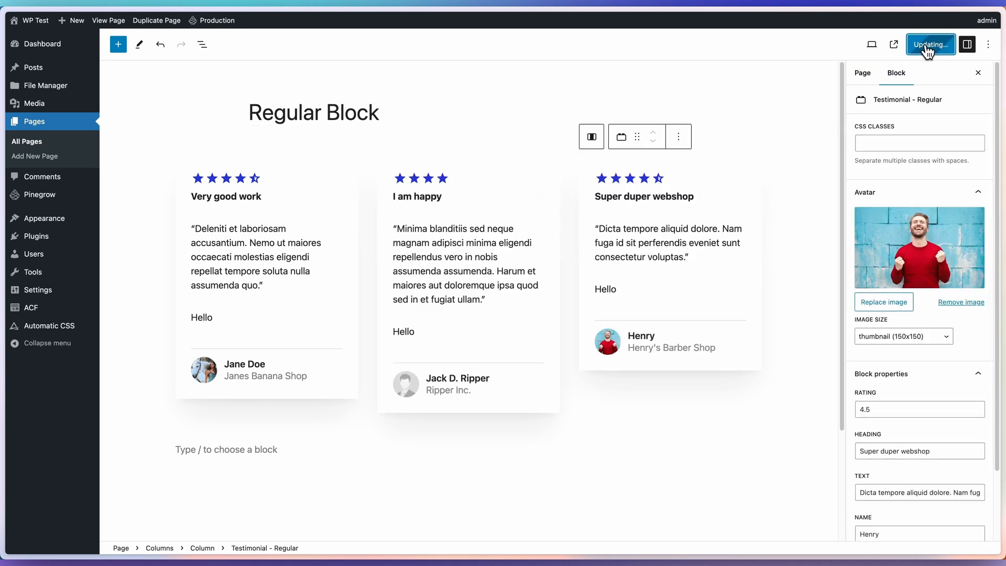
Reopen the Testimonial Block project in Pinegrow and delete the "Hello" paragraph
mouse_move(220, 30)
click(216, 66)
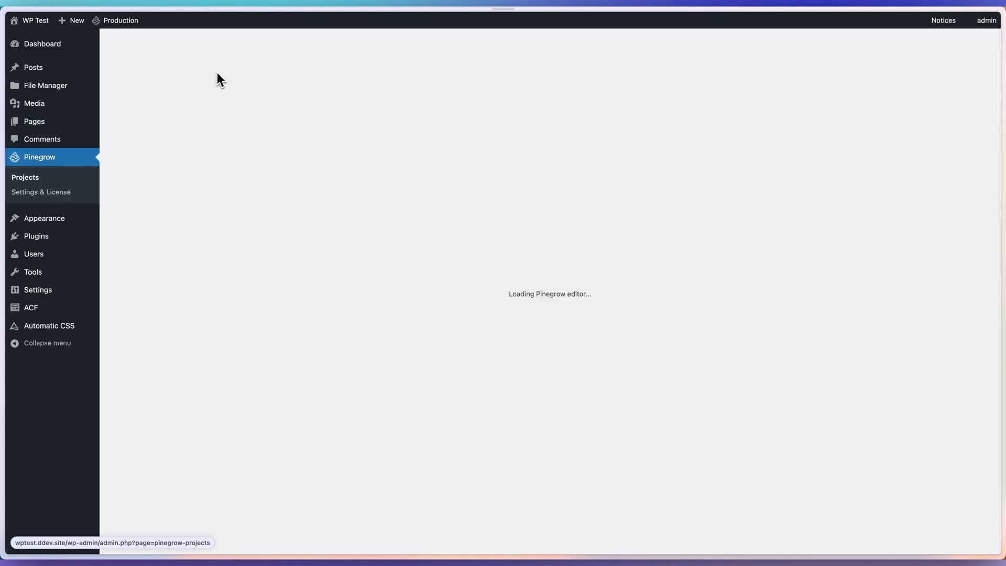
click(222, 308)
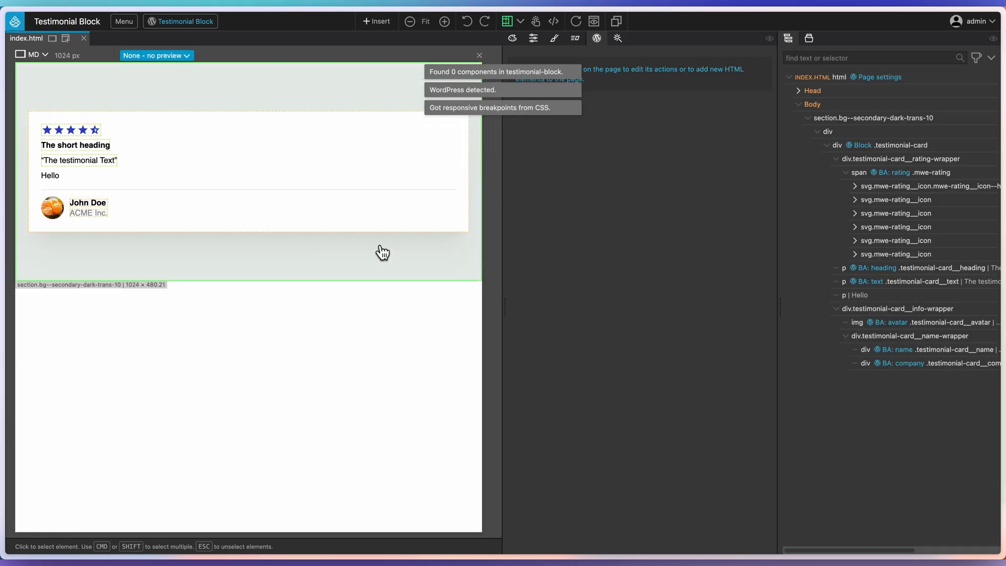
click(860, 294)
click(993, 227)
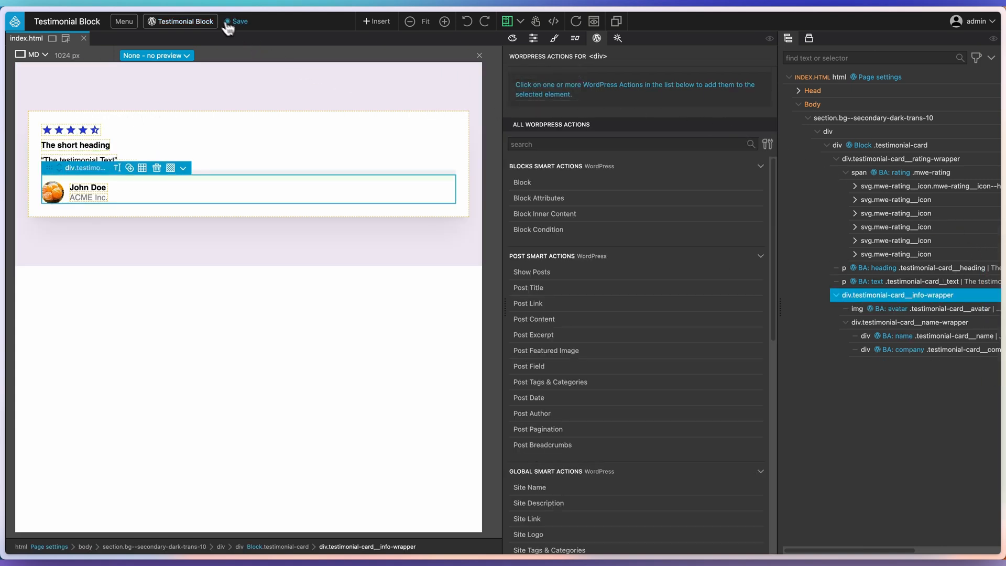
Export the plugin without the "Hello" paragraph and close the project
click(173, 22)
click(175, 39)
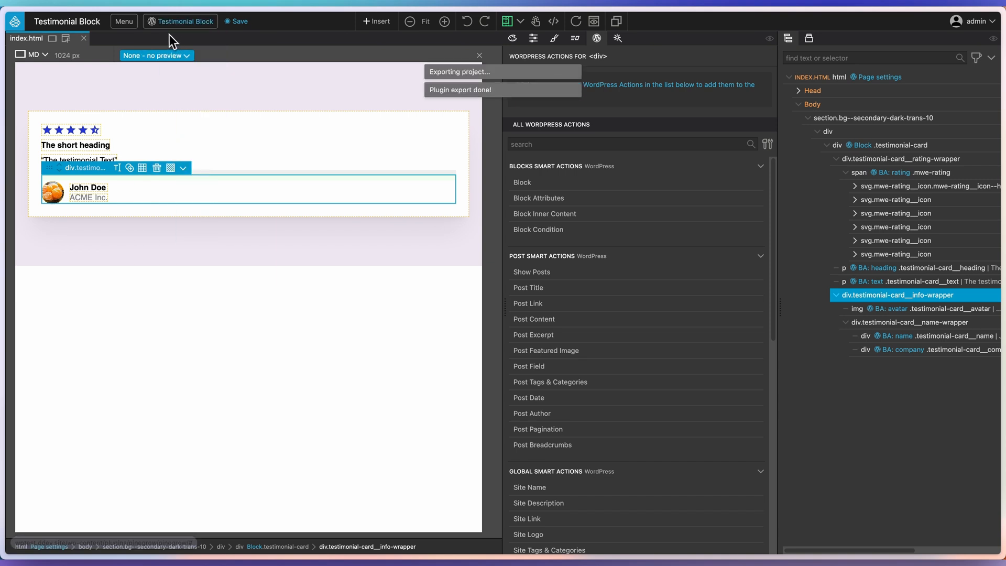
click(128, 22)
click(134, 37)
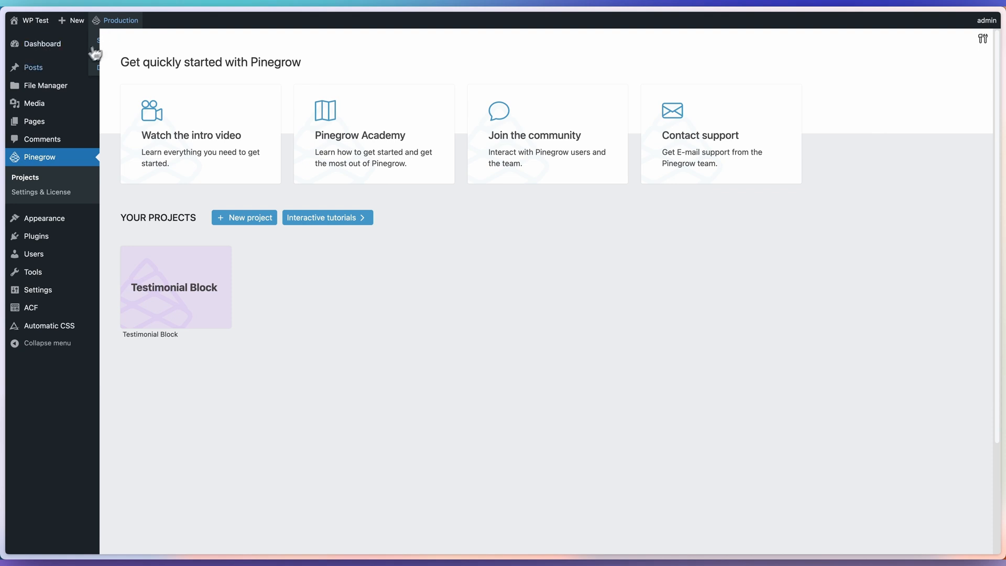
Open the Regular Block page for editing, recover its three testimonial blocks and update the page
click(32, 122)
click(140, 357)
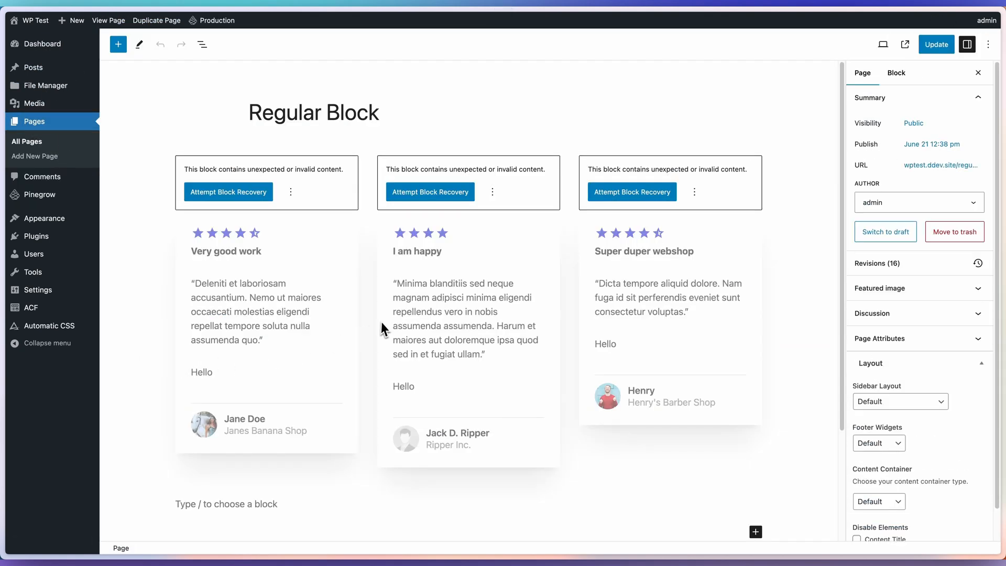
click(254, 194)
click(430, 192)
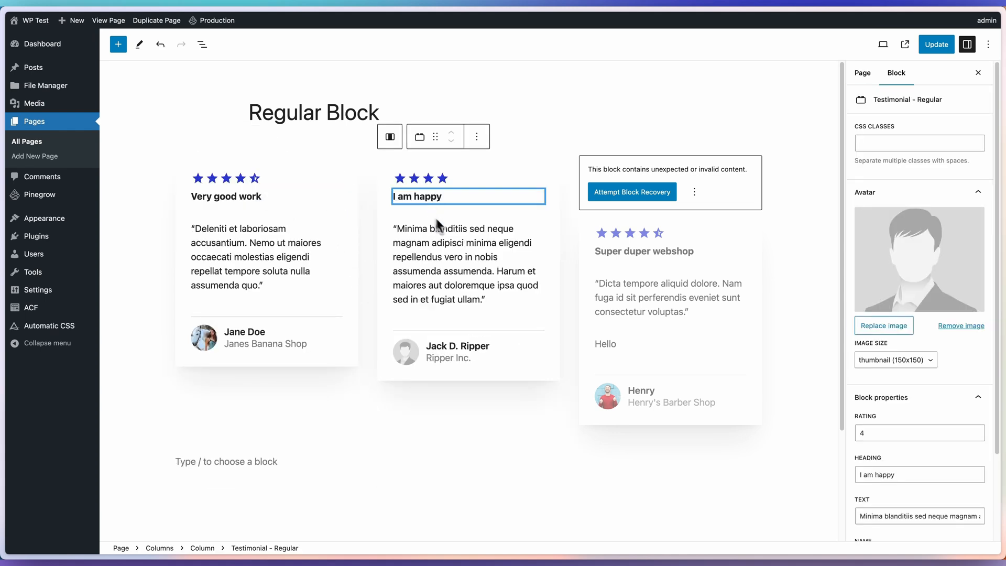
click(632, 192)
click(937, 44)
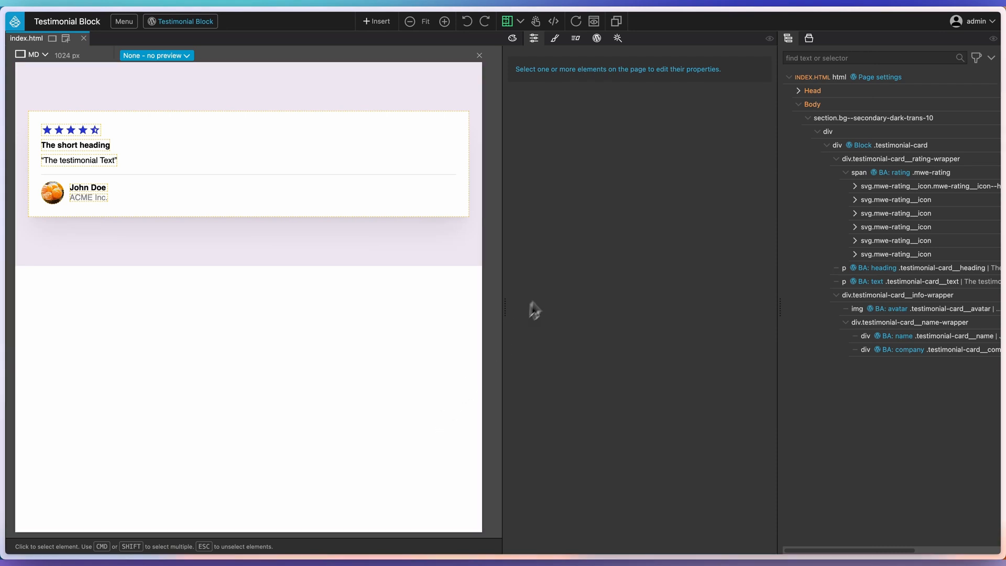
In the Pinegrow Testimonial Block project, collapse the testimonial-card block and duplicate the section that contains it
click(877, 151)
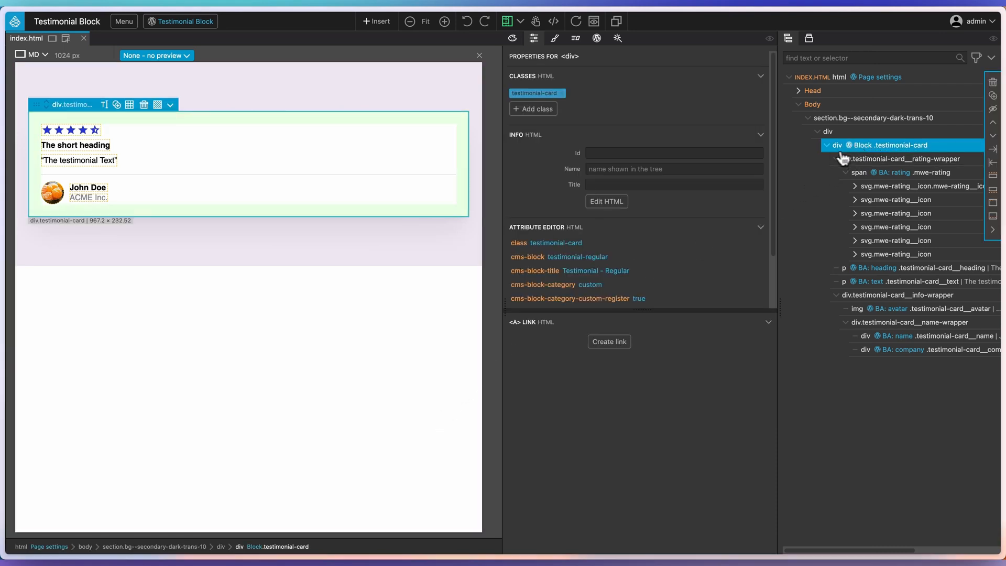
click(826, 146)
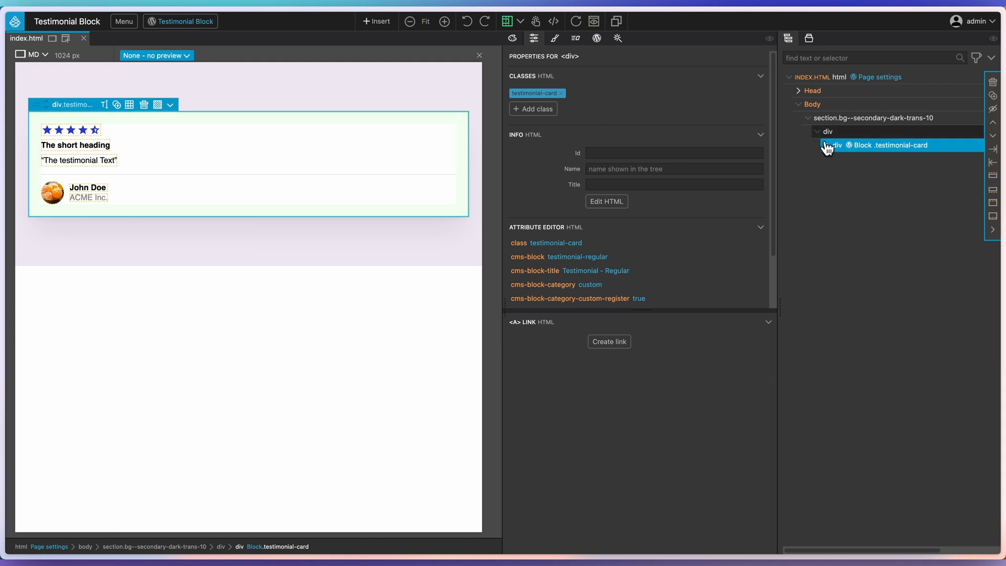
click(828, 119)
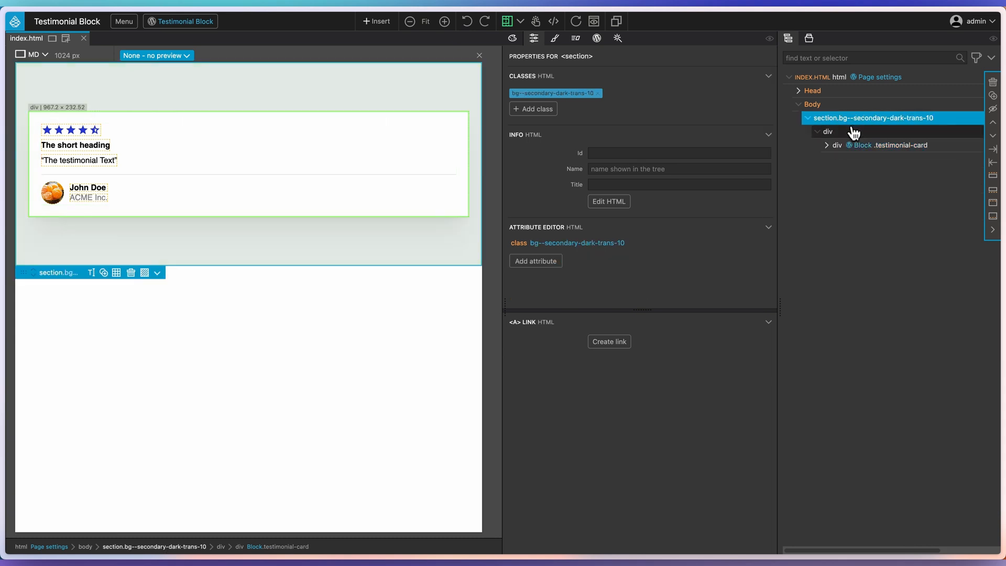
click(992, 96)
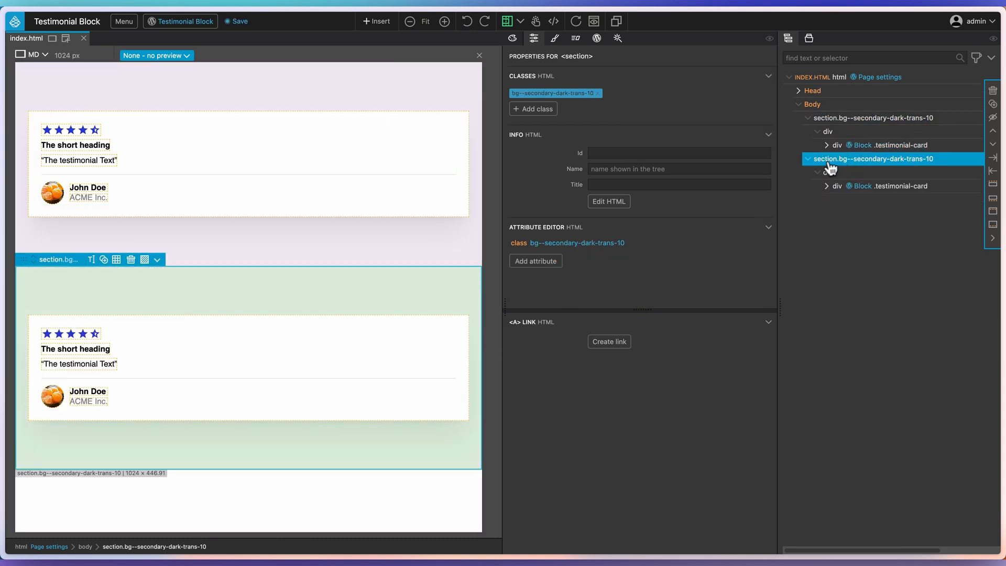
Replace the duplicated section's bg--secondary-dark-trans-10 class with bg--neutral-light-trans-10
click(598, 93)
click(548, 110)
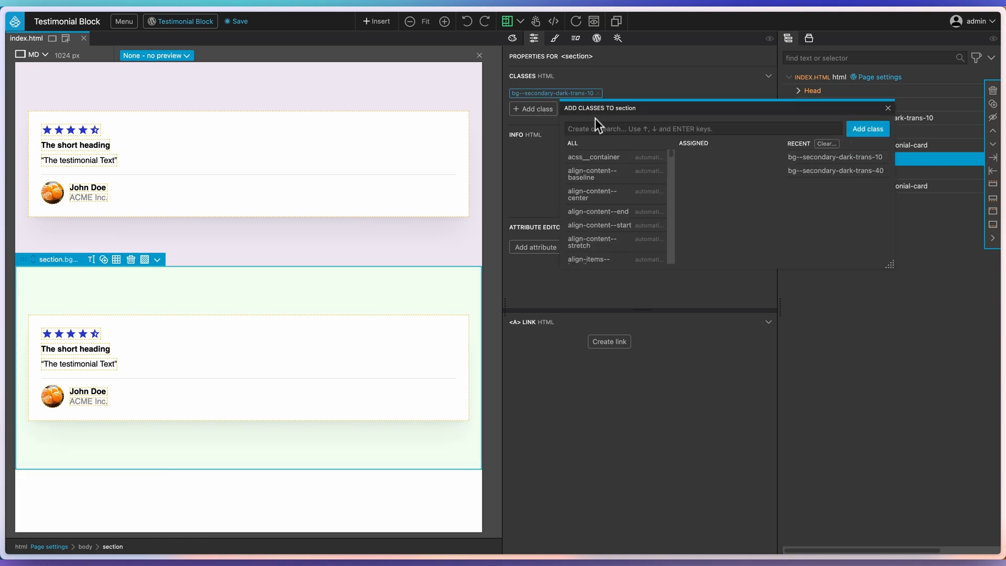
text(bg)
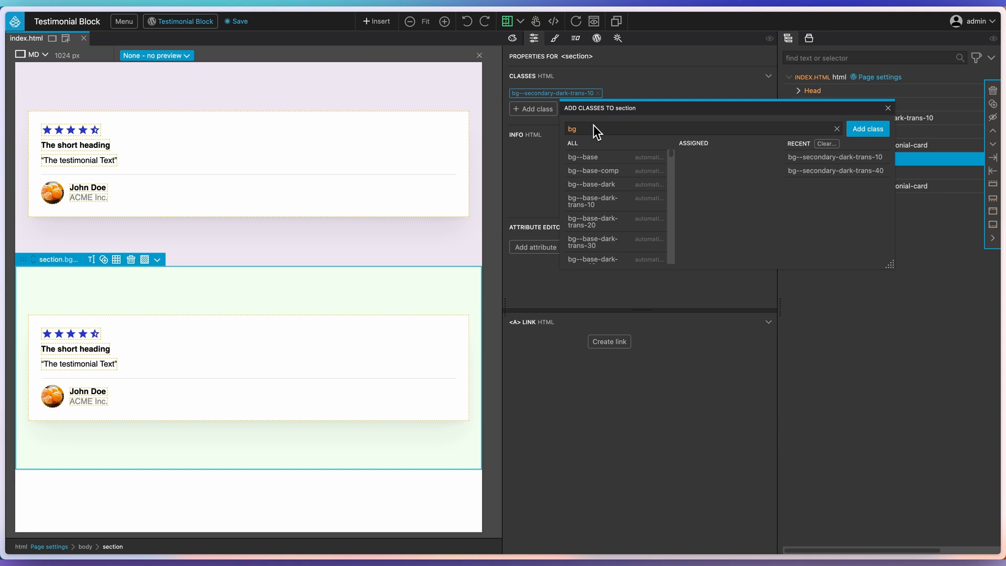
text(.)
key(BackSpace)
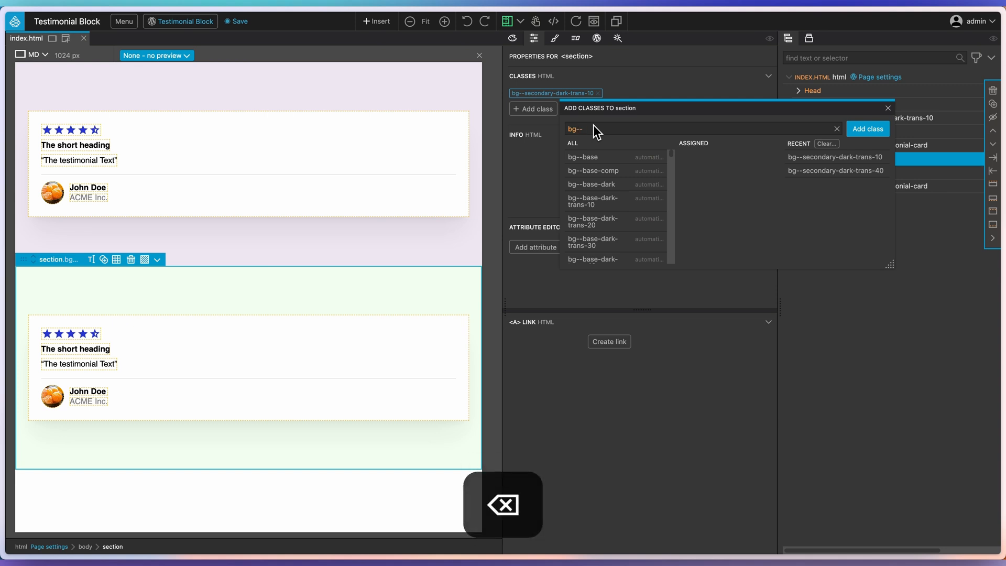
scroll(592, 206, down, 5)
scroll(595, 215, down, 6)
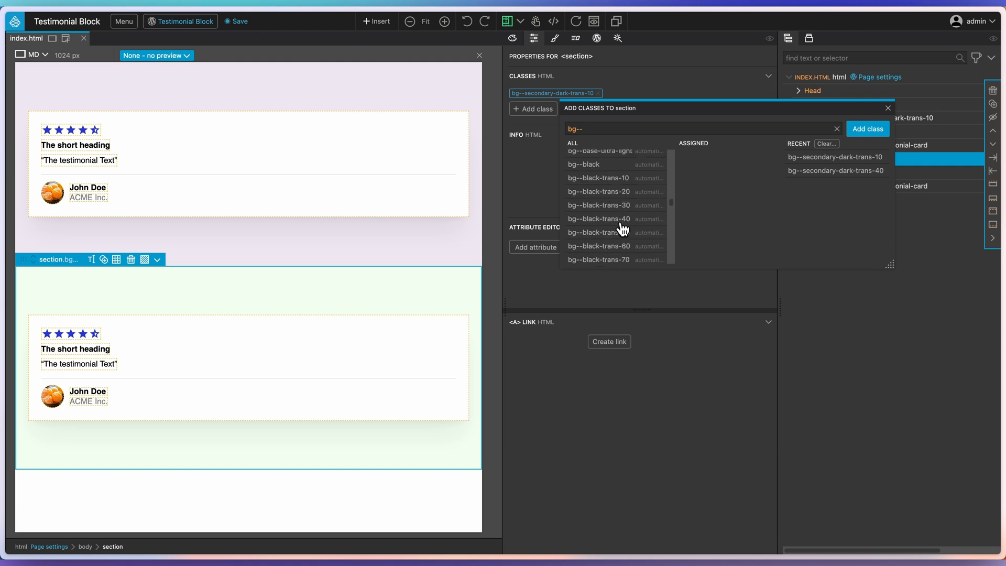
scroll(622, 229, down, 8)
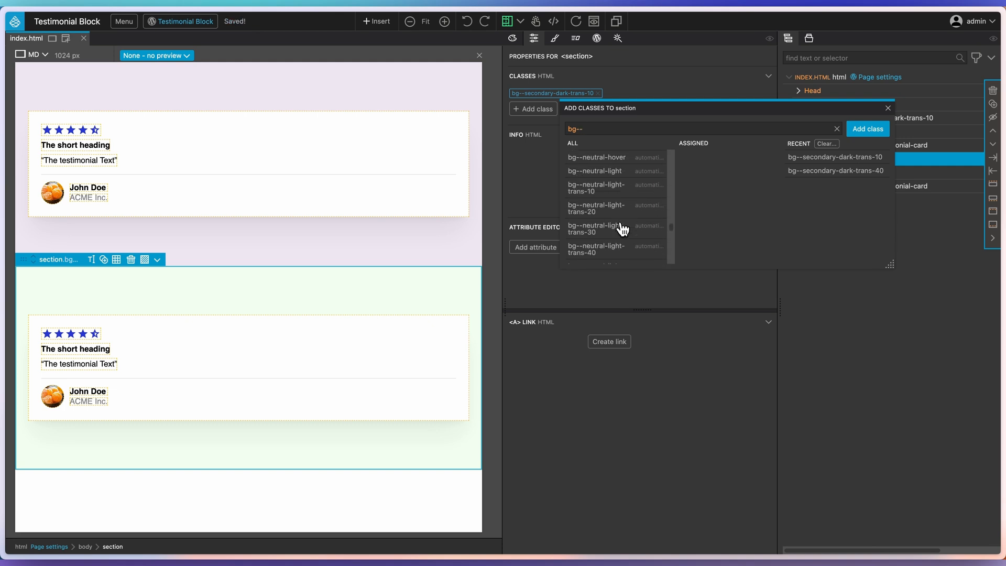
click(616, 190)
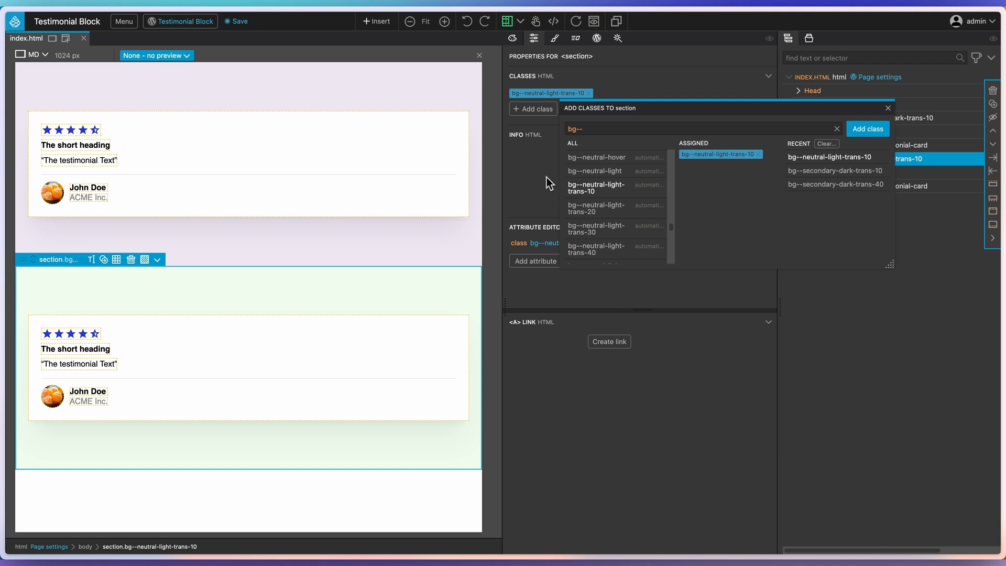
click(888, 108)
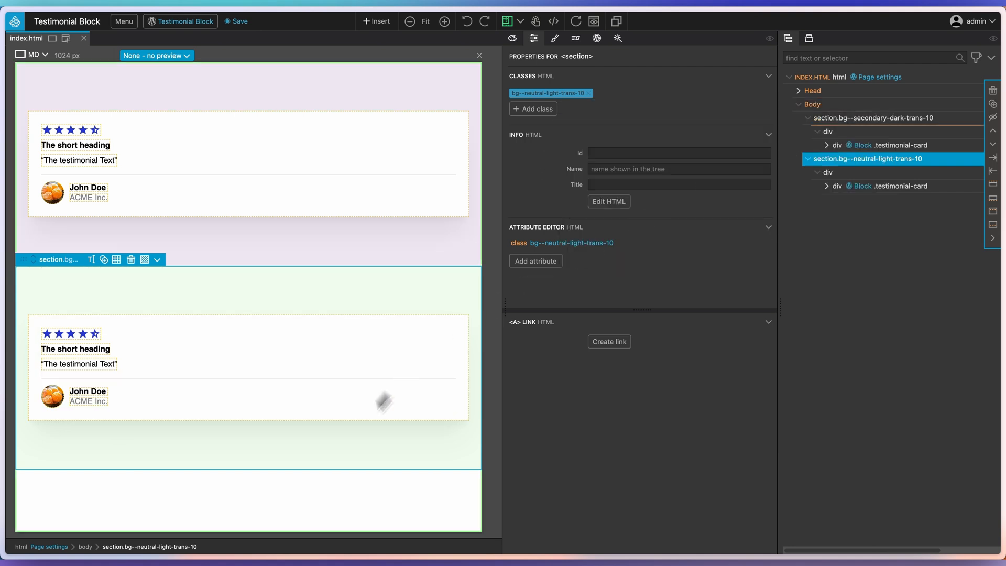
Name the testimonial card div in the first section "Regular"
click(315, 490)
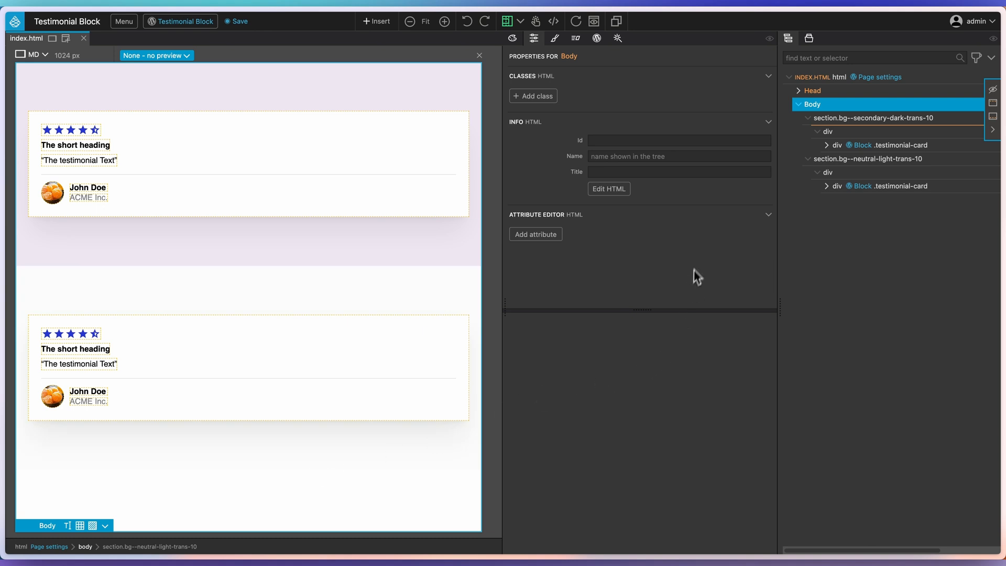
click(841, 147)
click(611, 167)
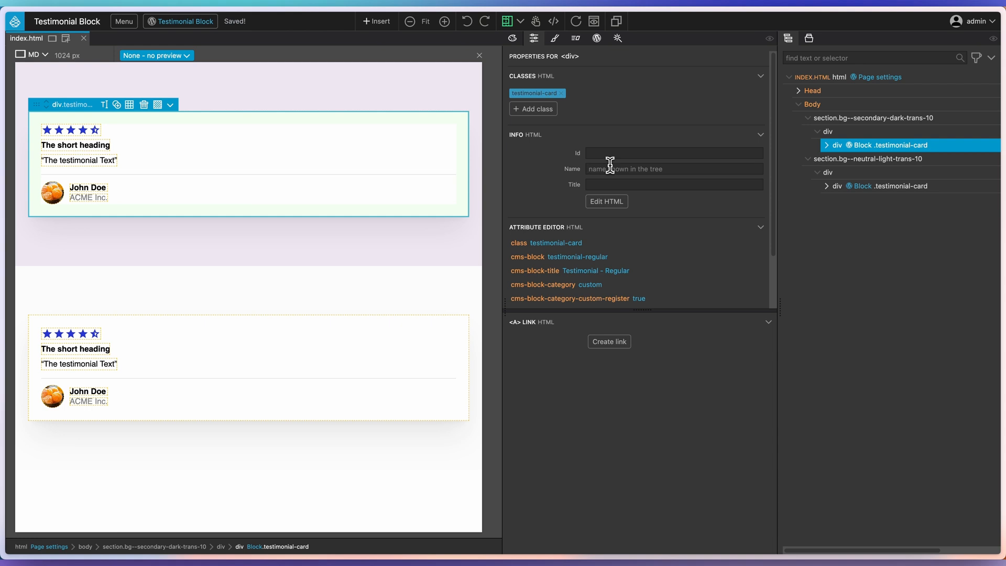
text(Regular)
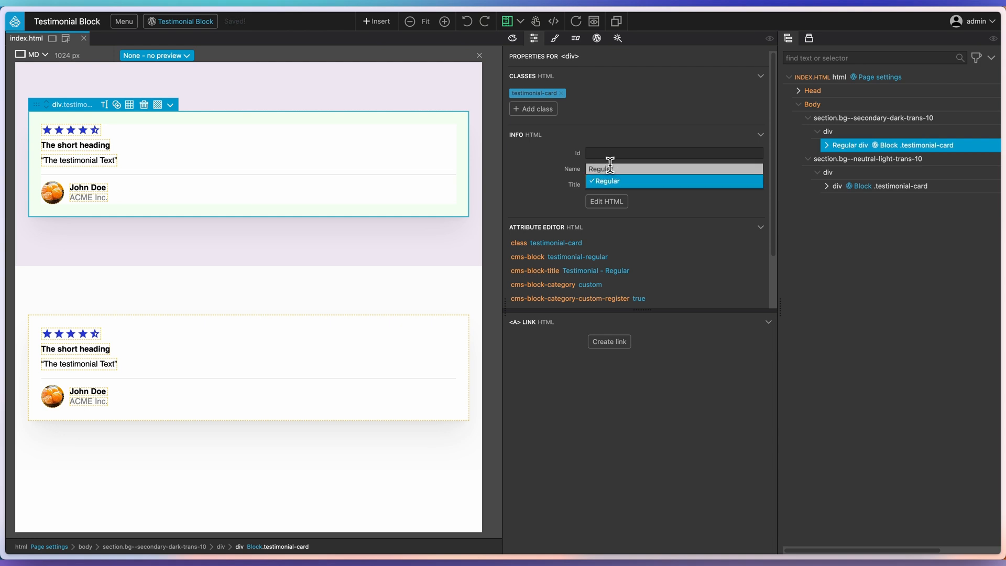
key(Return)
Insert an h2 reading "Regular Block" at the start of the first section's inner div
click(828, 132)
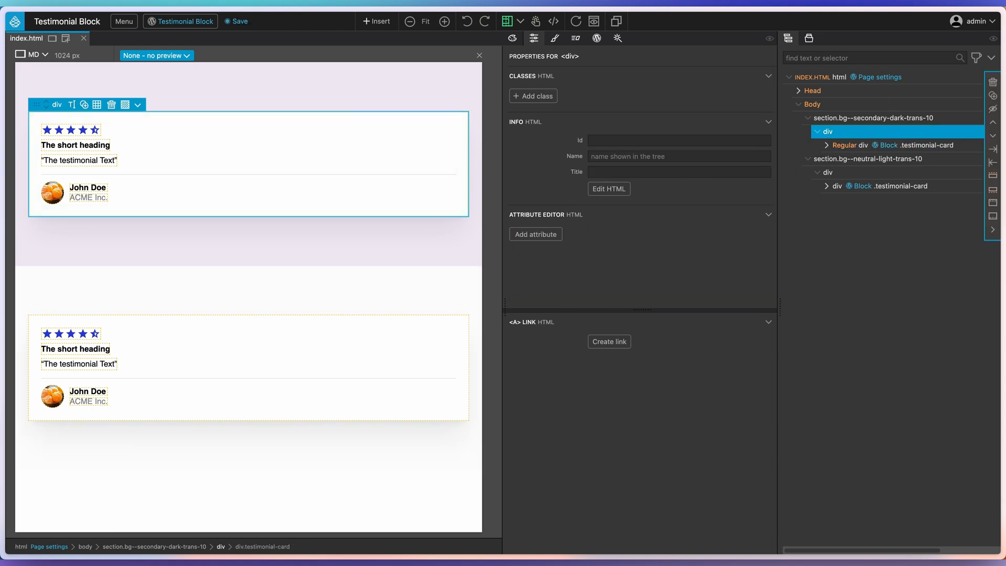
click(993, 203)
click(702, 214)
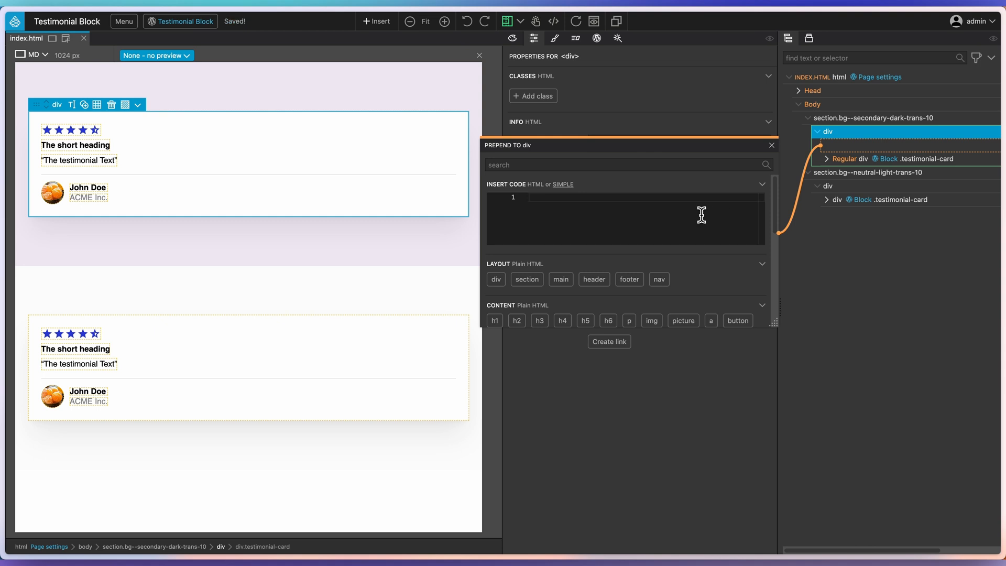
text(h2 Regular)
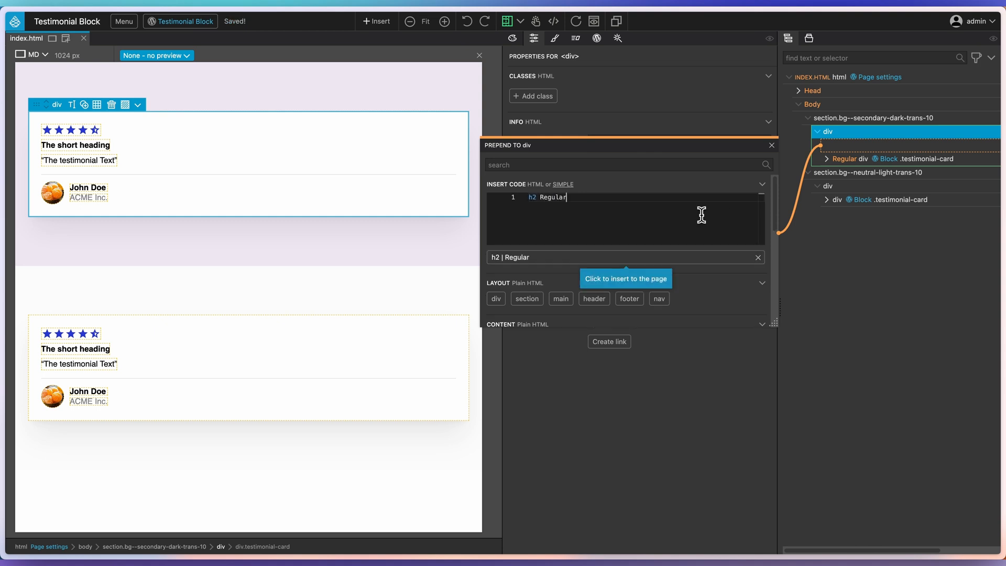
text( Block)
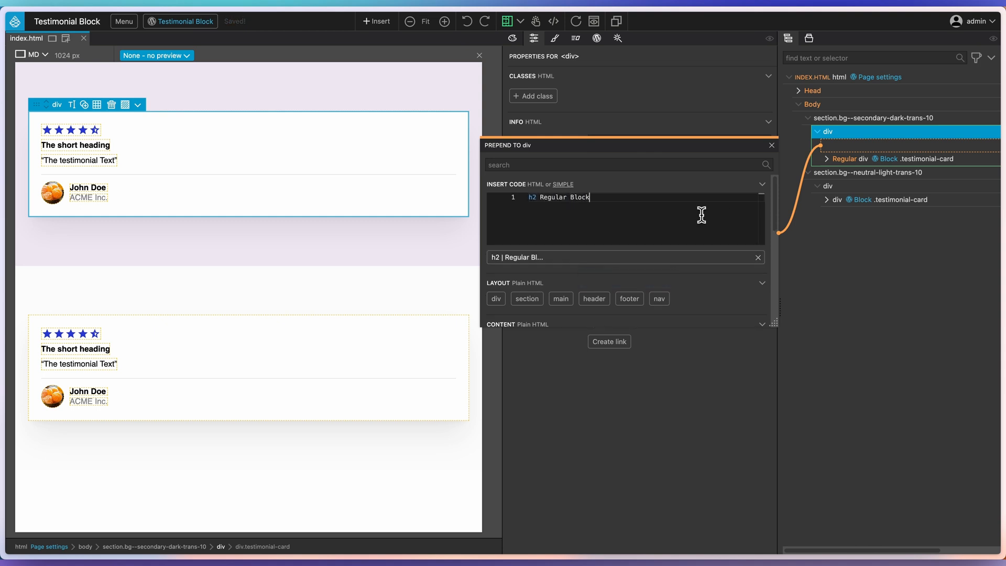
click(701, 257)
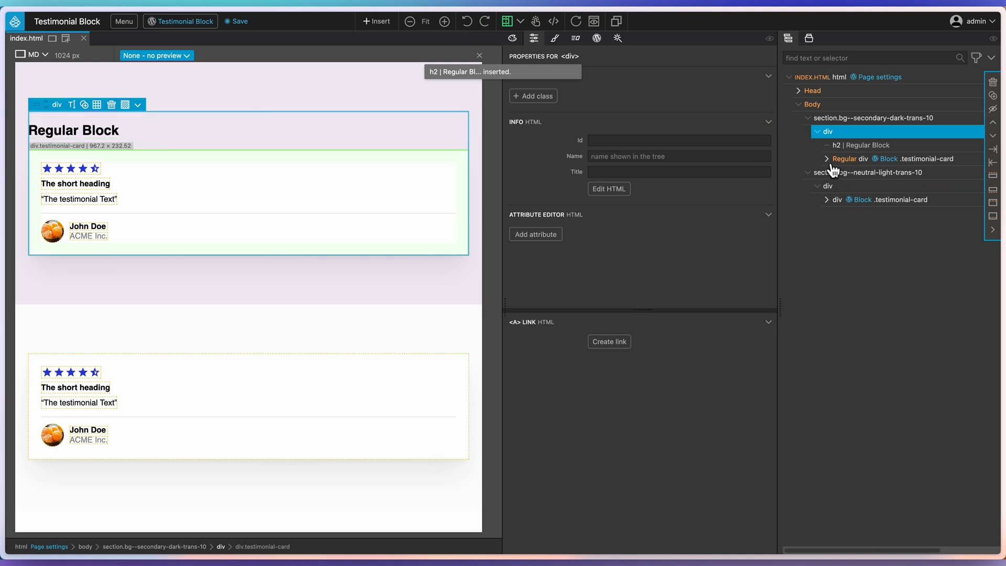
Insert an h2 reading "Hybrid Block" at the start of the second section's inner div and name its testimonial card "Hybrid"
click(831, 187)
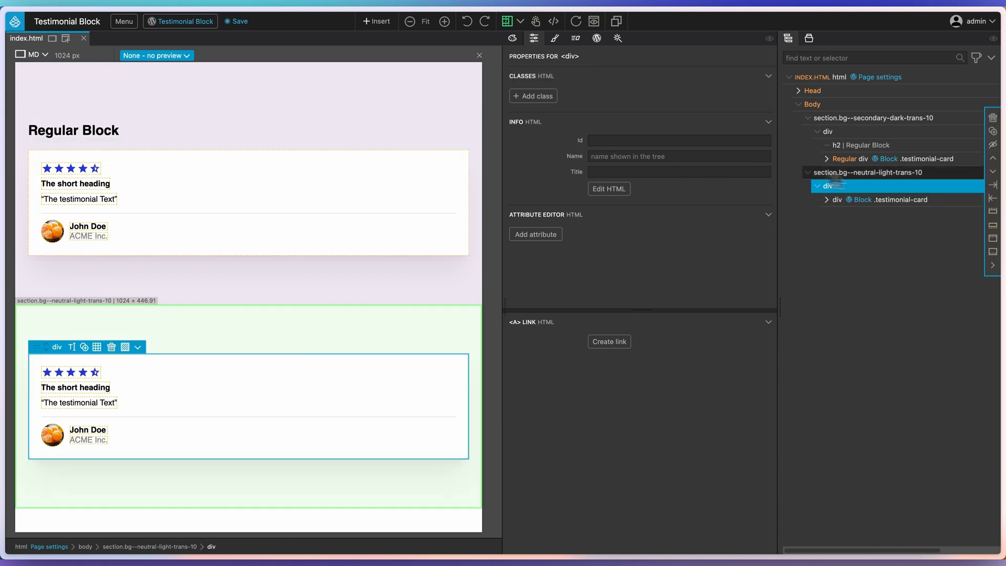
click(993, 238)
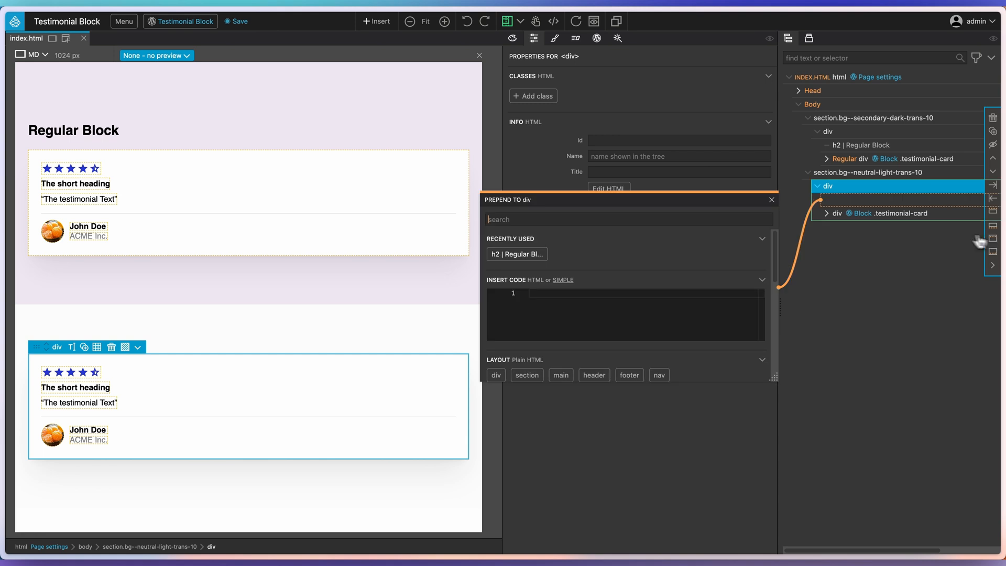
text(h2)
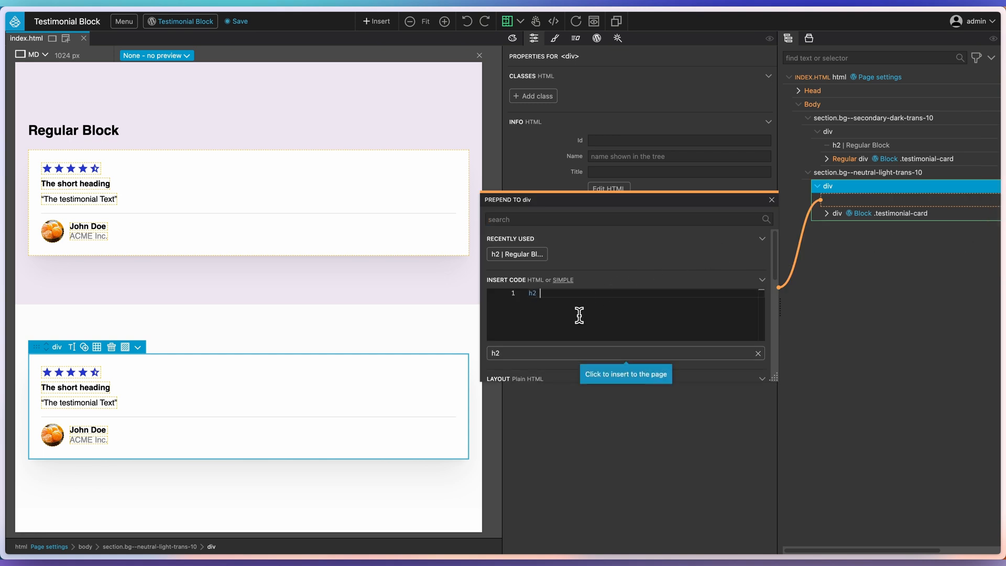
text( Hybrid Block)
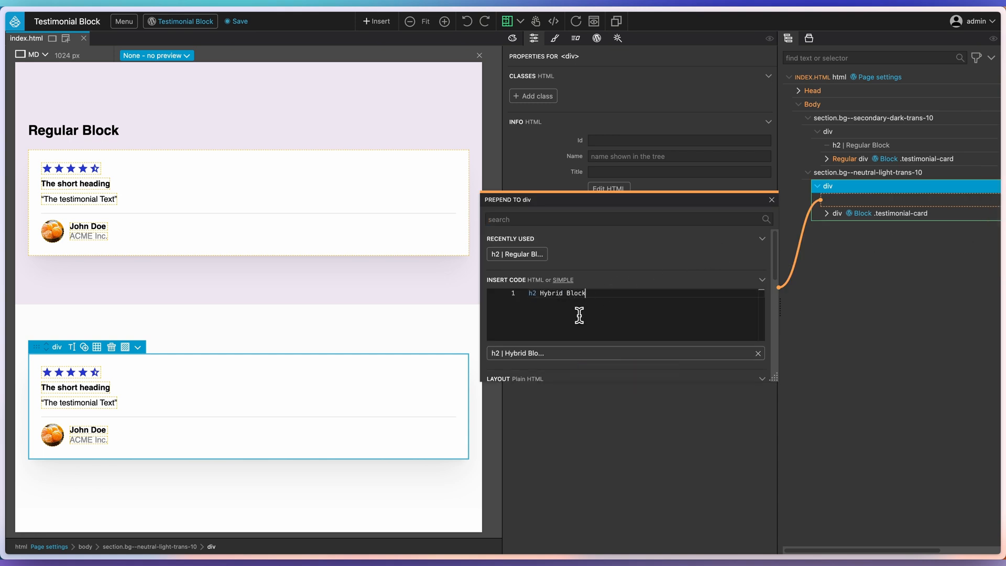
click(585, 353)
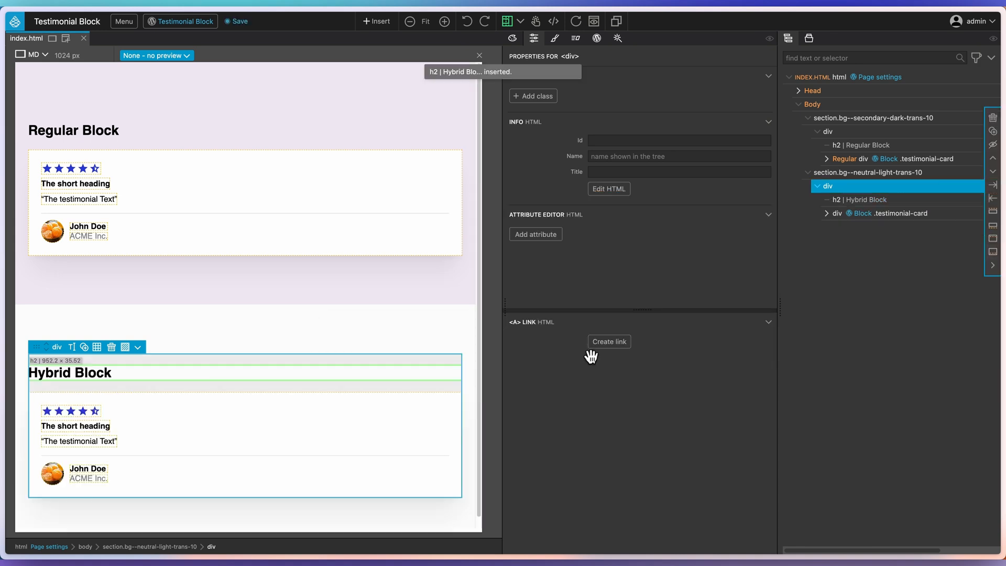
click(841, 214)
text(Hybrid)
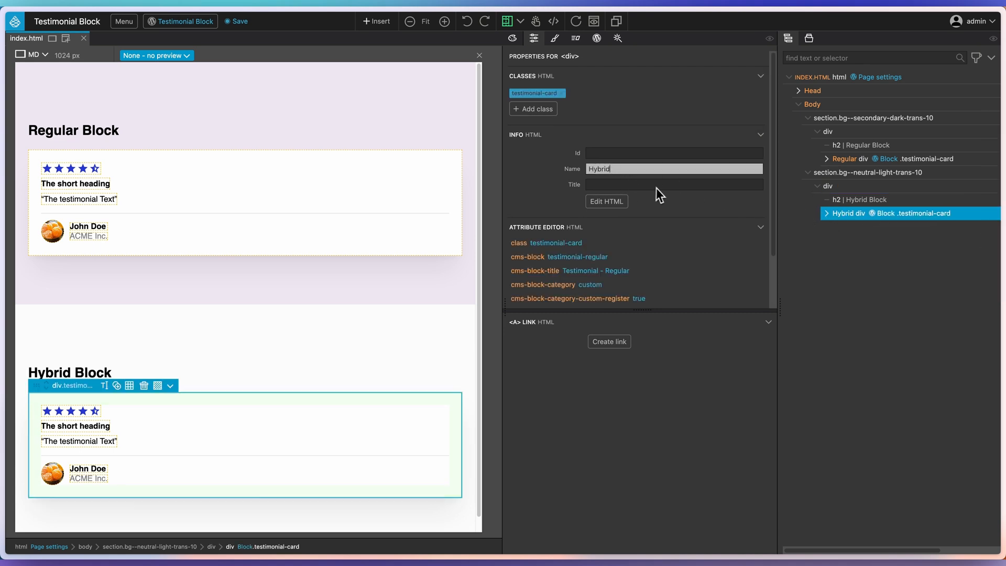
Set the Hybrid card's block unique ID to testimonial-hybrid and its title to "Testimonial - Hybrid"
click(826, 213)
click(597, 38)
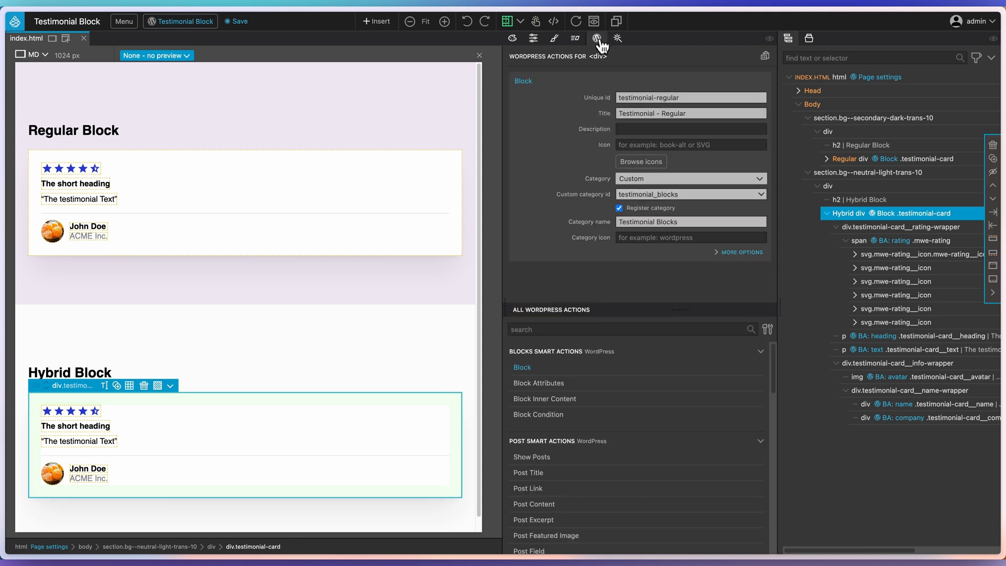
drag(675, 98, 696, 98)
text(hybrid)
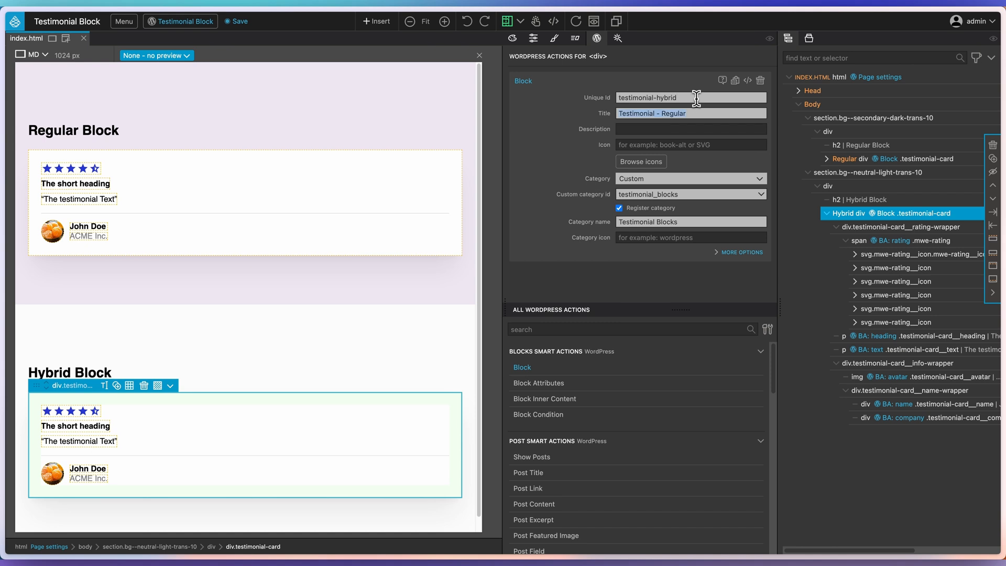
key(shift+alt+Left)
text(Hybr)
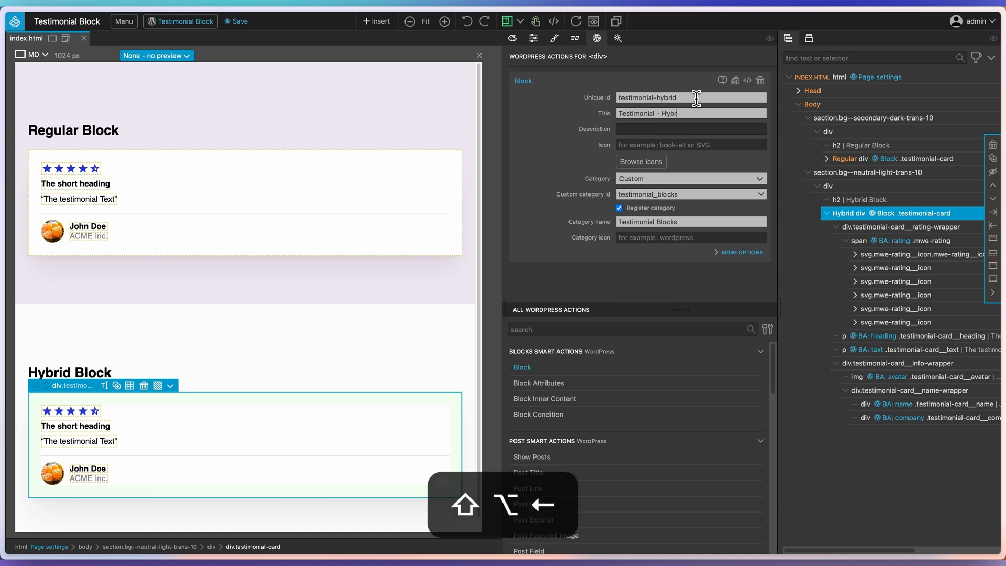
text(id)
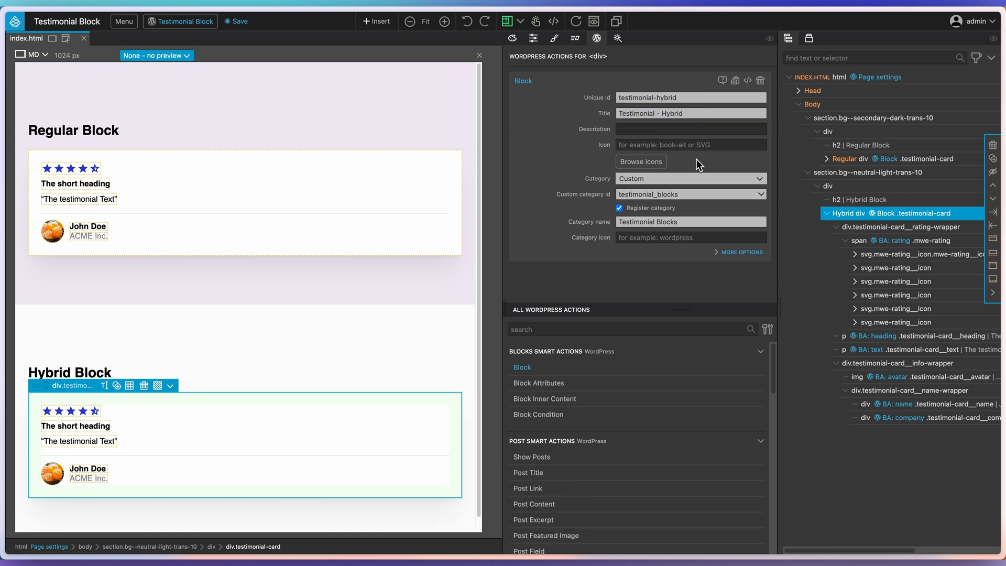
Check the project-wide blocks type in the plugin settings and set the Hybrid card's block type to Hybrid (React in the editor, PHP on the front-end)
click(736, 252)
scroll(692, 230, down, 3)
scroll(692, 231, down, 1)
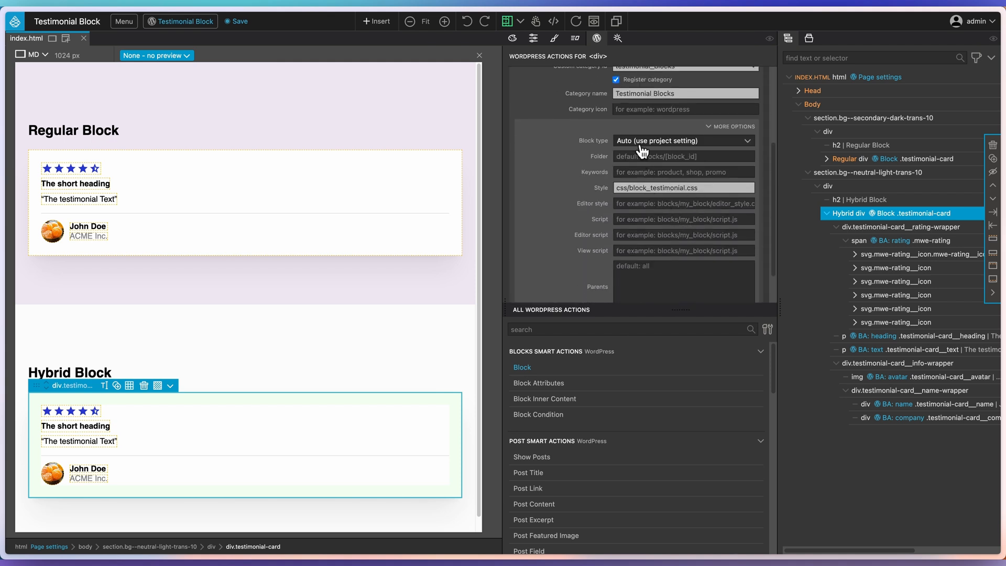
click(198, 22)
click(196, 74)
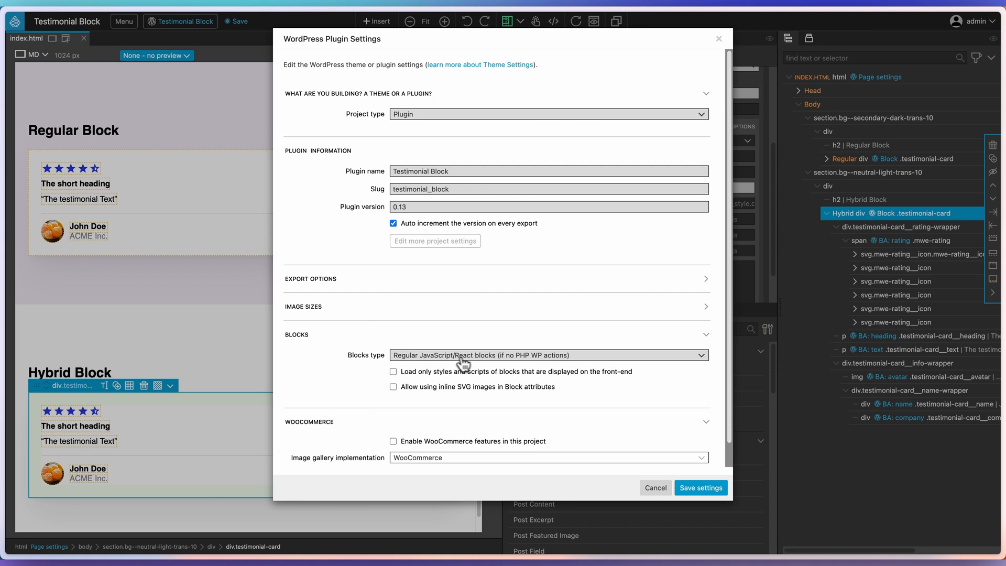
click(655, 488)
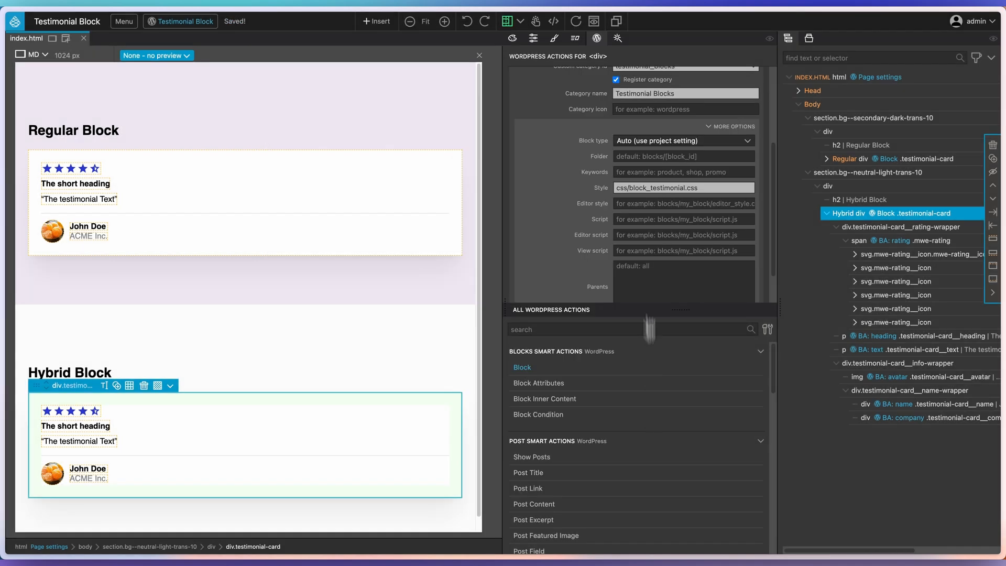
click(655, 141)
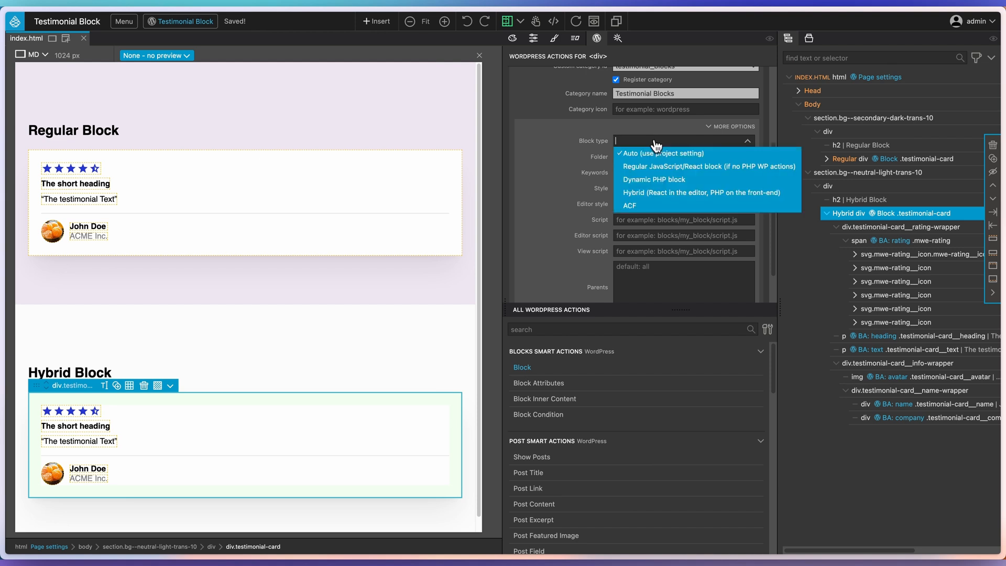
click(644, 192)
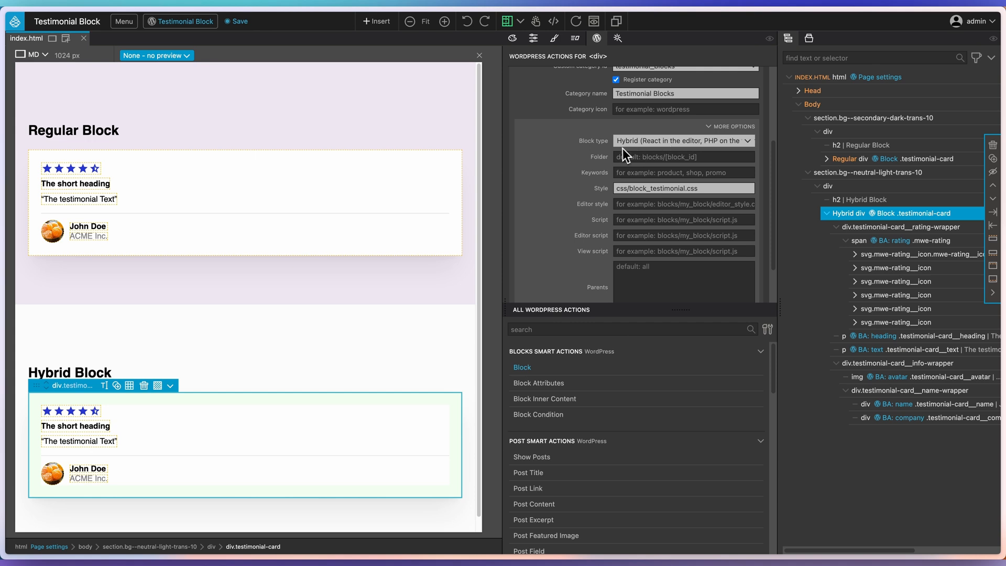
Export the project as a WordPress plugin and close the project
click(184, 22)
click(177, 36)
click(124, 21)
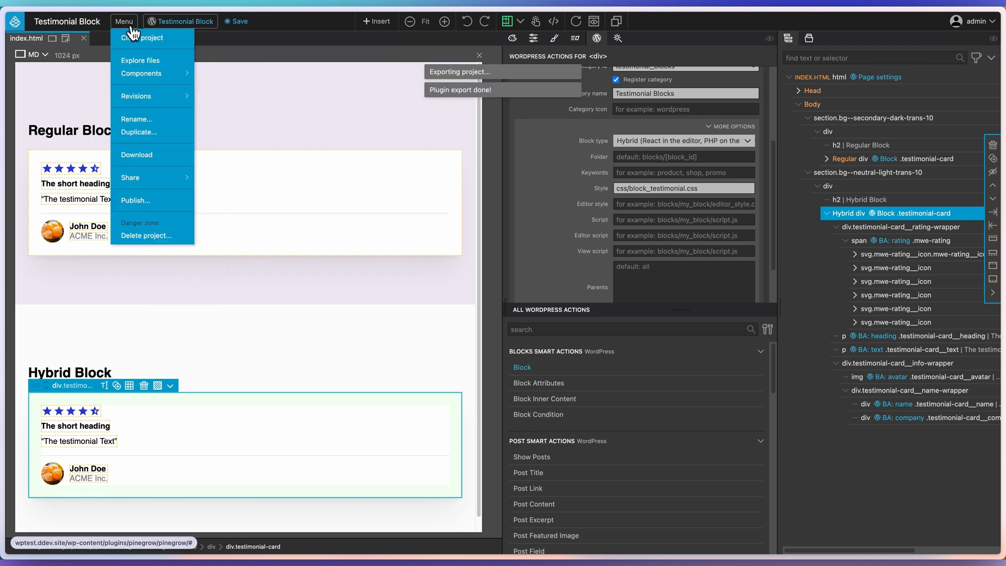
click(137, 40)
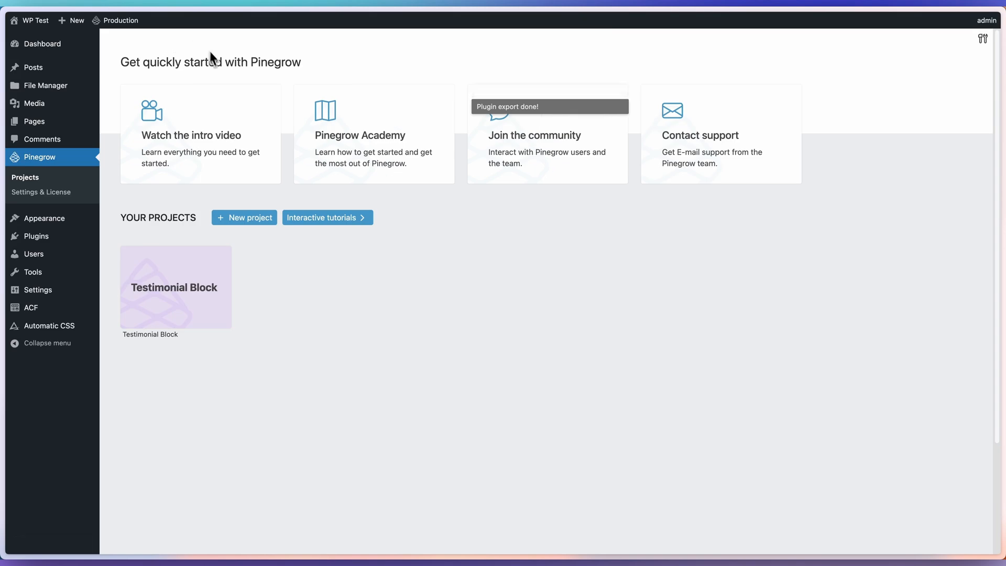
Open the WordPress page "Hybrid Block" for editing and dismiss the backup notice
click(47, 126)
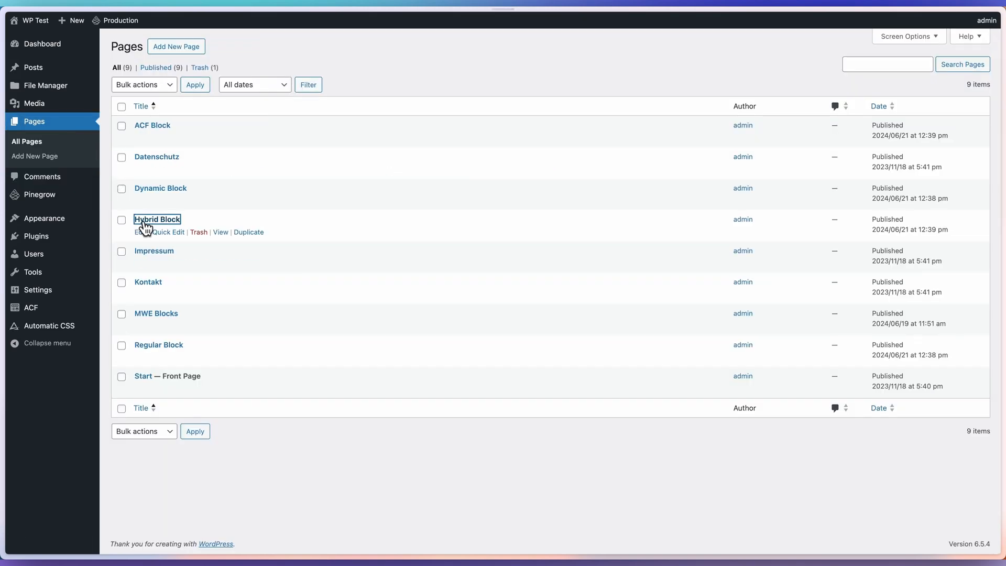
click(144, 221)
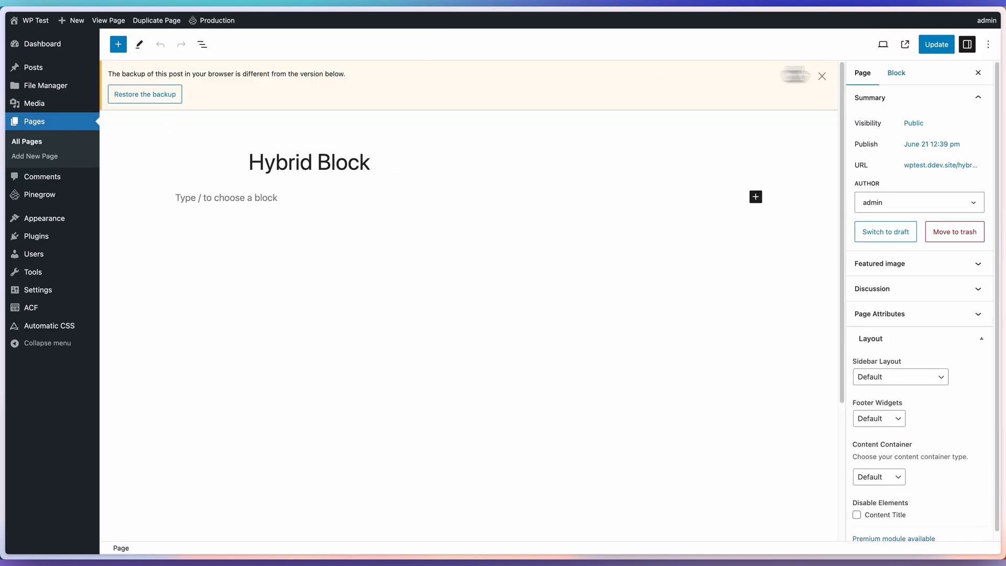
click(821, 76)
Search the block library for "hybrid" and insert the Testimonial - Hybrid block into the page
click(118, 44)
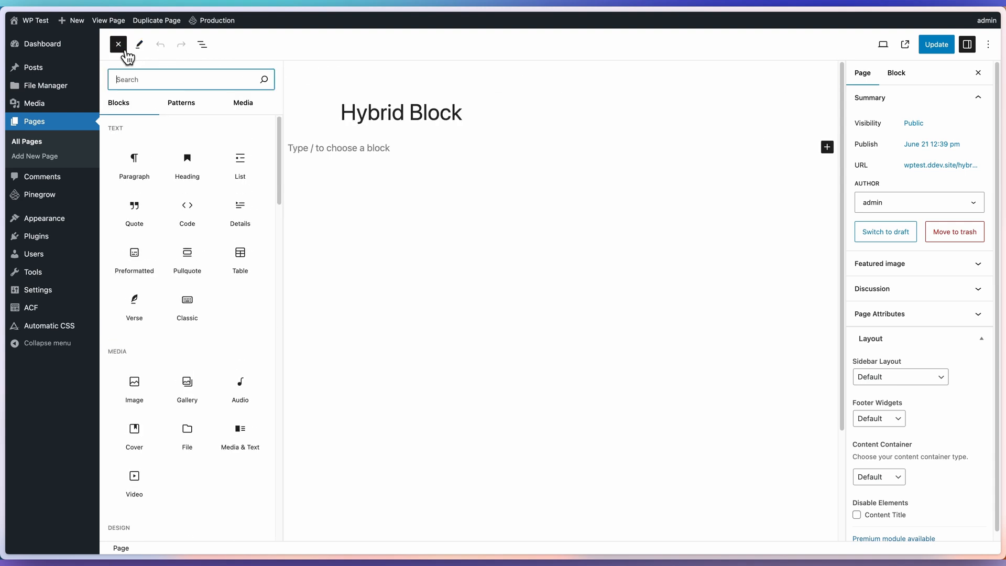
text(hybrid)
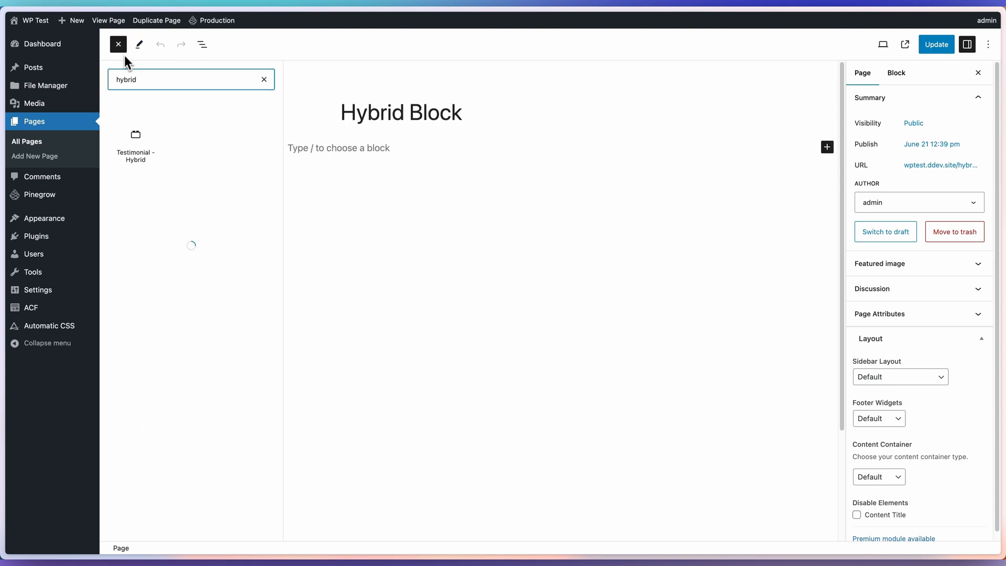
click(149, 136)
click(379, 216)
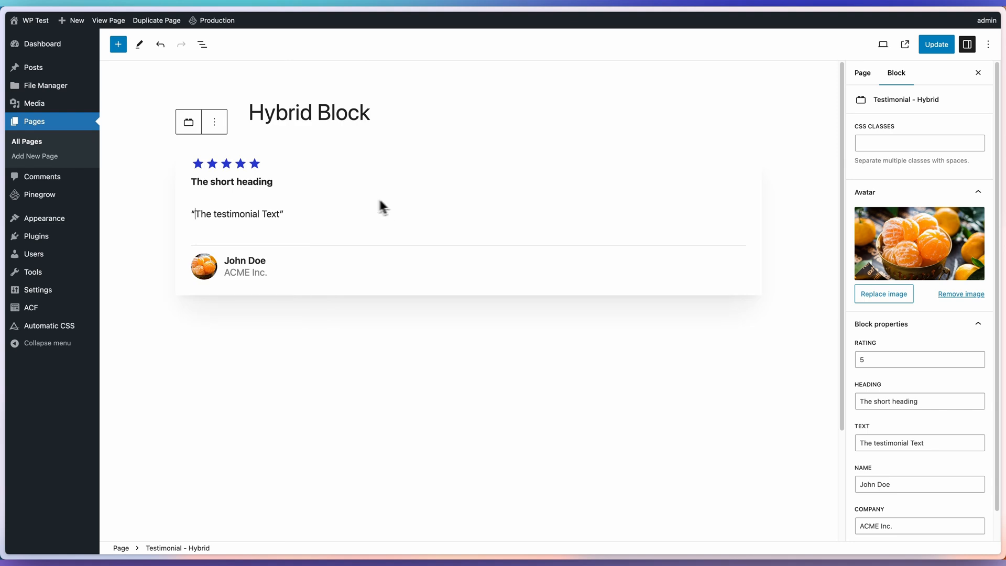
Change the testimonial's heading to "asdf" and its text to "asdfasdf" directly in the block
triple_click(222, 180)
text(asdf)
triple_click(234, 214)
text(asdfasdf)
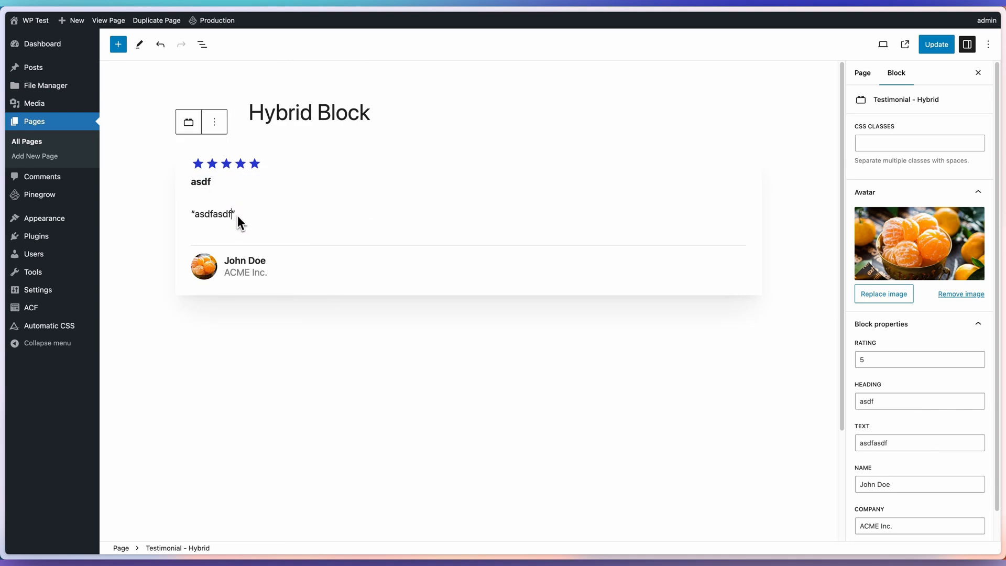
Change the testimonial's name to "asdf" and its company to "asdf Inc." directly in the block
triple_click(243, 265)
text(asdf)
double_click(242, 273)
text(asdf)
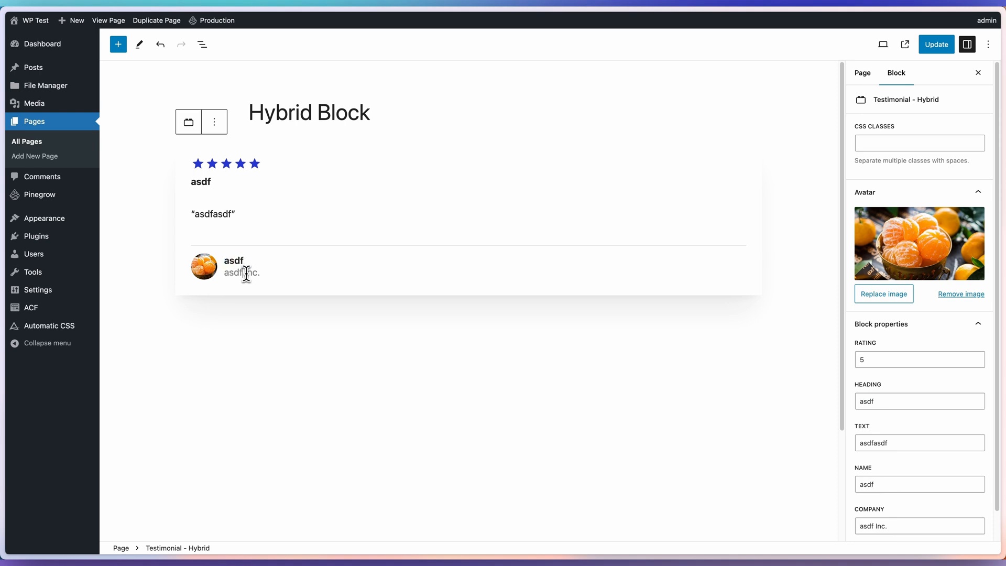
click(287, 314)
click(233, 288)
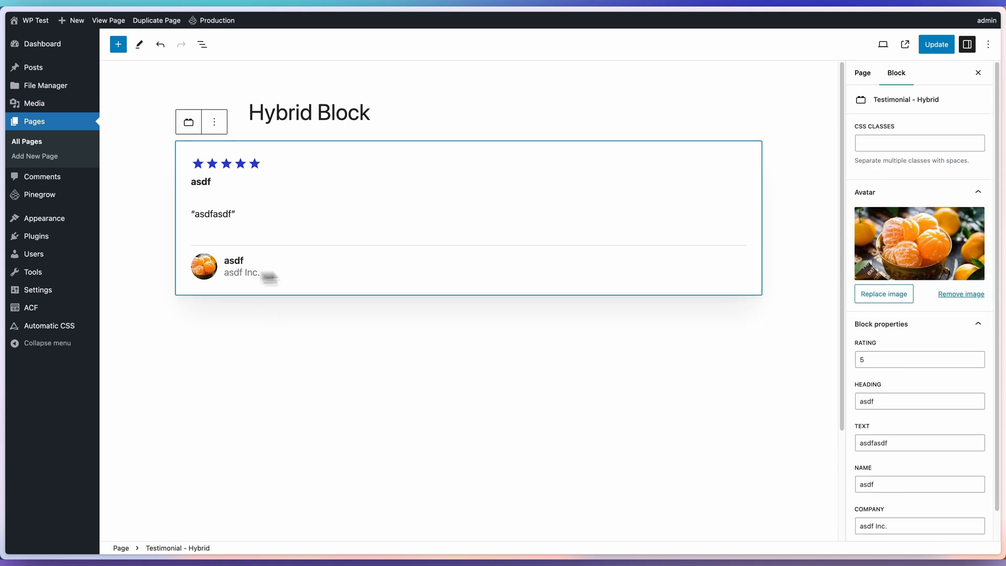
Replace the testimonial's avatar with the media library photo of the man in the red sweater
click(871, 245)
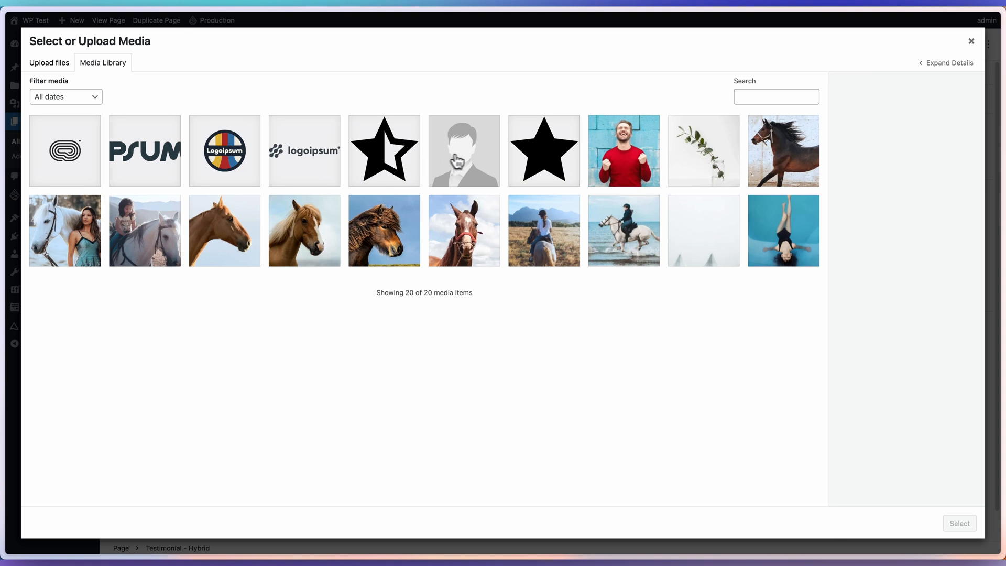
click(603, 162)
click(944, 521)
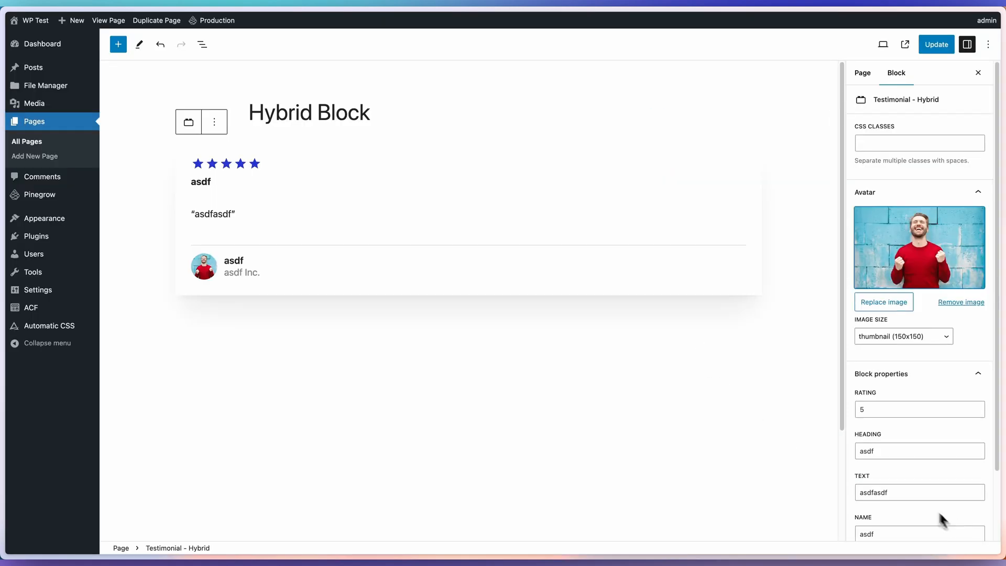
Set the testimonial's rating to 4.5, then update the Hybrid Block page and view it on the front end
drag(870, 416, 846, 411)
text(2)
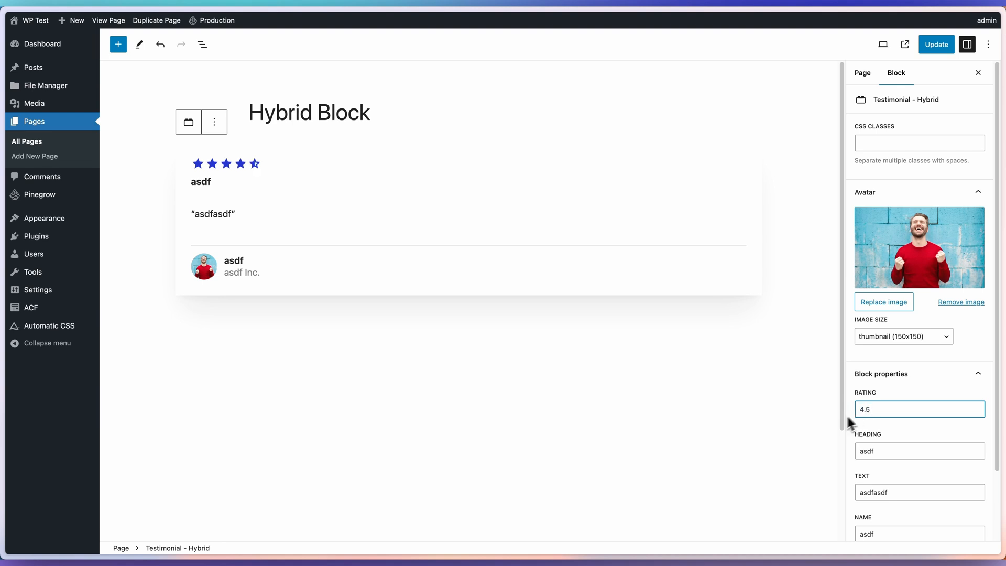
click(790, 414)
click(936, 46)
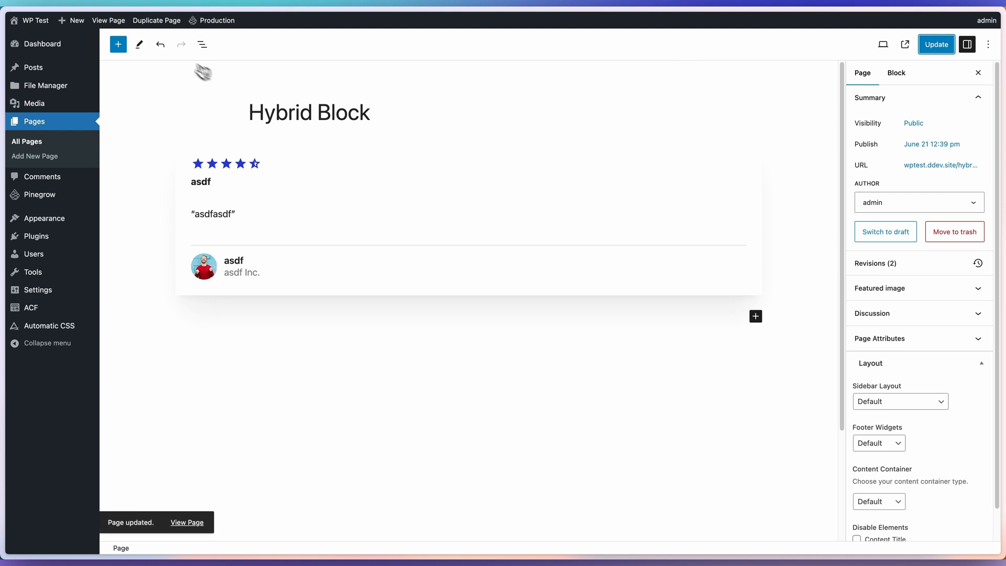
click(108, 20)
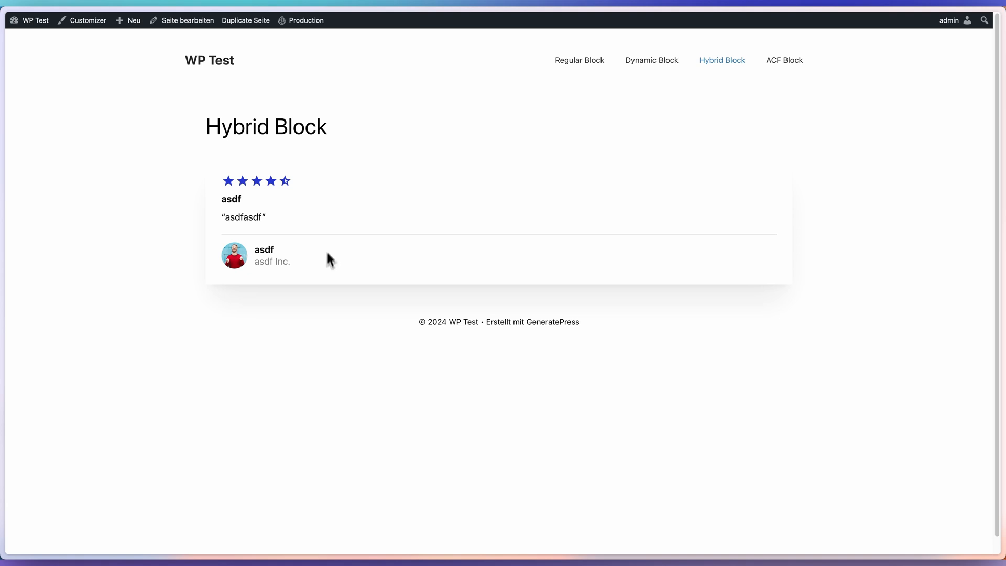
Switch to Pinegrow and open the Testimonial Block project
mouse_move(302, 22)
click(300, 68)
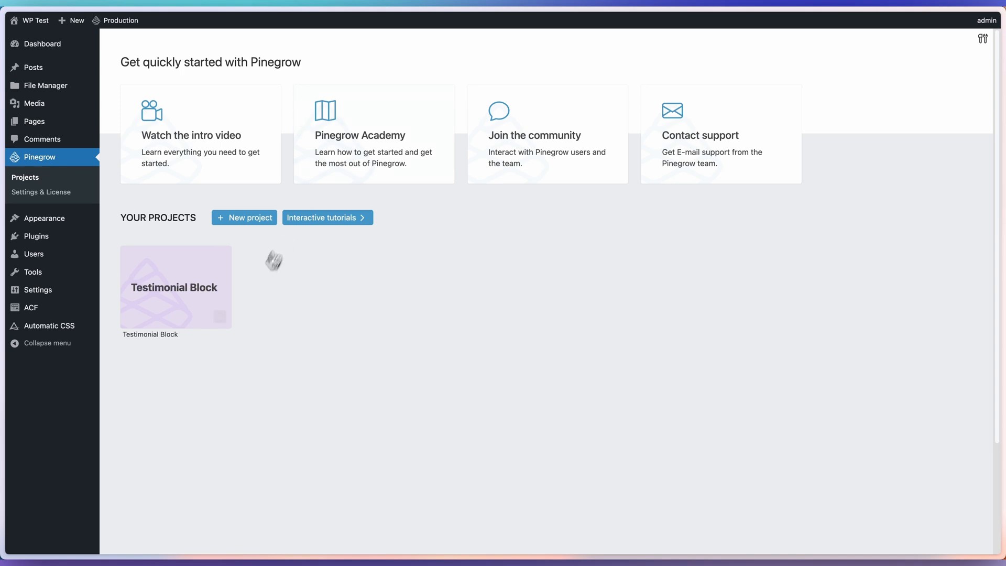
click(219, 316)
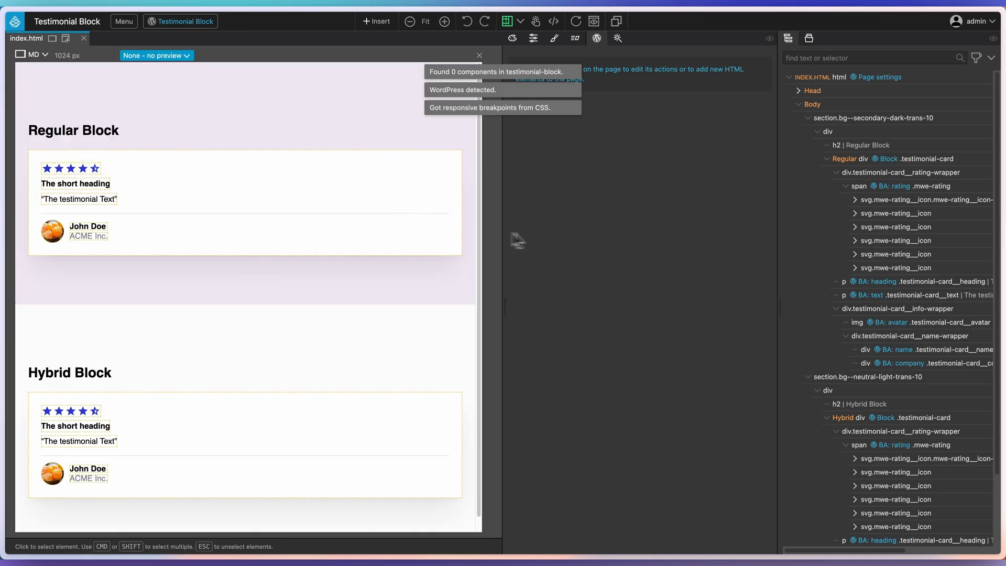
Insert a paragraph reading "Hallo" directly after the testimonial text in the Hybrid block
click(164, 409)
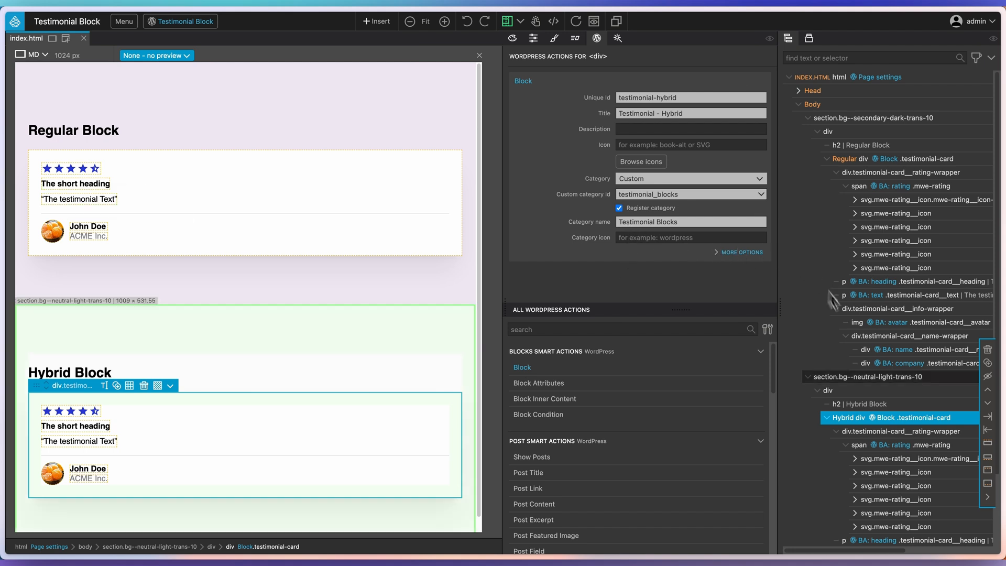
scroll(866, 410, down, 3)
click(836, 348)
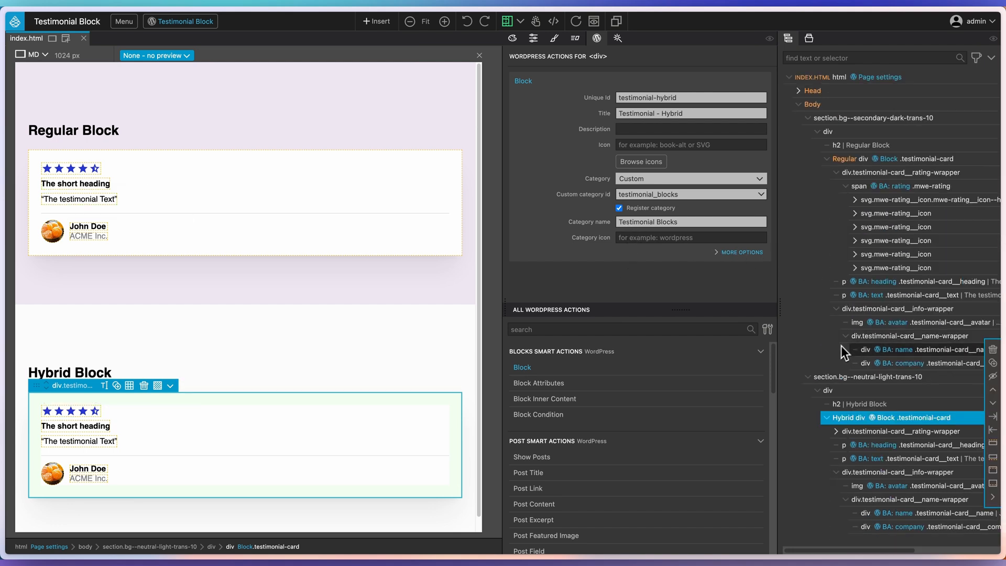
click(846, 463)
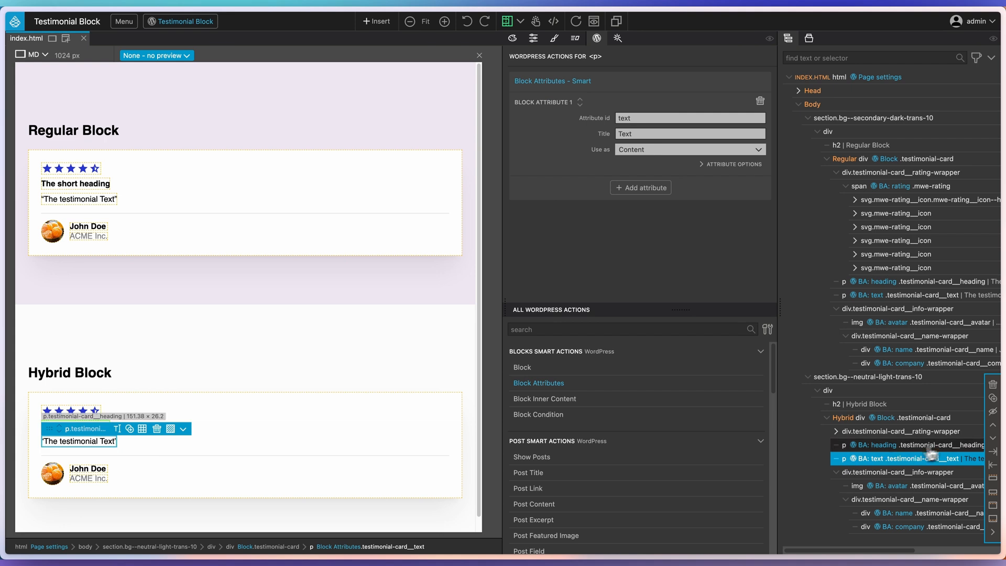
click(993, 496)
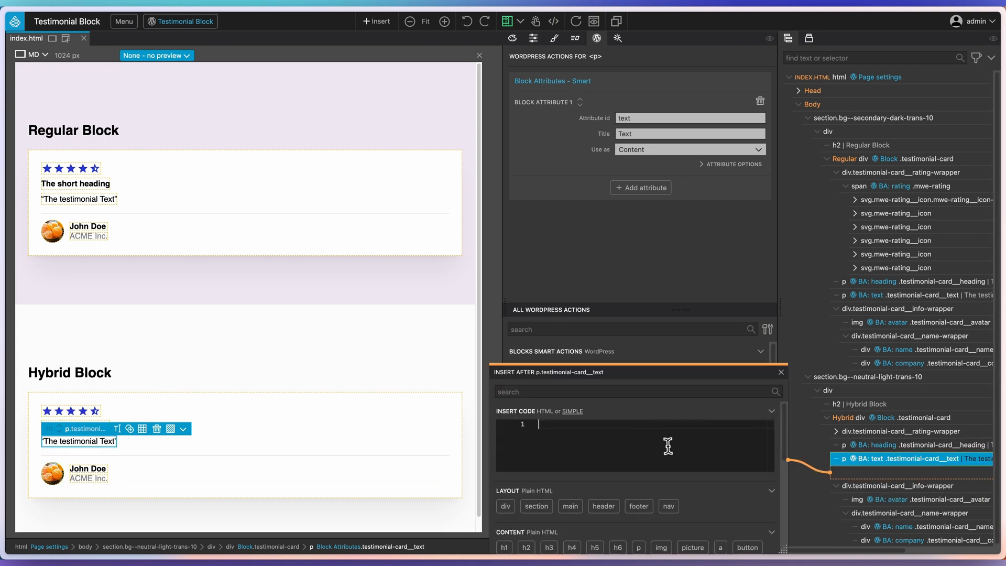
text(p Hallo)
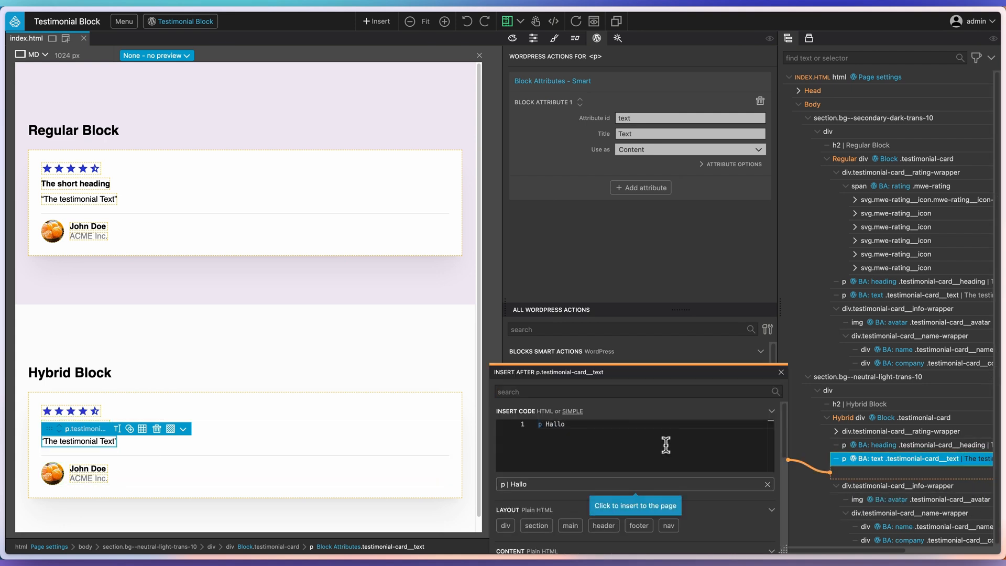
click(665, 477)
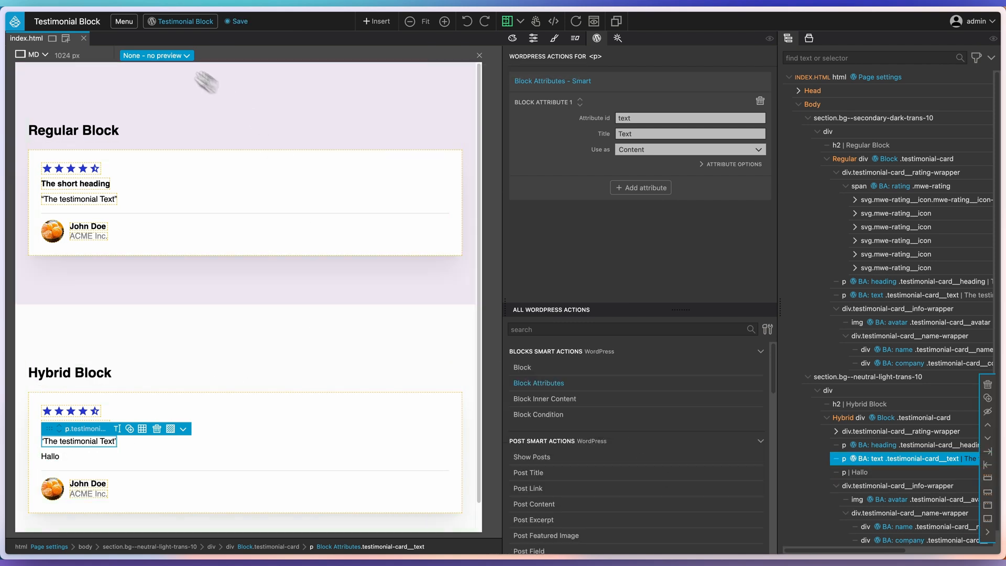
Export the project as a plugin and close it
click(161, 22)
click(163, 38)
click(125, 21)
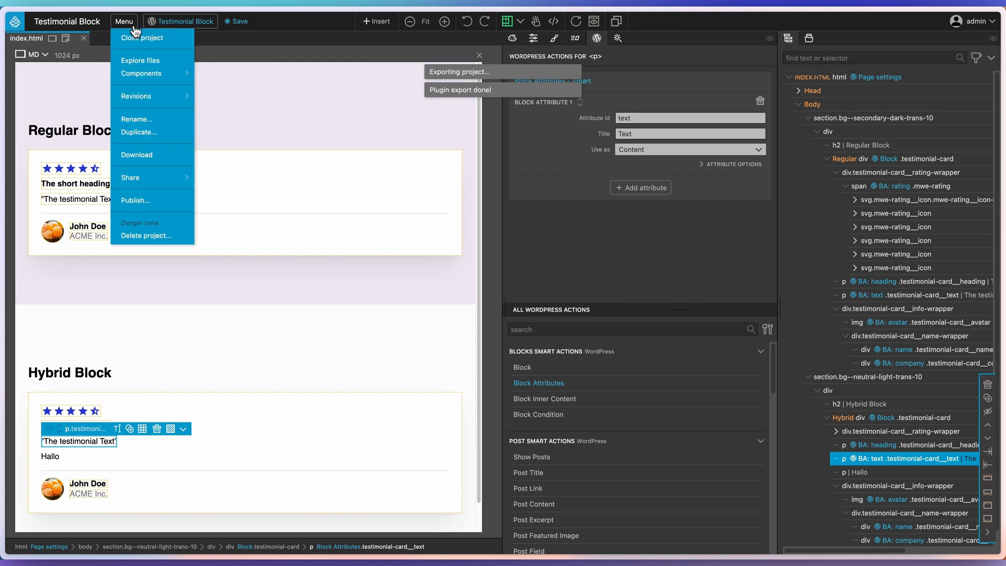
click(133, 37)
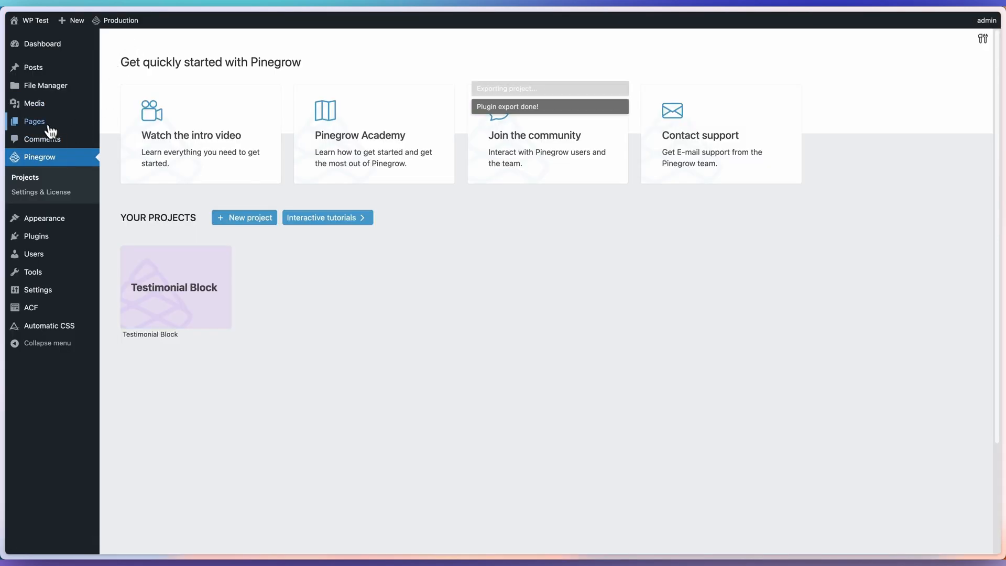
Open the Hybrid Block page for editing, check the testimonial for the added paragraph, and view the page on the front end
click(35, 122)
click(148, 233)
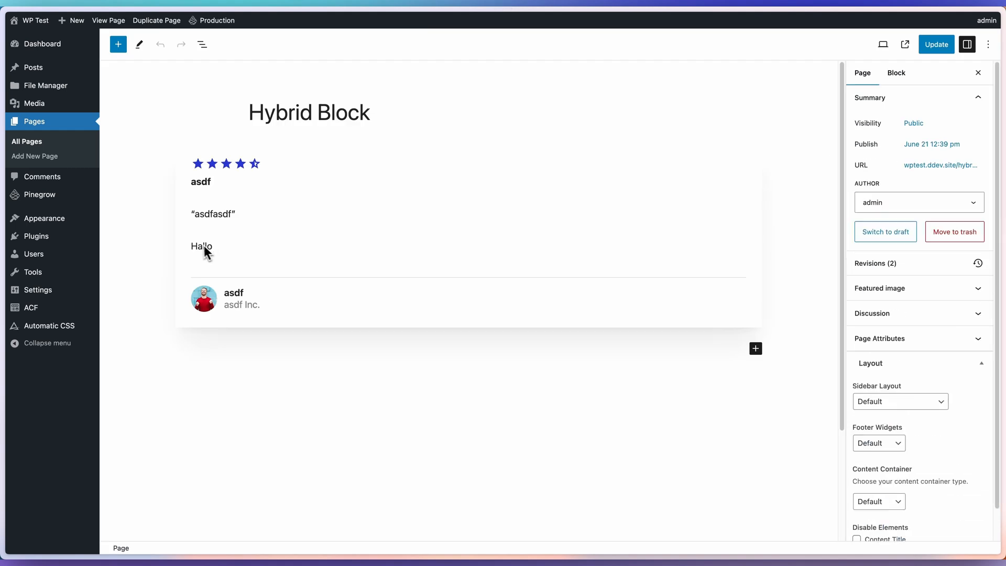
double_click(204, 247)
click(267, 376)
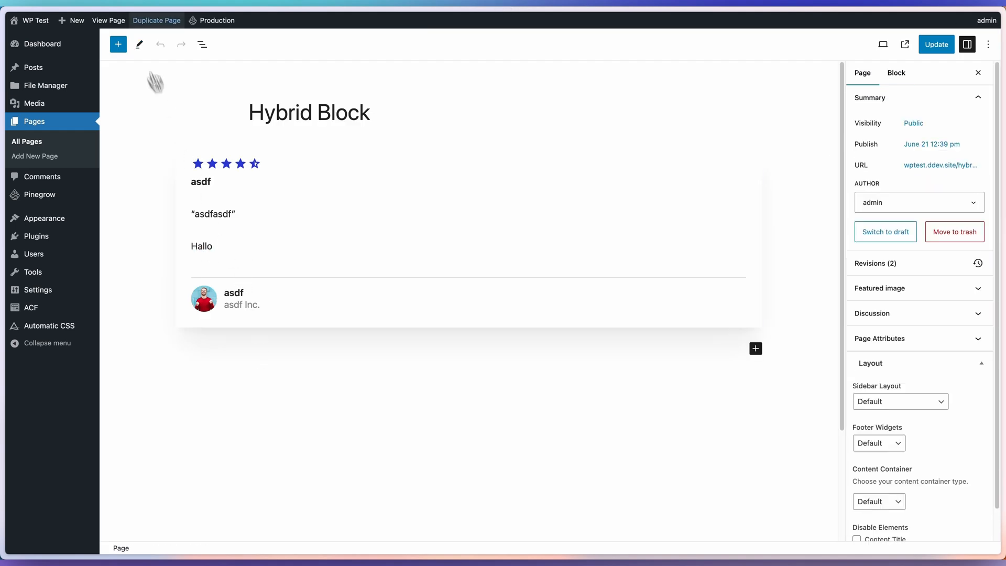
click(120, 22)
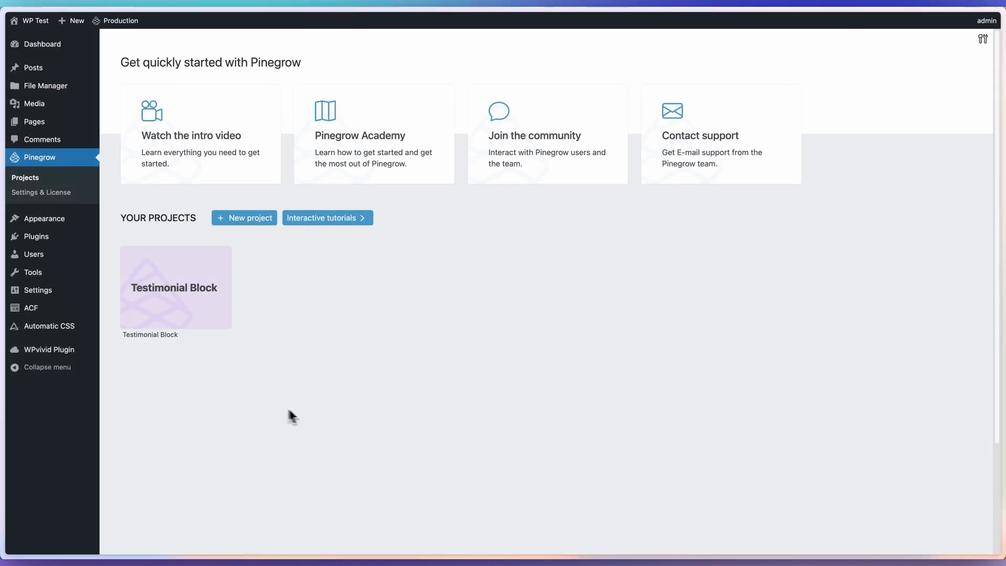
Create a new ACF field group titled "Block - Testimonial"
mouse_move(50, 309)
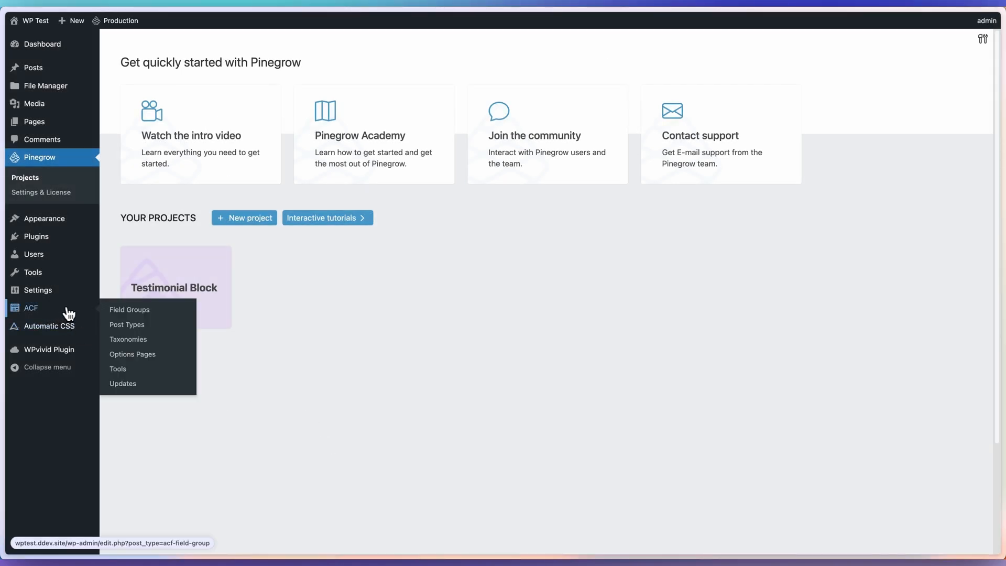
click(127, 313)
click(224, 88)
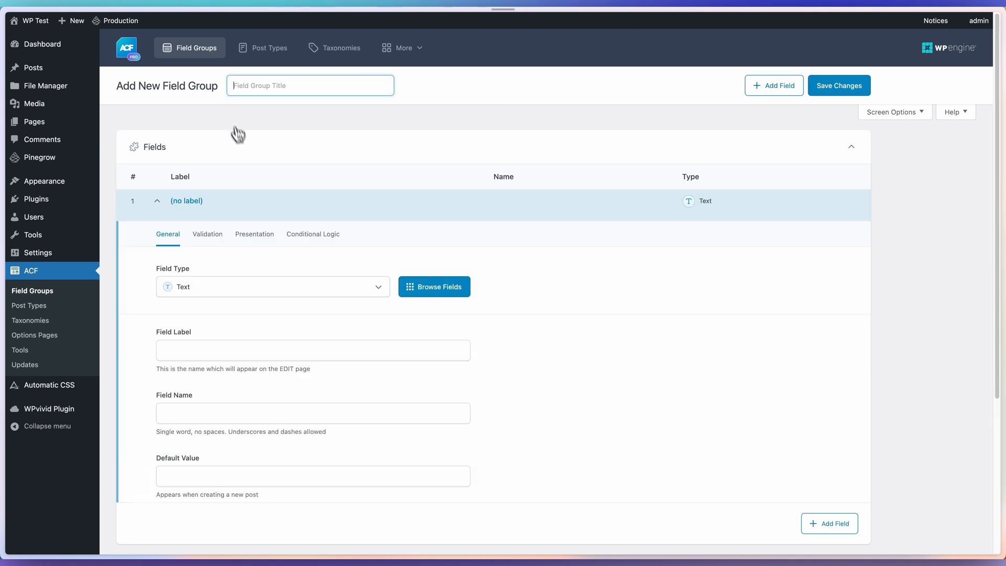
text(Block - Testimonial)
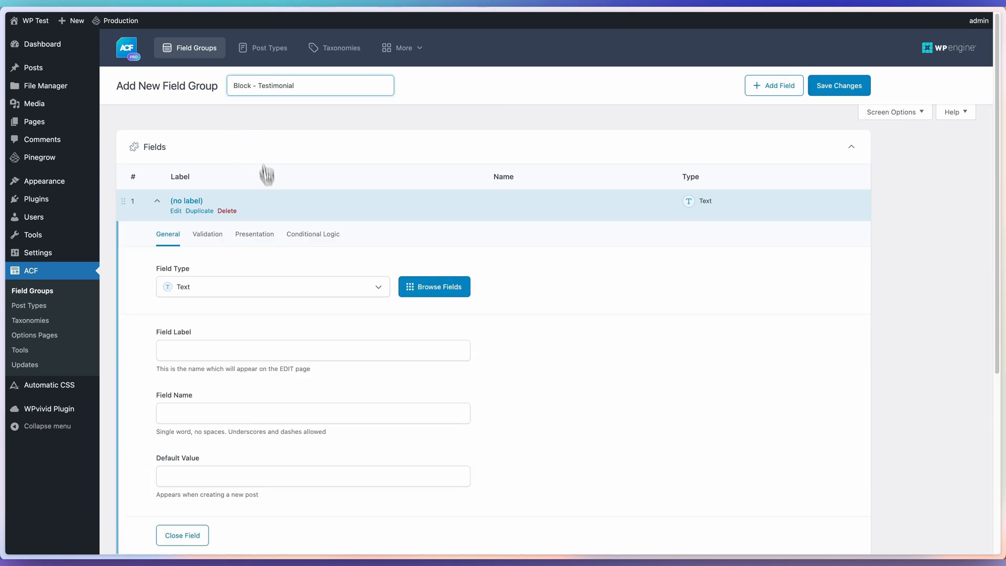
click(198, 348)
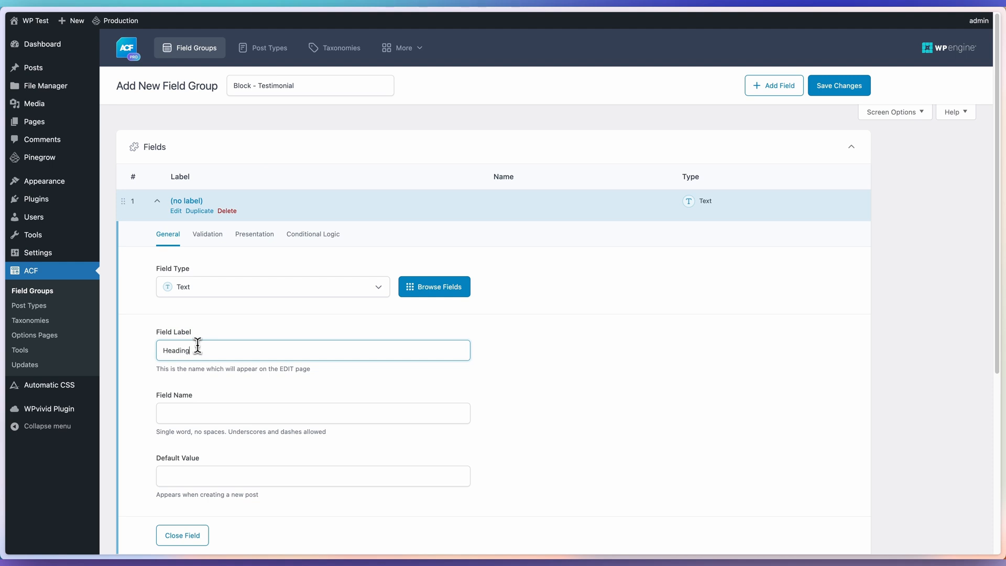
key(Tab)
key(shift+Tab)
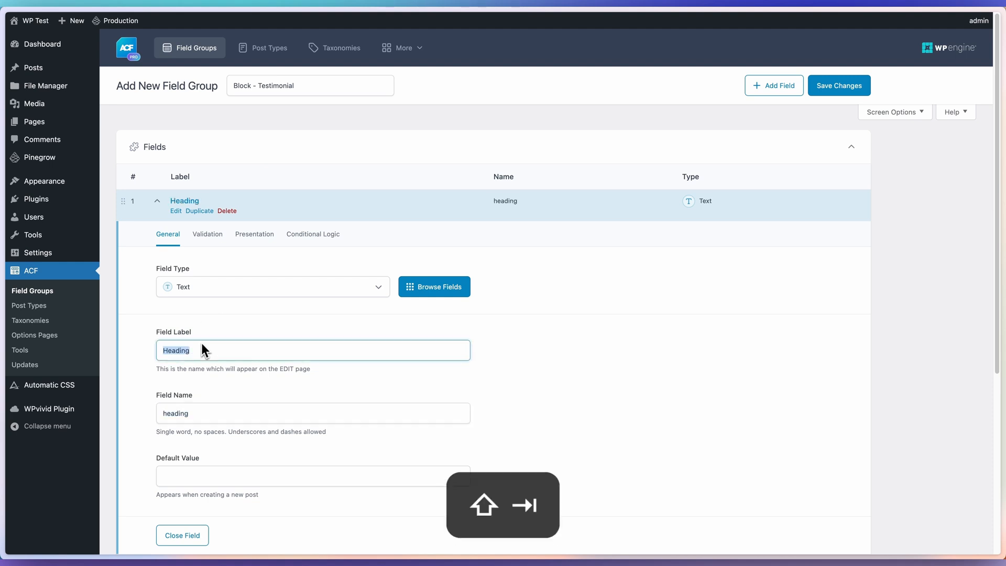
Make the first field a Number field with the label "Rating" and the name "rating"
click(209, 291)
click(206, 380)
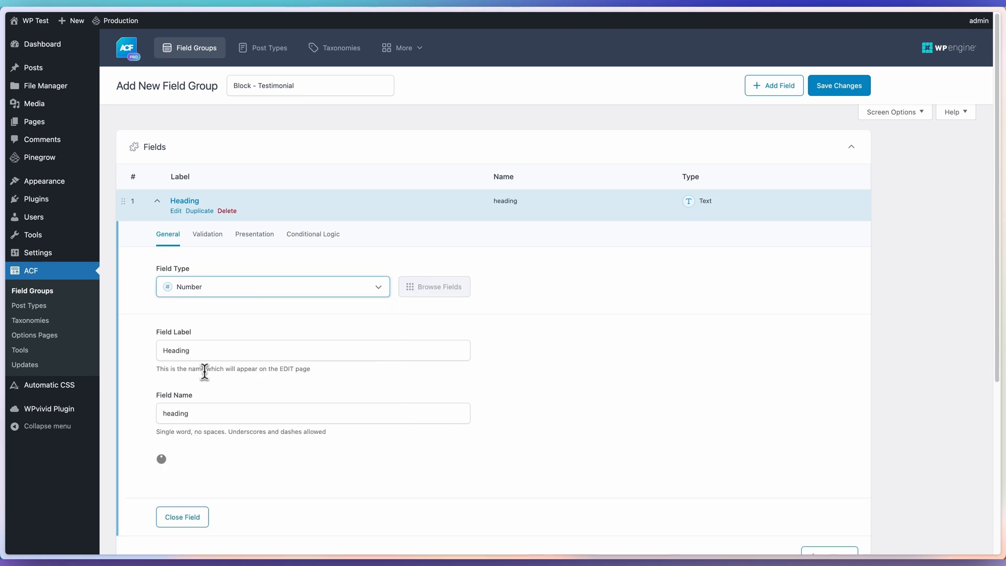
key(Tab)
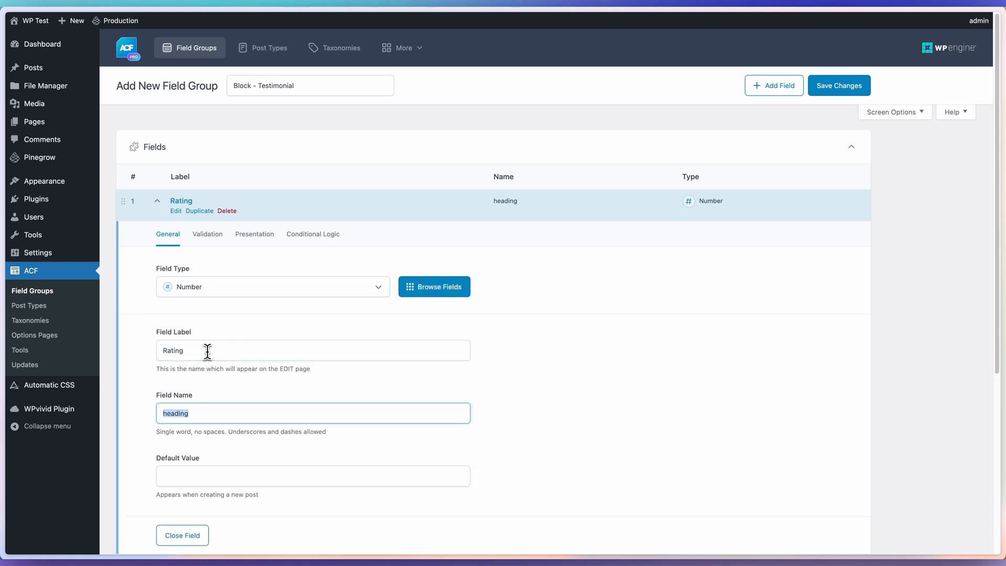
text(rating)
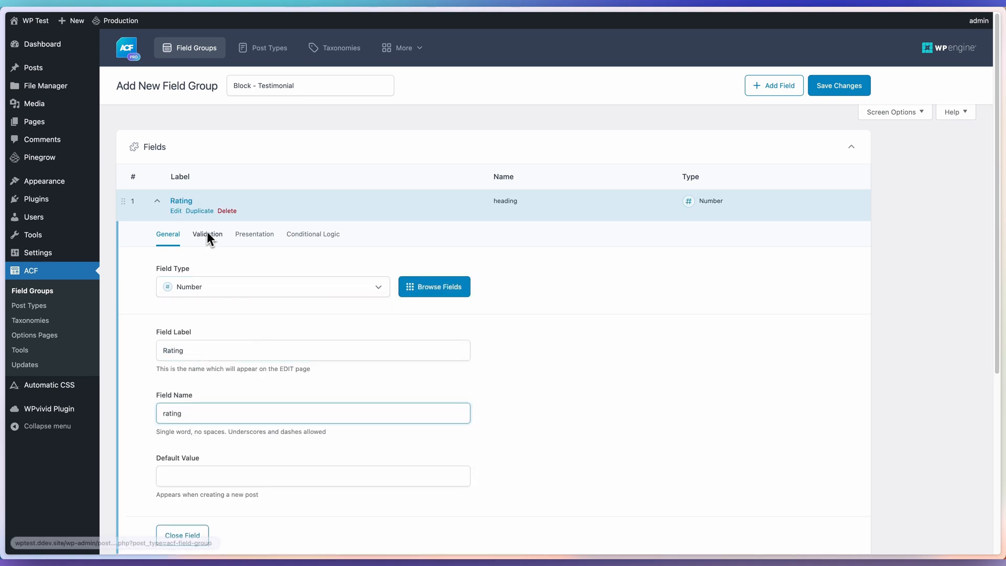
Limit the Rating field to a minimum of 1 and a maximum of 5, and enter its step size
click(247, 234)
click(210, 237)
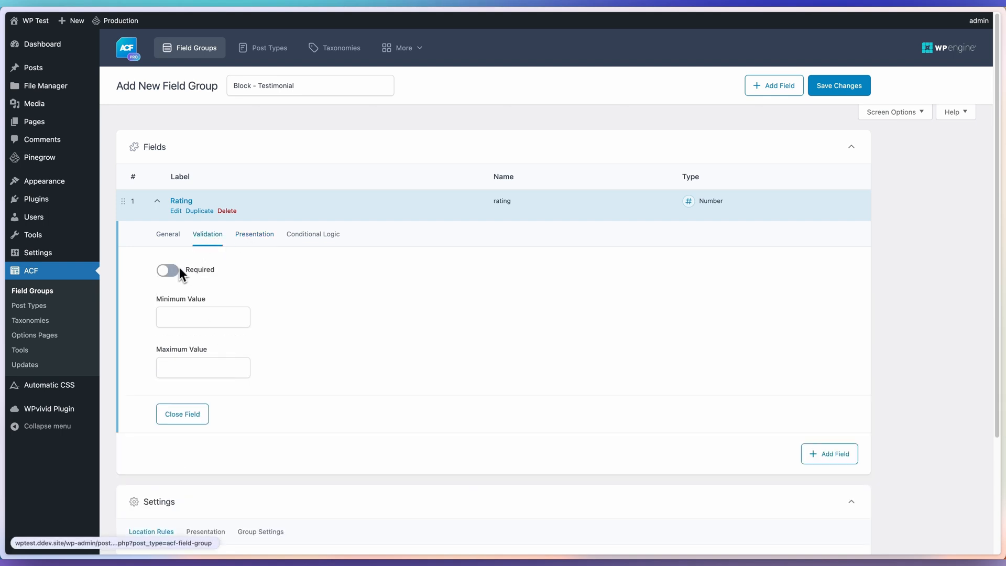
click(178, 317)
click(182, 368)
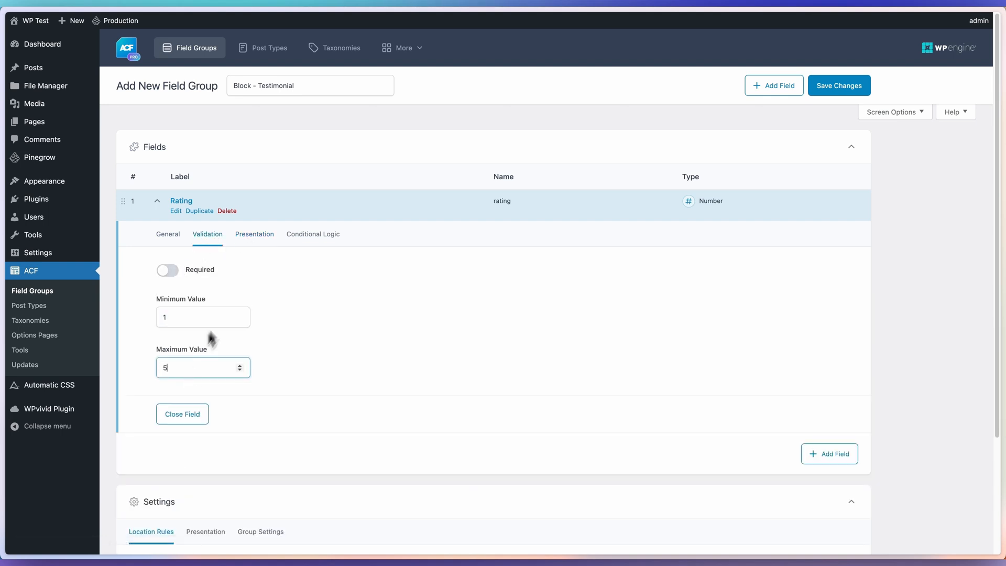
click(255, 235)
click(192, 433)
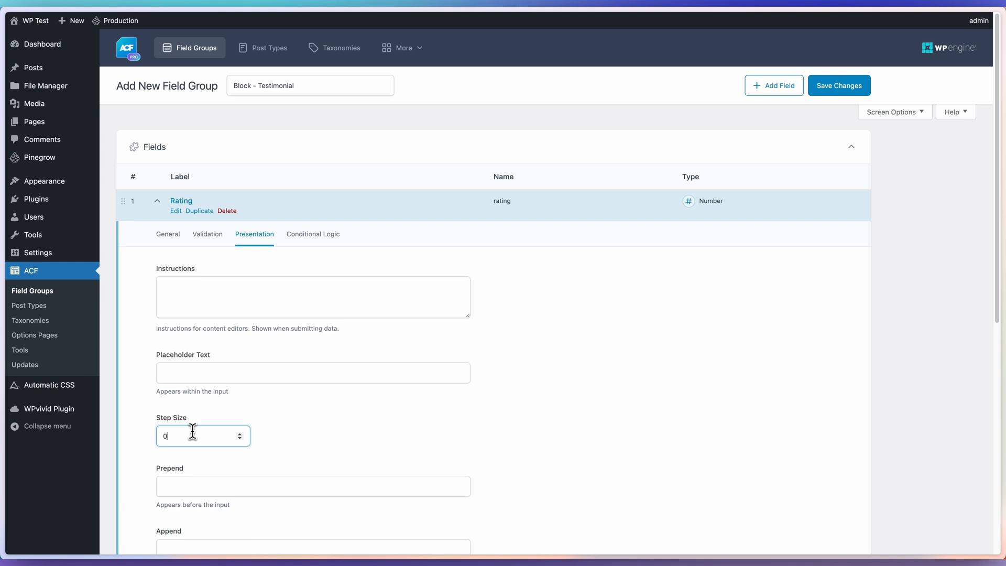
click(256, 202)
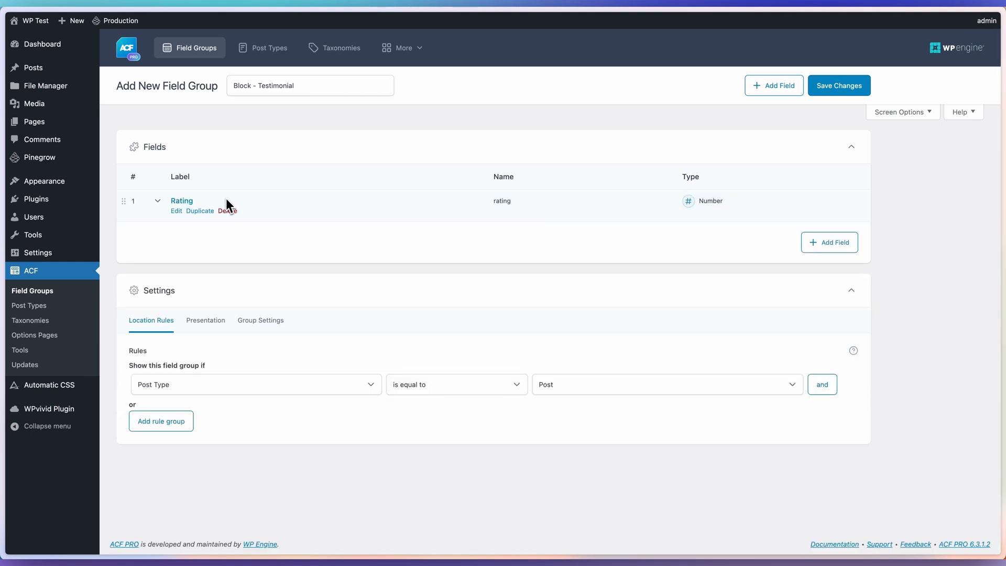
Add a second field of type Text with the label "Heading" and the name "heading"
click(799, 243)
click(201, 384)
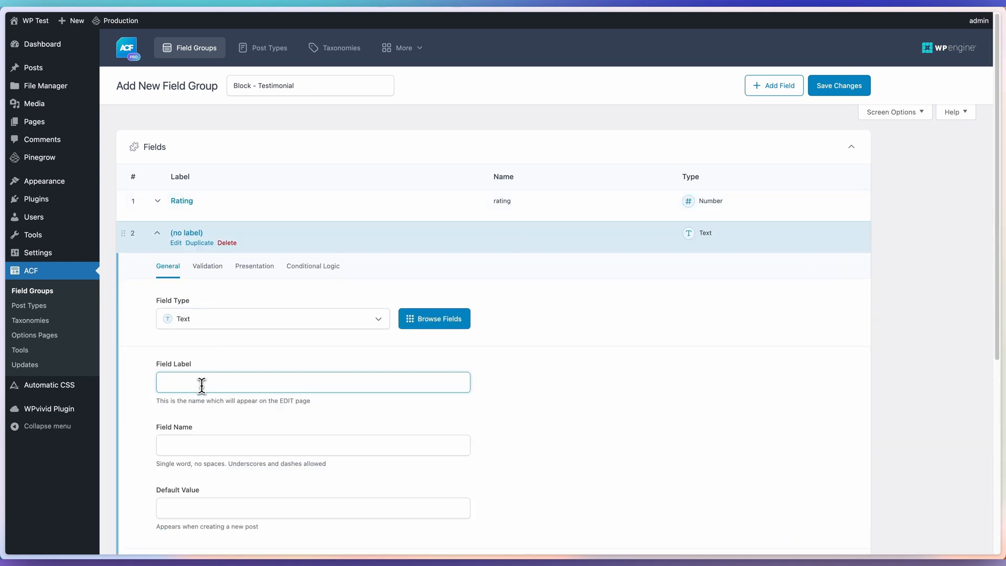
key(Tab)
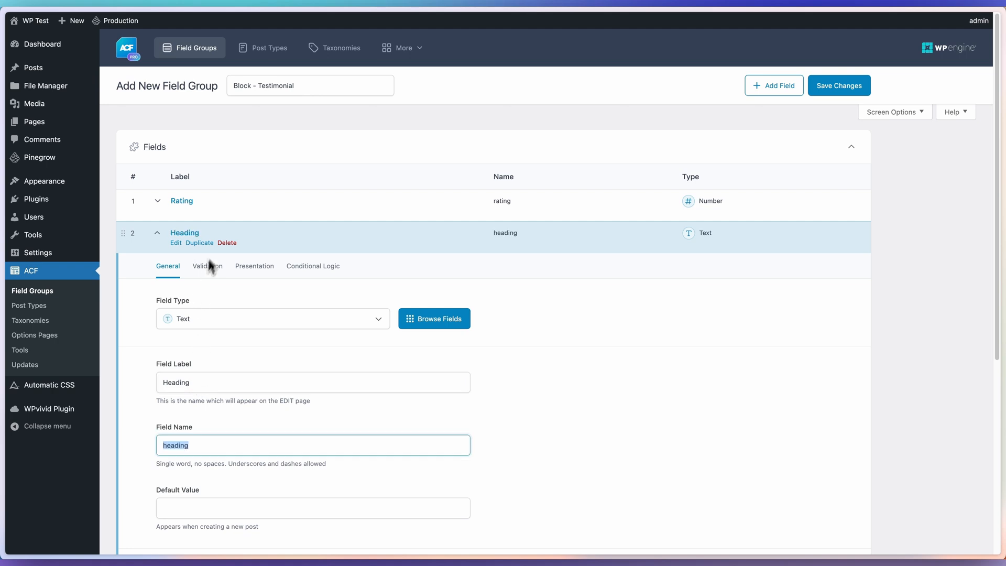
click(231, 243)
Add a third field of type Text Area with the label "Text" and the name "text"
click(828, 272)
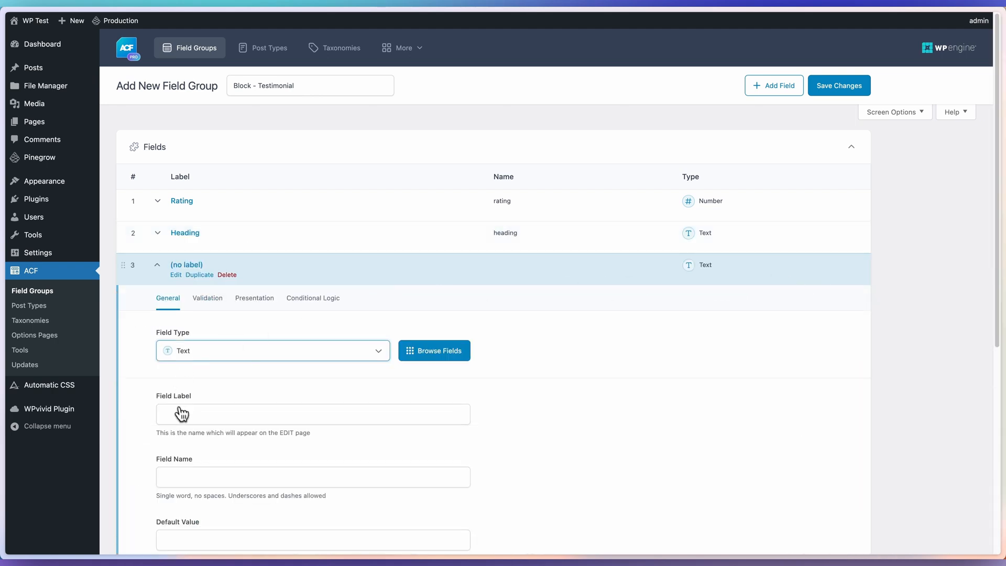
click(207, 354)
click(220, 131)
click(214, 418)
text(Text)
key(Tab)
scroll(214, 418, down, 1)
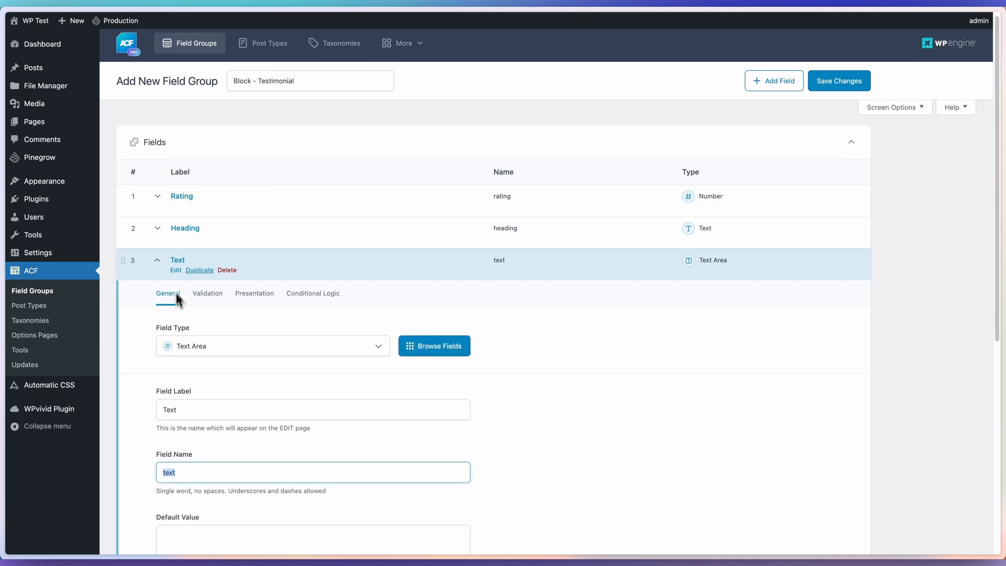
click(203, 260)
Add a fourth field of type Text with the label "Name" and the name "name"
click(818, 306)
click(193, 447)
text(Name)
key(Tab)
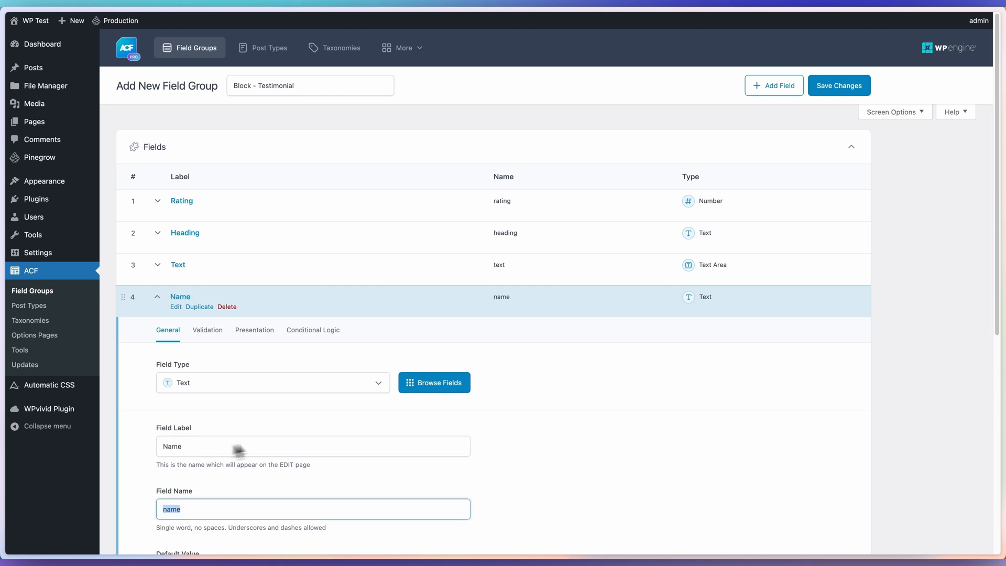
click(250, 296)
Add a fifth field of type Text with the label "Company" and the name "company"
click(813, 342)
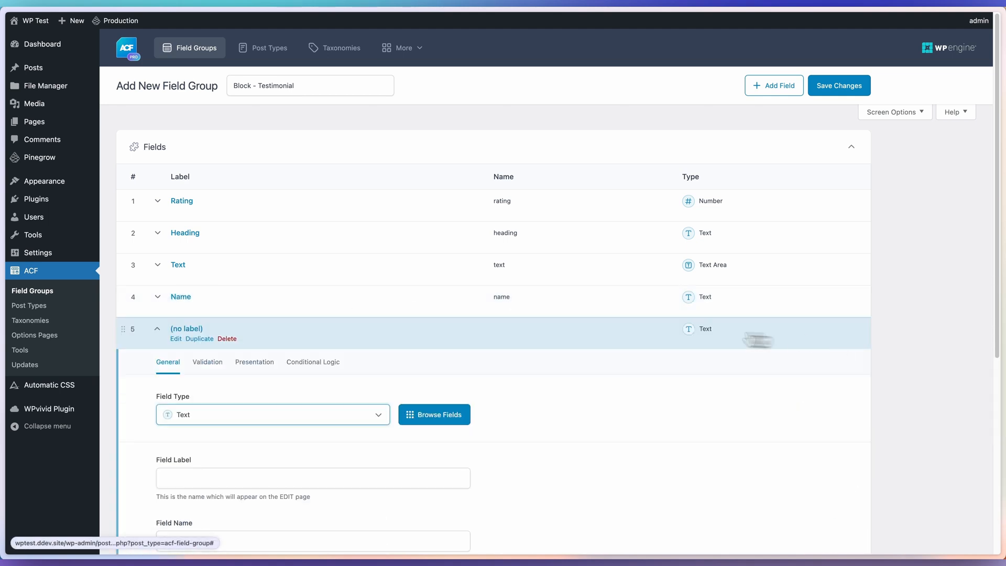
click(194, 477)
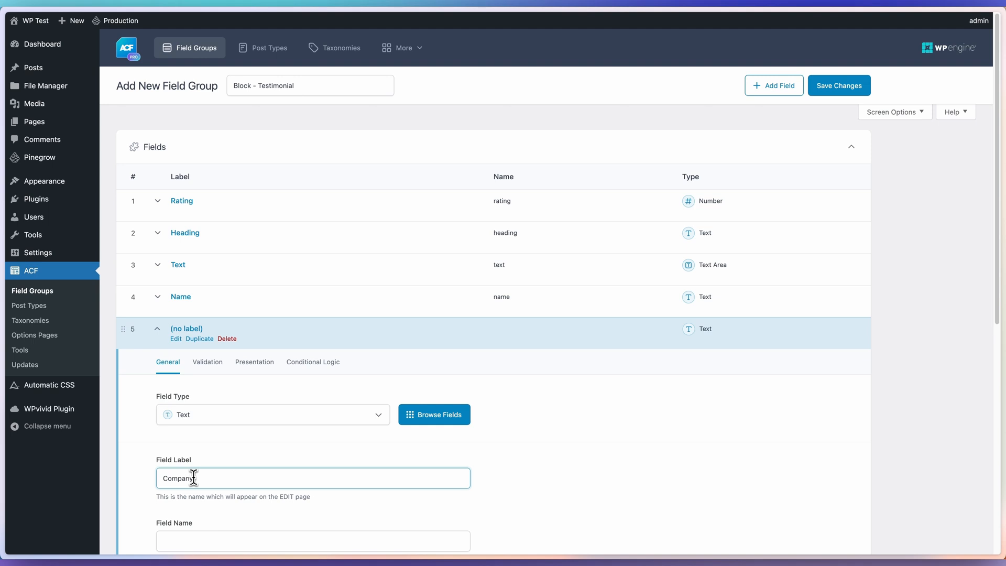
click(274, 329)
Set the field group's location rule to Block, check the available block types, and save the field group
click(842, 93)
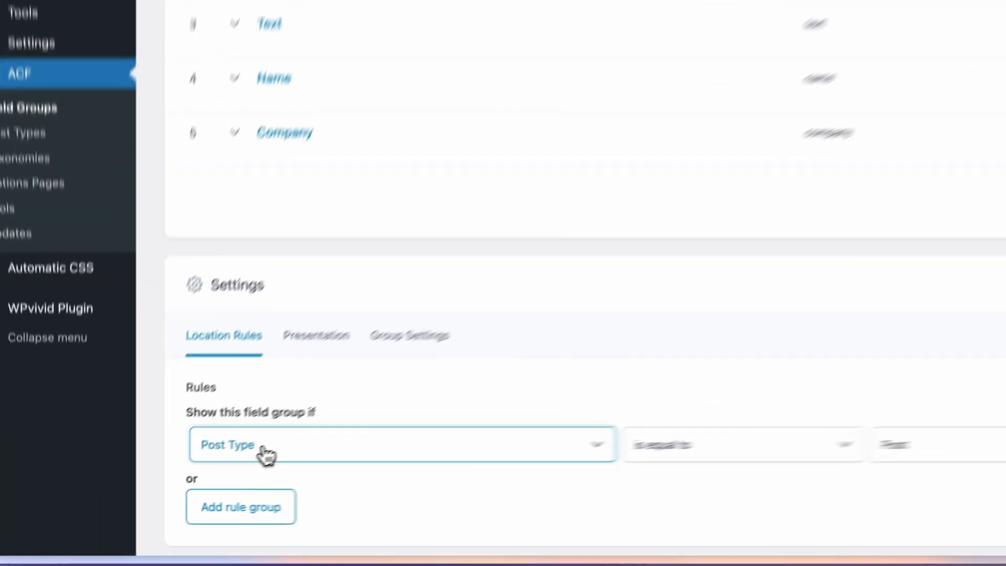
click(178, 513)
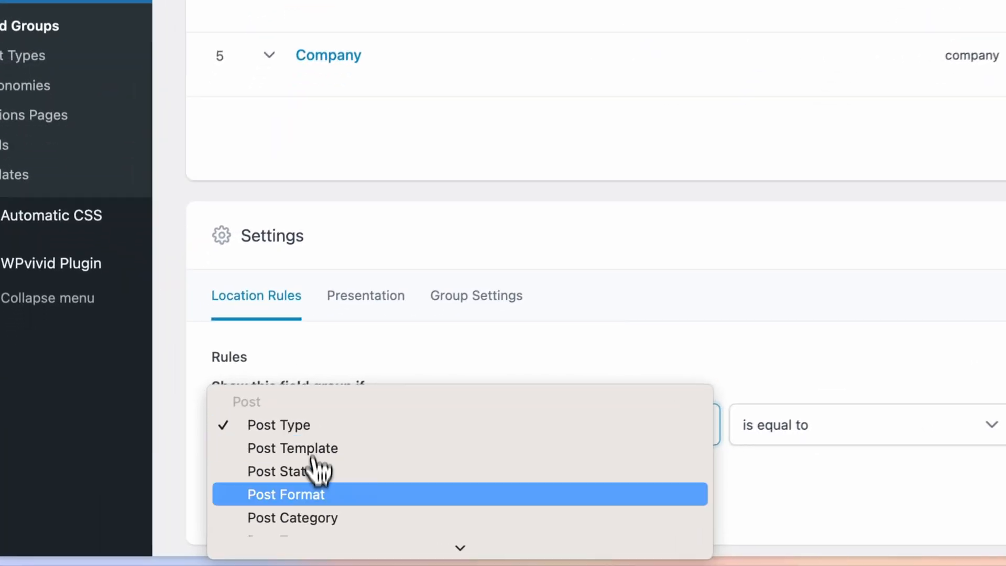
scroll(319, 488, down, 5)
click(314, 523)
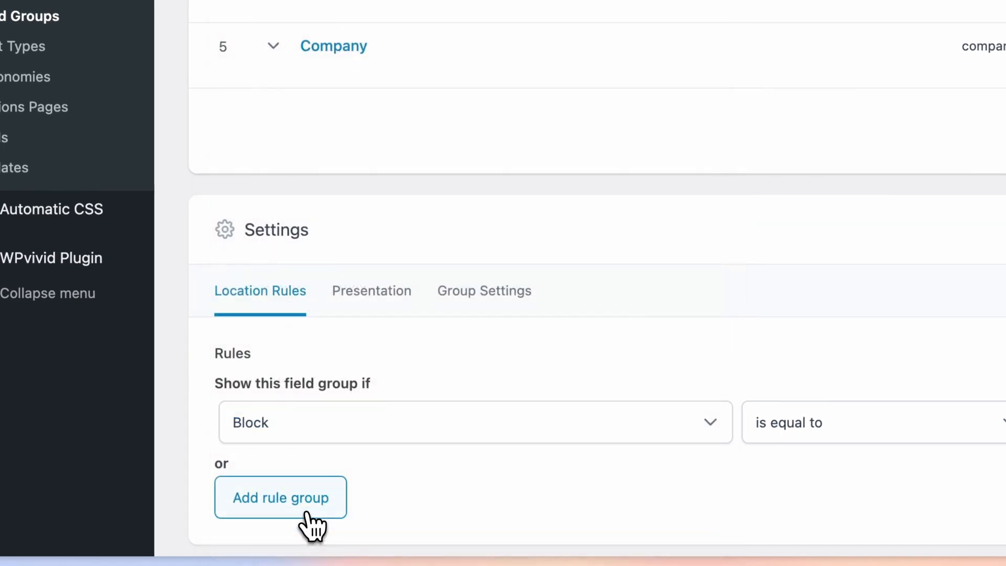
click(723, 436)
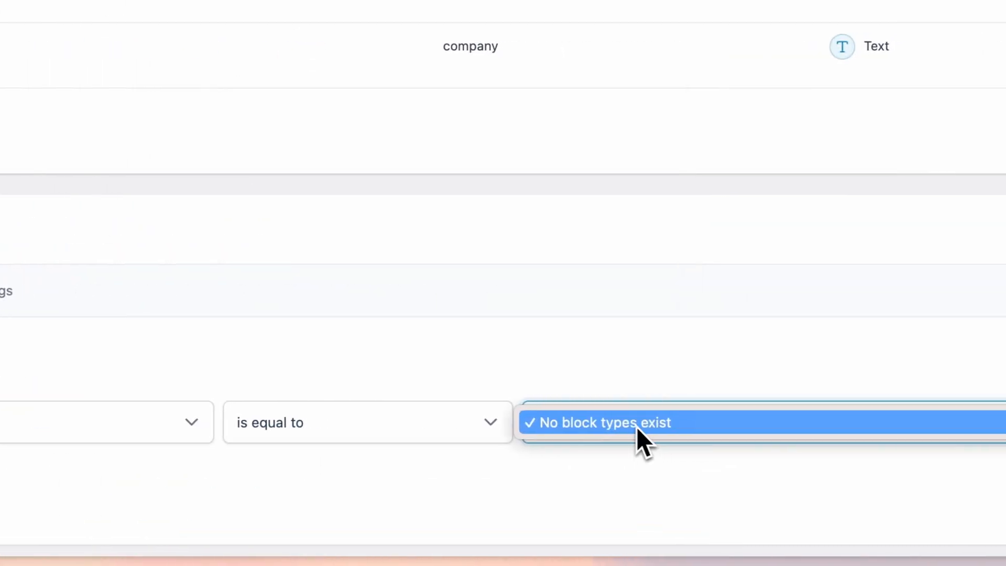
click(637, 426)
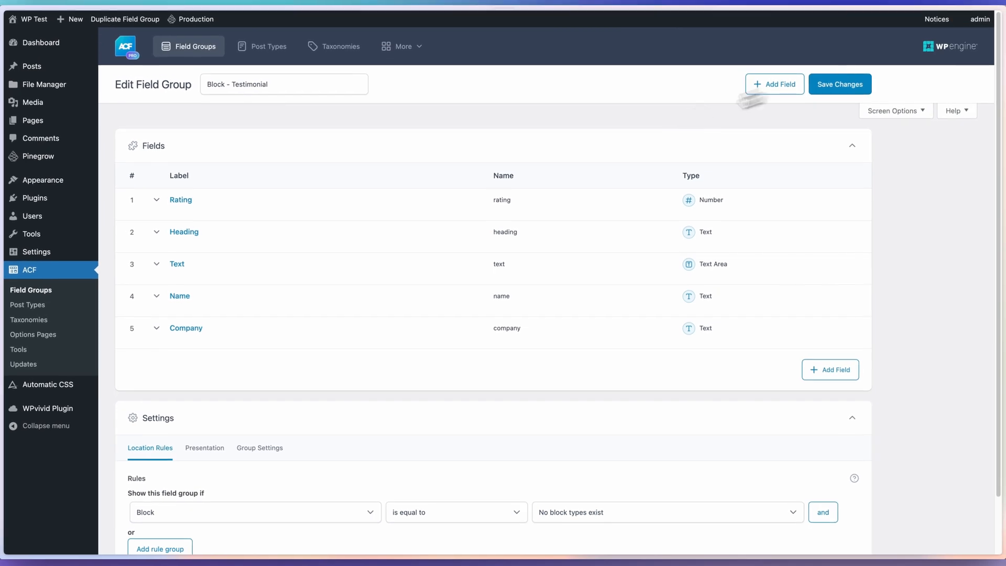
Open the Testimonial Block project in the Pinegrow editor
click(70, 157)
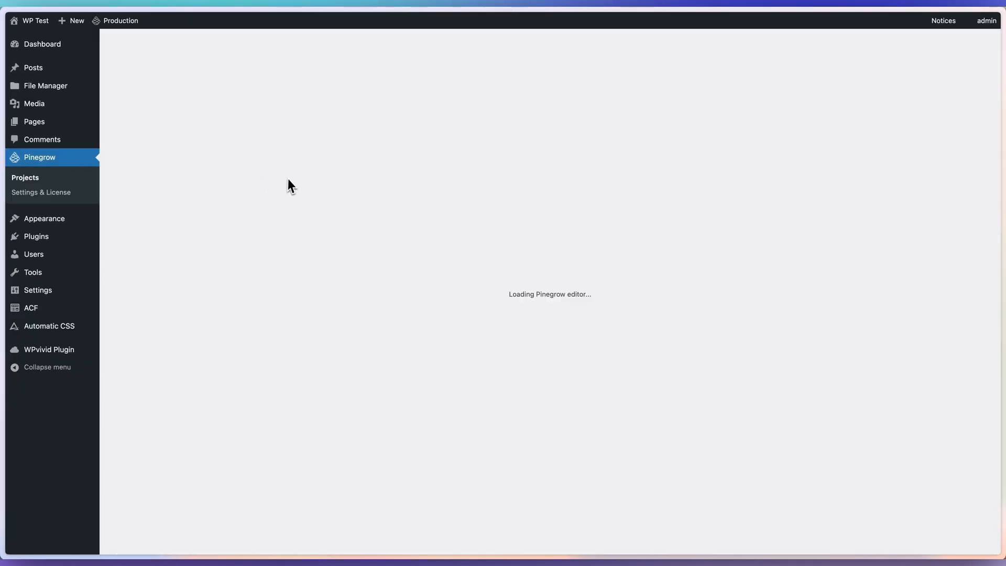
click(169, 259)
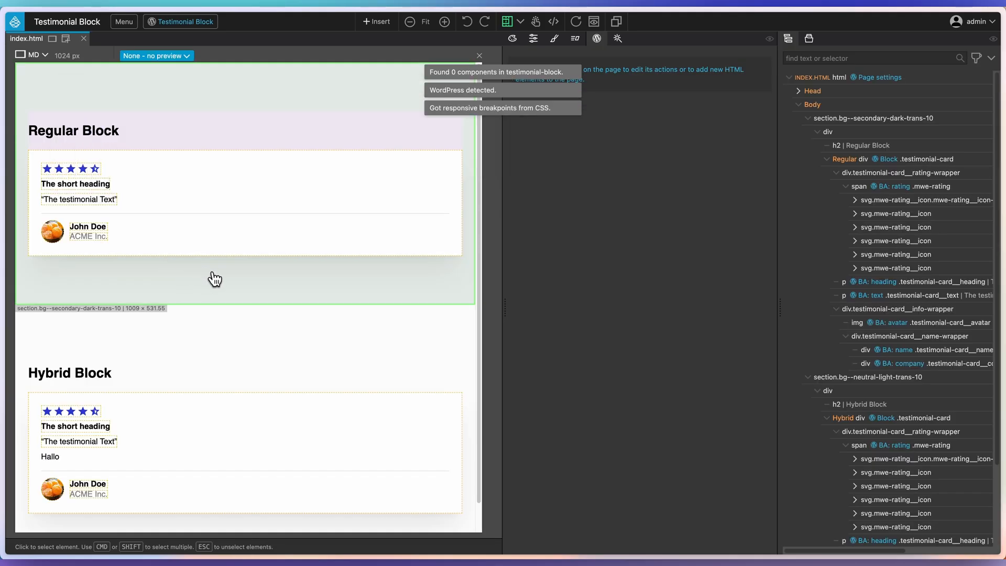
scroll(218, 291, down, 1)
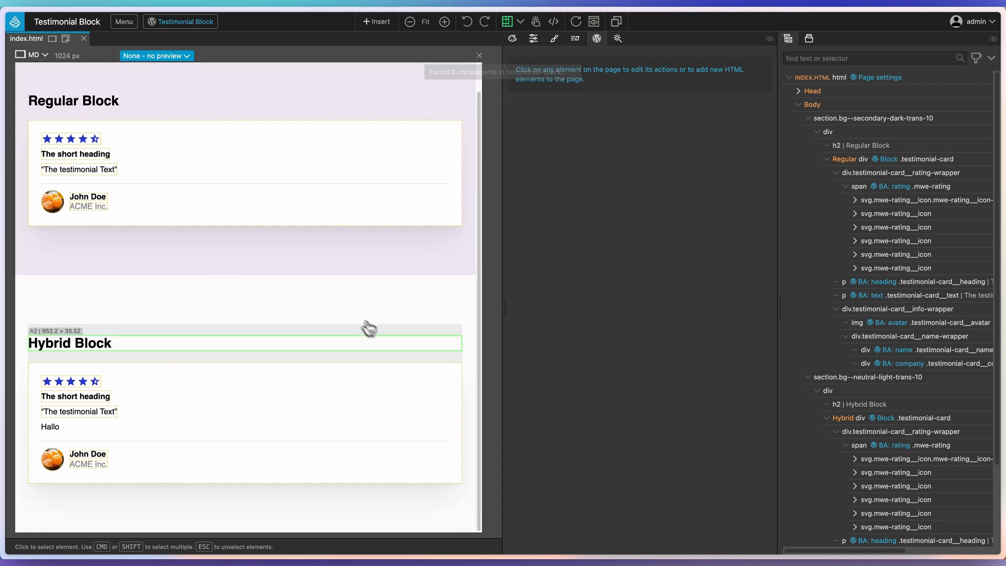
Duplicate the Hybrid Block section and move the copy above the Regular Block section, as the first element in Body
click(817, 131)
click(808, 118)
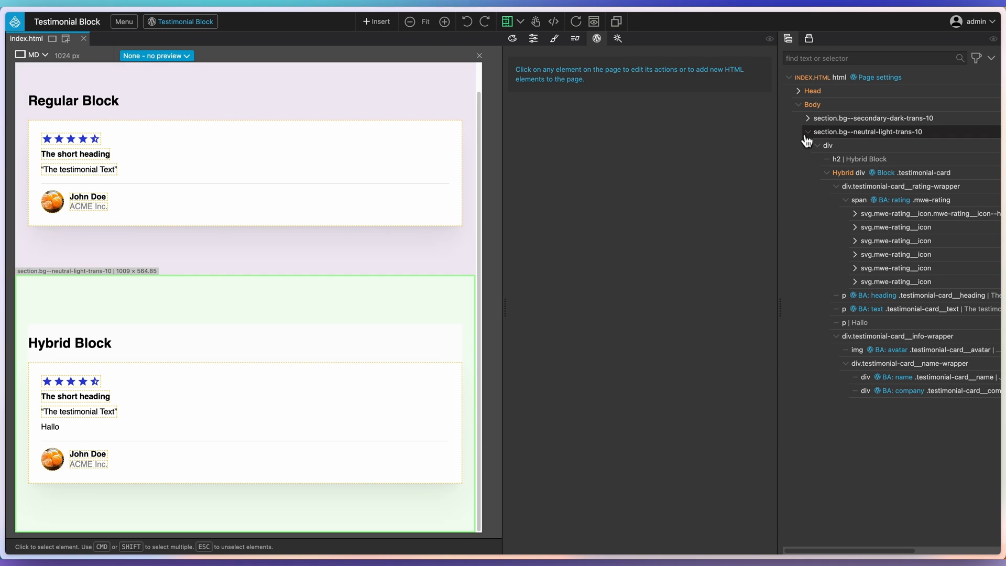
click(808, 131)
click(843, 135)
click(994, 98)
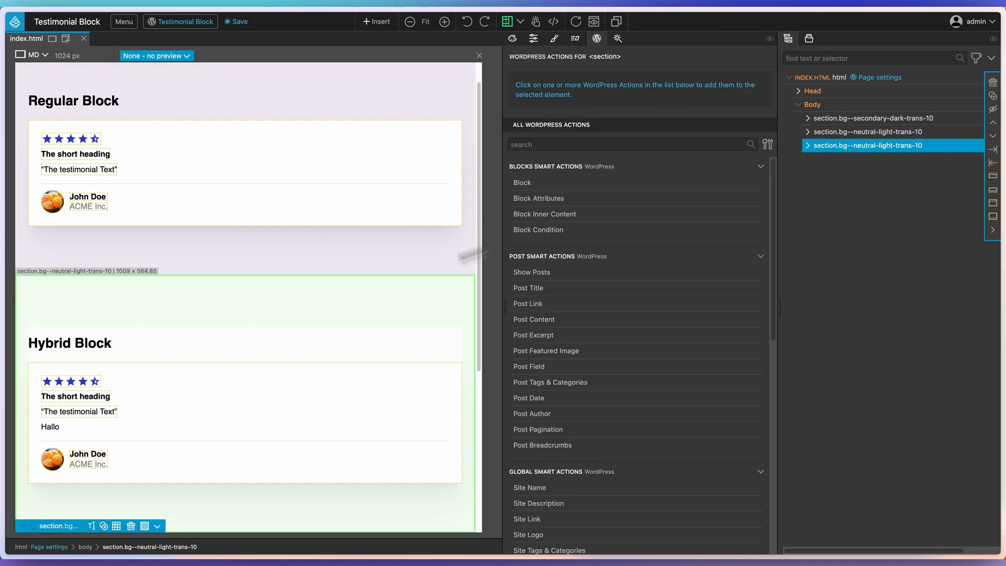
scroll(326, 321, down, 5)
drag(829, 158, 820, 117)
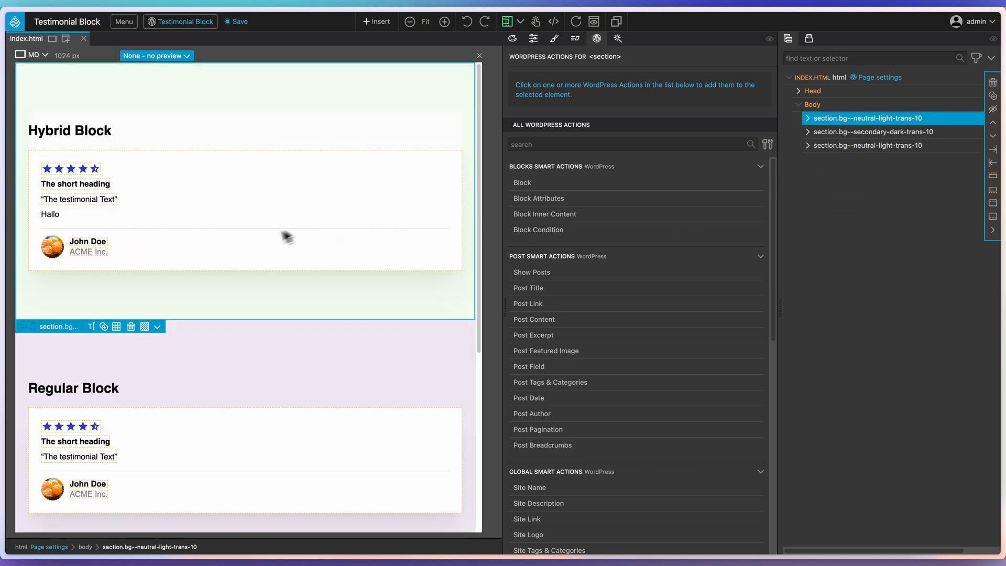
Change the heading of the duplicated section to "ACF Block"
click(290, 143)
double_click(46, 133)
double_click(46, 132)
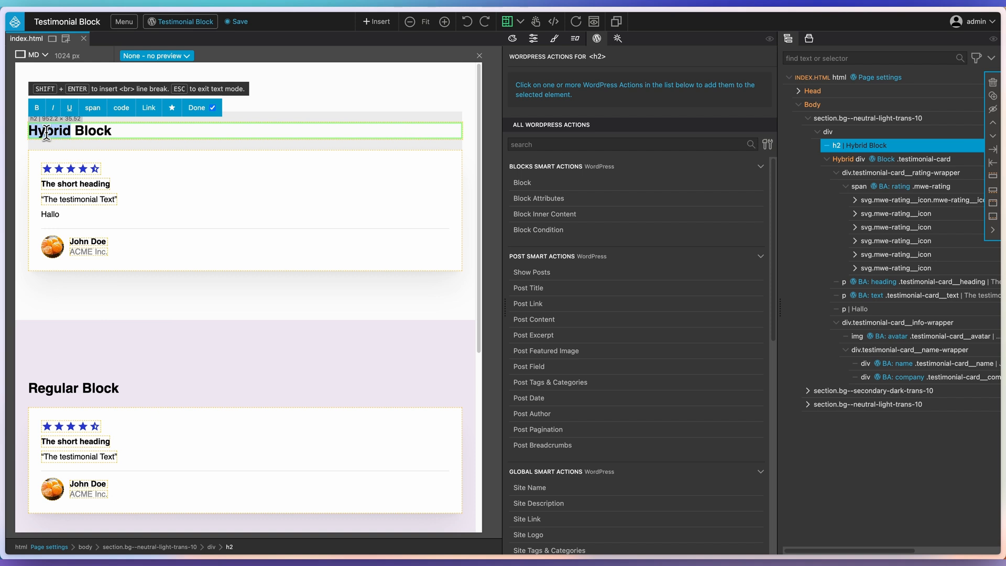
text(ACF)
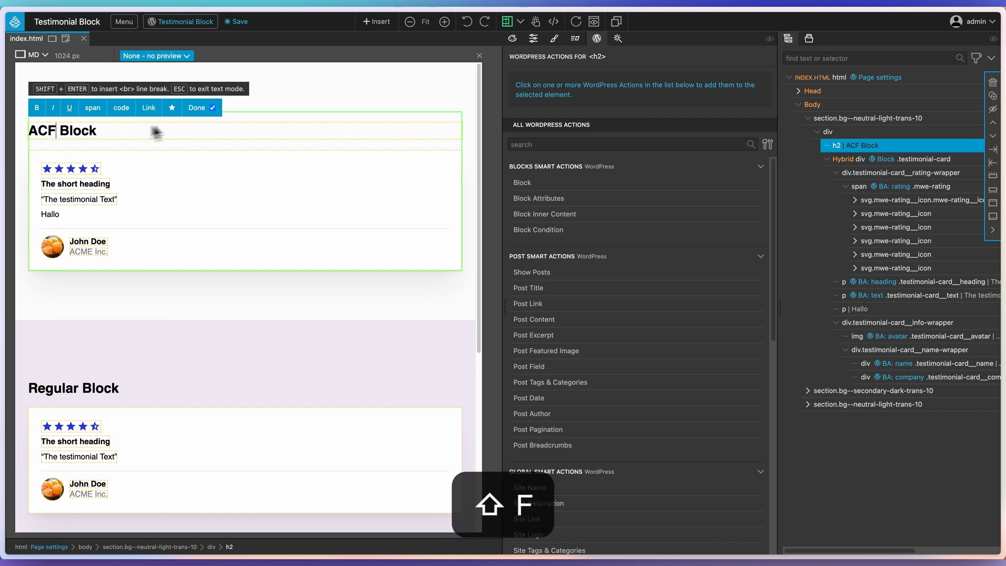
click(201, 109)
Set the copied block's unique id to testimonial-acf and its title to "Testimonial - ACF"
click(841, 160)
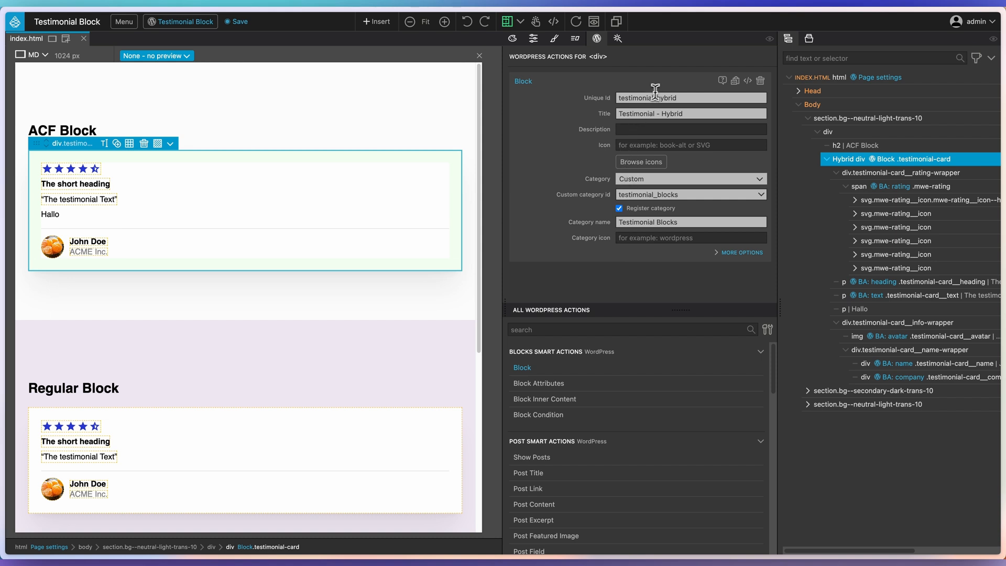
double_click(671, 97)
text(acf)
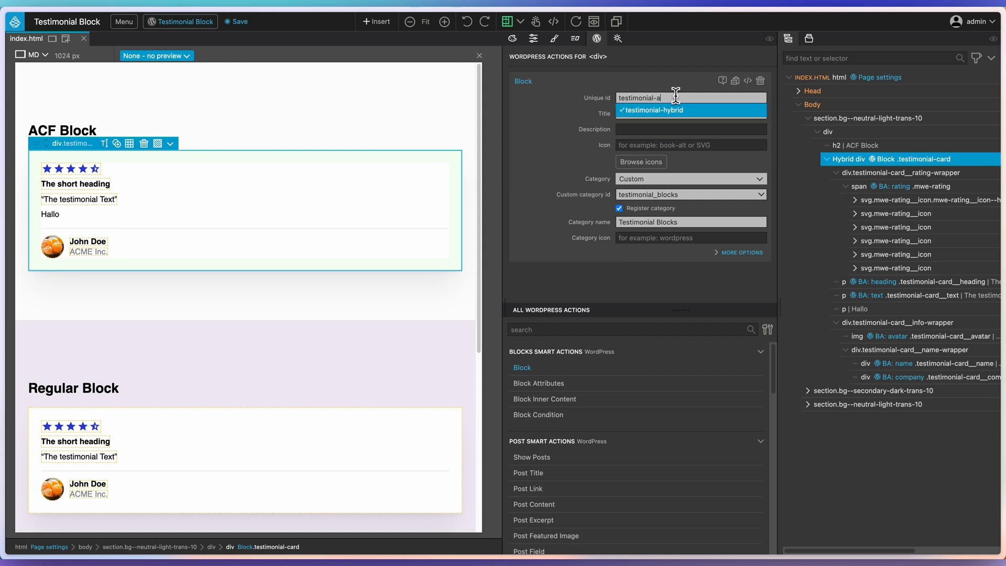
key(shift+alt+Left)
text(ACF)
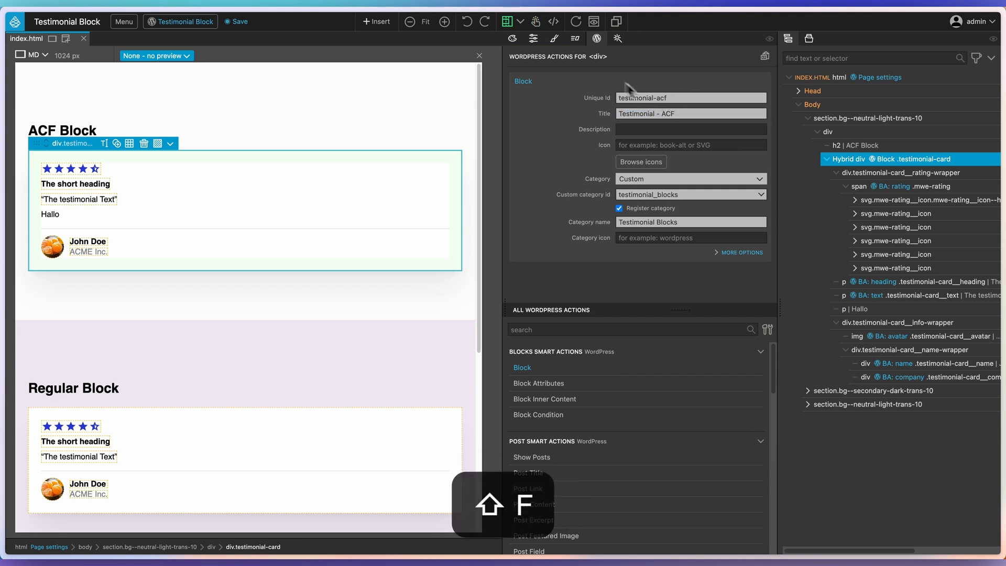
Rename the copied testimonial card element to ACF in its properties
click(533, 38)
click(600, 168)
text(ACF)
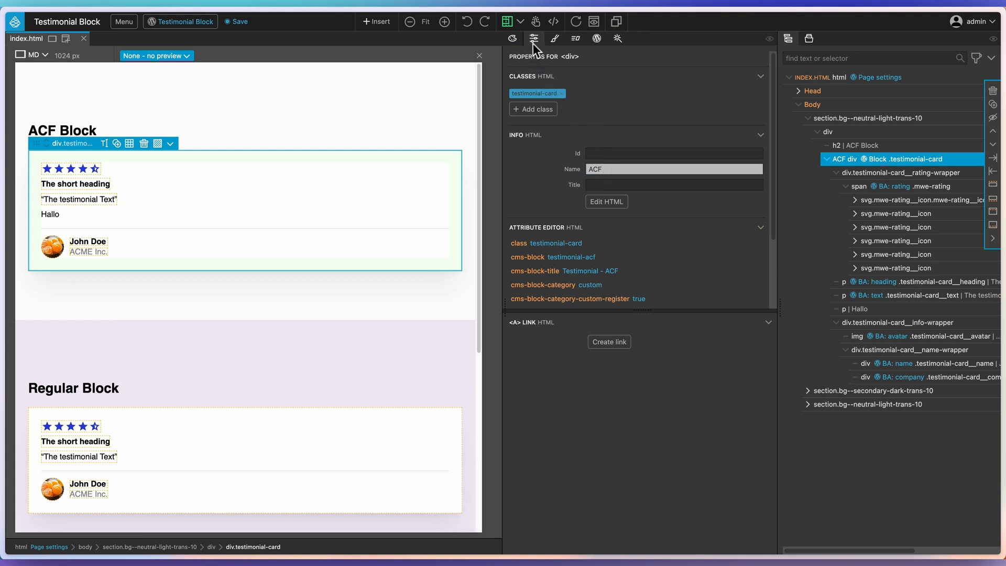
Replace the Block Attributes action on the ACF block's rating span with Display ACF Field for the field rating
click(893, 187)
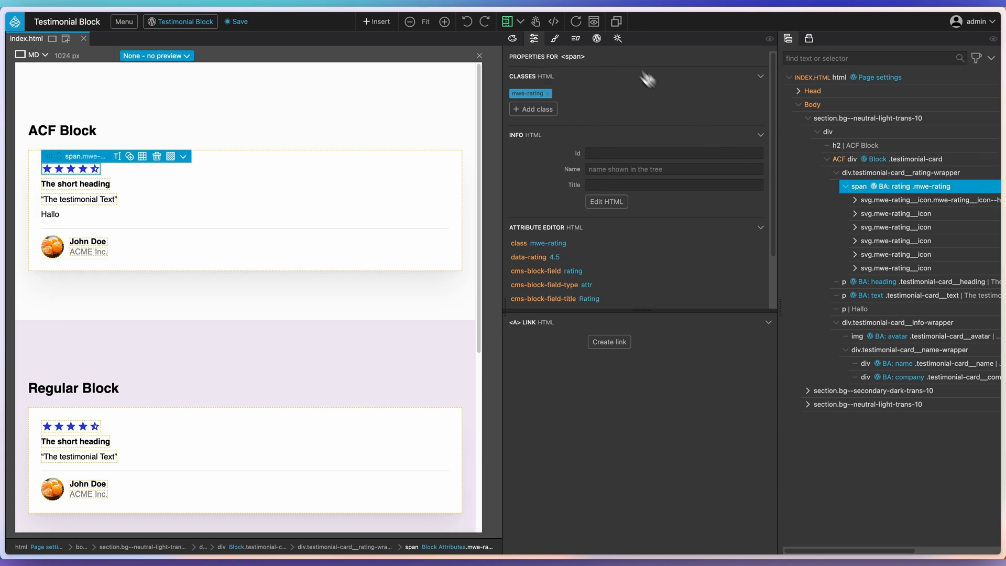
click(596, 38)
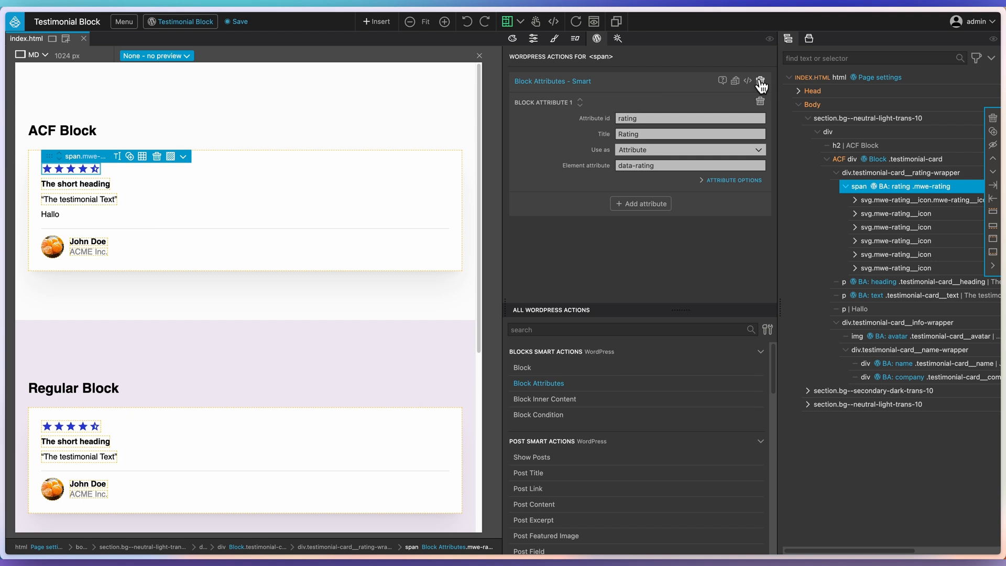
click(761, 82)
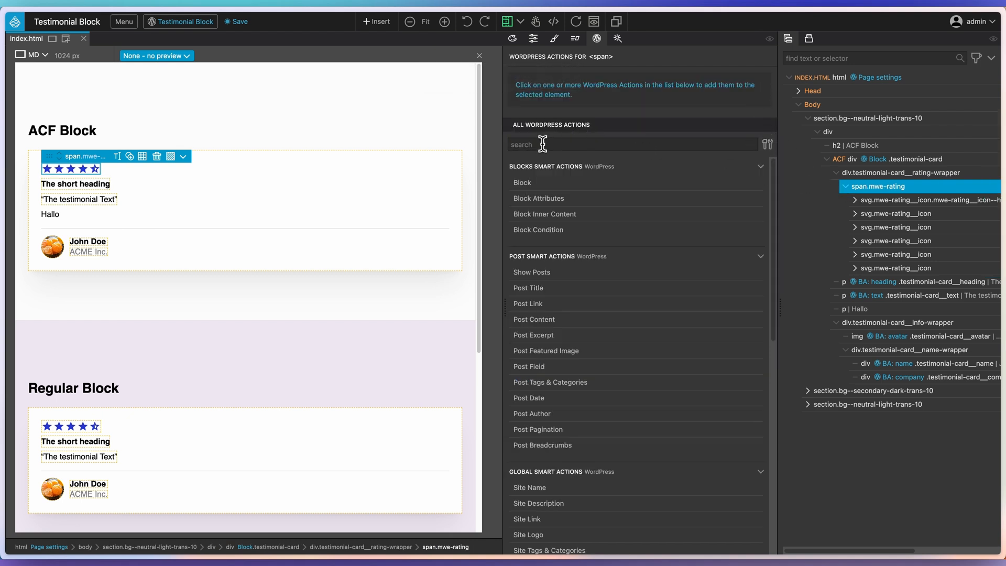
text(acf)
click(545, 183)
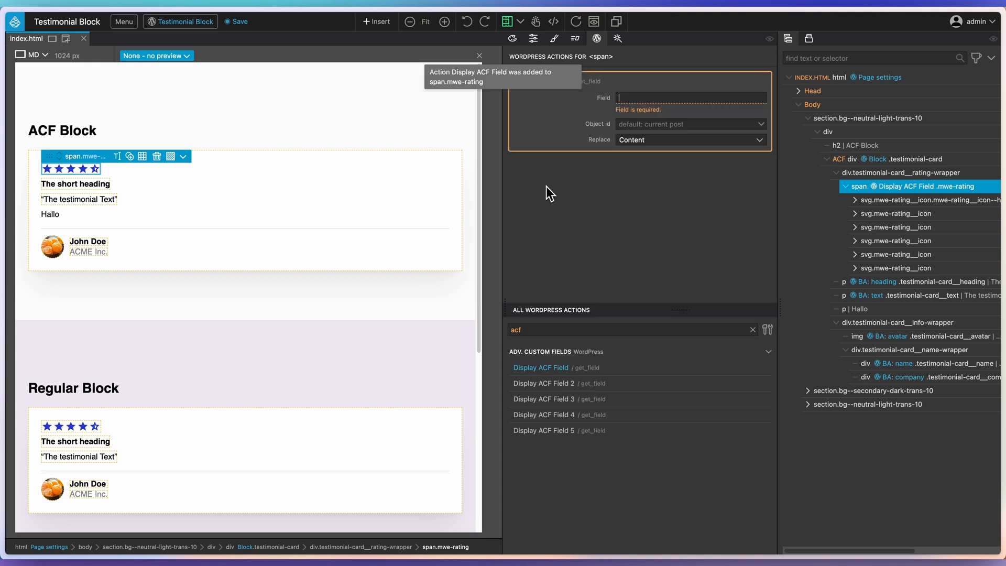
click(631, 101)
text(rating)
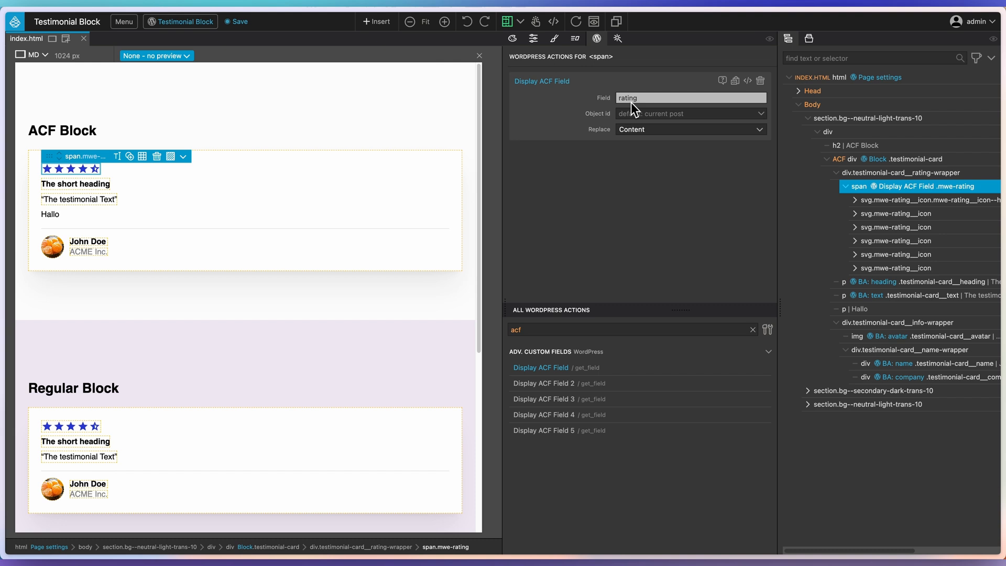
Make the rating's ACF field action replace the attribute data-rating instead of the content
click(636, 131)
click(644, 210)
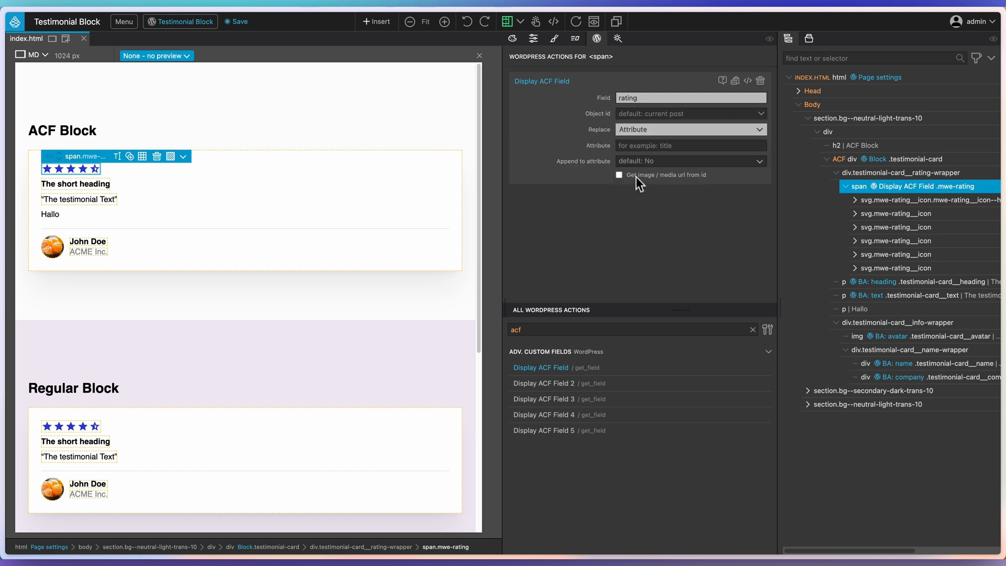
click(631, 146)
text(data-rating)
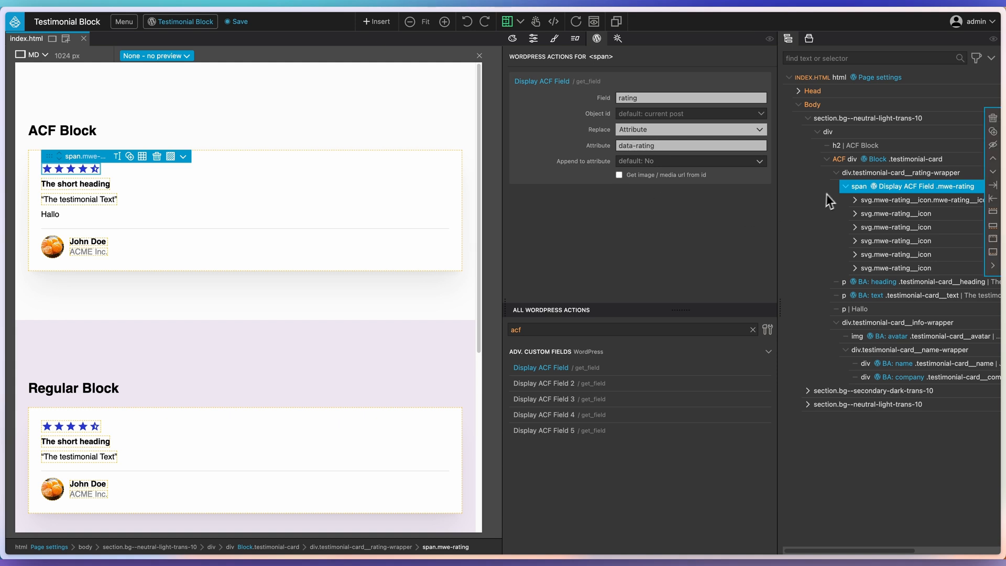
Replace the Block Attributes action on the ACF block's heading paragraph with Display ACF Field for the field heading
click(880, 281)
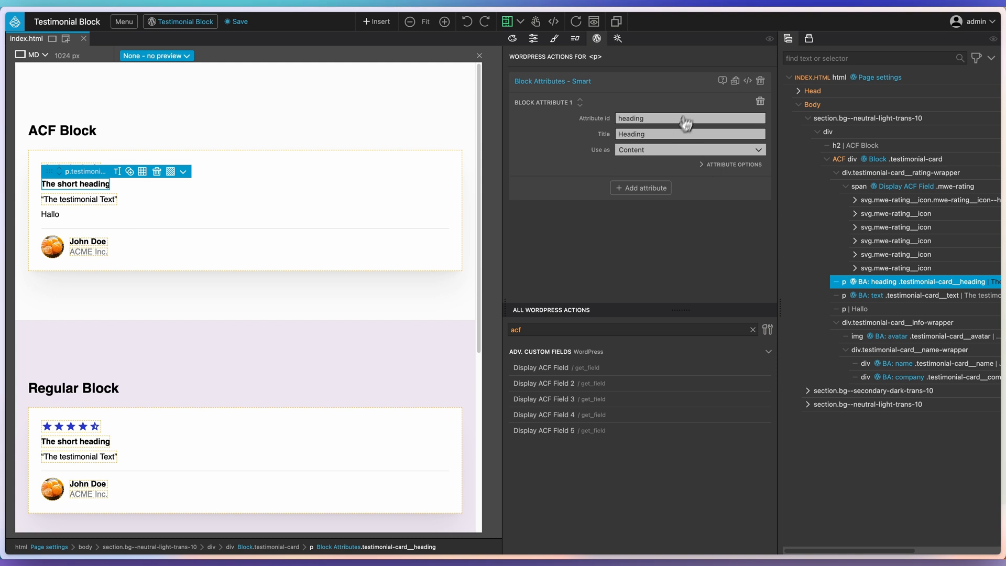
click(756, 84)
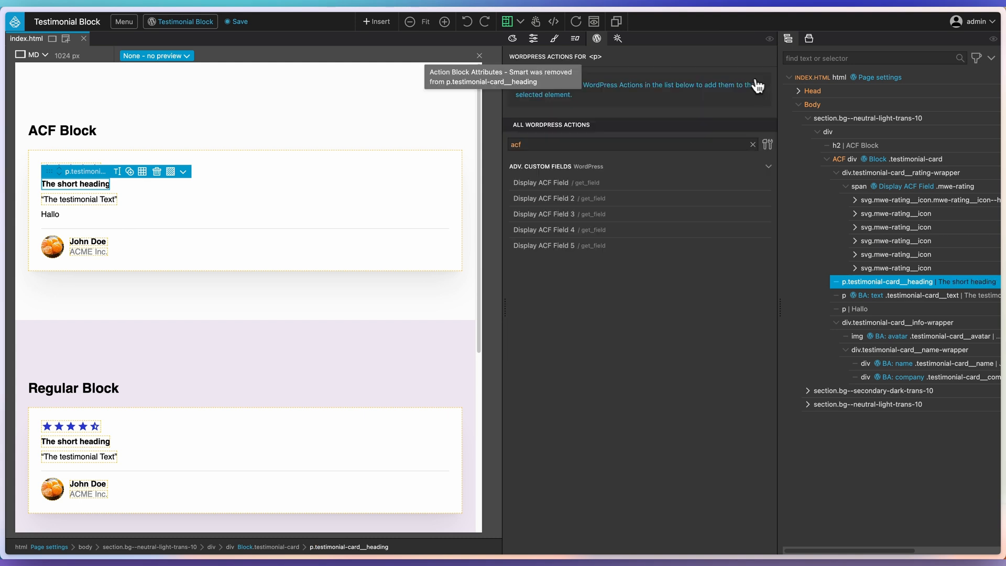
click(550, 182)
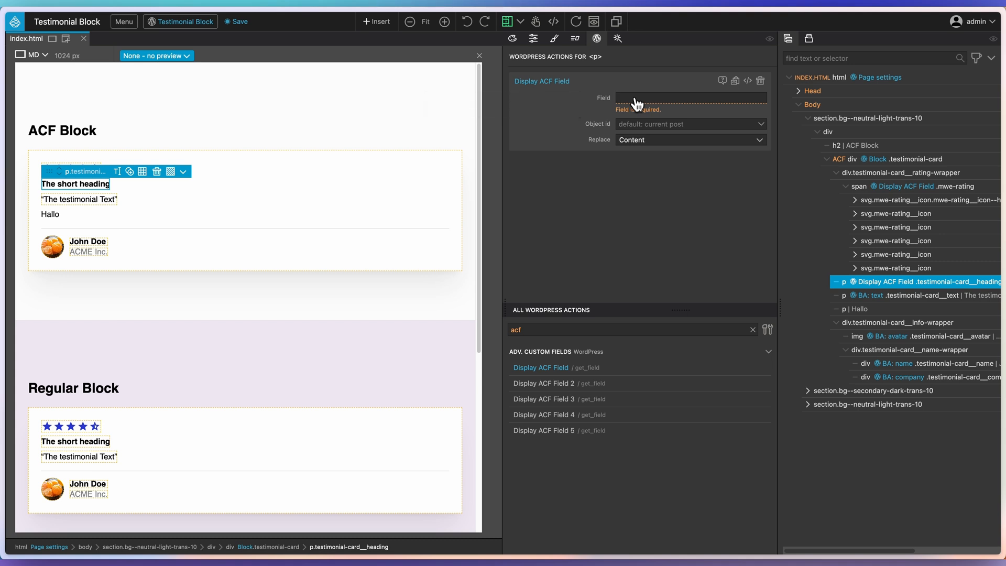
text(heading)
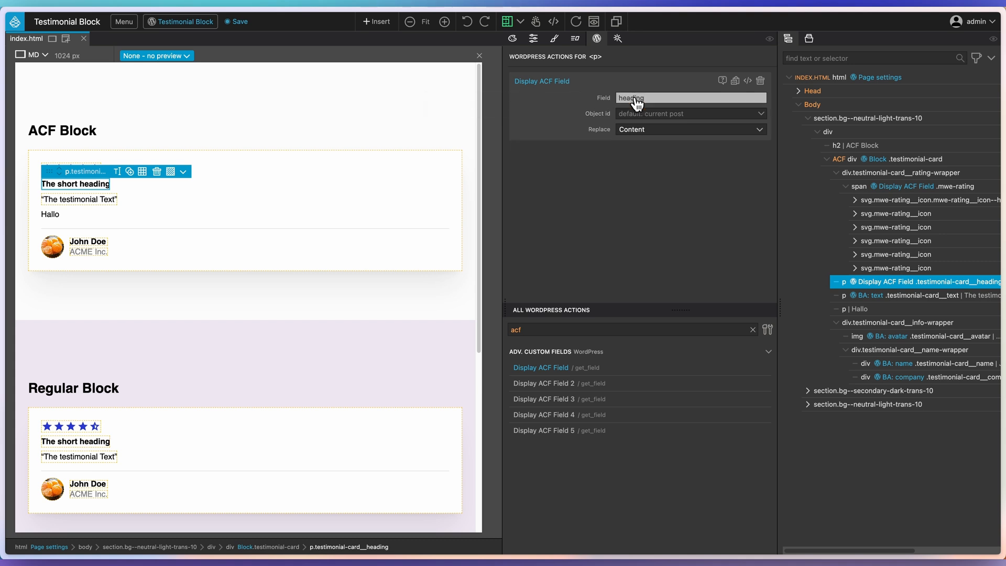
Replace the Block Attributes action on the ACF block's testimonial text with Display ACF Field for the field text
click(875, 297)
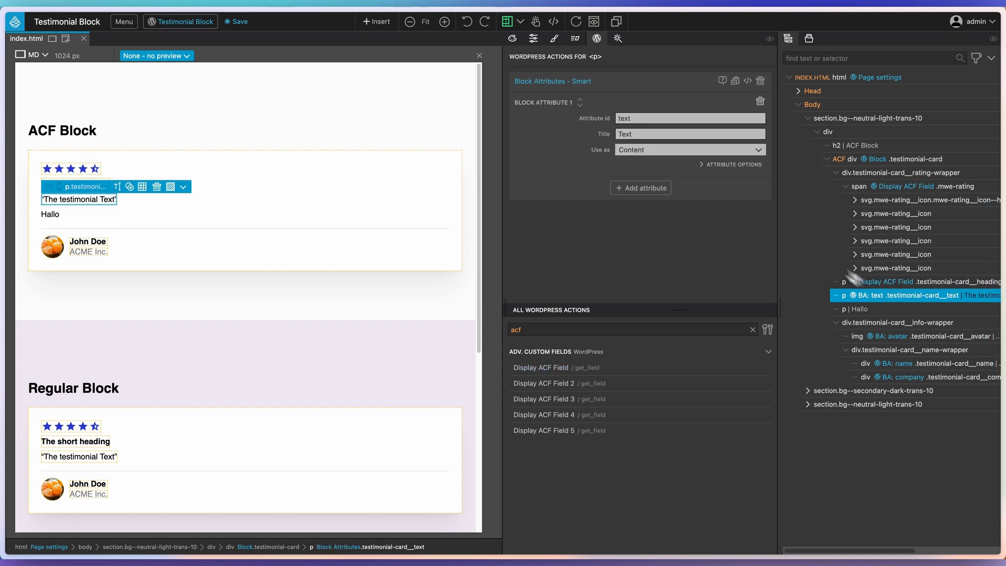
click(761, 81)
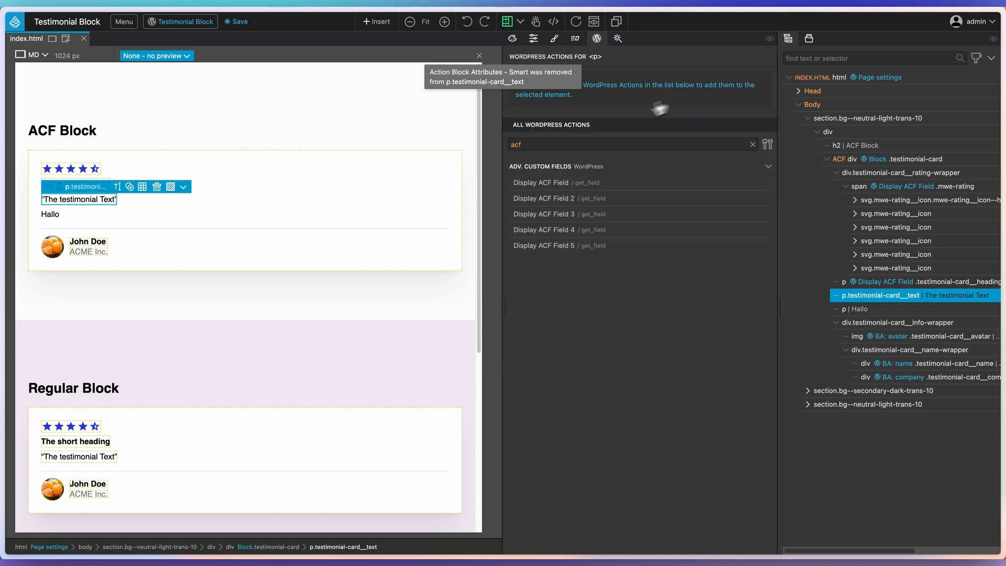
click(564, 183)
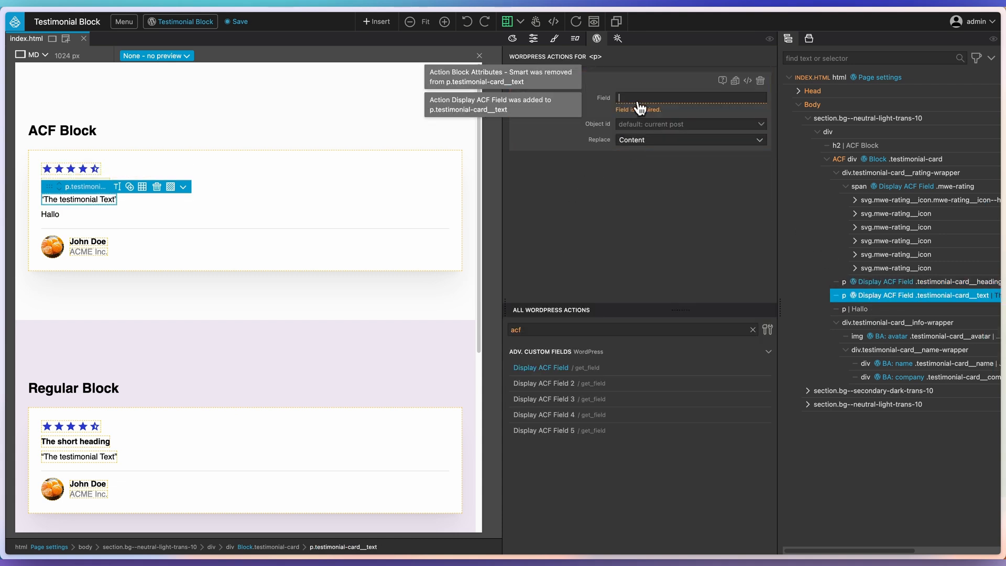
text(text)
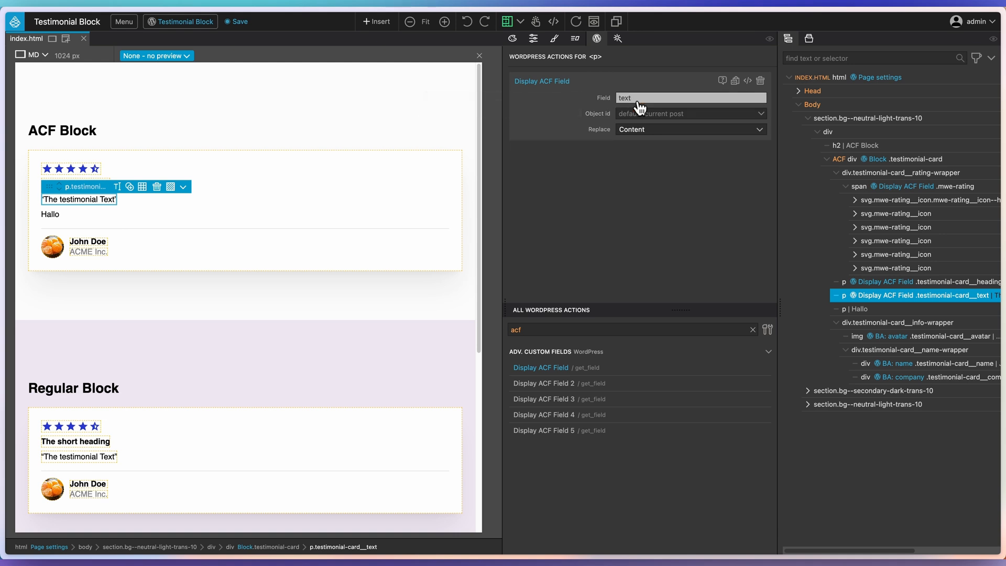
Delete the Hallo paragraph from the ACF block and remove the Block Attributes action from its avatar image
click(873, 310)
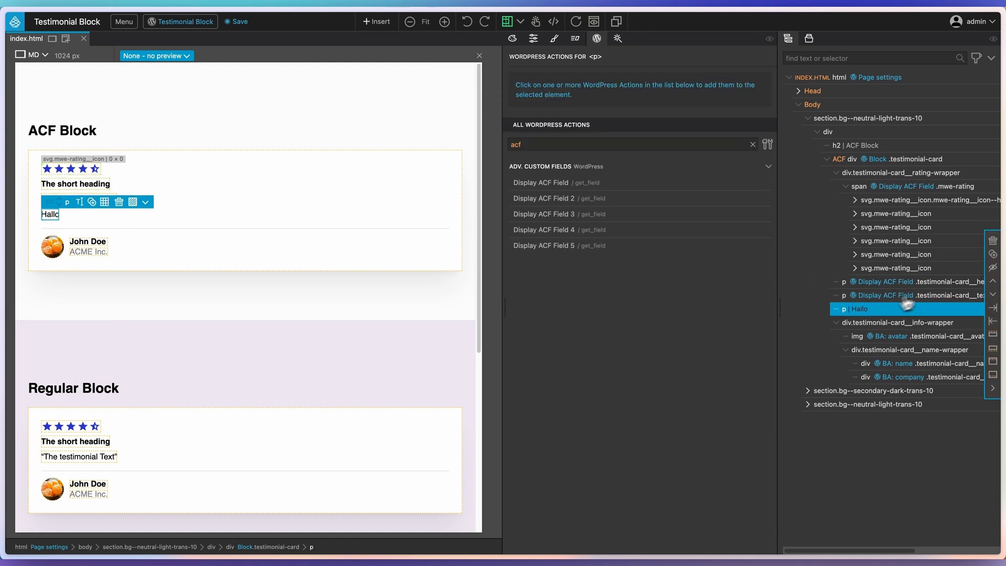
click(992, 241)
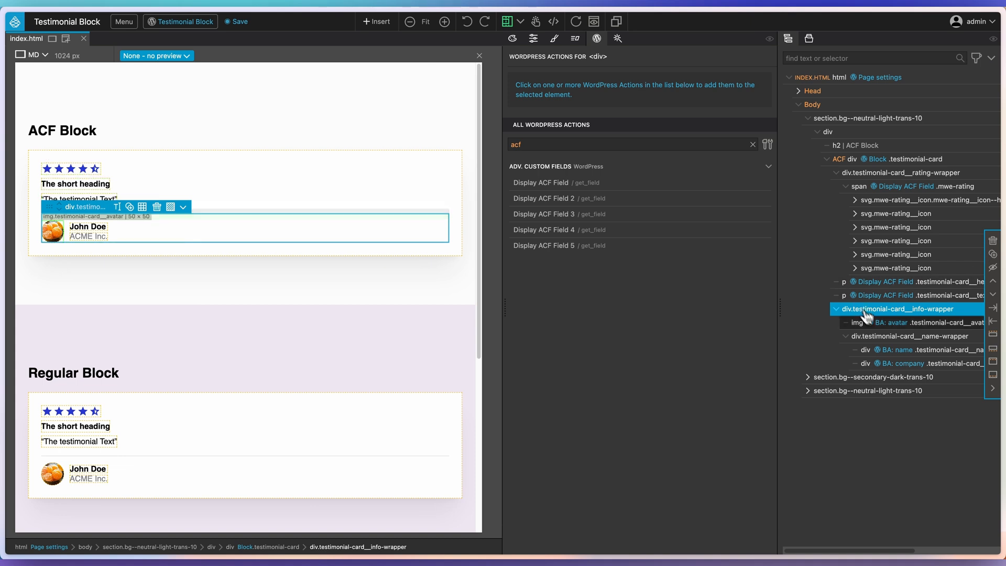
click(912, 324)
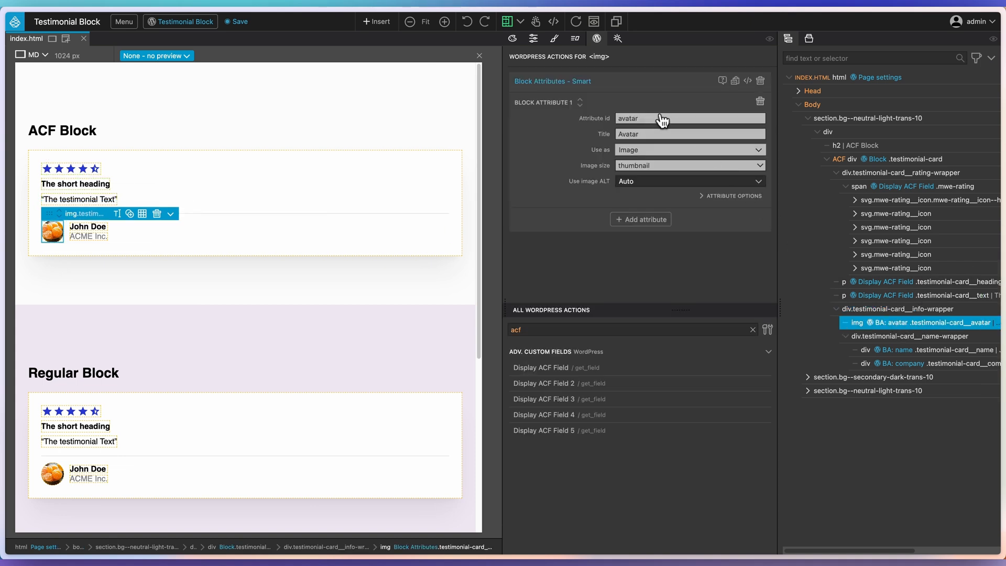
click(761, 82)
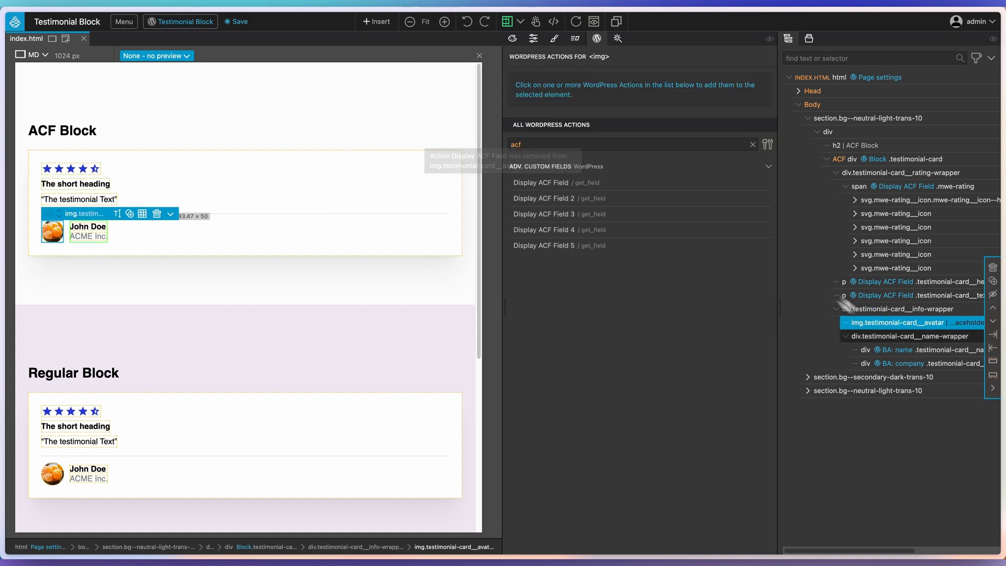
Replace the Block Attributes action on the ACF block's name div with Display ACF Field for the field name
click(869, 350)
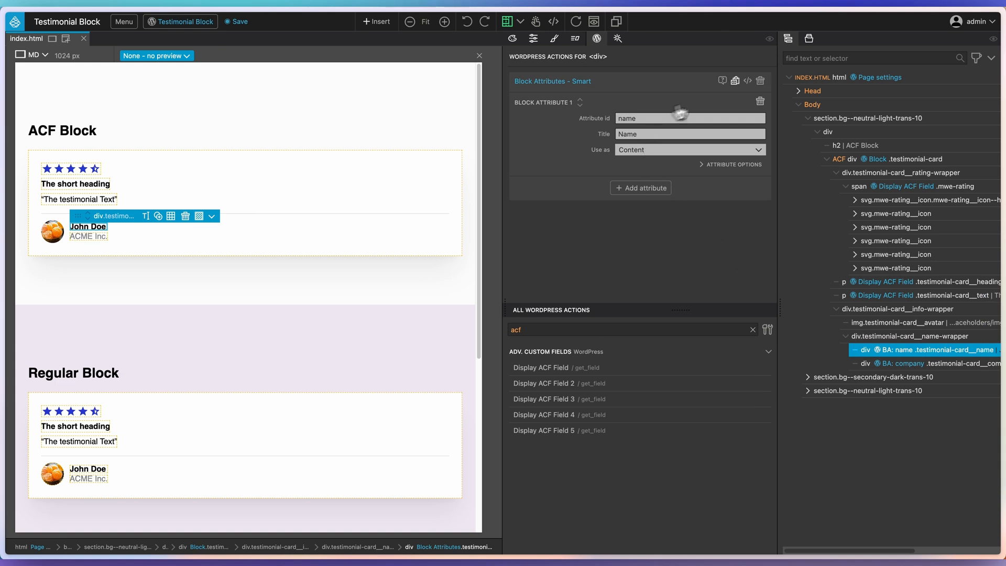
click(761, 81)
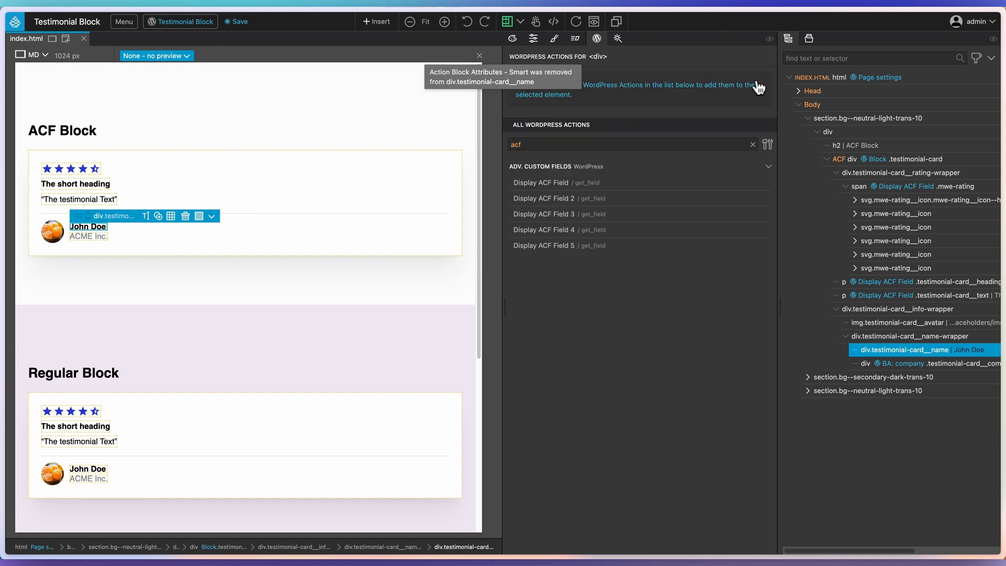
click(571, 182)
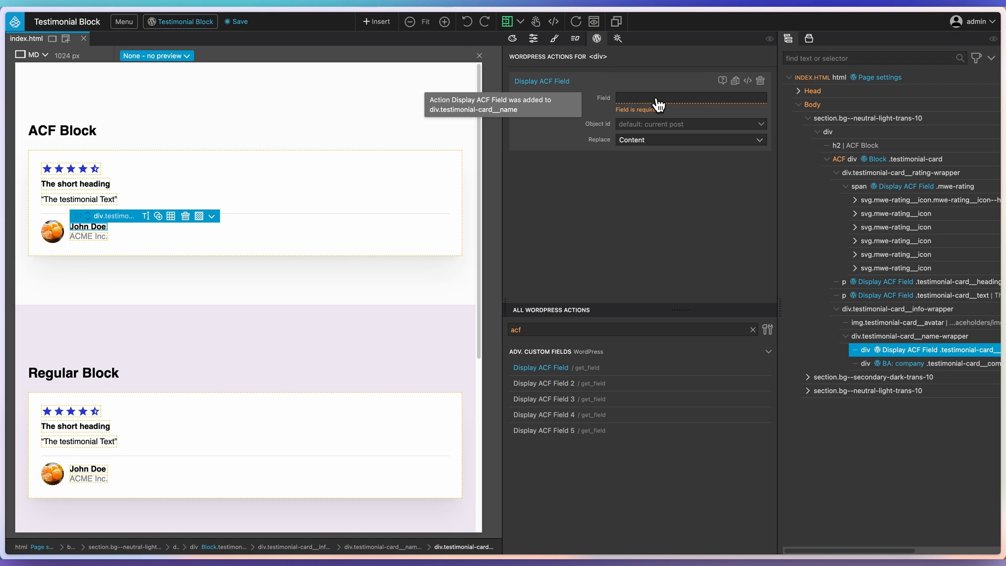
click(658, 98)
text(name)
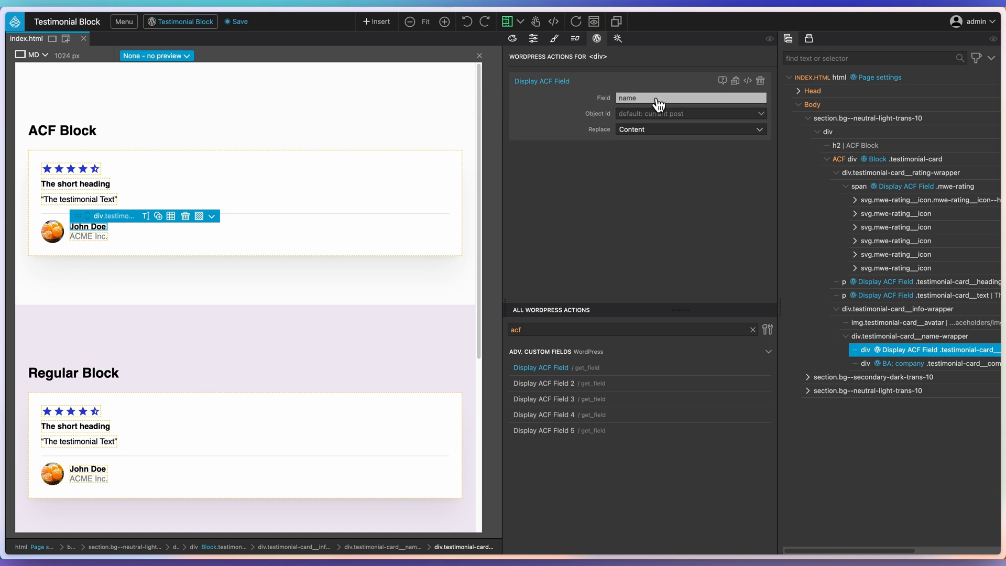
Replace the Block Attributes action on the ACF block's company div with Display ACF Field for the field company
click(953, 363)
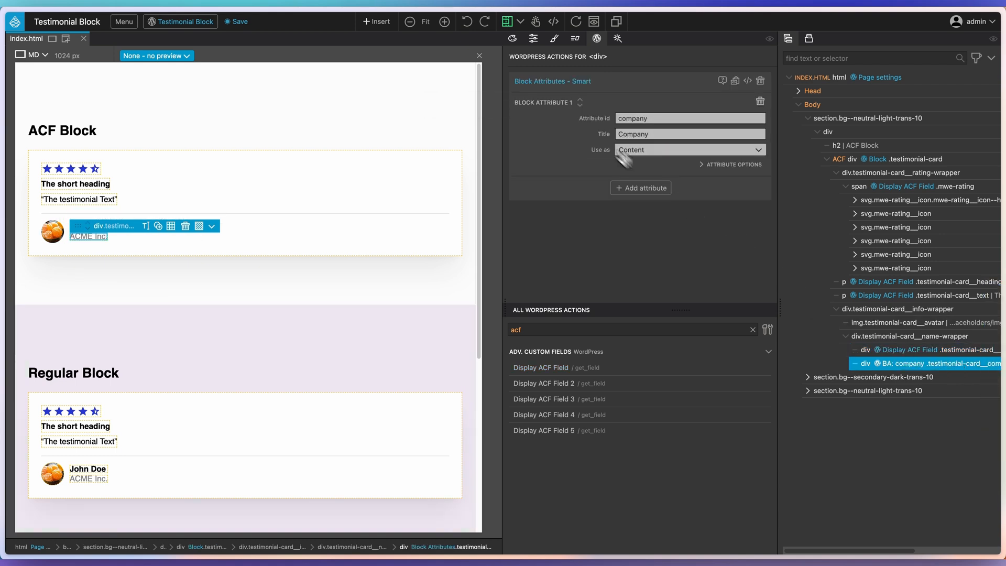
click(760, 81)
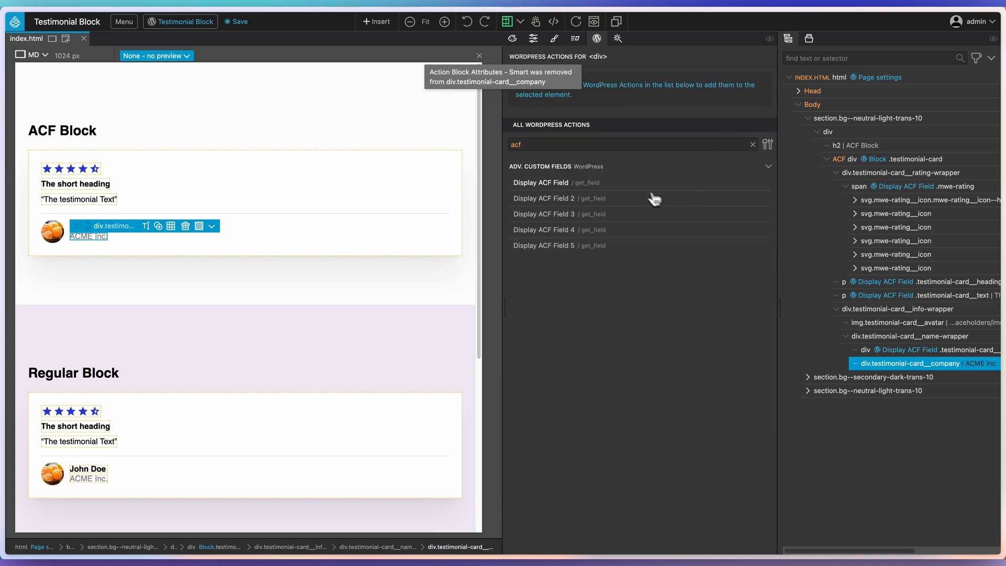
click(638, 183)
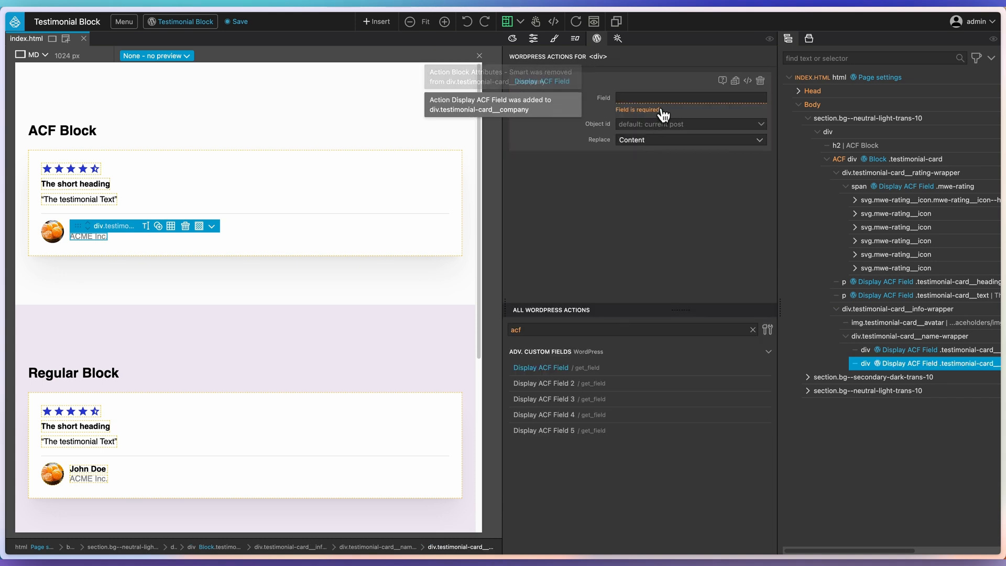
text(company)
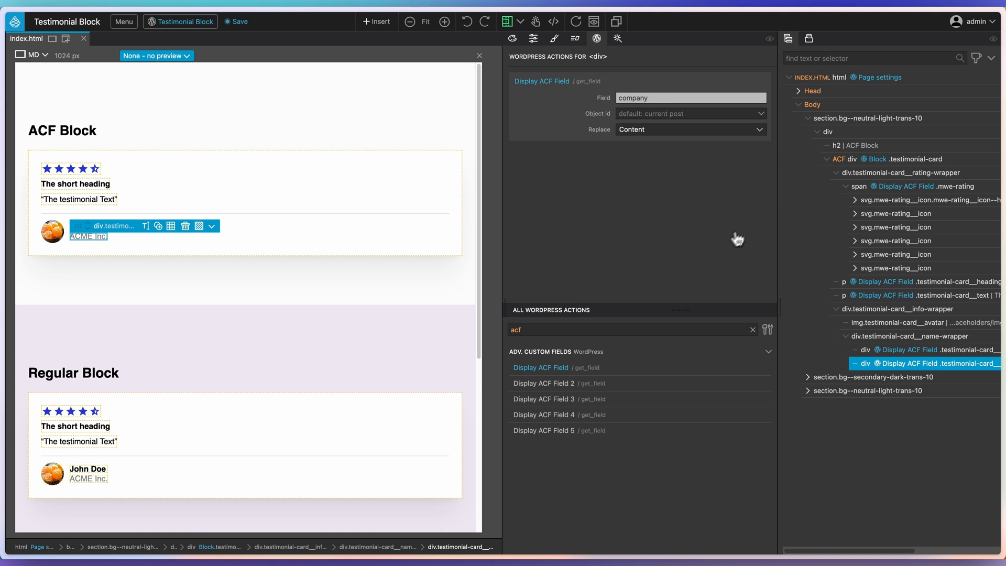
Select the ACF block's avatar image, clear the WordPress actions search and save the project
click(887, 323)
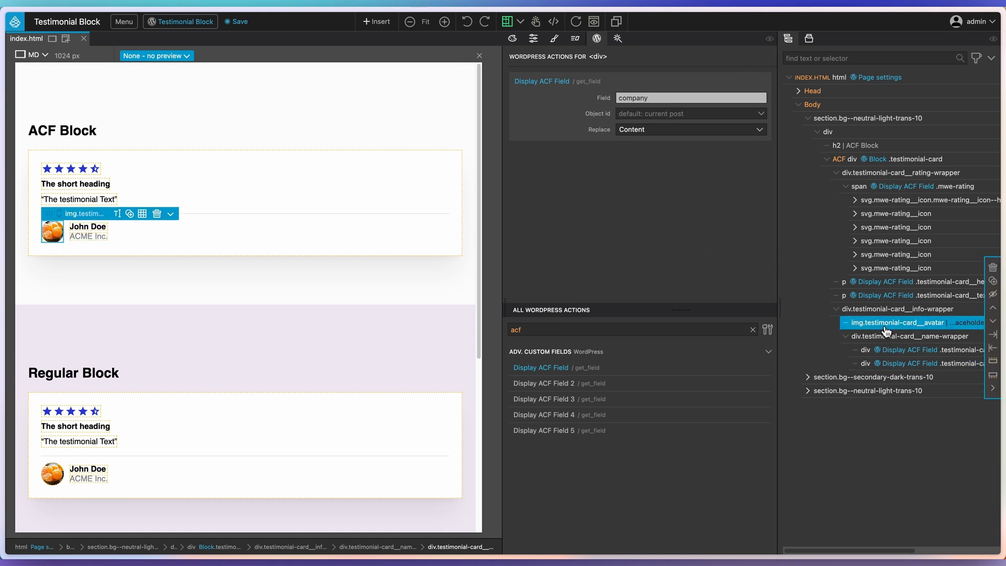
click(754, 145)
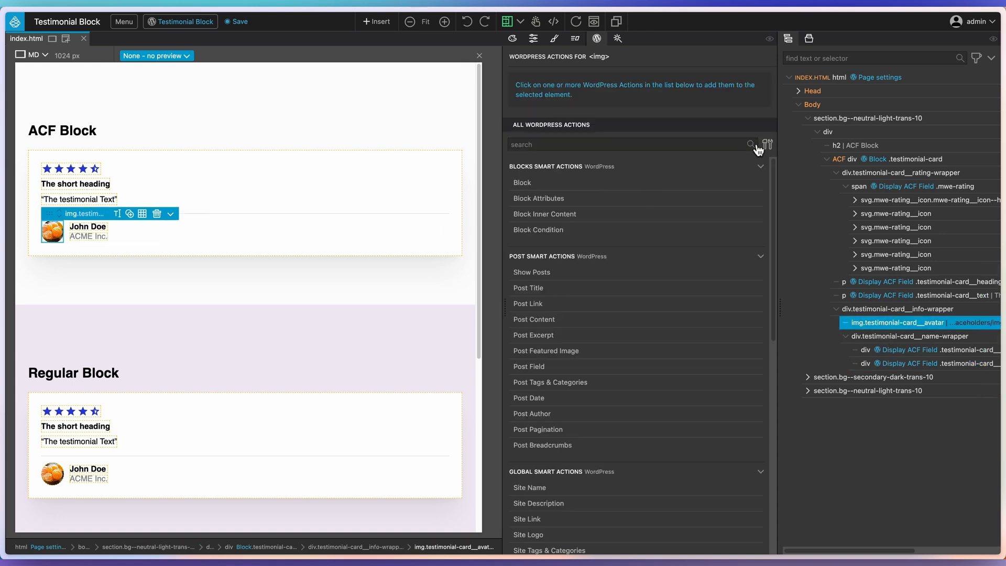
key(super+s)
Examine the ACF Image field documentation for displaying an image by ID, including the wp_get_attachment_image function
mouse_move(4, 366)
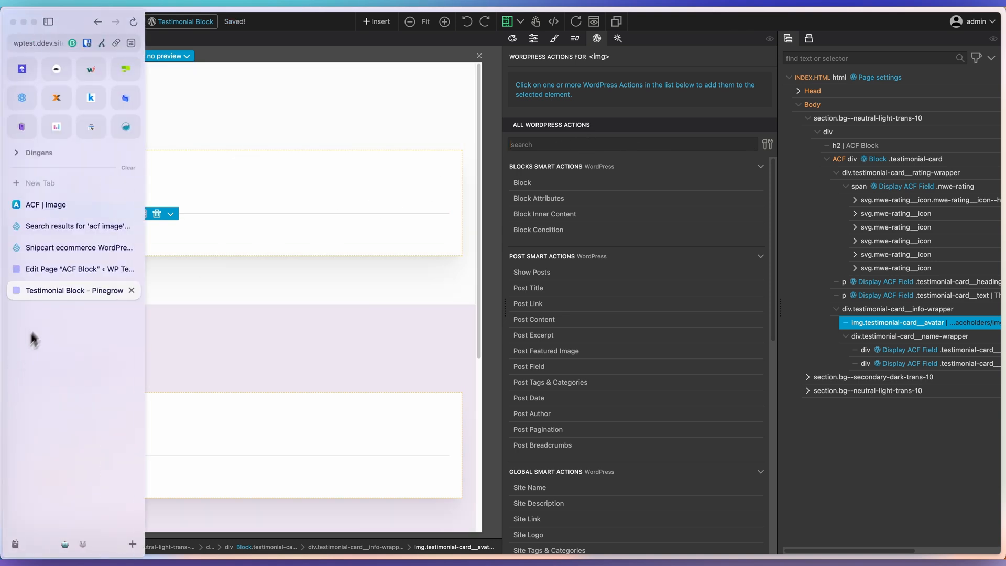
click(71, 205)
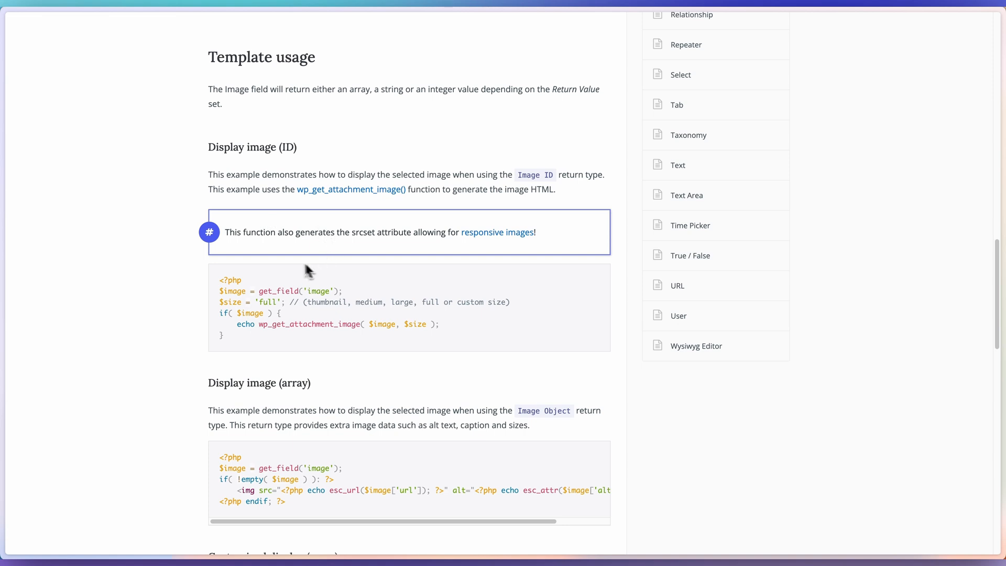
scroll(247, 120, up, 20)
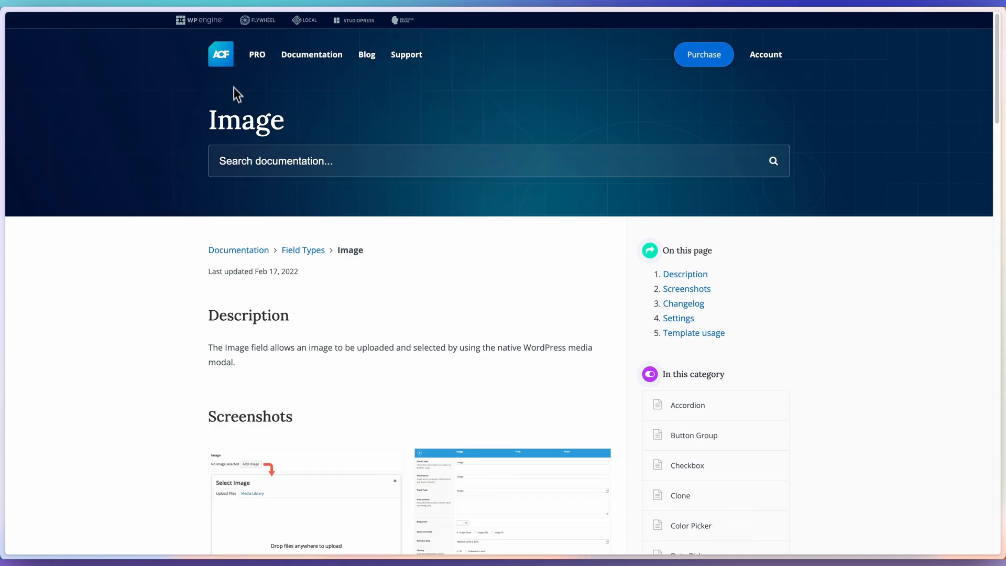
scroll(236, 210, down, 12)
scroll(278, 317, down, 9)
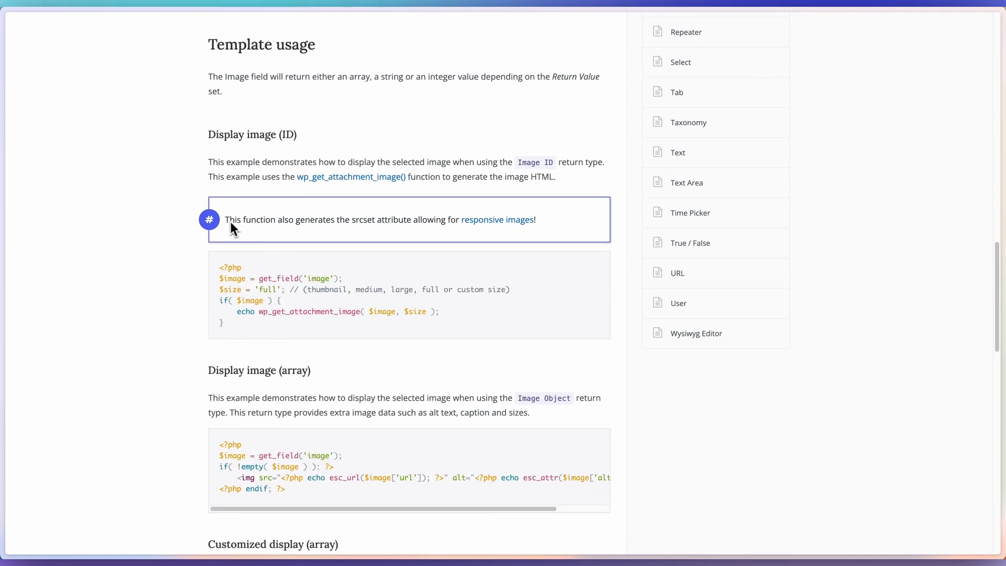
drag(228, 222, 535, 222)
click(554, 226)
drag(220, 279, 439, 314)
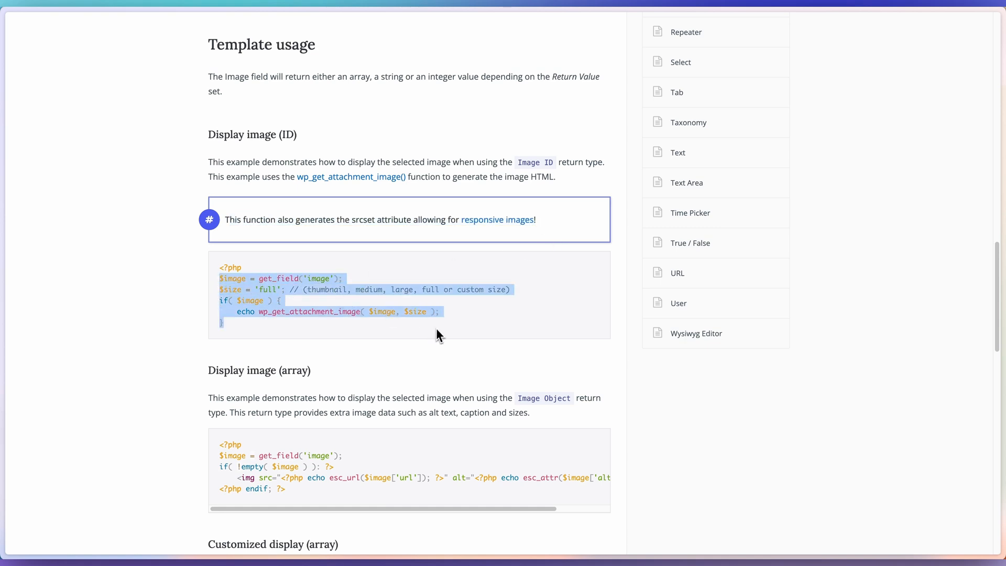
click(436, 328)
double_click(348, 312)
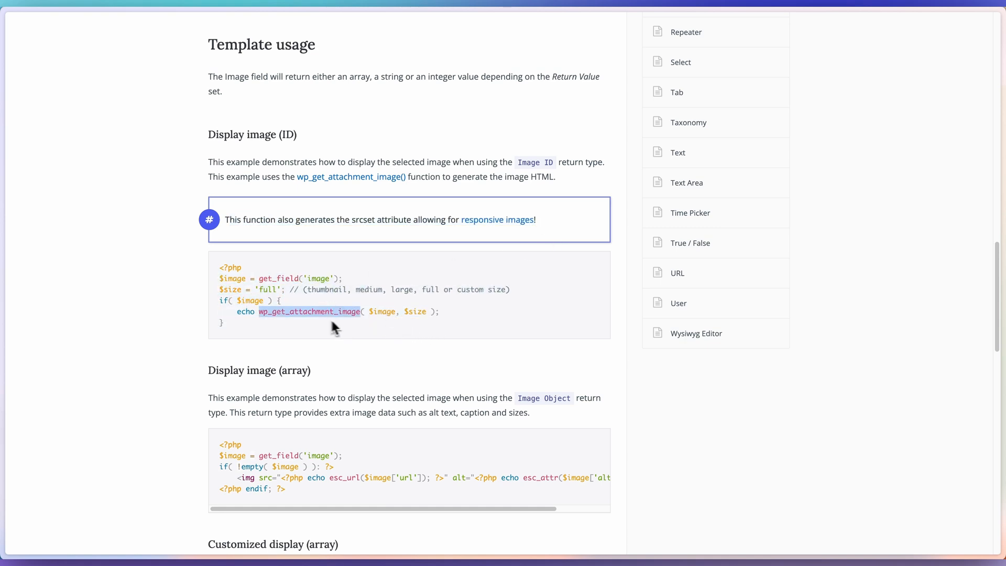
Back in Pinegrow, give the avatar image an Attachment Image action with attachment id get_field('avatar'), size thumbnail and Replace set to Element
key(ctrl+Tab)
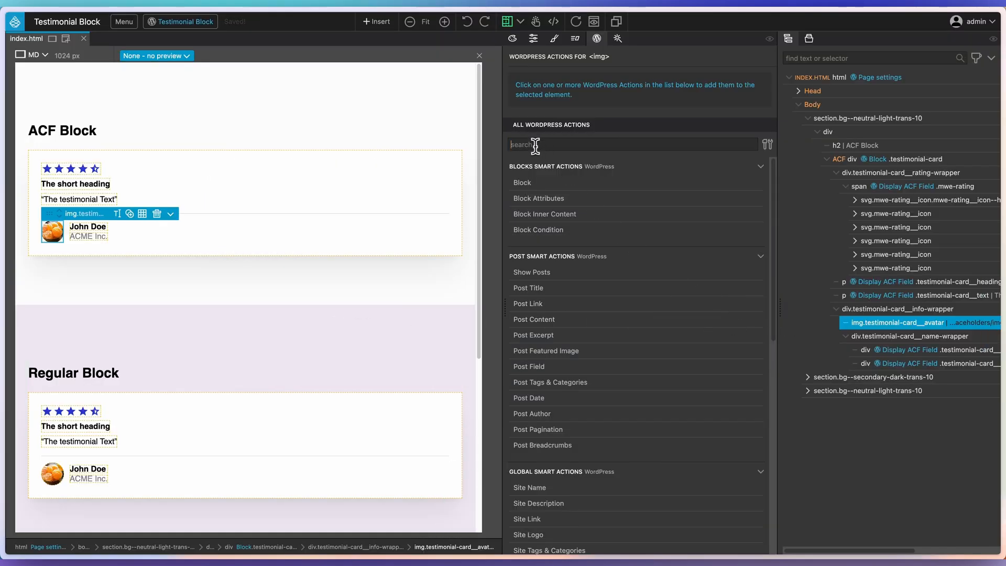
text(attachme)
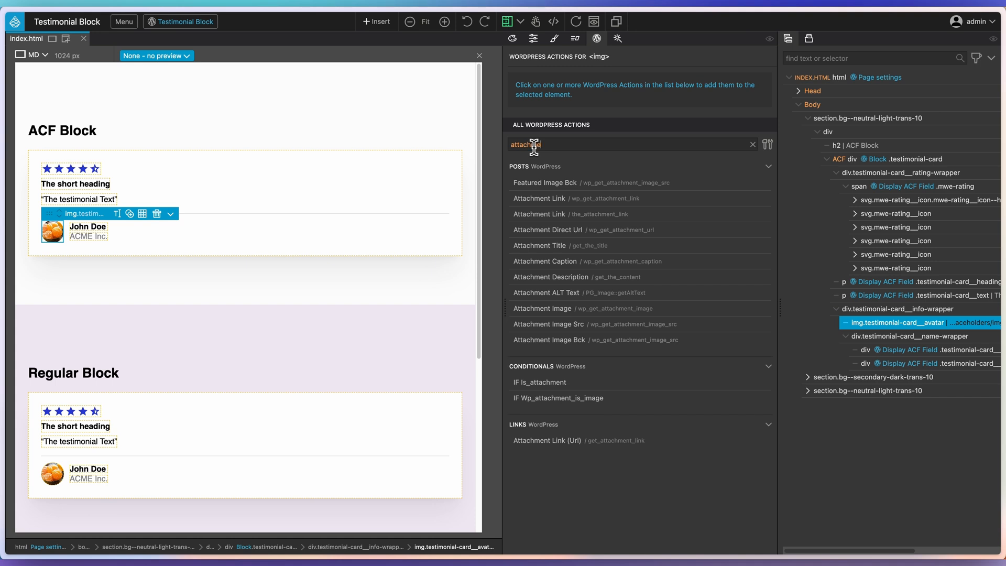
click(601, 309)
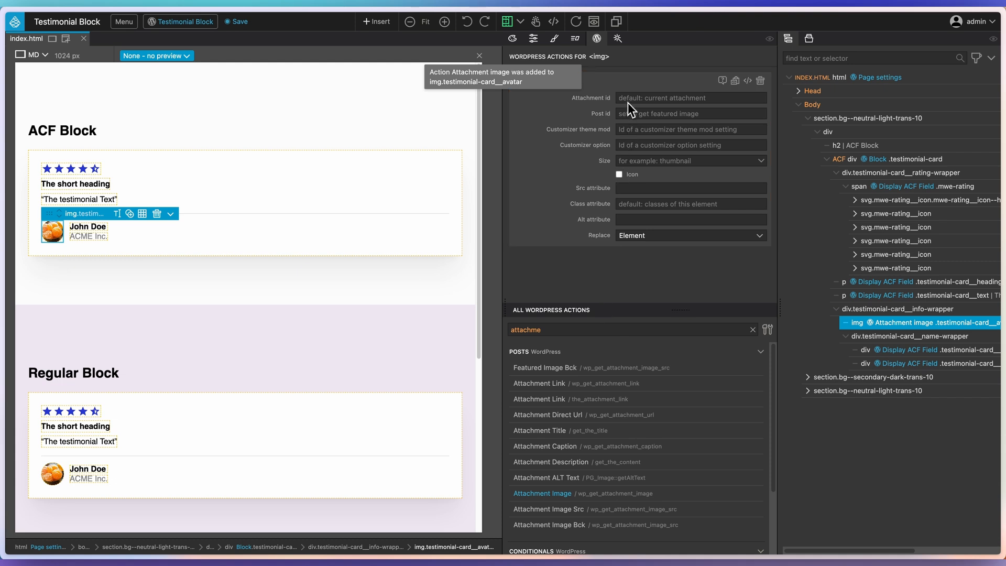
click(628, 100)
text(get_field('avatar'))
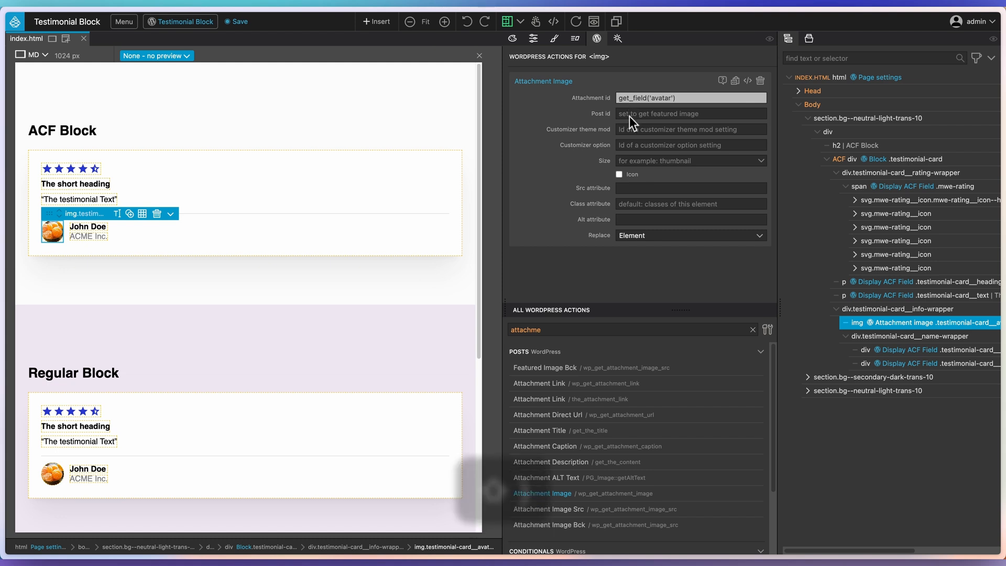
click(651, 161)
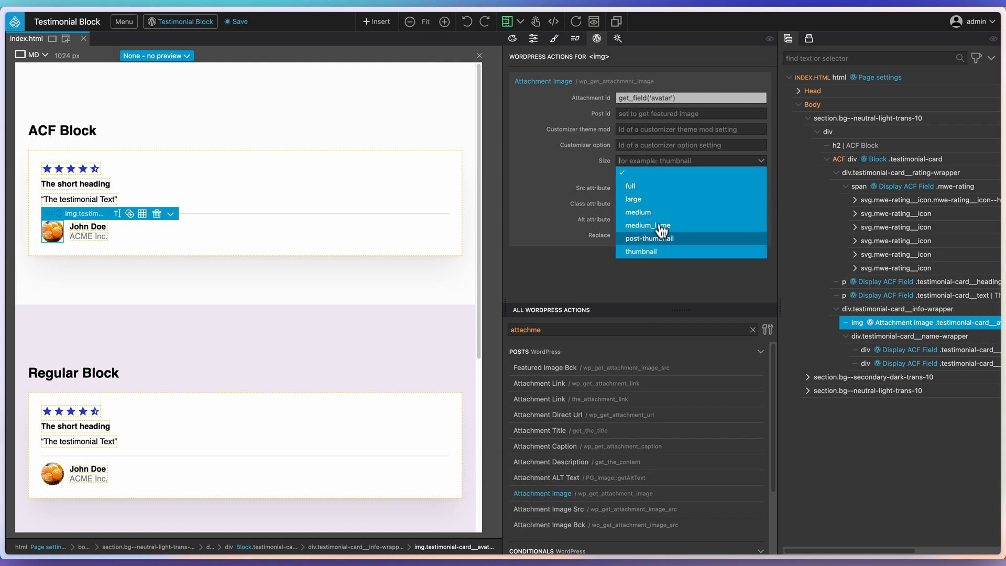
click(659, 253)
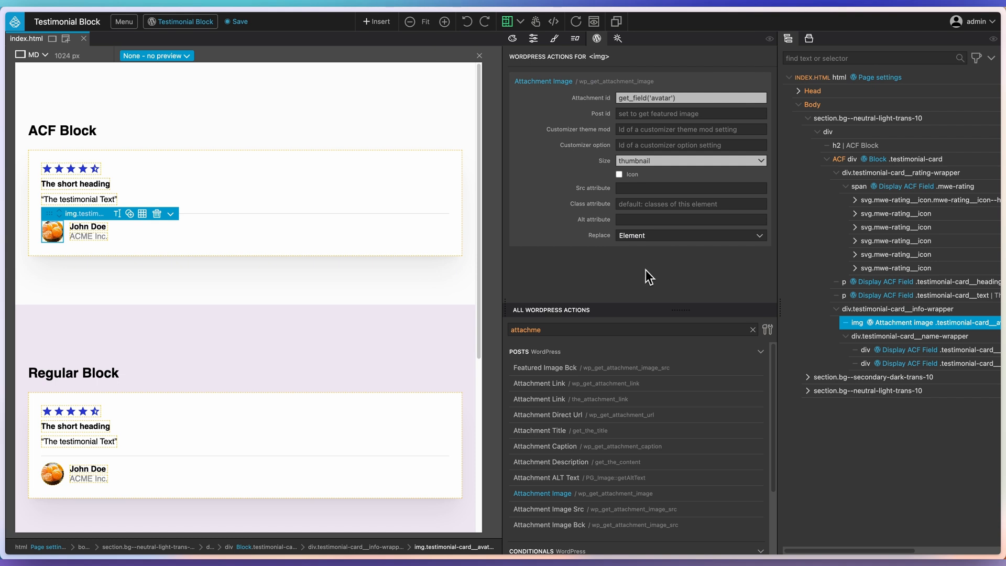
click(668, 237)
click(666, 248)
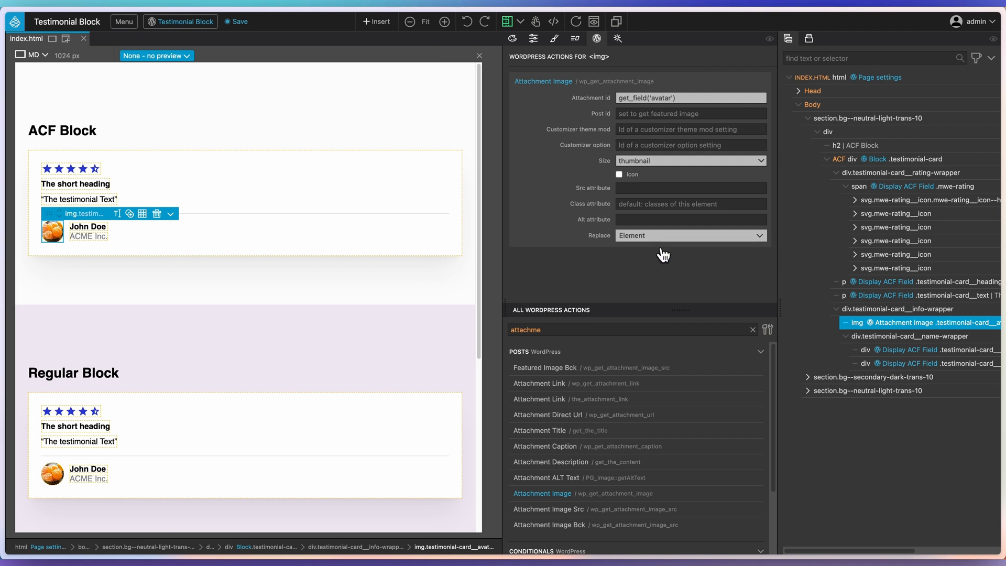
Export the Testimonial Block project as a plugin and return to the project list
click(209, 22)
click(202, 39)
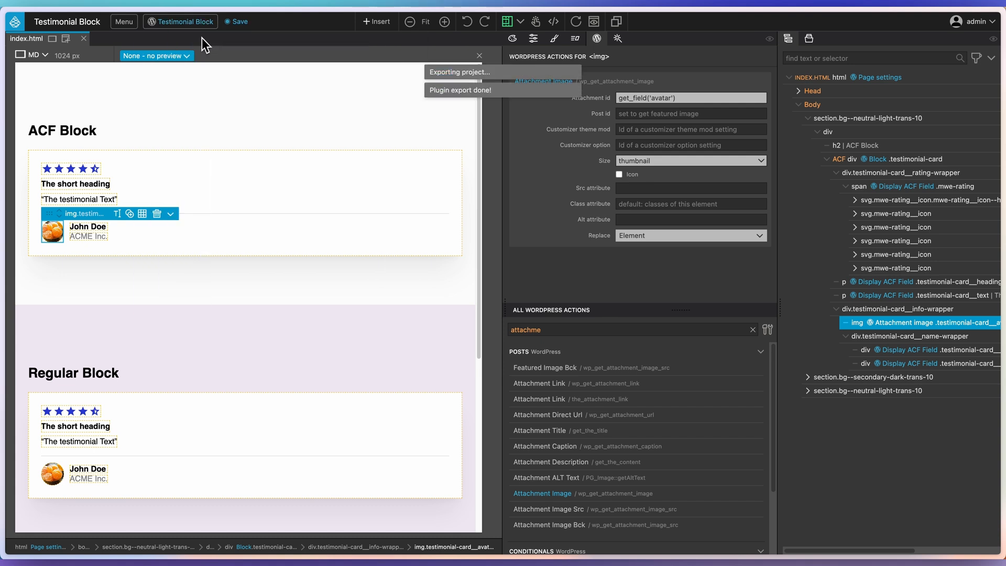
click(127, 25)
click(132, 38)
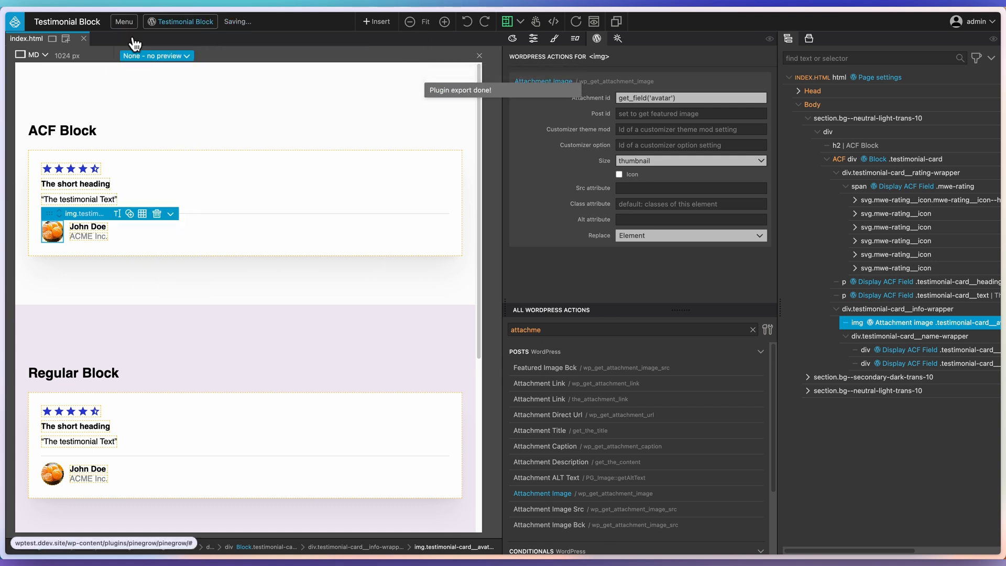
Add an Image field labelled avatar to the ACF field group Block - Testimonial, with Image ID as its return format
click(53, 309)
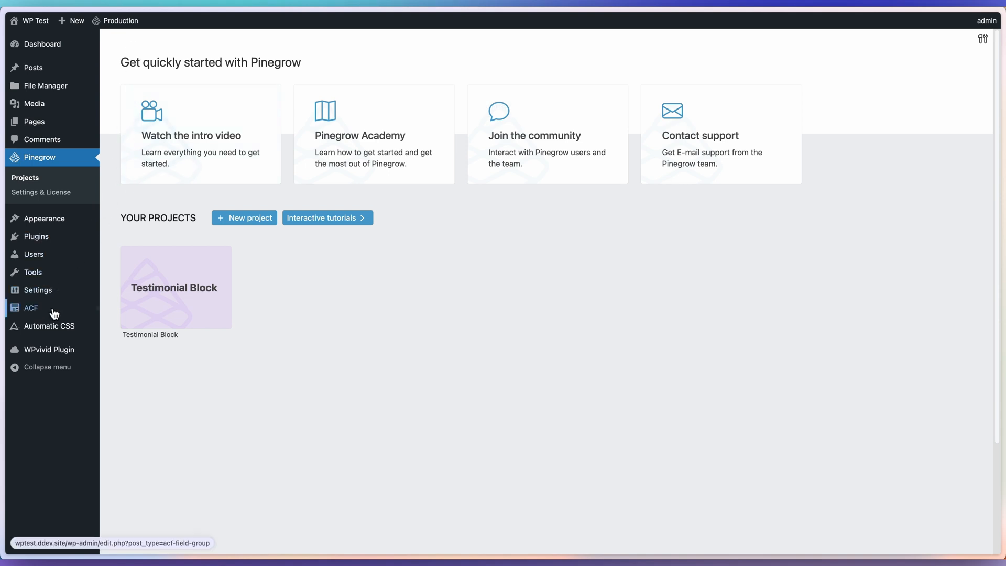
click(201, 204)
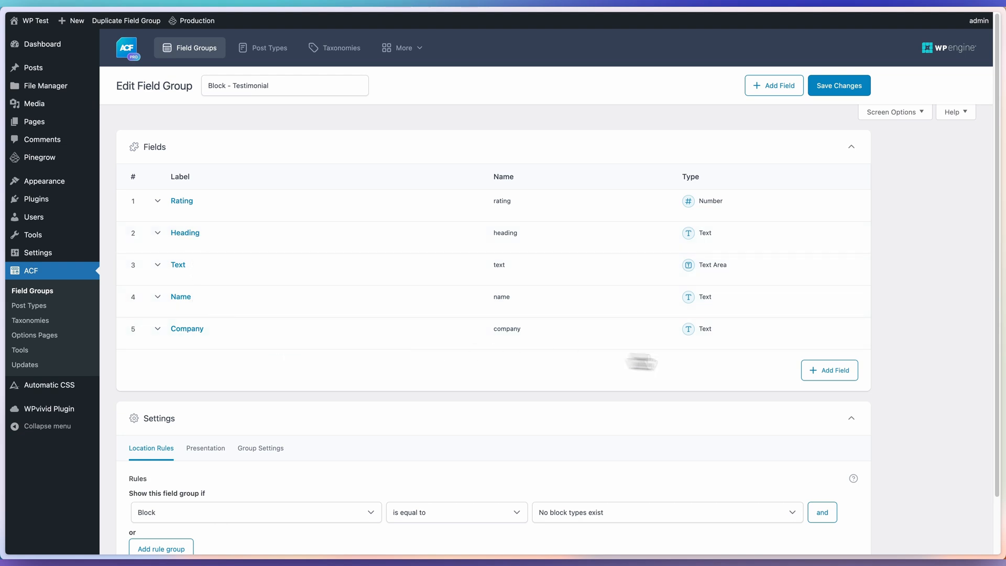
click(815, 371)
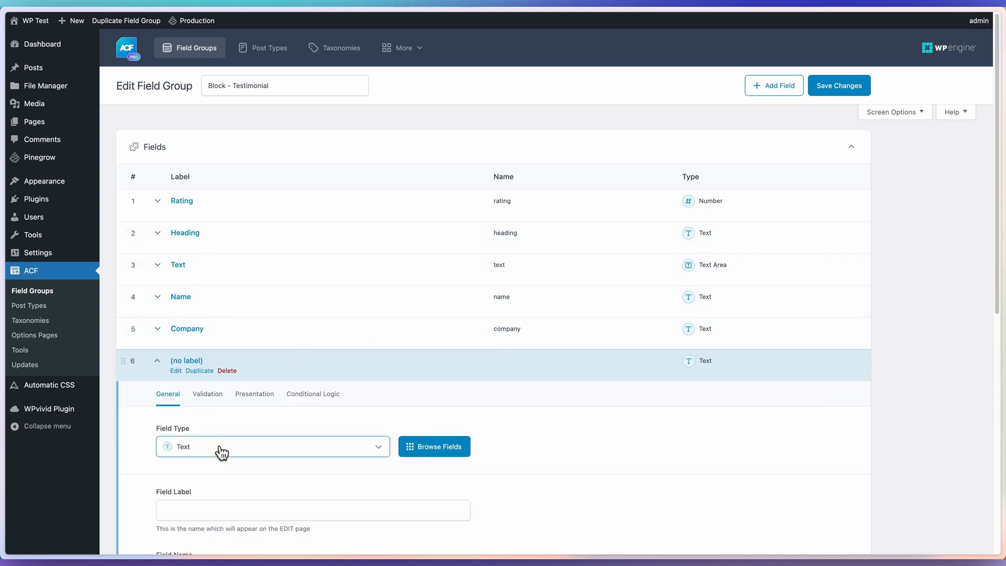
click(221, 452)
click(201, 307)
click(181, 508)
text(avatar)
key(Tab)
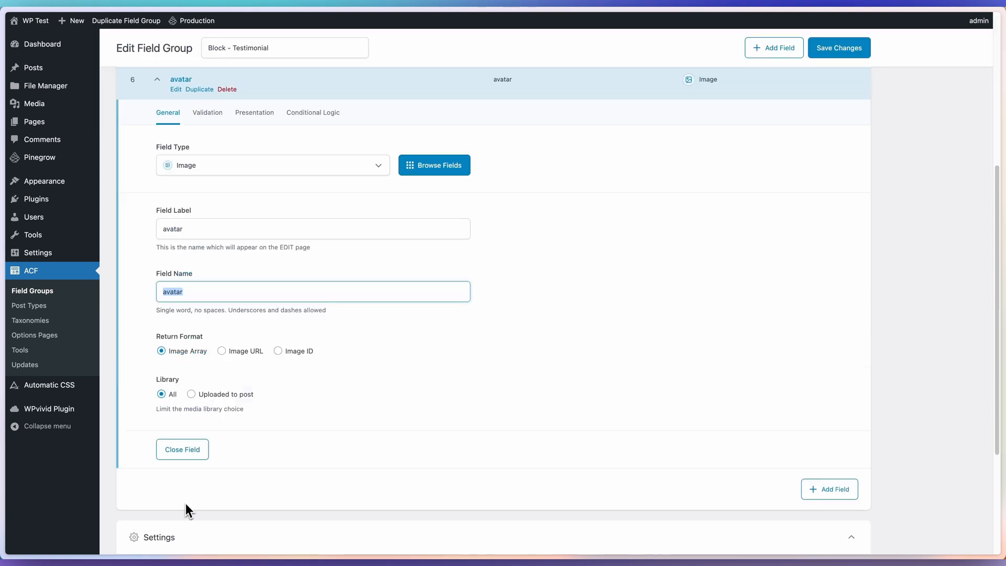
click(278, 351)
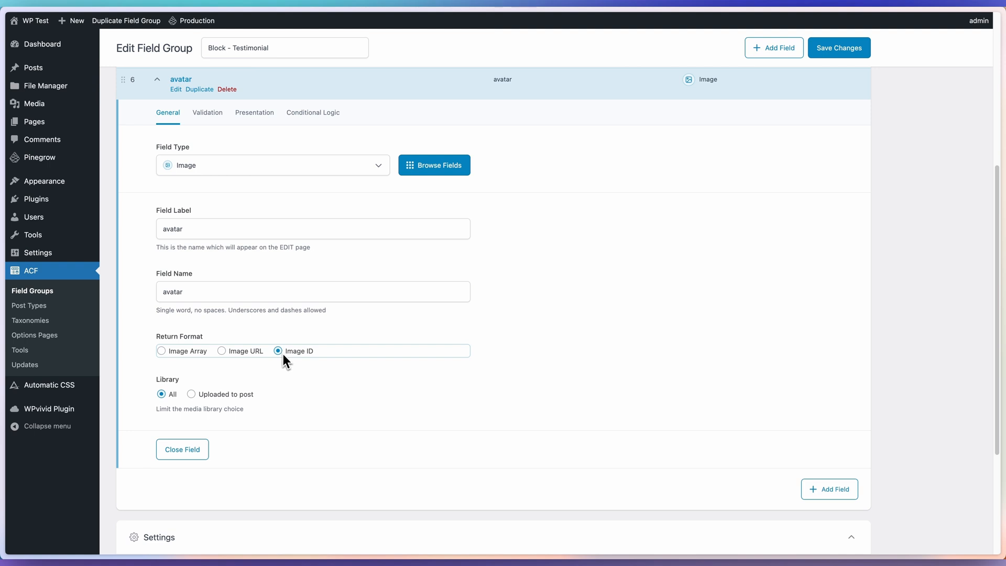
Change the avatar field's label to Avatar and collapse the field's settings
scroll(315, 359, up, 3)
click(165, 377)
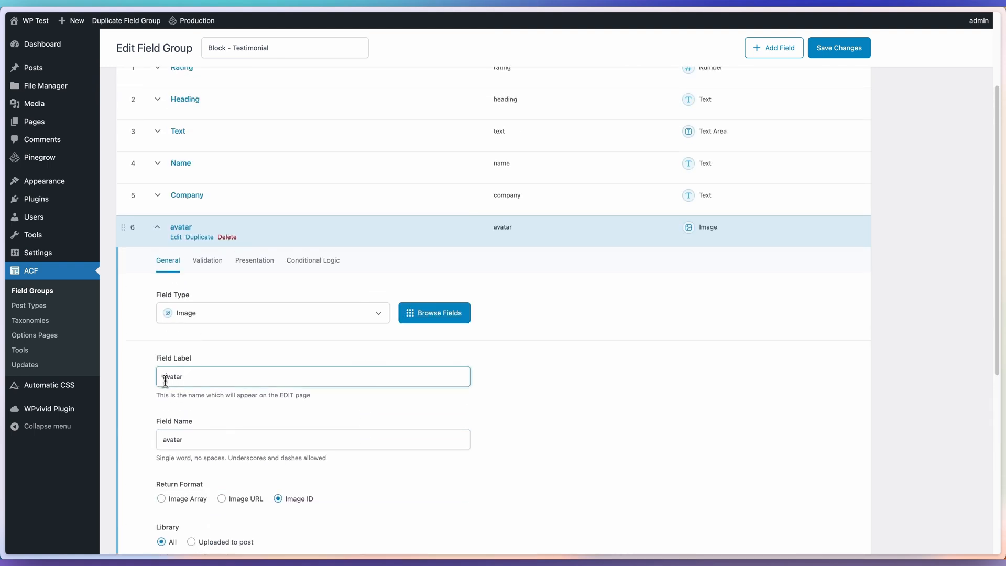
key(BackSpace)
text(A)
click(263, 231)
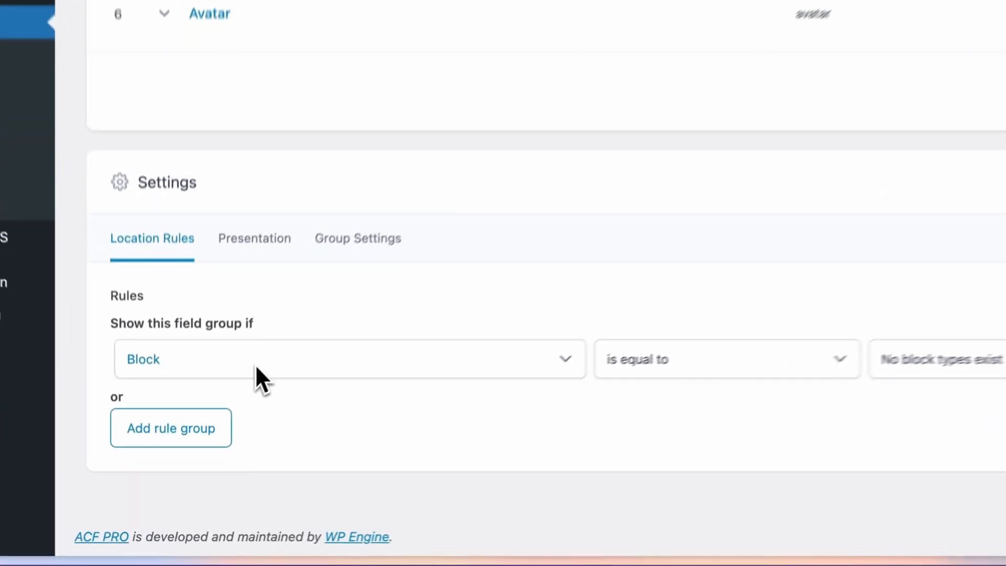
Check which block types the Block location rule offers, and save the field group
click(683, 343)
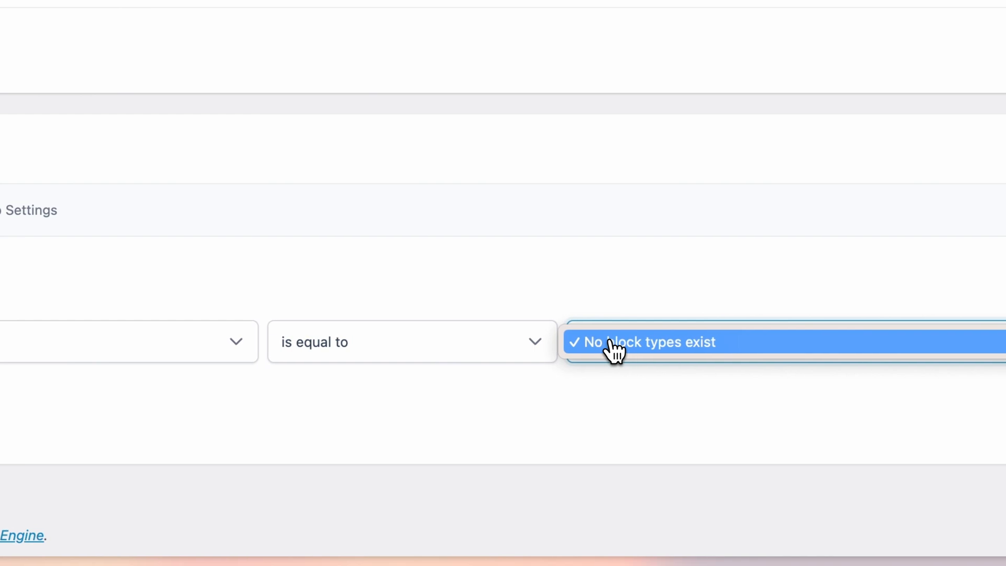
click(682, 343)
click(852, 55)
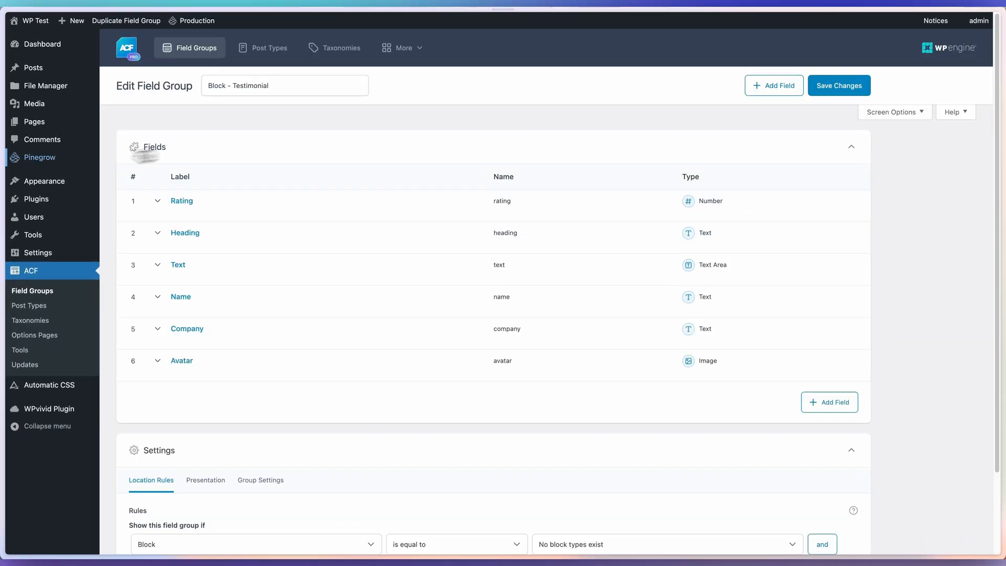
Open the Testimonial Block project in Pinegrow and set the ACF testimonial card's block type to ACF
mouse_move(40, 159)
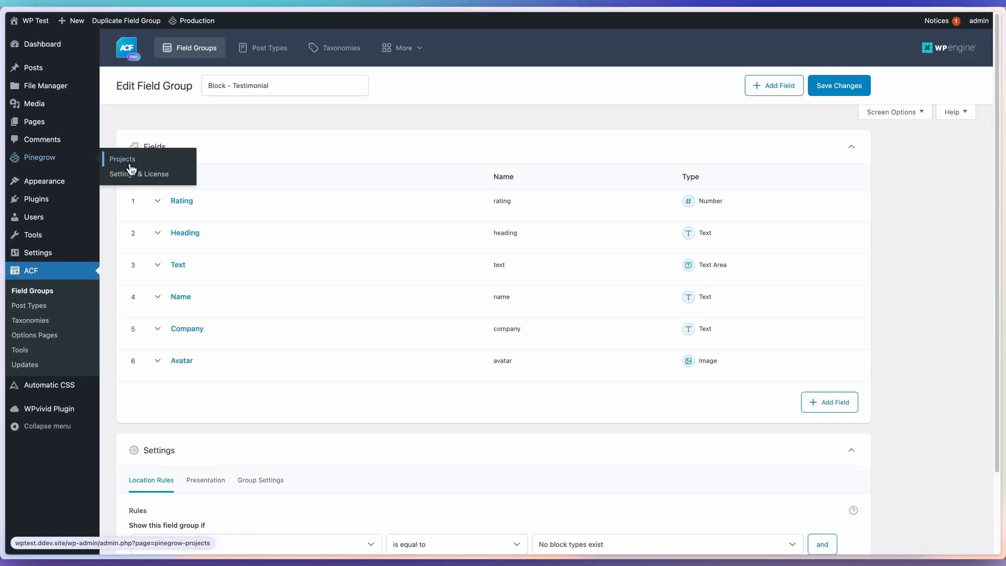
click(126, 160)
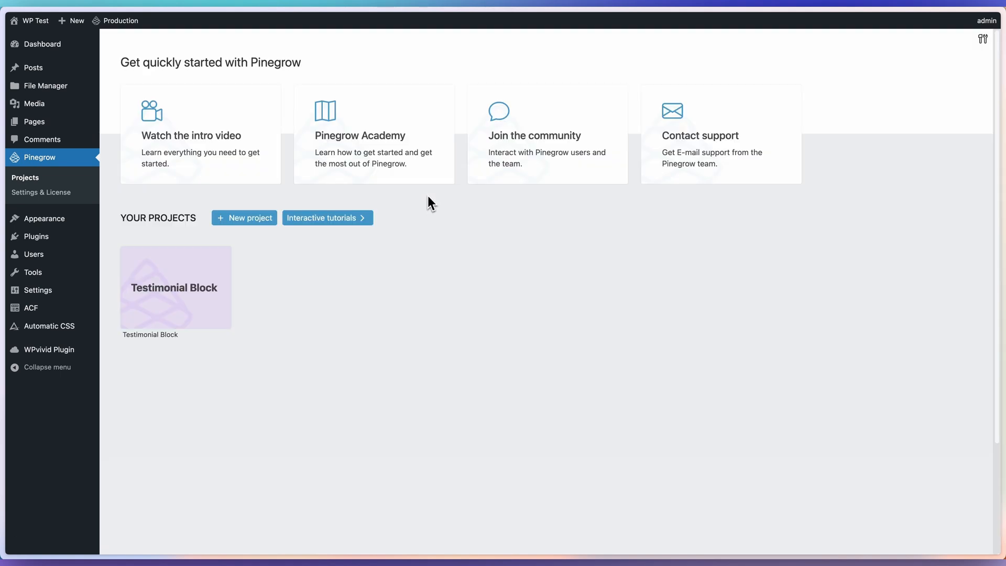
click(215, 304)
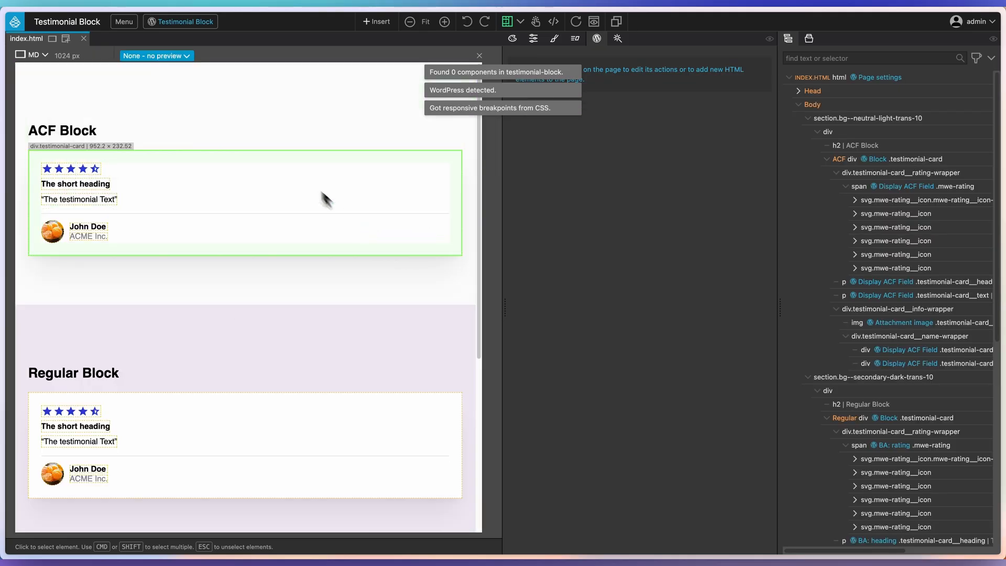
click(213, 167)
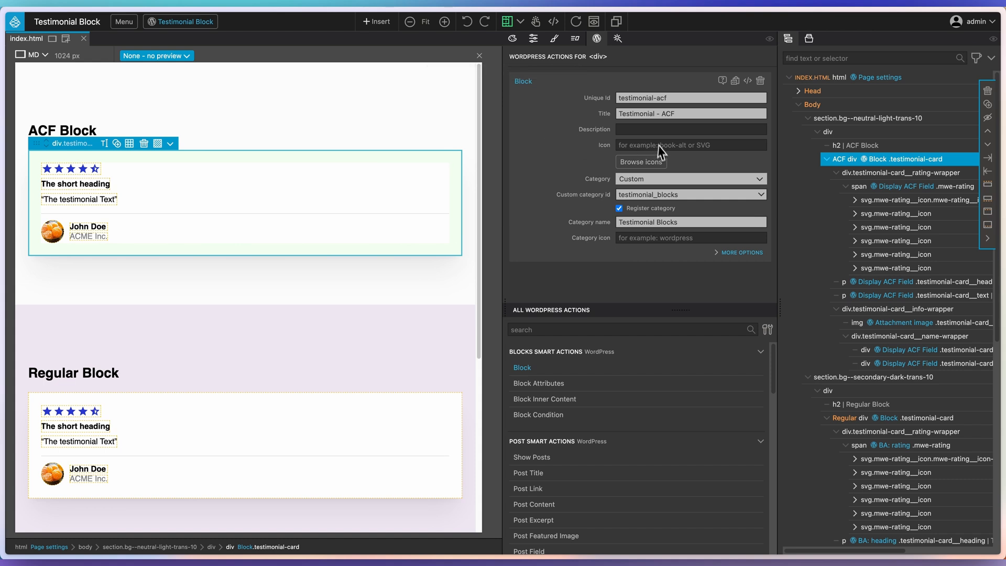
click(726, 255)
scroll(629, 246, down, 3)
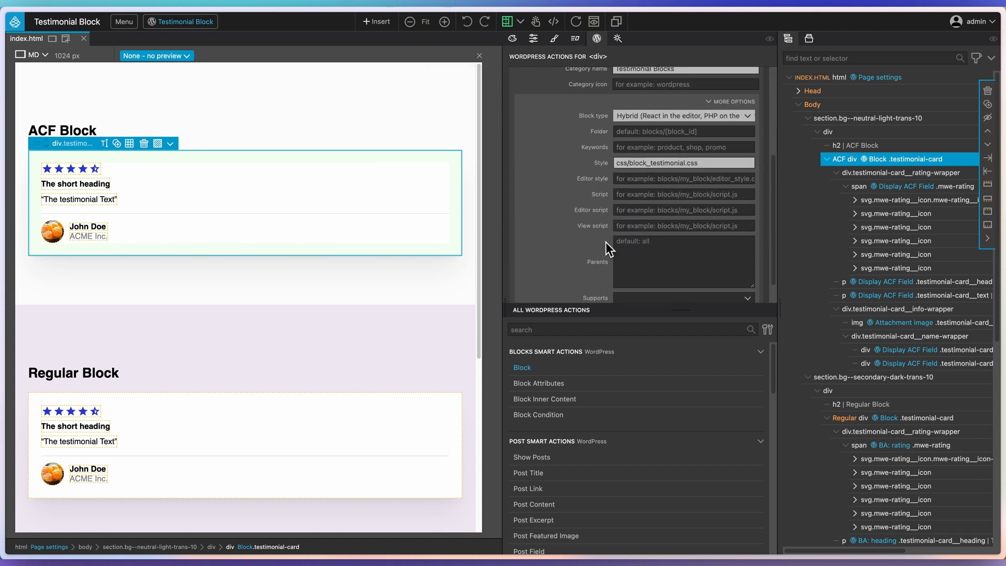
click(633, 117)
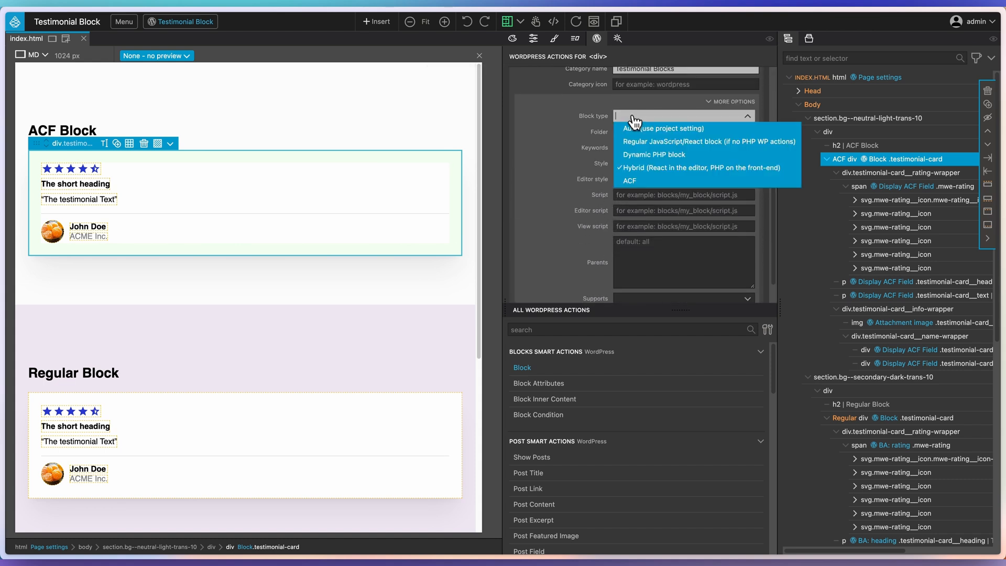
click(630, 181)
Export the Testimonial Block plugin with the ACF block type and go back to the project list
click(186, 21)
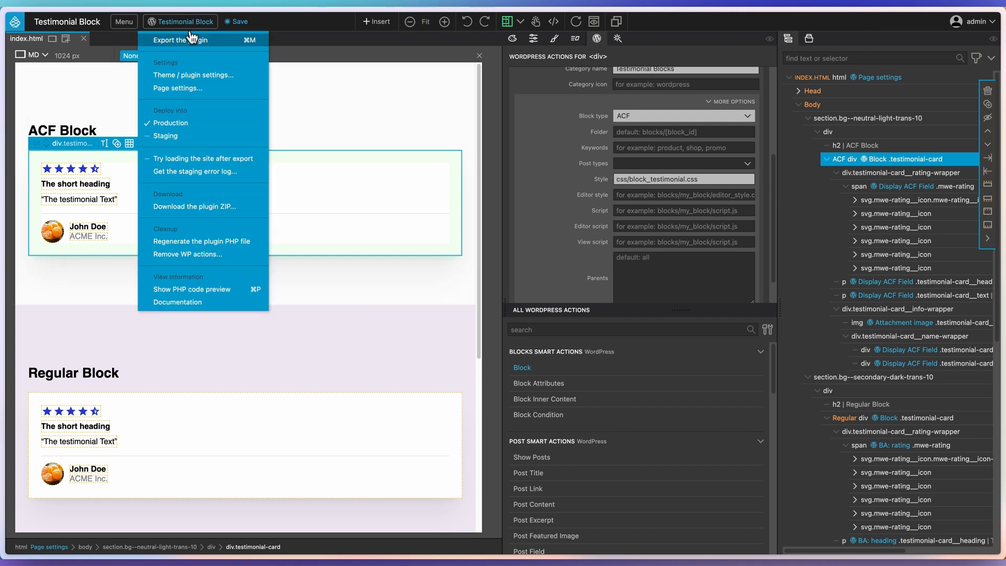
click(191, 40)
click(124, 21)
click(130, 38)
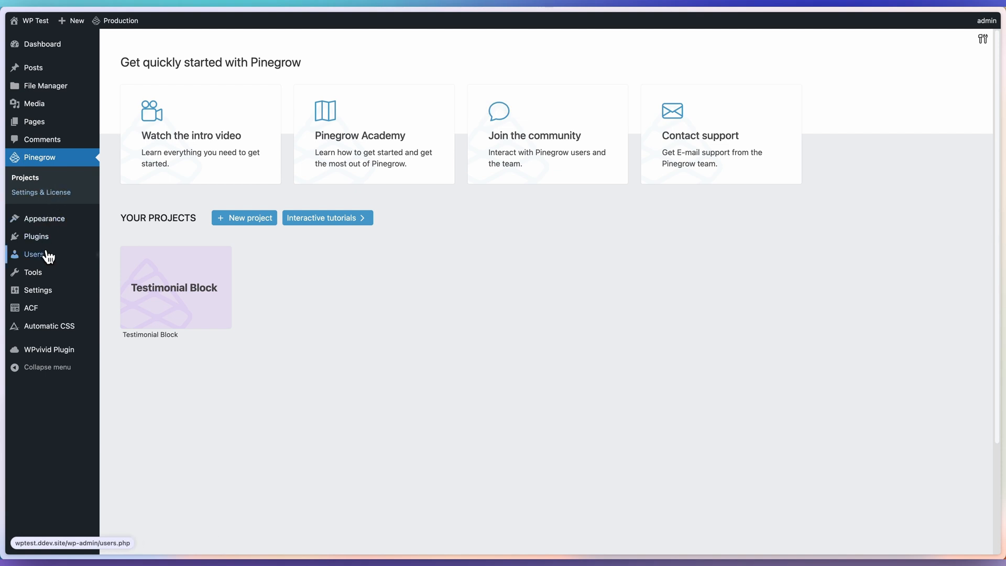
Set the location rule of the Block - Testimonial field group to Block is equal to Testimonial - ACF and save it
click(50, 308)
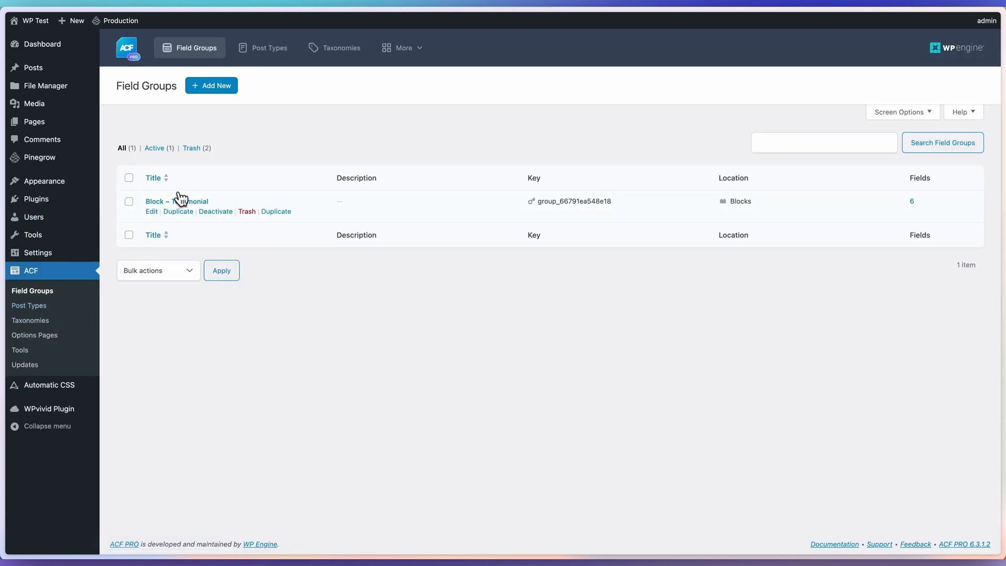
click(181, 201)
scroll(568, 354, down, 3)
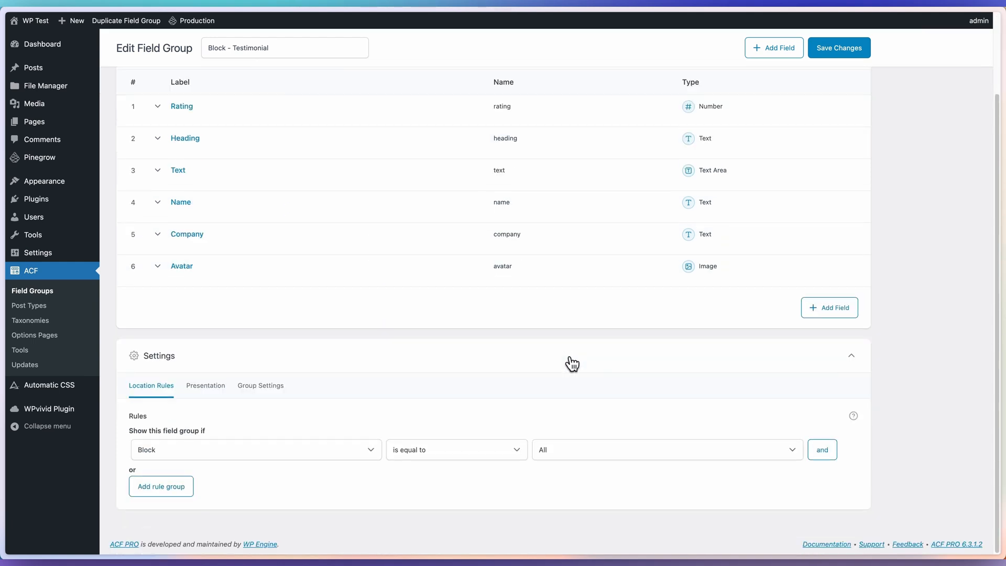
click(544, 452)
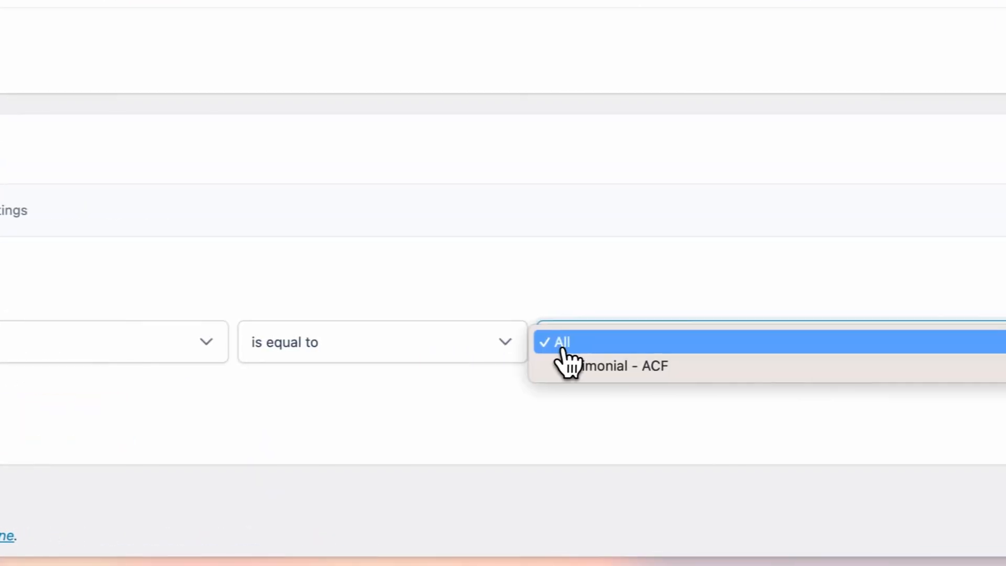
click(597, 368)
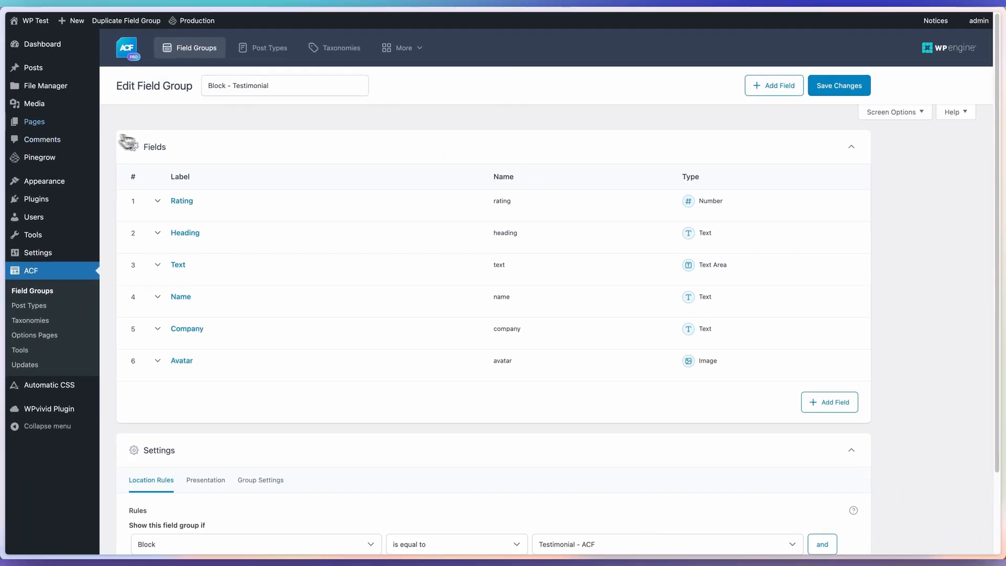
Open the ACF Block page for editing and insert the Testimonial - ACF block found by searching for acf
click(73, 123)
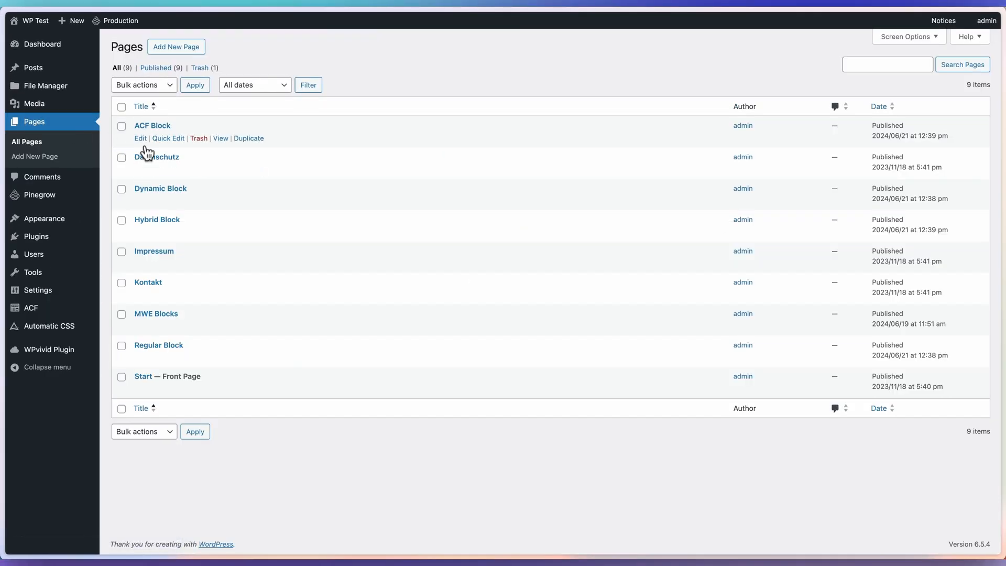
click(143, 140)
click(120, 45)
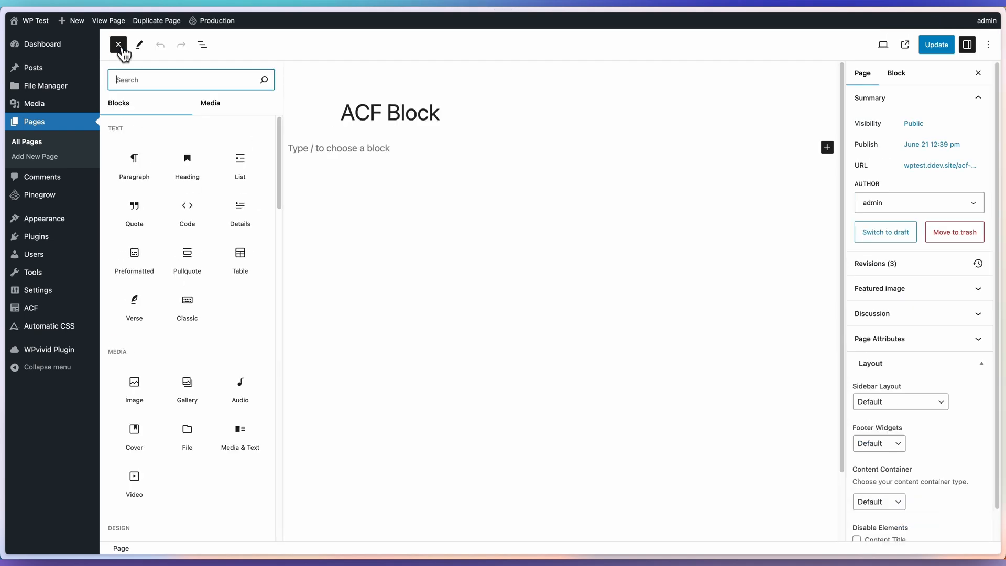
text(acf)
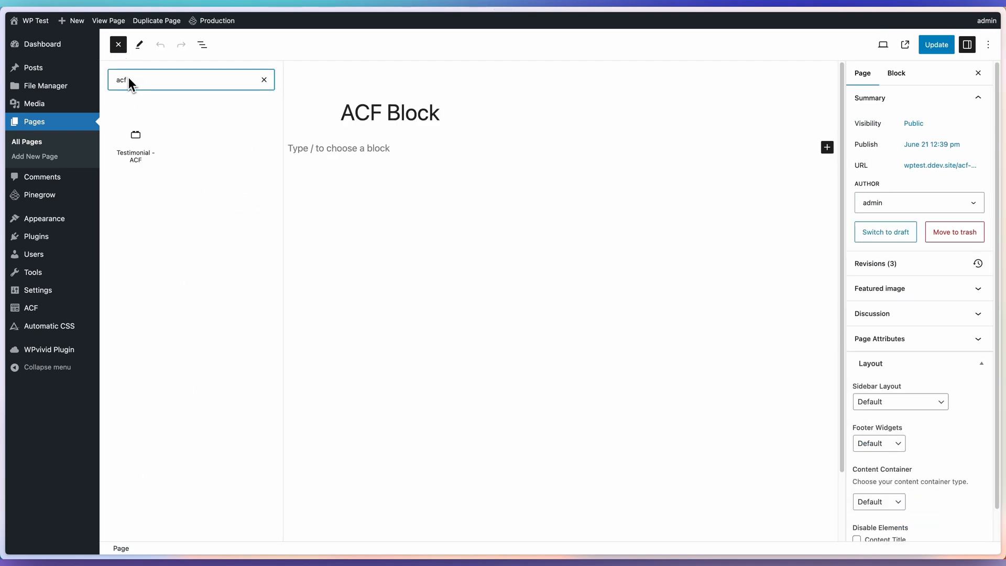
click(135, 161)
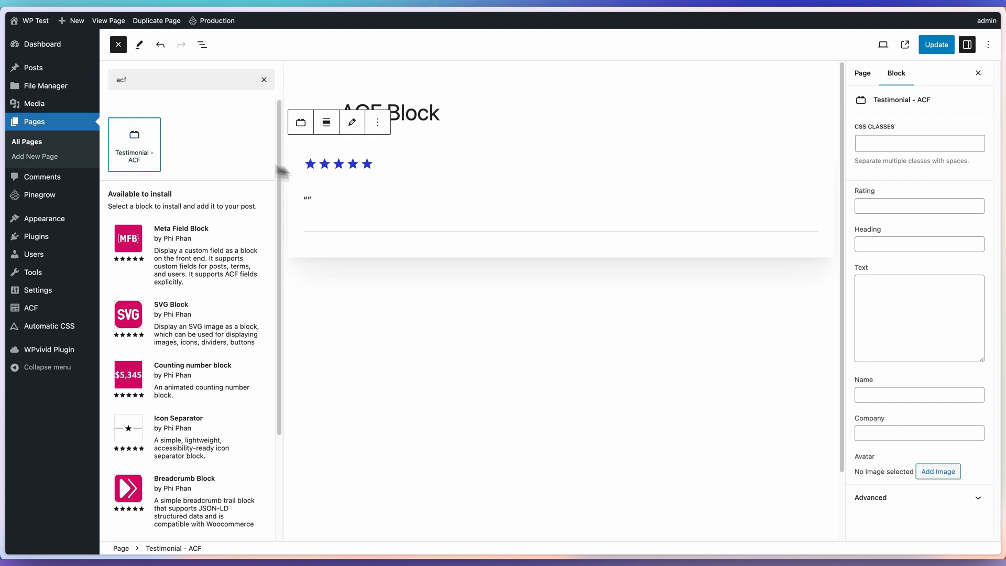
click(391, 254)
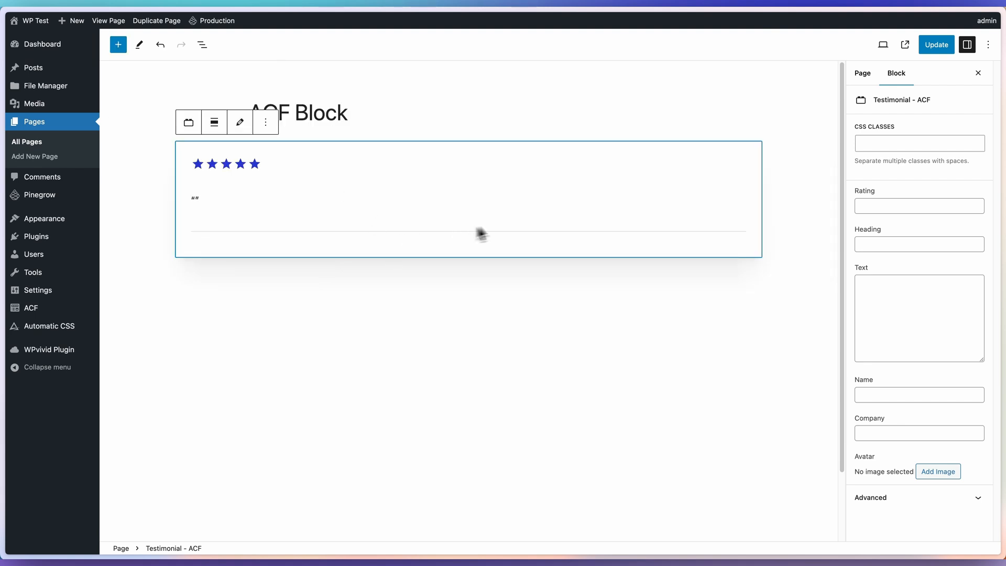
Give the testimonial block a rating of 2, the heading "Heading" and the text "Text" in the block settings
click(975, 204)
click(976, 204)
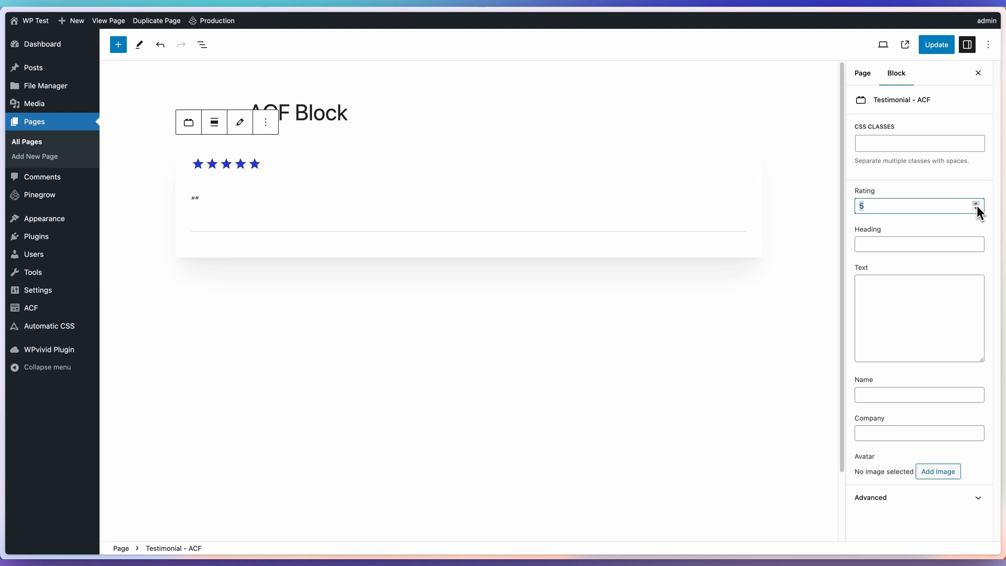
click(976, 210)
click(976, 209)
click(975, 210)
click(976, 210)
click(914, 243)
text(Heading)
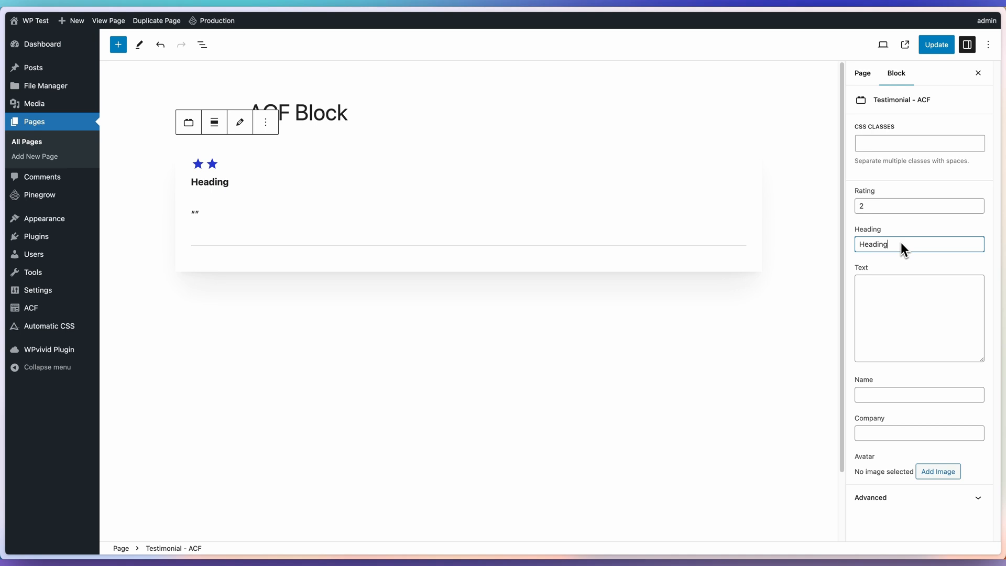
click(885, 303)
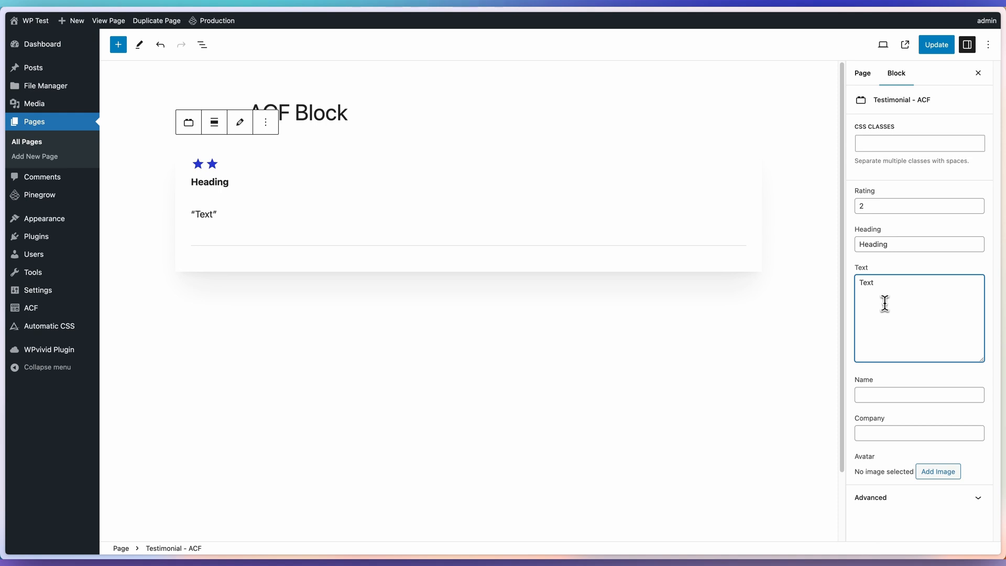
Try to edit the heading and text directly in the testimonial block's preview
click(204, 182)
double_click(211, 183)
drag(204, 184, 205, 188)
double_click(208, 213)
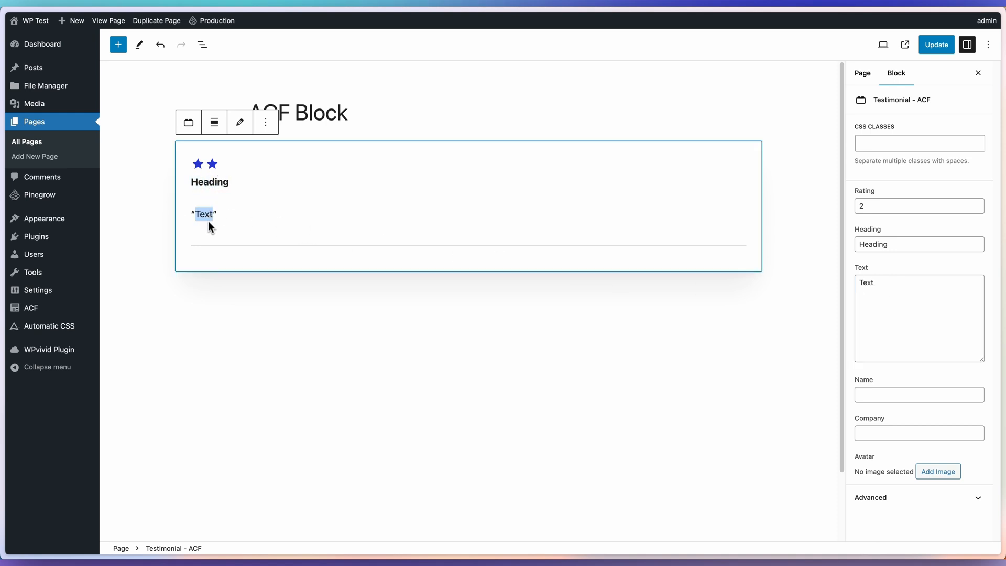
click(209, 220)
Switch the testimonial block to edit mode, then set Rating to 3.4 and Heading to "My Testimonial Heading"
click(240, 122)
click(207, 173)
drag(207, 172, 187, 174)
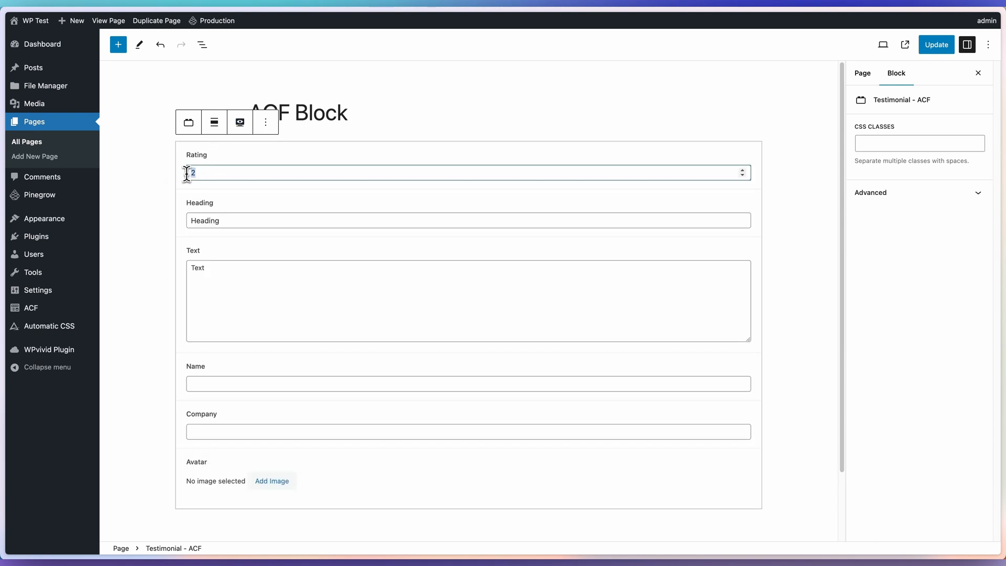
key(Tab)
text(My)
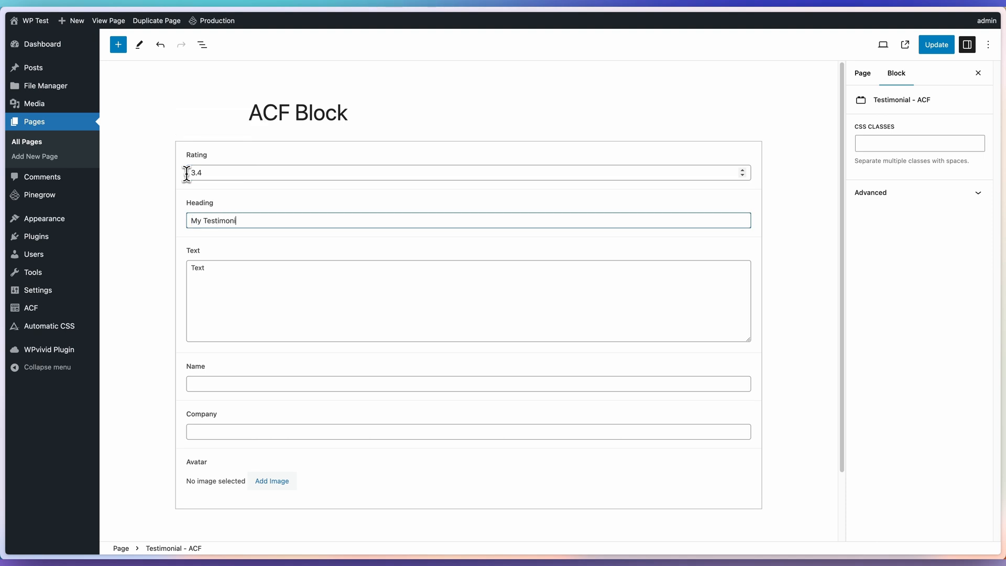
key(Tab)
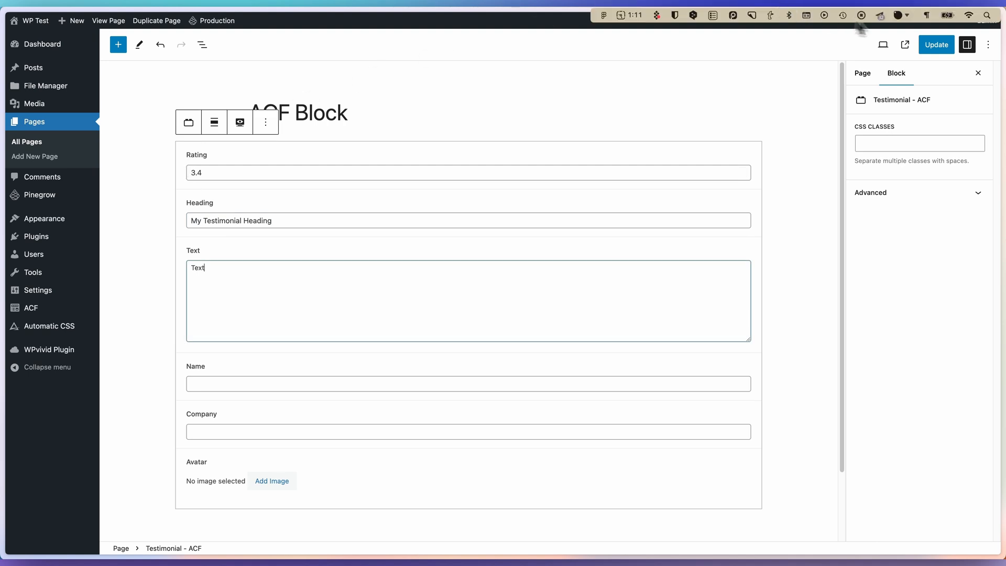
Replace the testimonial's text with three placeholder sentences copied from the lorem ipsum generator
click(929, 20)
mouse_move(905, 80)
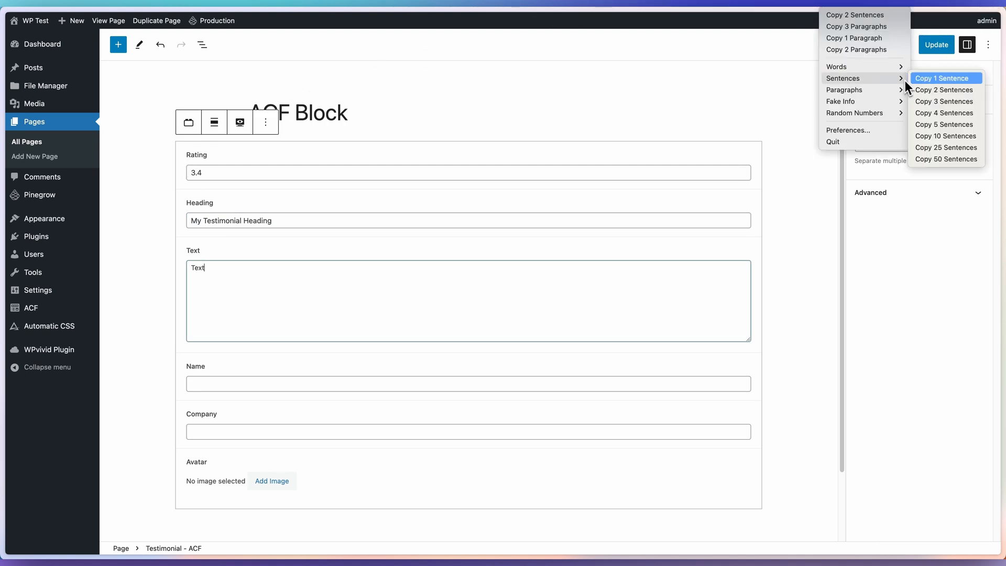
click(936, 101)
triple_click(312, 273)
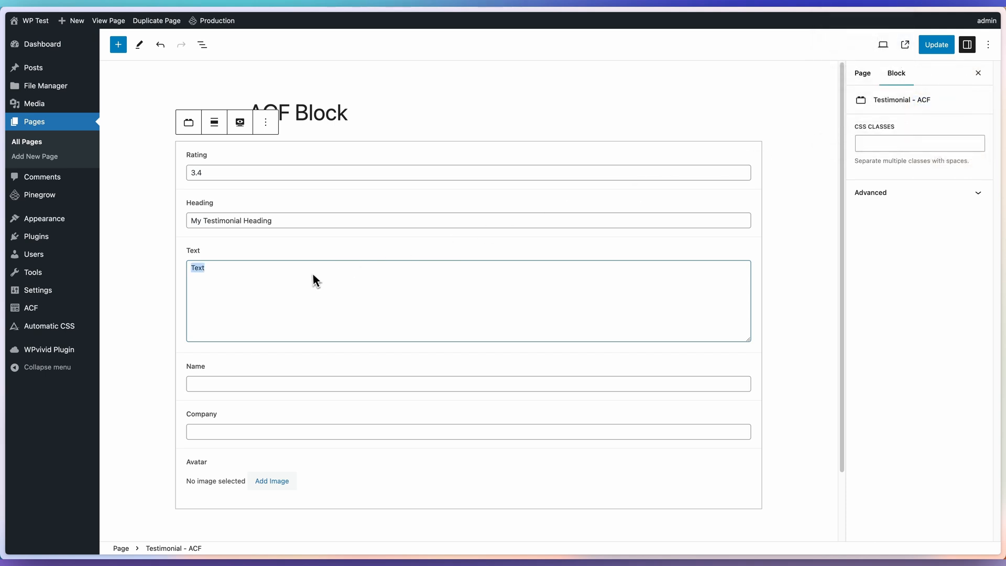
key(ctrl+v)
Fill in the testimonial's name as "The Name" and its company as "The Company"
click(240, 384)
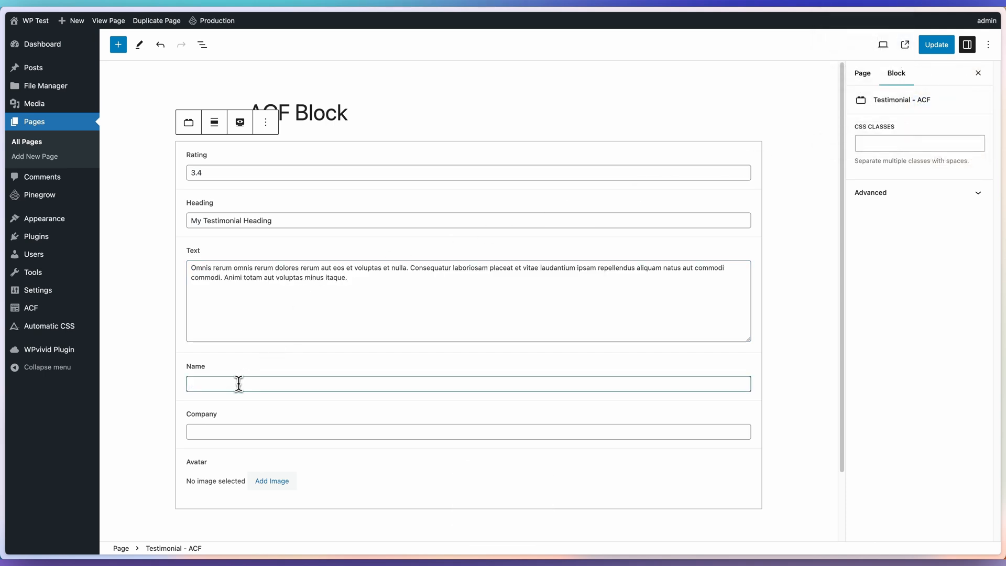
text(The Name)
key(Tab)
text(The Com)
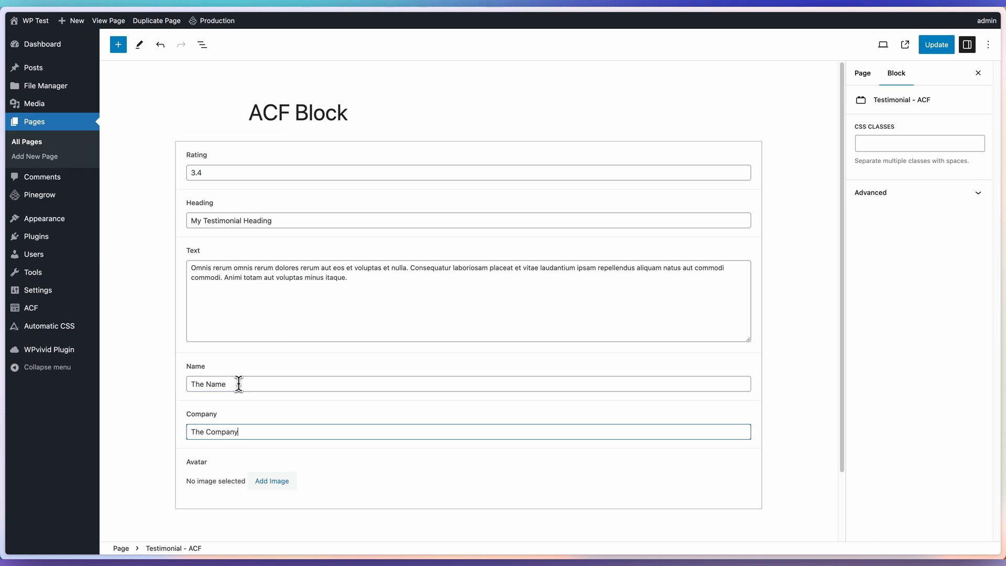
text(pany)
Choose the media library photo of the woman beside a white horse as avatar and switch the block back to preview
click(275, 480)
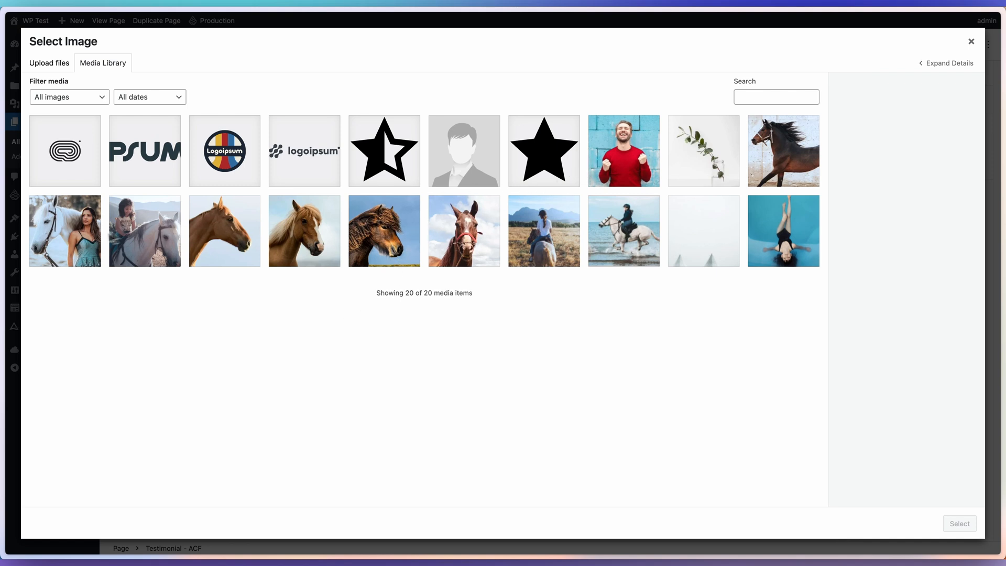
click(97, 244)
click(956, 524)
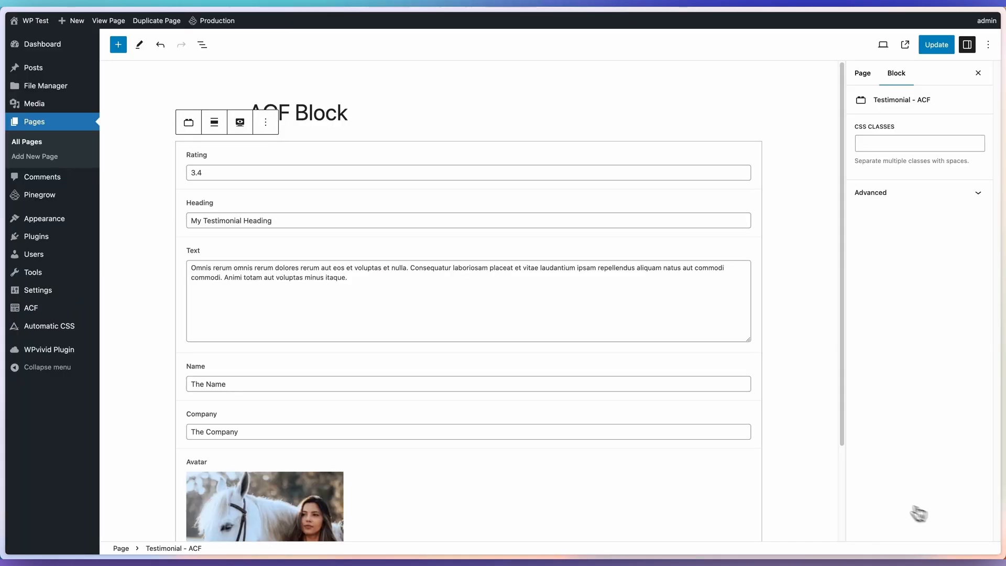
scroll(470, 423, down, 4)
scroll(435, 419, up, 4)
click(240, 122)
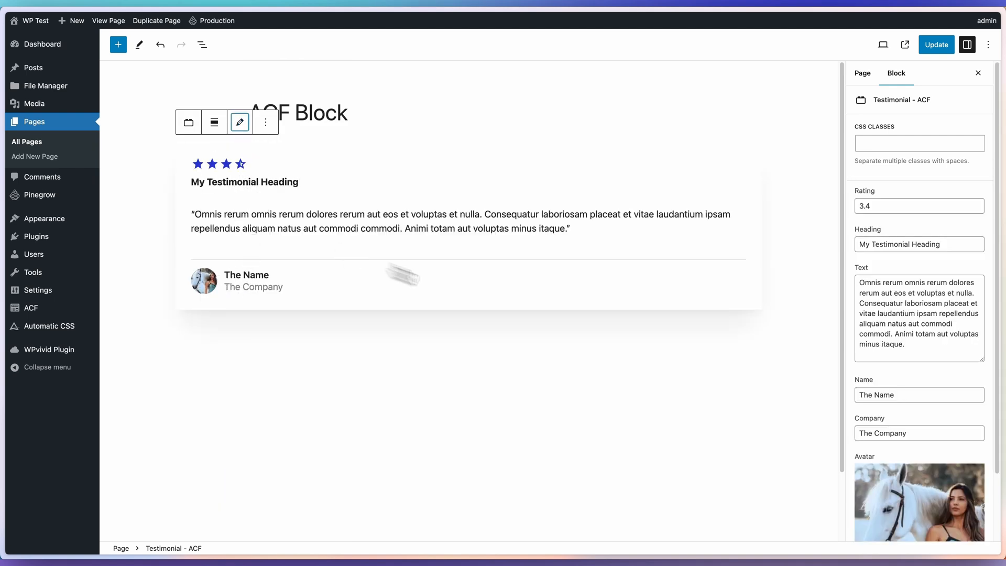
Change the testimonial's heading to "My best Testimonial", update the page and view it on the site
scroll(880, 275, down, 3)
scroll(894, 270, up, 3)
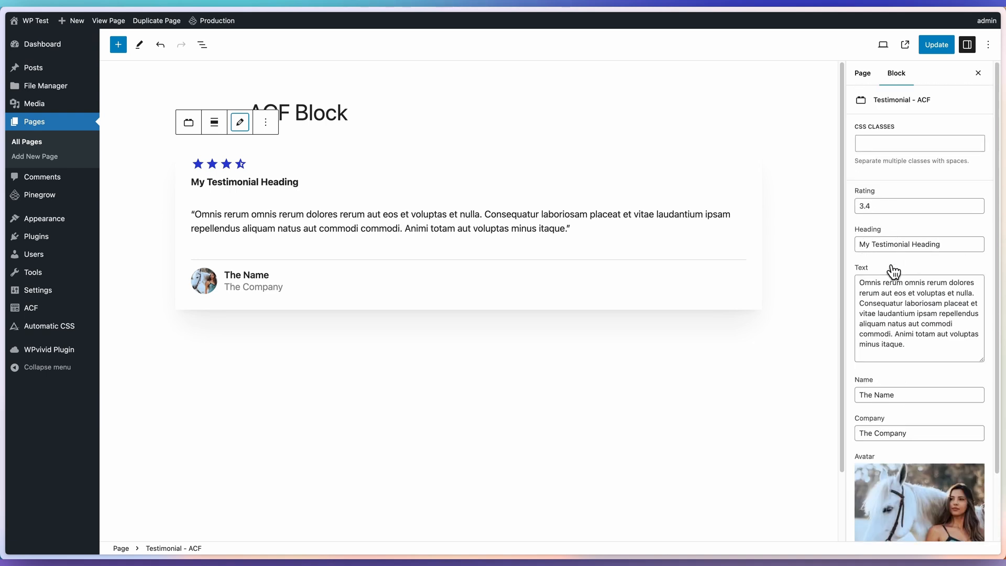
click(952, 245)
double_click(948, 244)
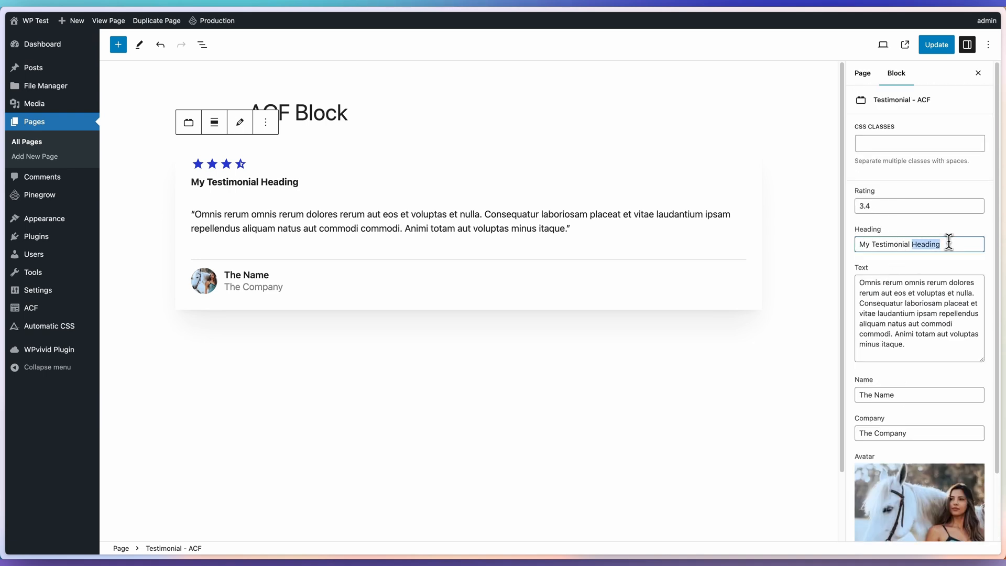
key(BackSpace)
key(alt+Left)
text(best)
click(936, 45)
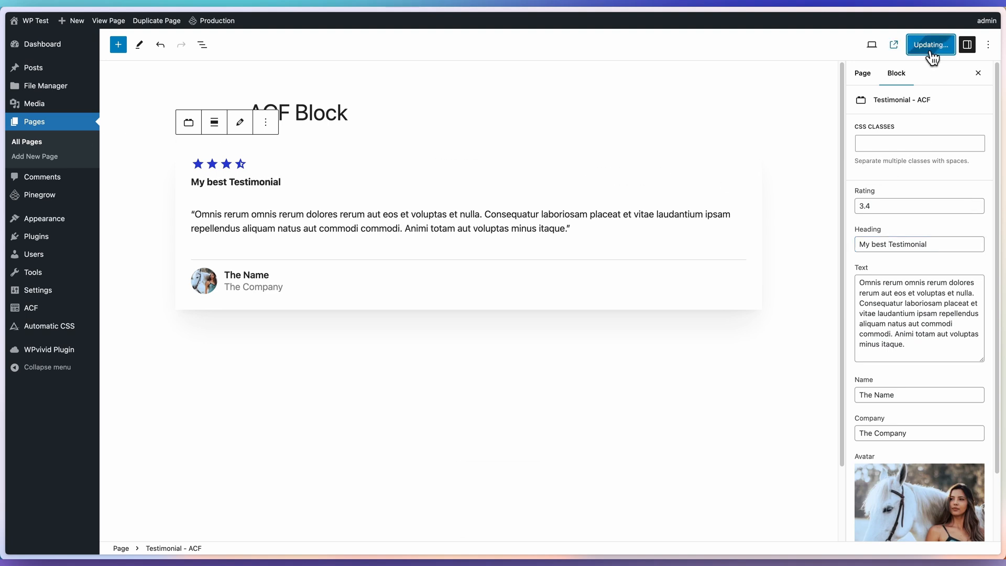
click(108, 21)
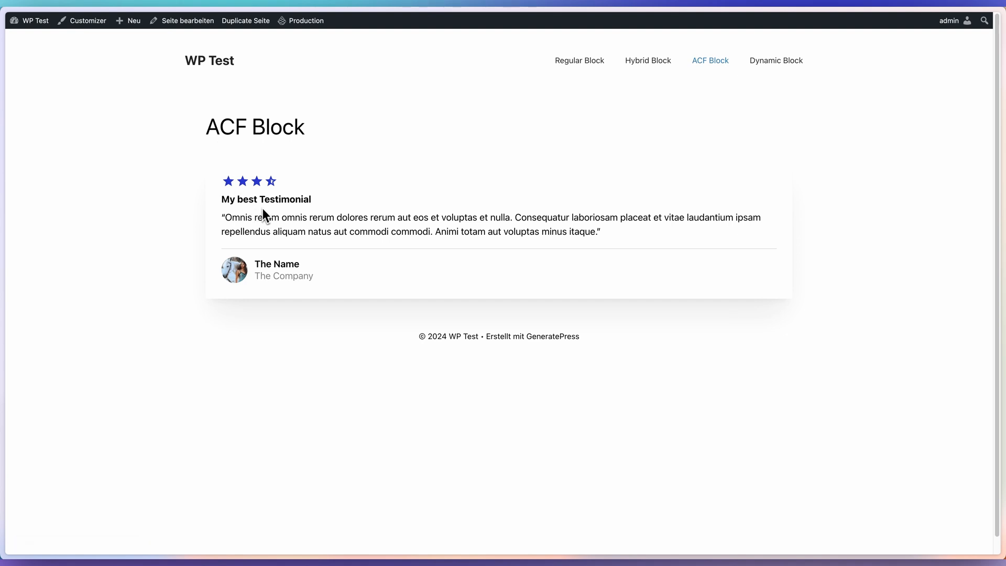
In Pinegrow's Testimonial Block project, insert a paragraph reading "Hello!" after the testimonial text of the ACF block
mouse_move(304, 21)
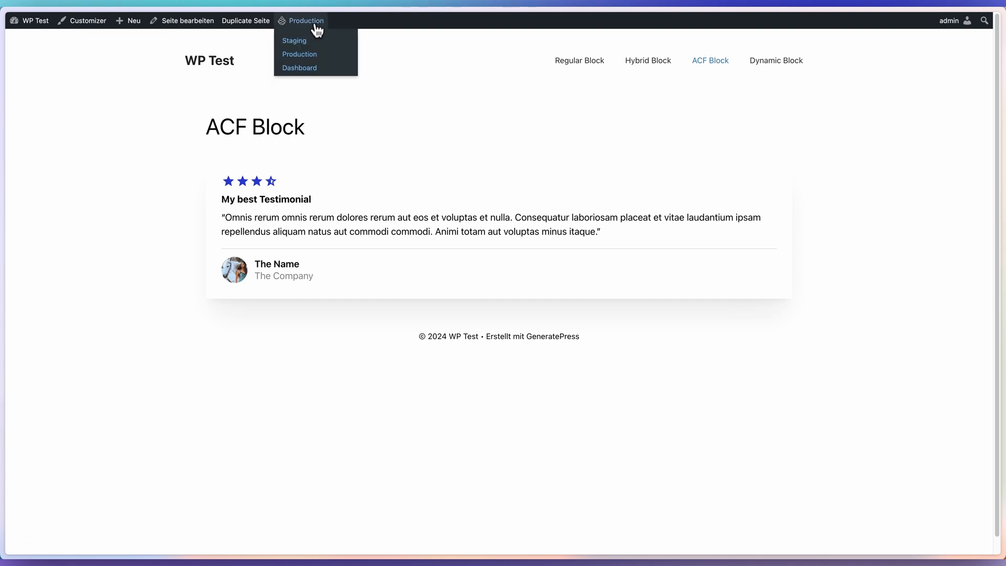
click(310, 65)
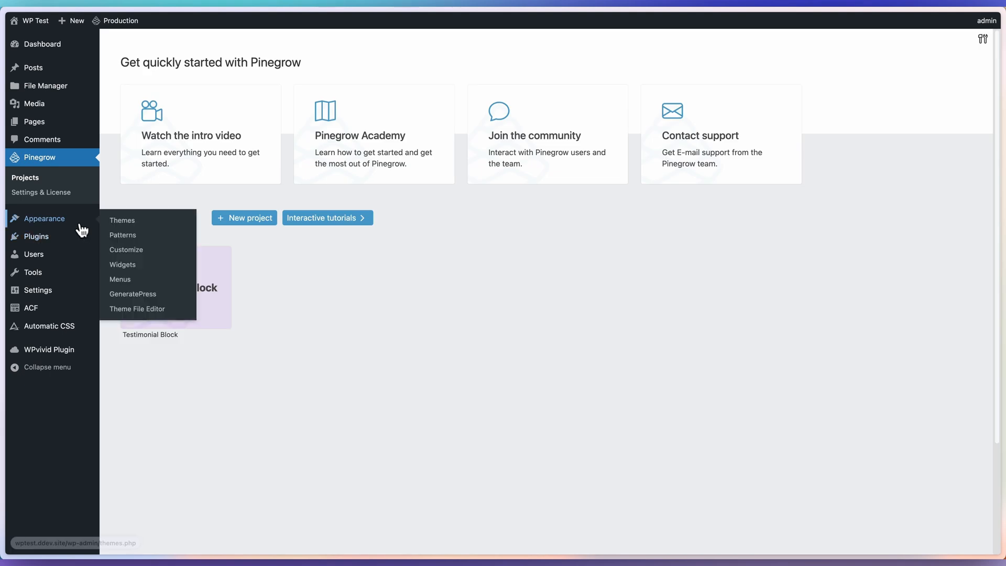
click(207, 311)
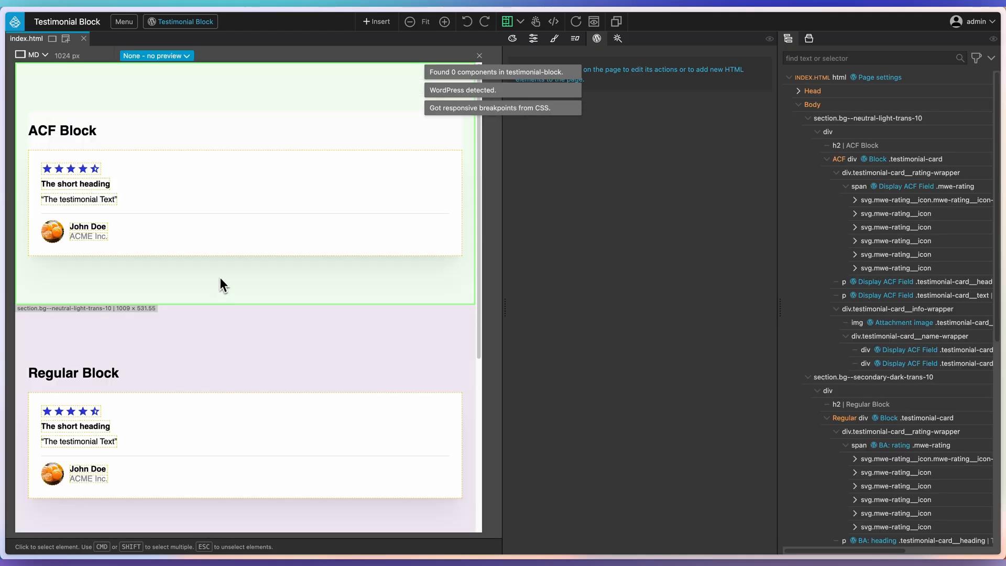
click(221, 200)
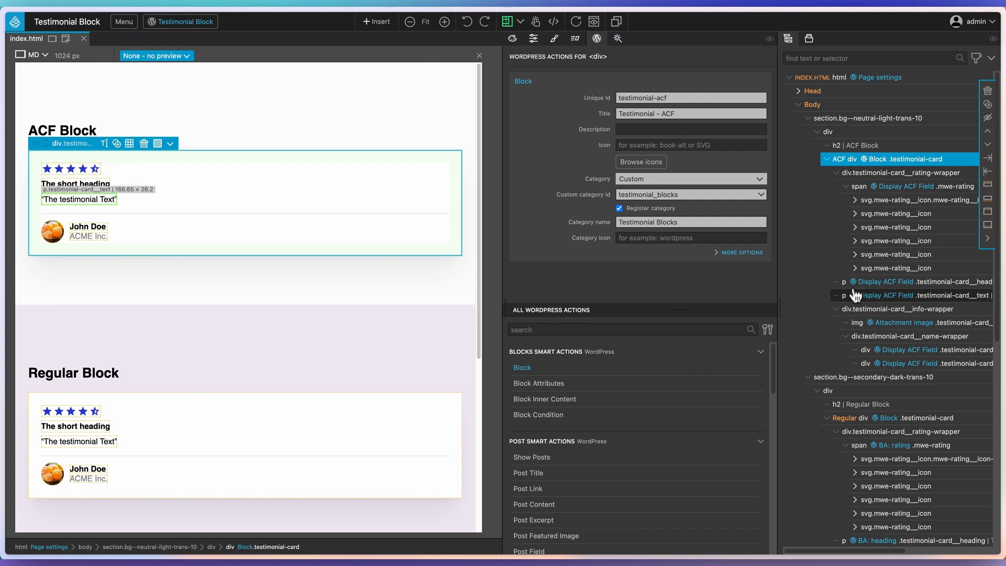
click(947, 300)
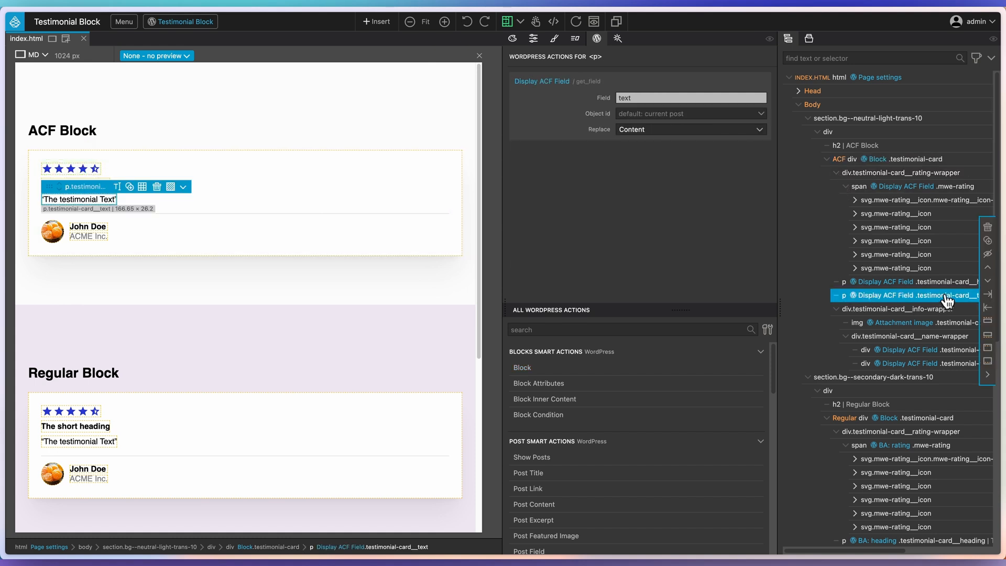
click(988, 336)
click(586, 373)
text(p Hello!)
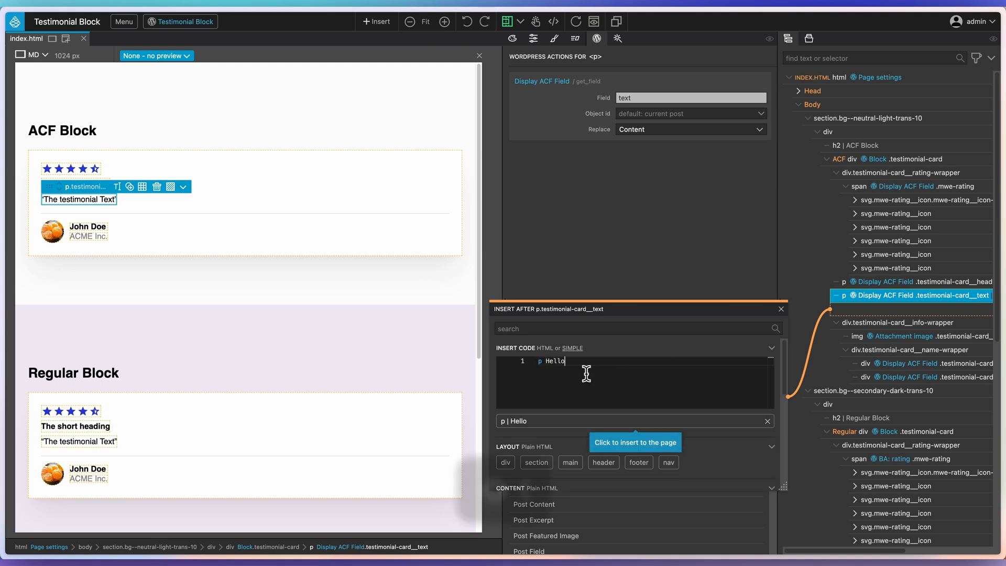
click(579, 413)
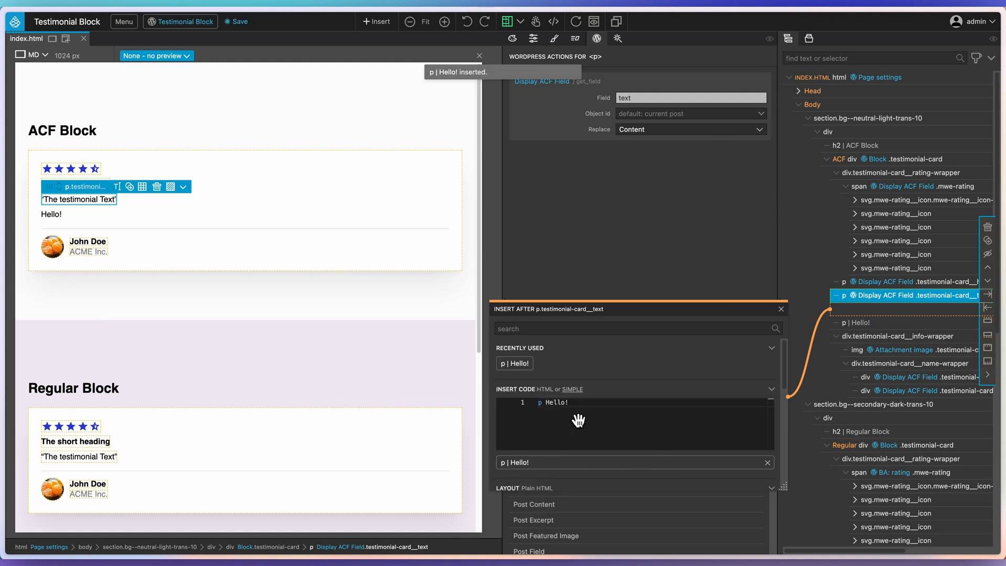
click(861, 309)
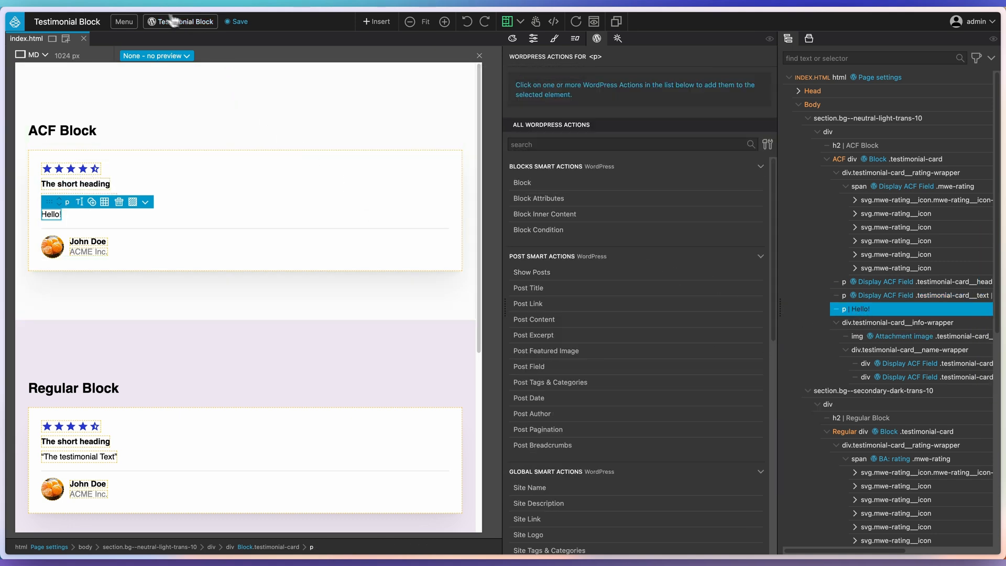
Export the Testimonial Block project as a plugin and close the project
click(153, 23)
click(161, 40)
click(124, 22)
click(128, 38)
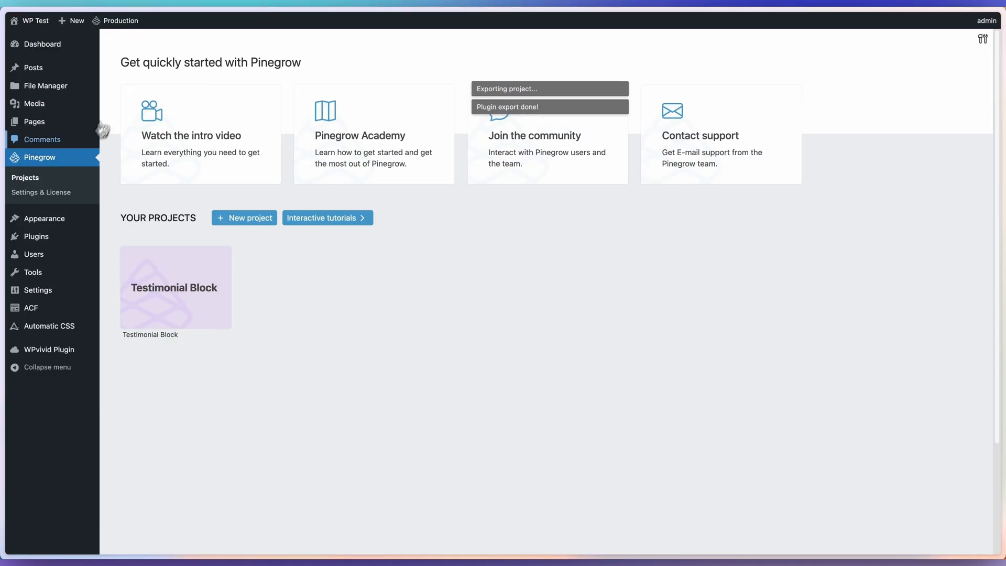
Check the testimonial for the "Hello!" paragraph on the ACF Block page, both on the site and in the page editor
click(52, 122)
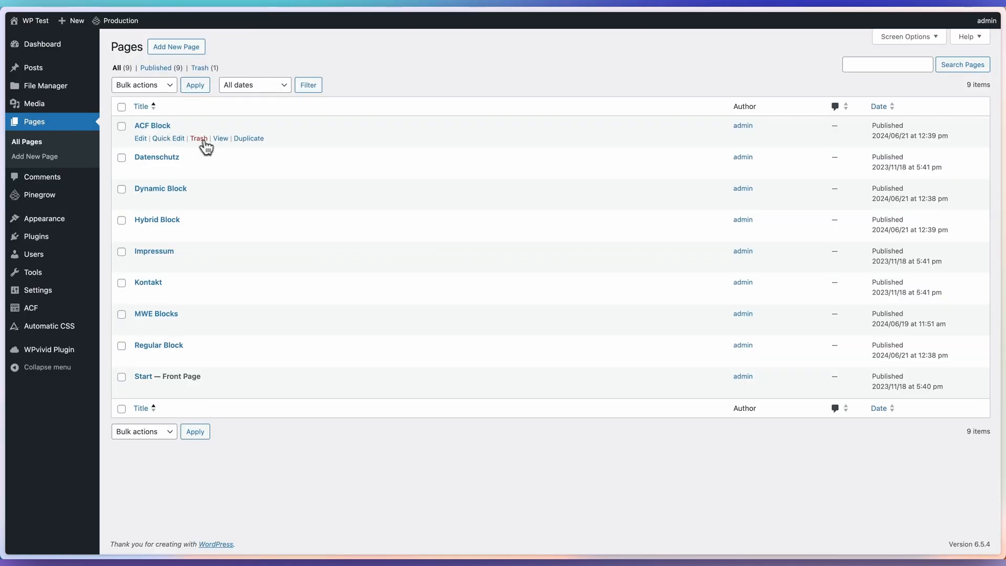
click(220, 138)
double_click(238, 249)
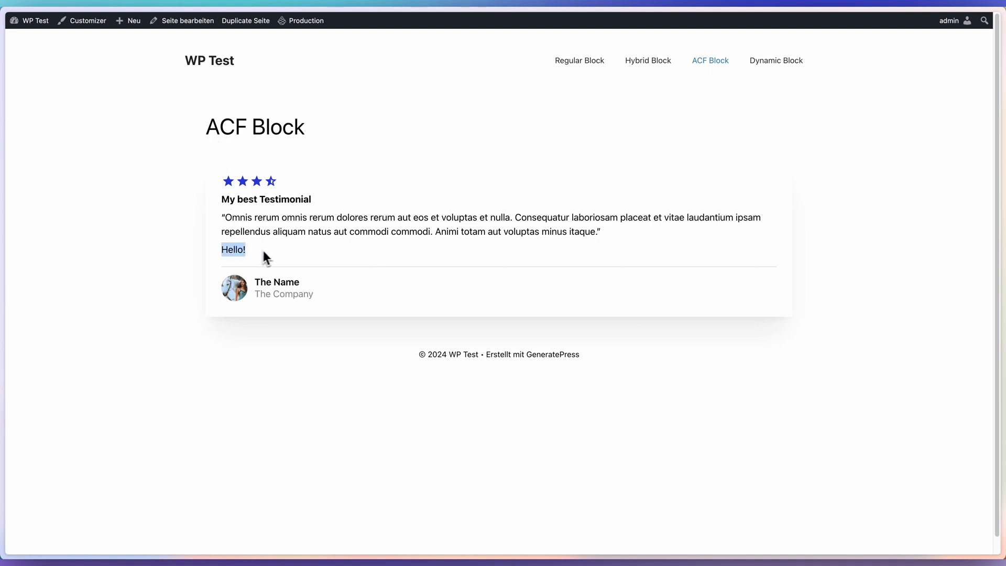
click(170, 20)
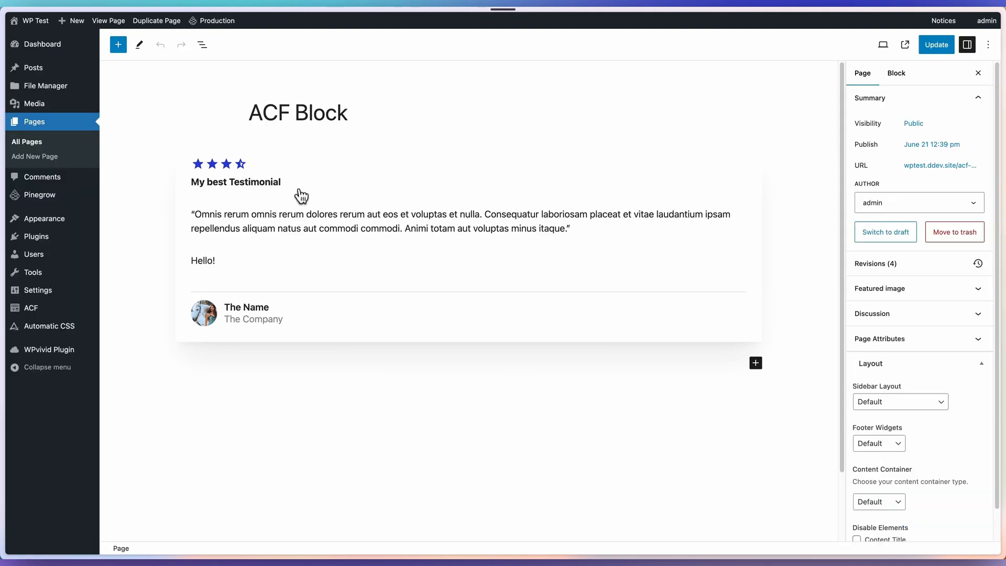
double_click(206, 261)
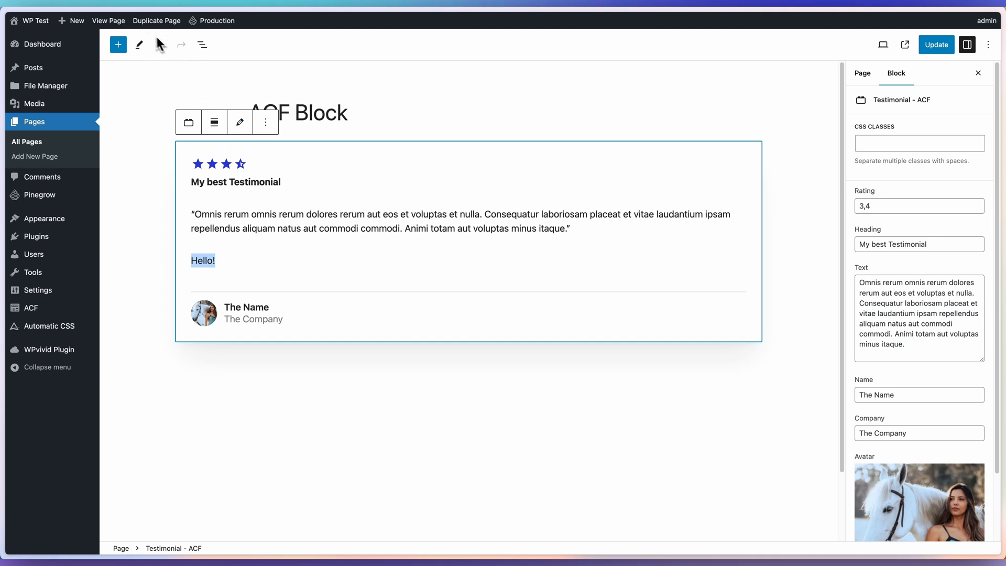
click(110, 20)
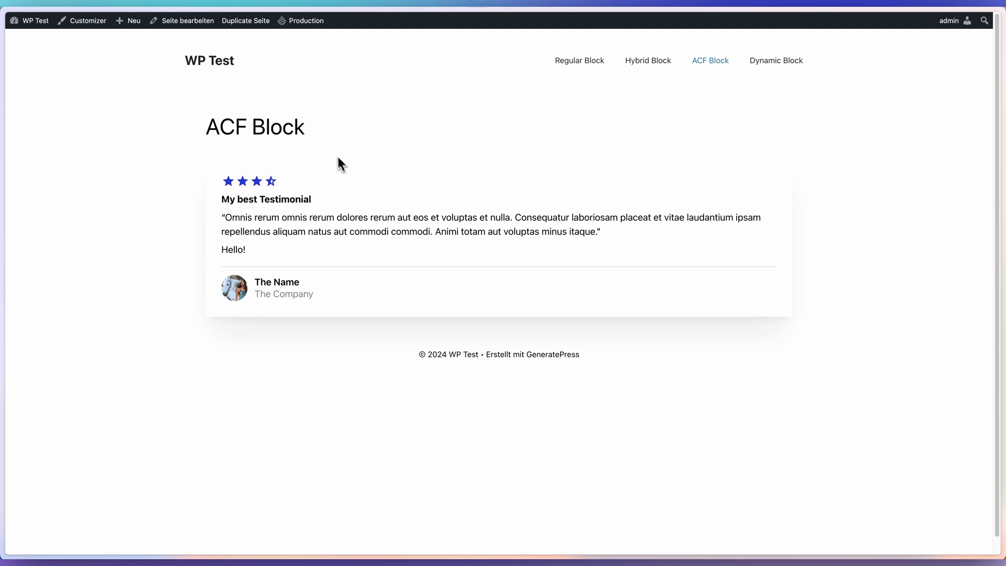
Reopen the Testimonial Block project in Pinegrow and delete the "Hello!" paragraph from the ACF block
mouse_move(308, 23)
click(304, 68)
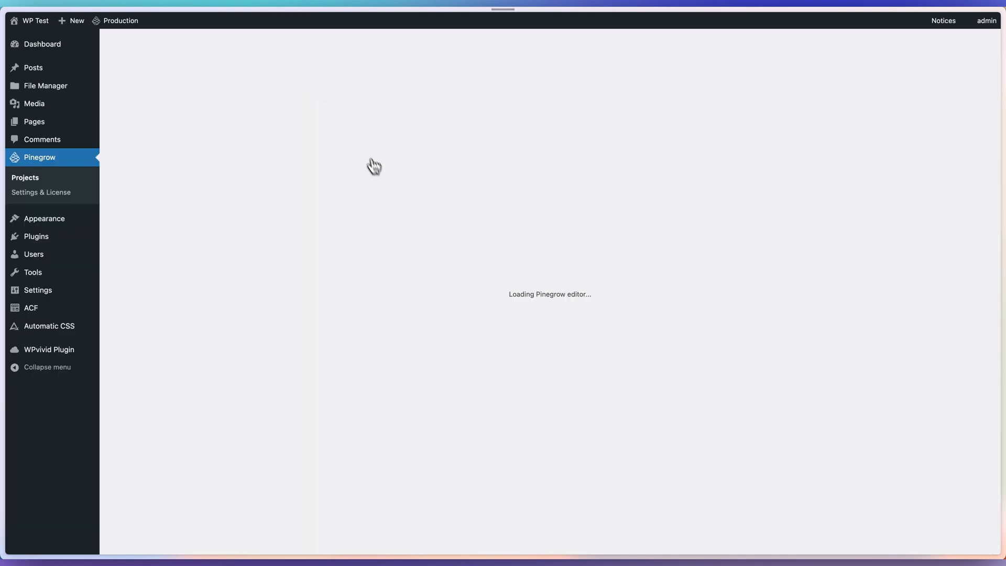
click(134, 281)
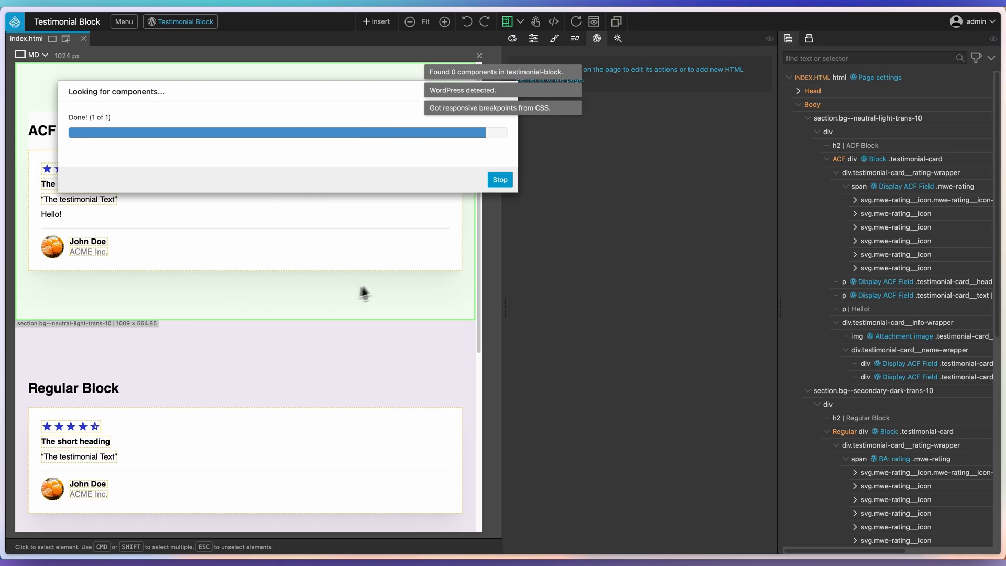
click(59, 218)
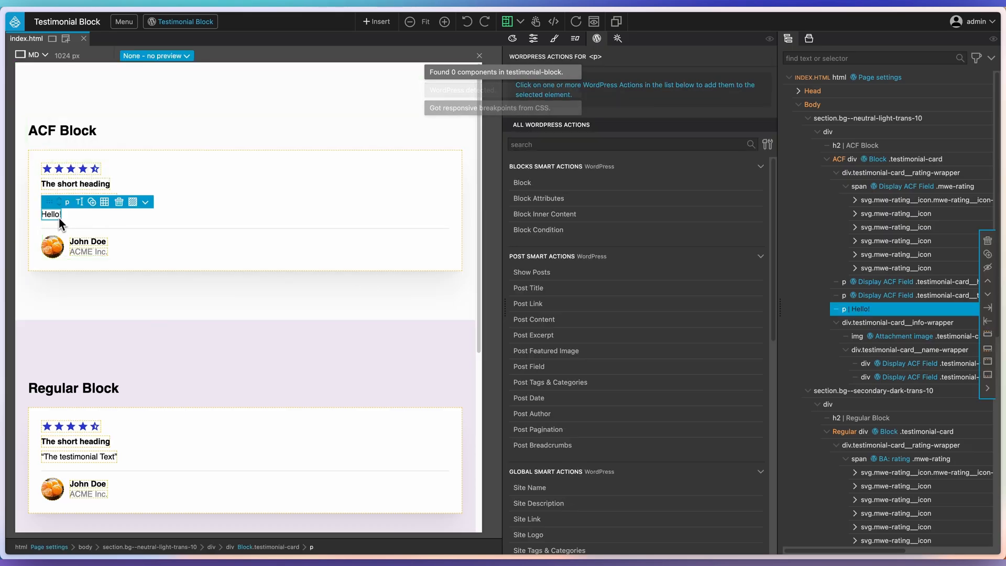
click(118, 202)
Export the plugin again, closing the project, and view the ACF Block page on the site
click(193, 24)
click(194, 40)
click(126, 23)
click(132, 38)
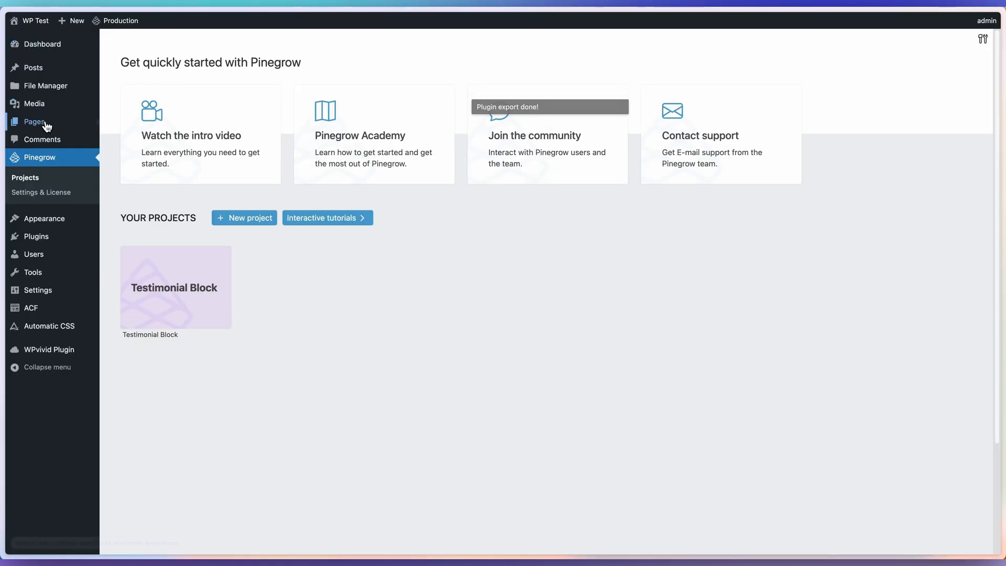
click(46, 126)
click(215, 140)
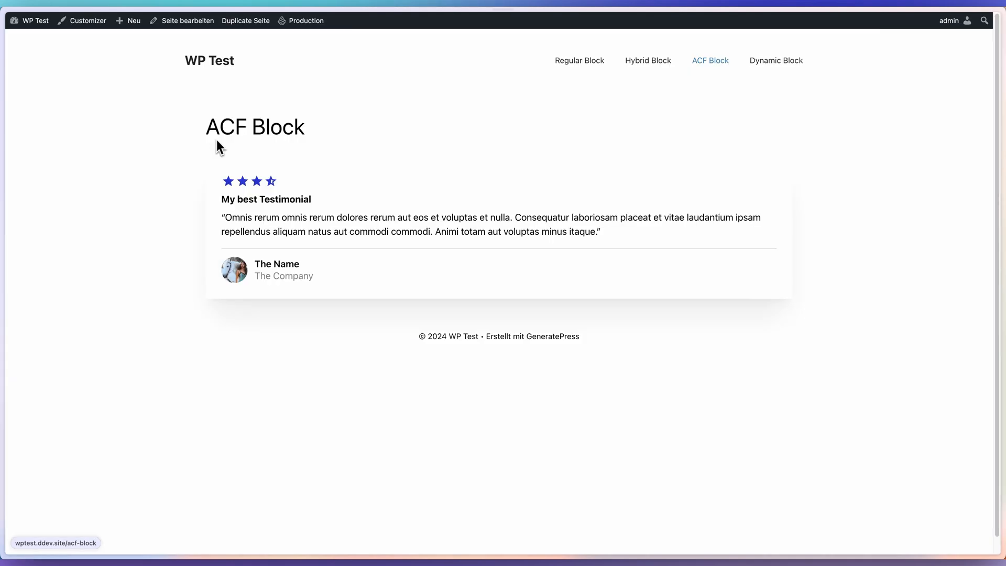
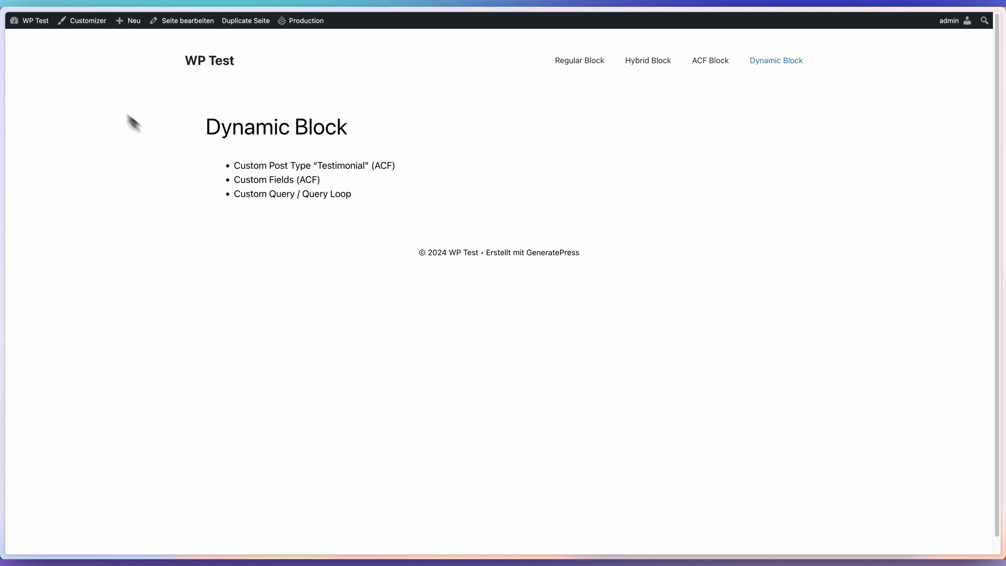
Create and save an ACF post type with plural label "Testimonials", singular label "Testimonial" and key "testimonial"
click(24, 35)
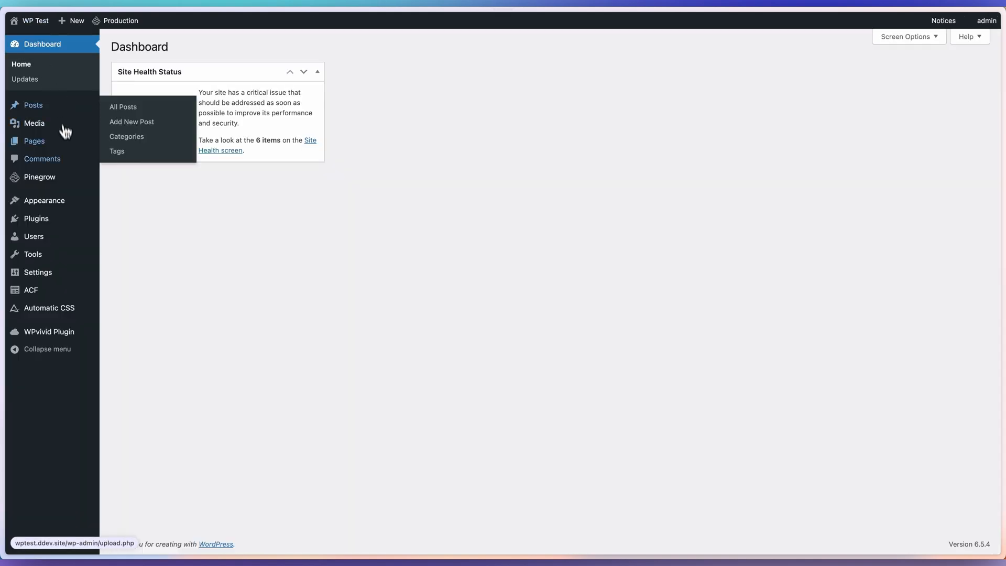
mouse_move(55, 292)
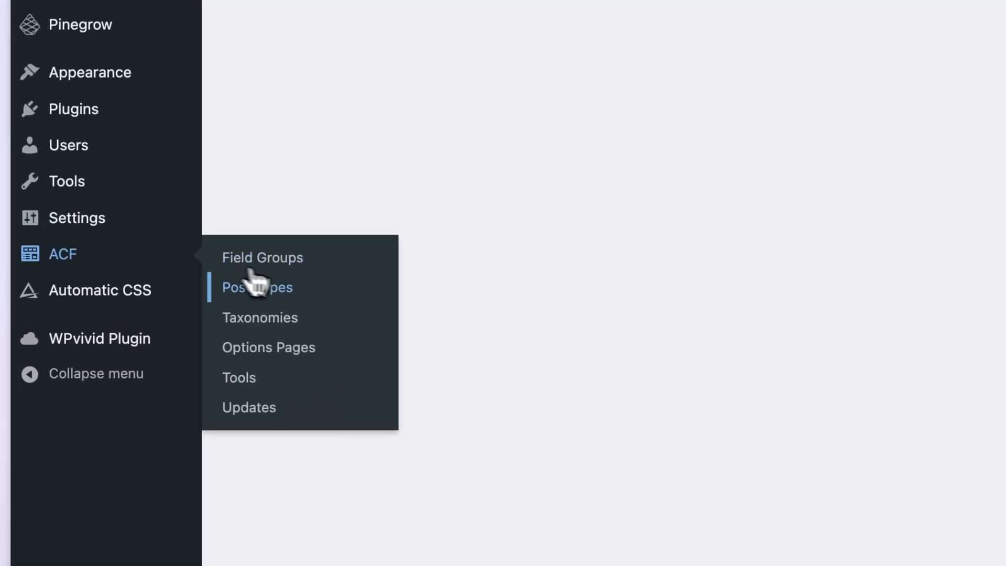
click(254, 283)
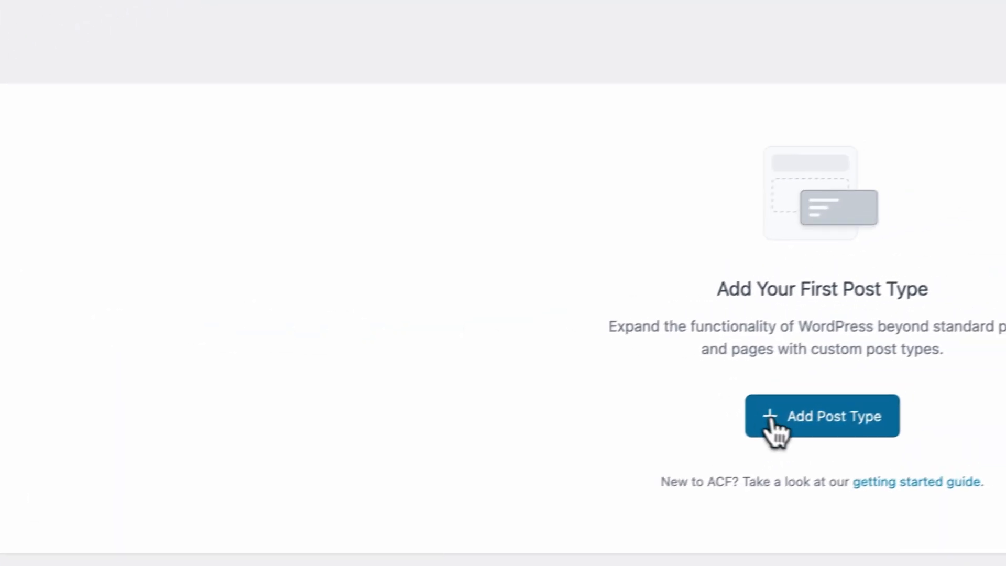
click(770, 422)
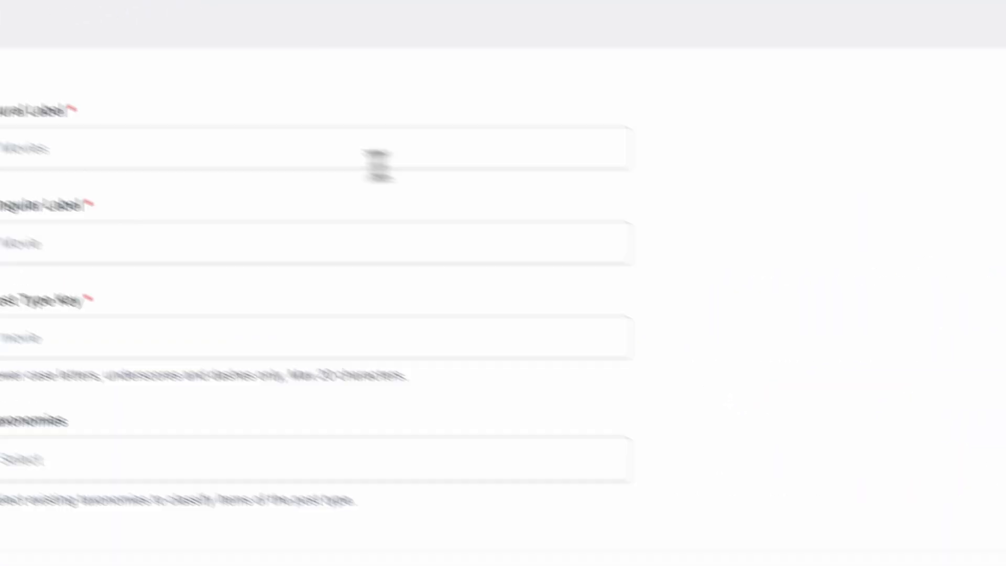
click(239, 134)
text(Testimo)
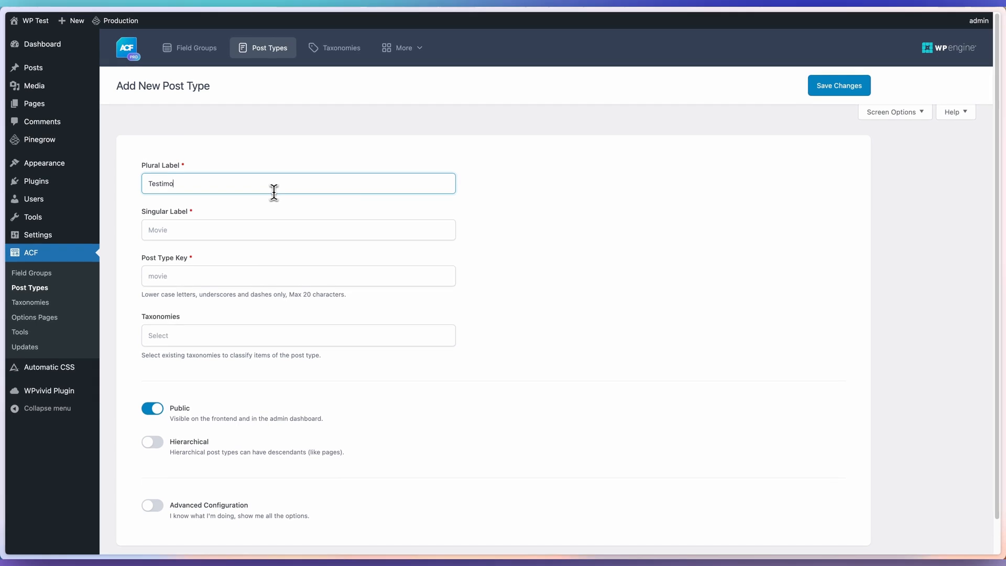
text(nials)
key(Tab)
text(Test)
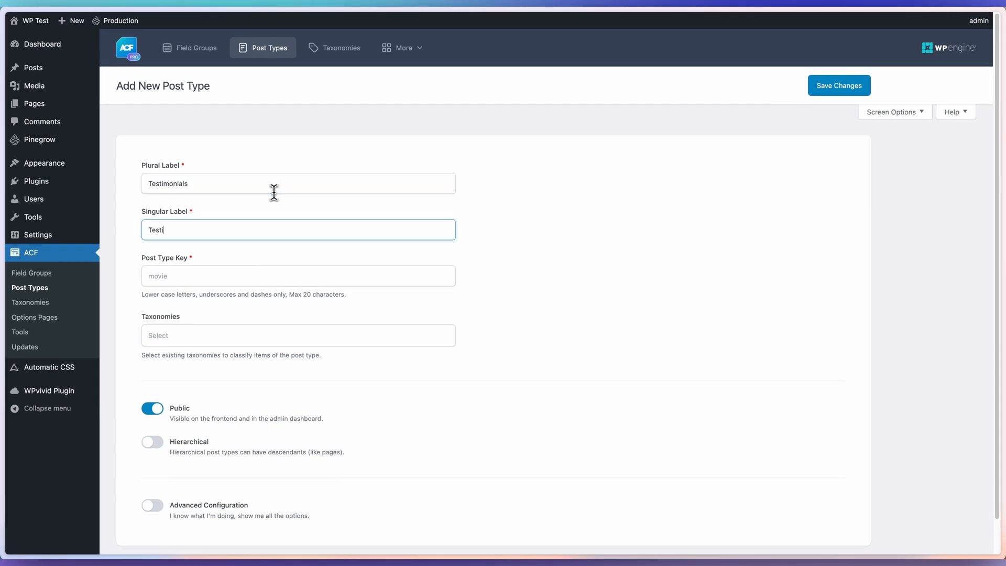
key(Tab)
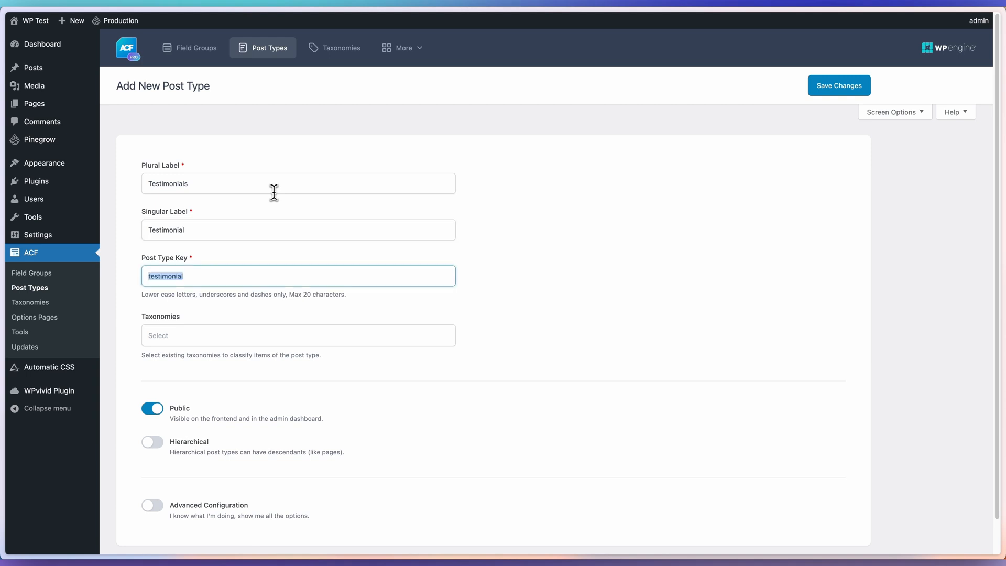
click(827, 92)
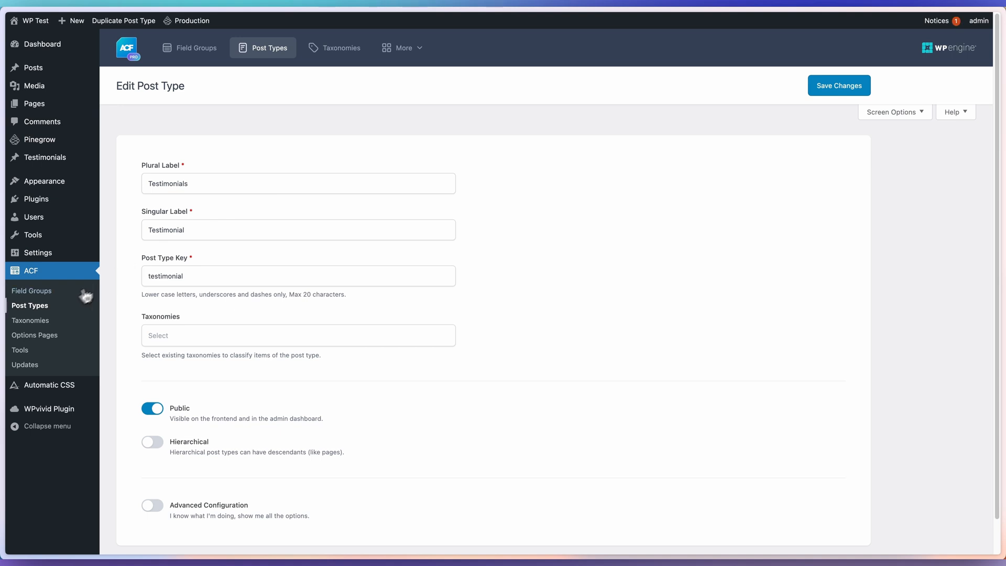
Open the "Block - Testimonial" ACF field group for editing and retitle it "Block + CPT - Testimonial"
click(53, 294)
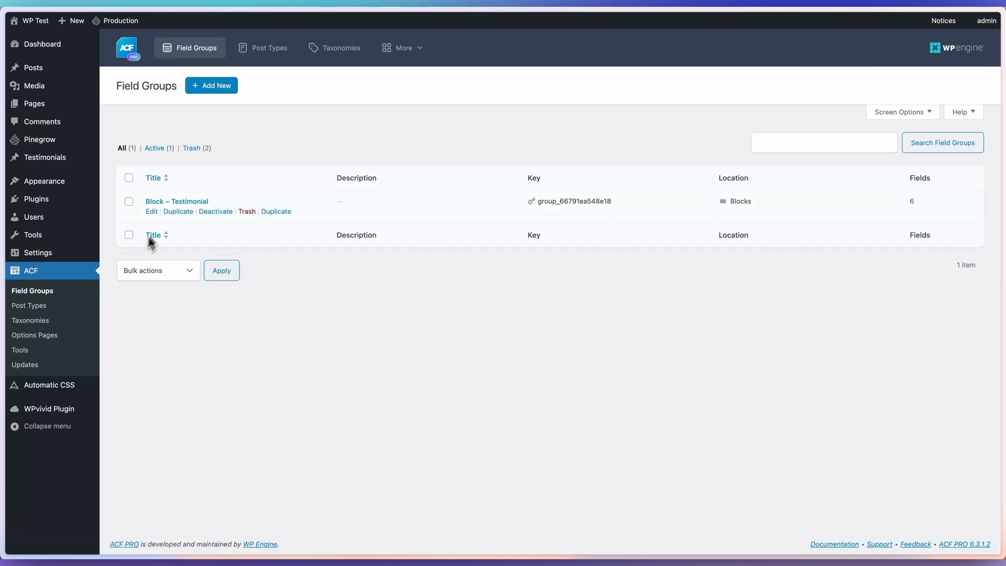
click(194, 211)
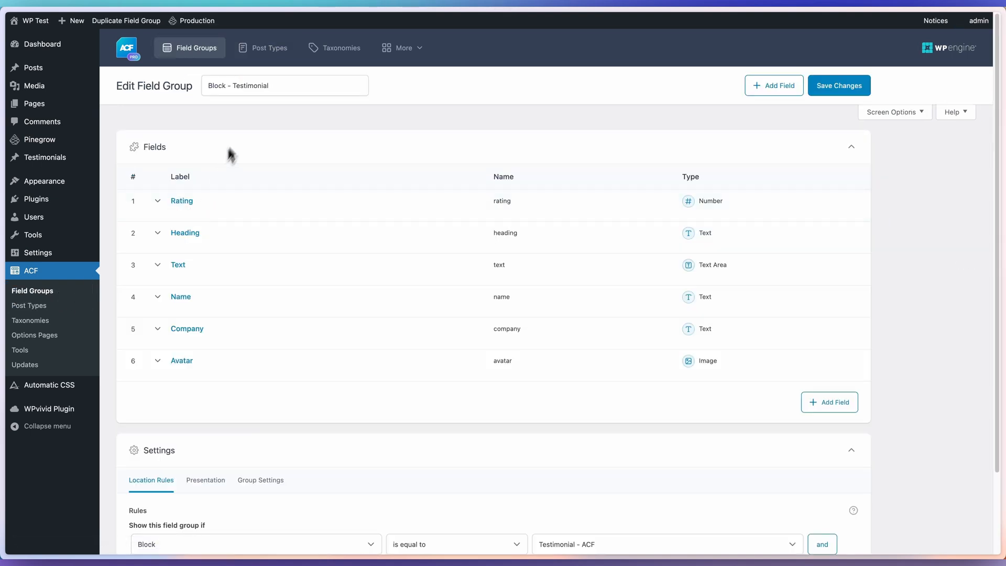
click(230, 86)
text(+)
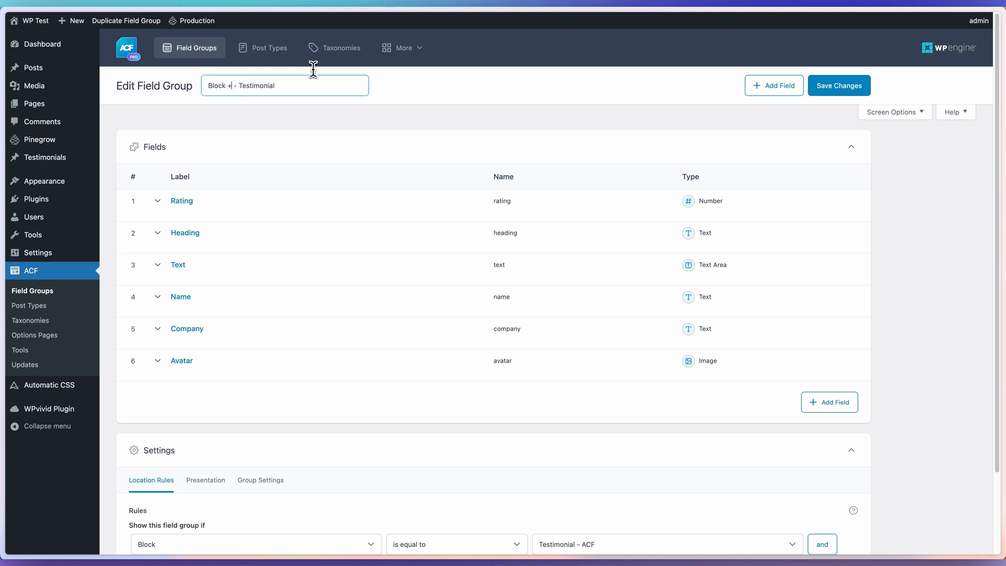
text( CPT)
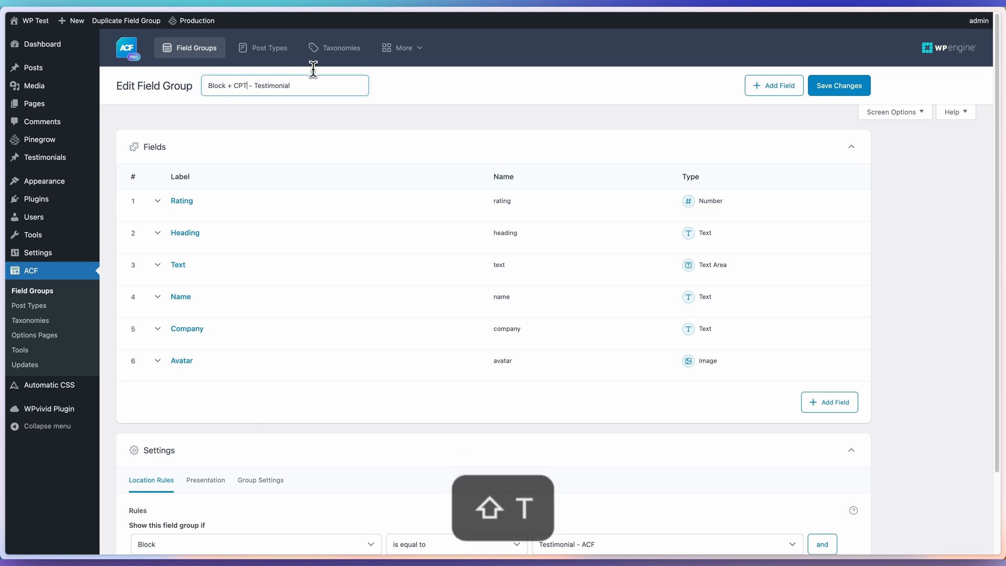
Add a second location rule group that also shows the field group for the Testimonial post type
scroll(379, 386, down, 3)
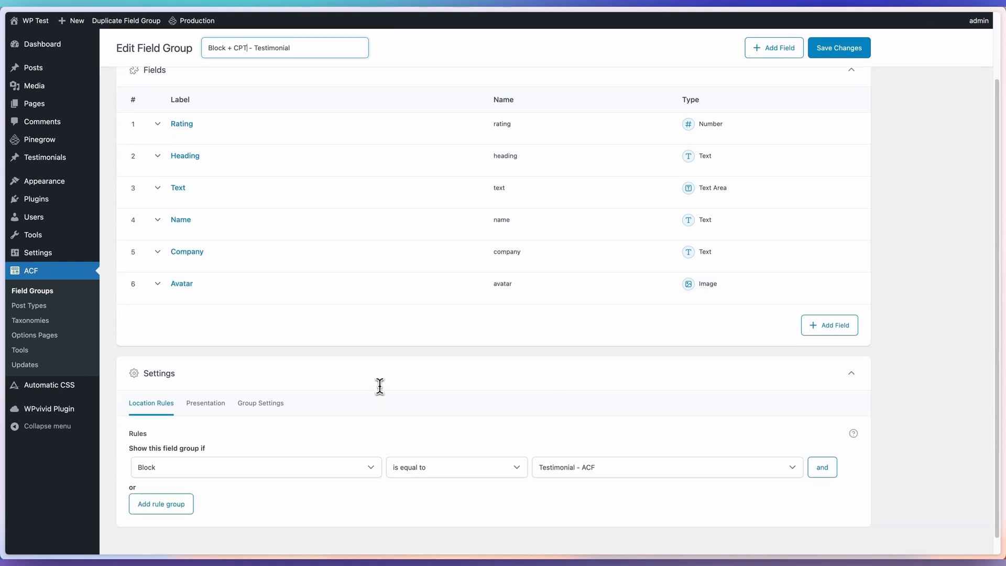
click(173, 488)
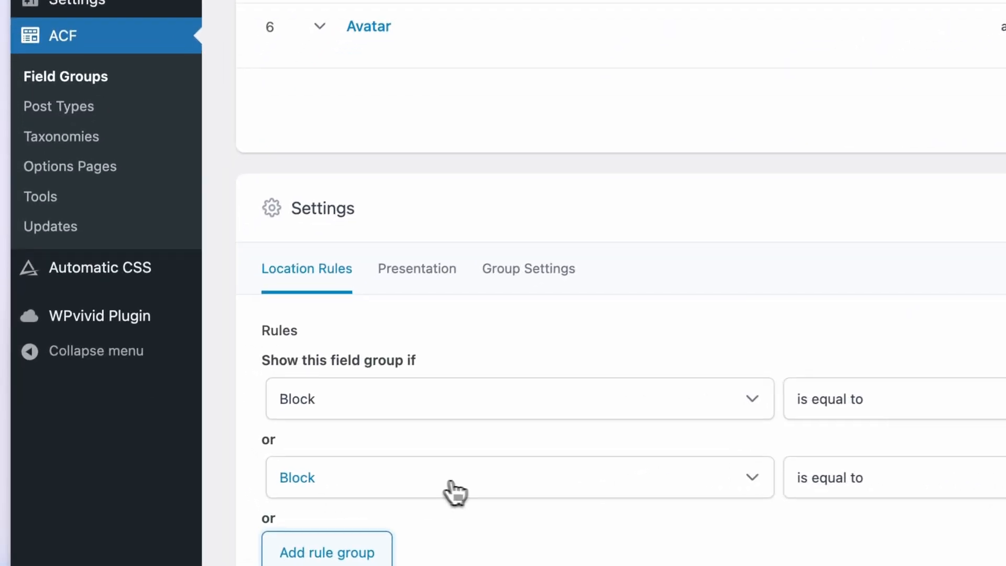
click(225, 491)
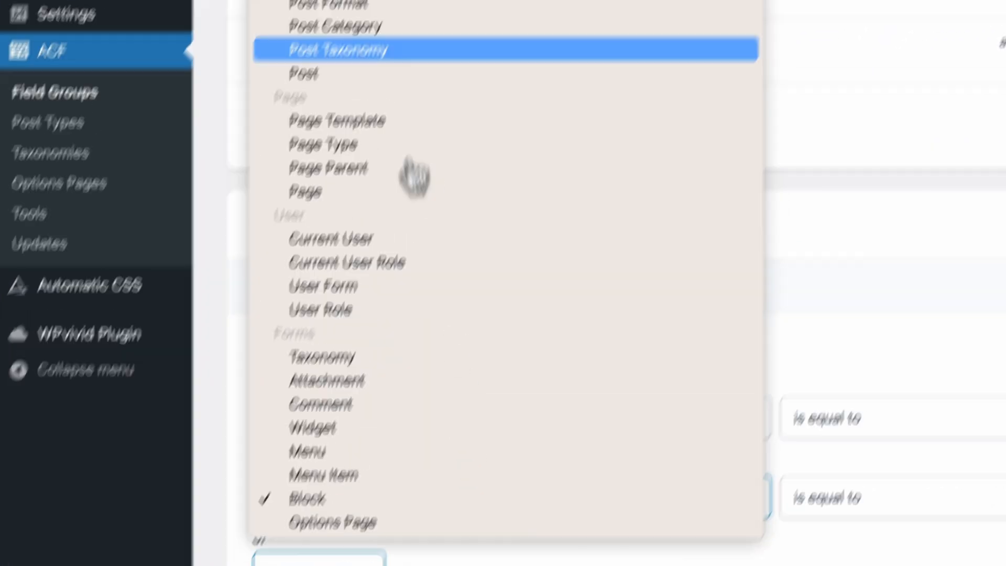
click(288, 87)
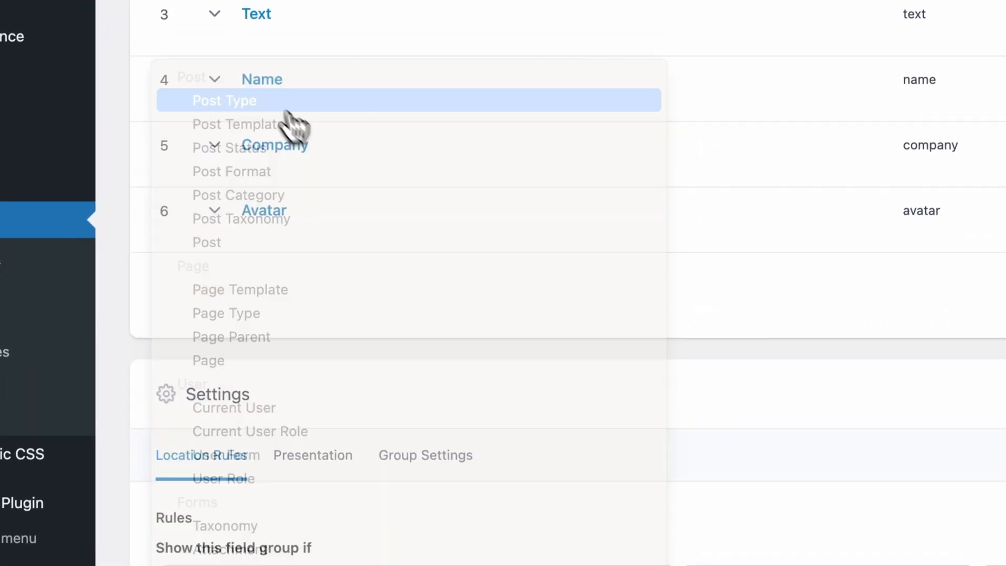
click(567, 437)
click(561, 474)
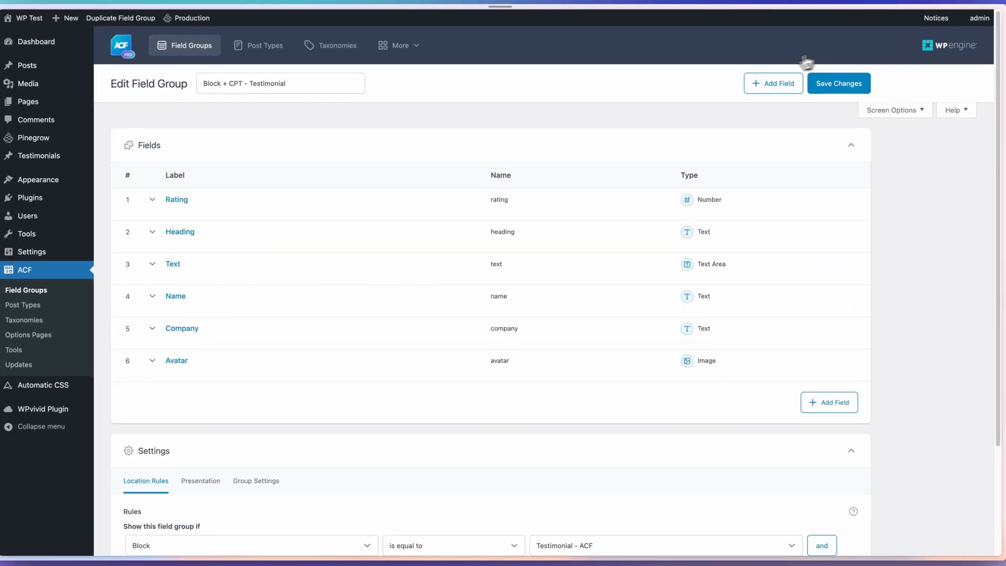
Open the Testimonial Block project in Pinegrow and duplicate the ACF Block section, collapsing the page's sections in the tree
click(43, 145)
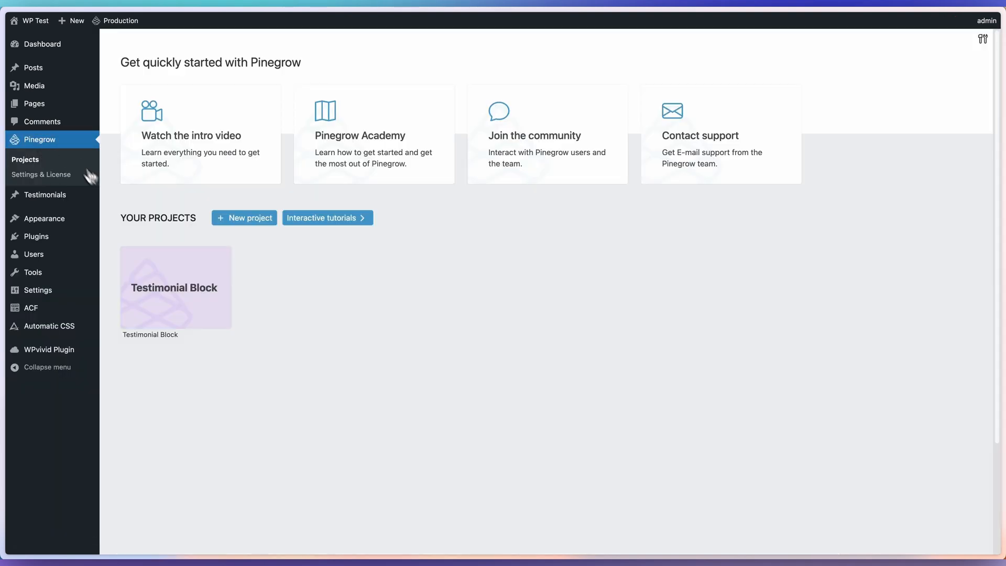
click(182, 295)
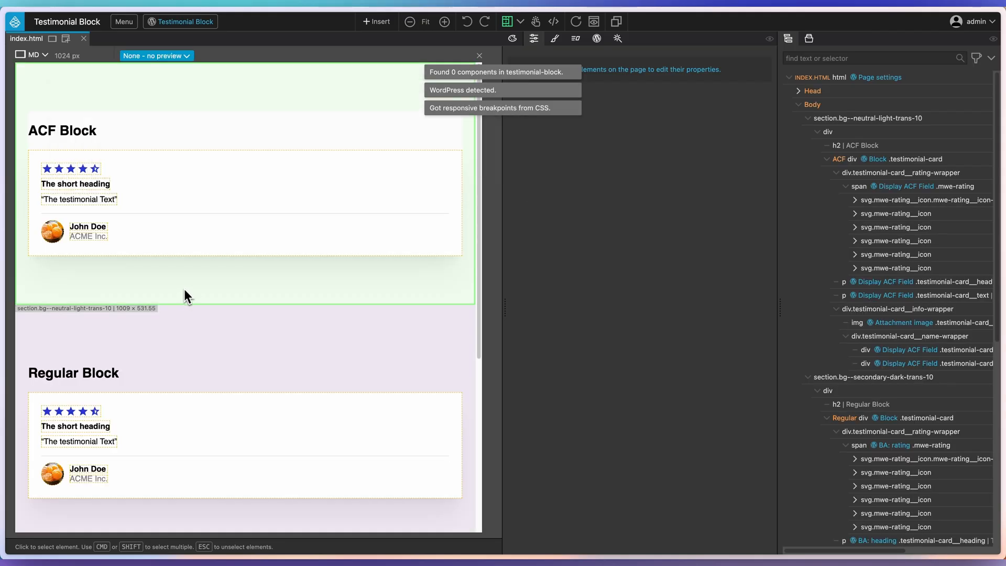
click(253, 103)
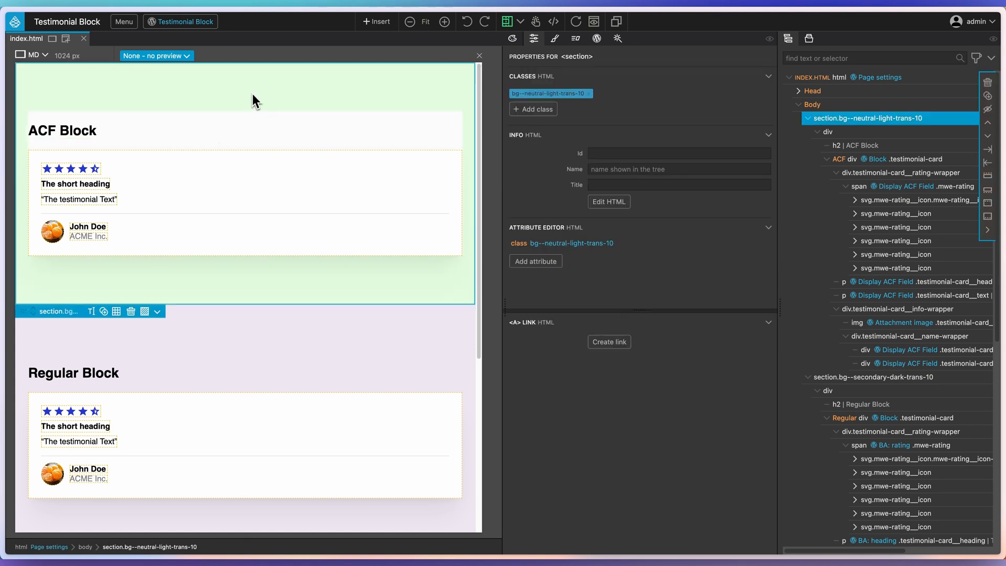
click(810, 120)
click(808, 133)
click(808, 146)
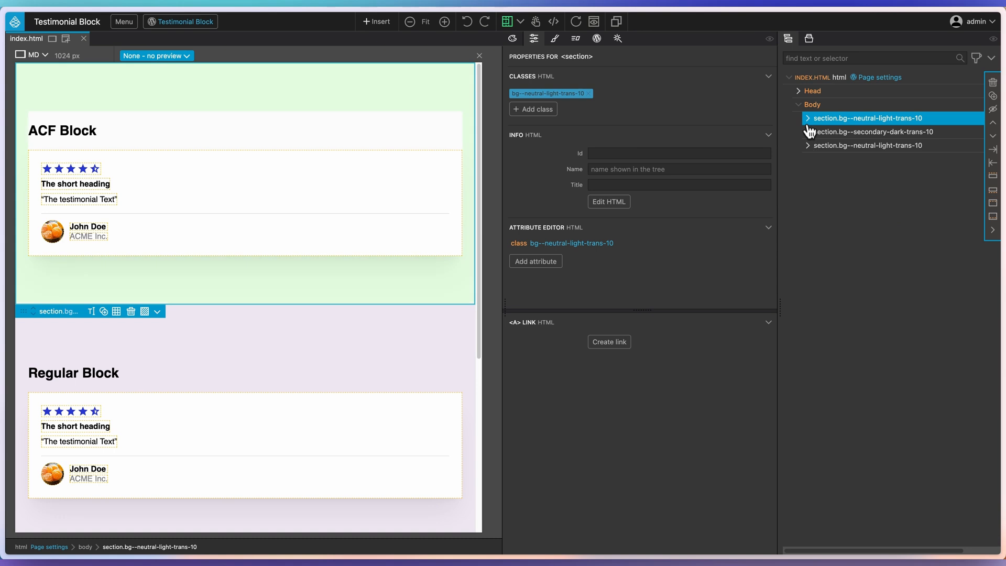
click(992, 96)
click(846, 122)
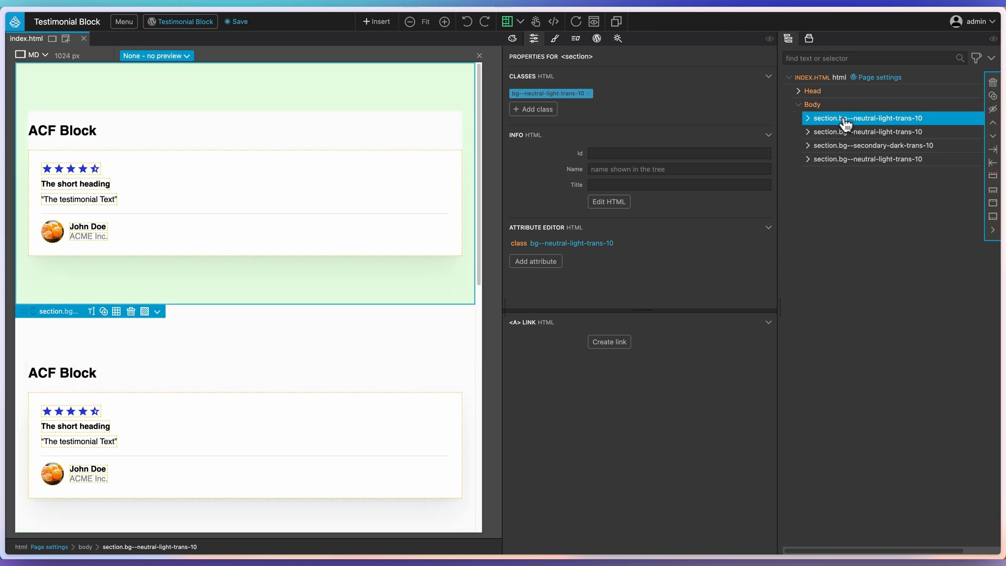
Expand the first ACF Block section and rename its testimonial card div to "Dynamic (ACF)"
click(810, 120)
click(846, 159)
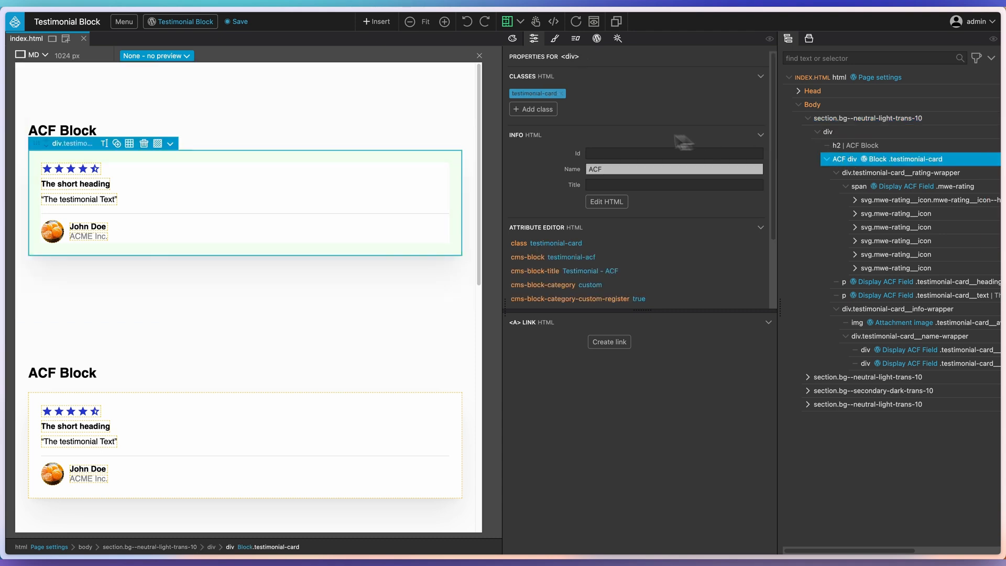
click(590, 168)
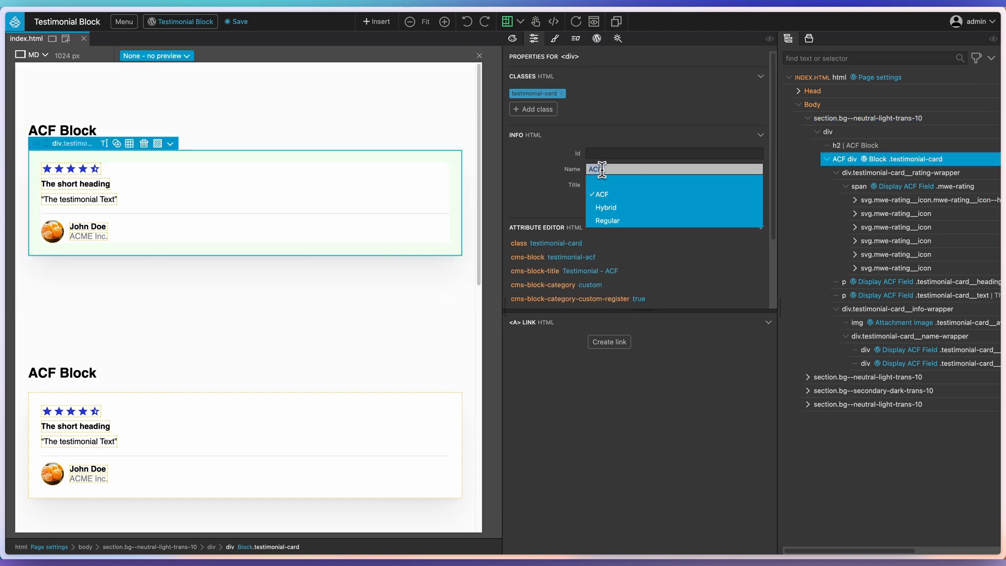
text(Dynamic (ACF))
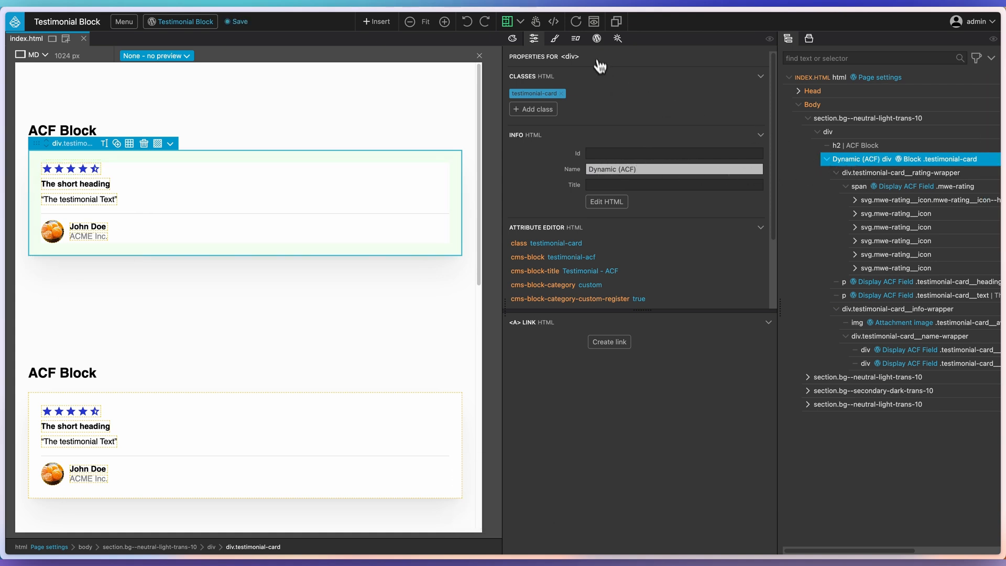
Set the Dynamic (ACF) card's block unique id to "testimonial-dynamic" and its title to "Testimonial - Dynamic"
click(597, 40)
click(661, 98)
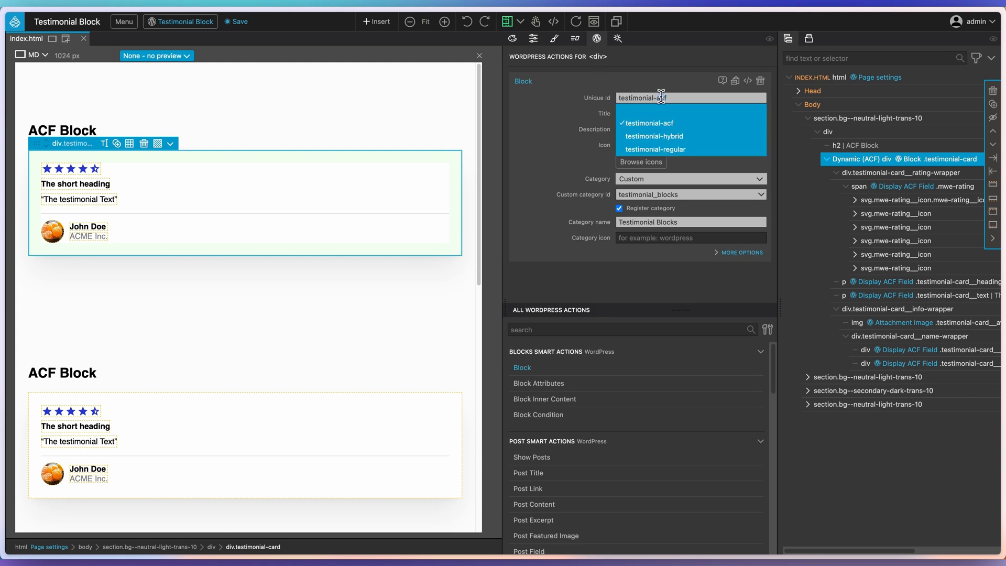
text(dynami)
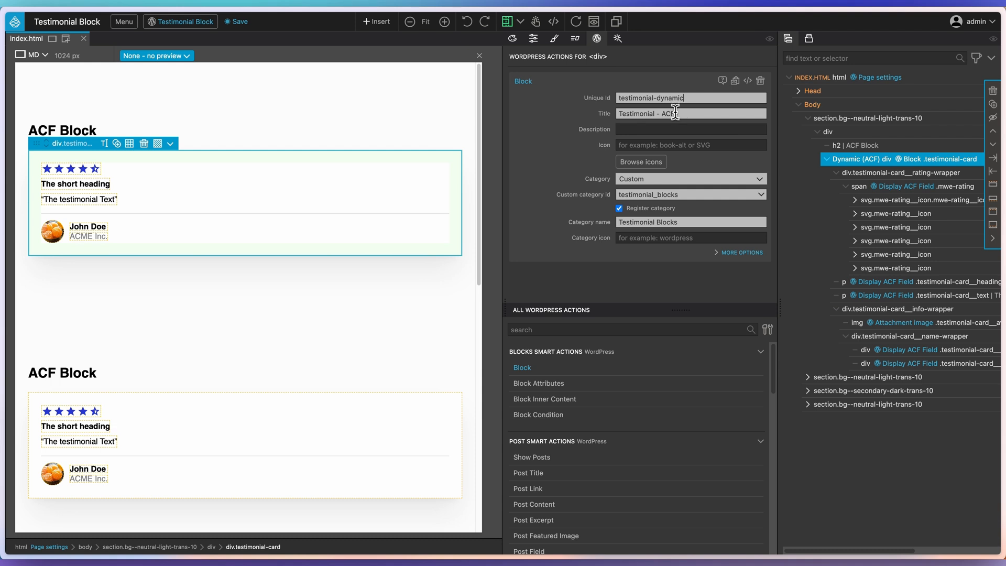
double_click(675, 113)
text(D)
Change the block type of the testimonial-dynamic block to Dynamic PHP block
click(725, 256)
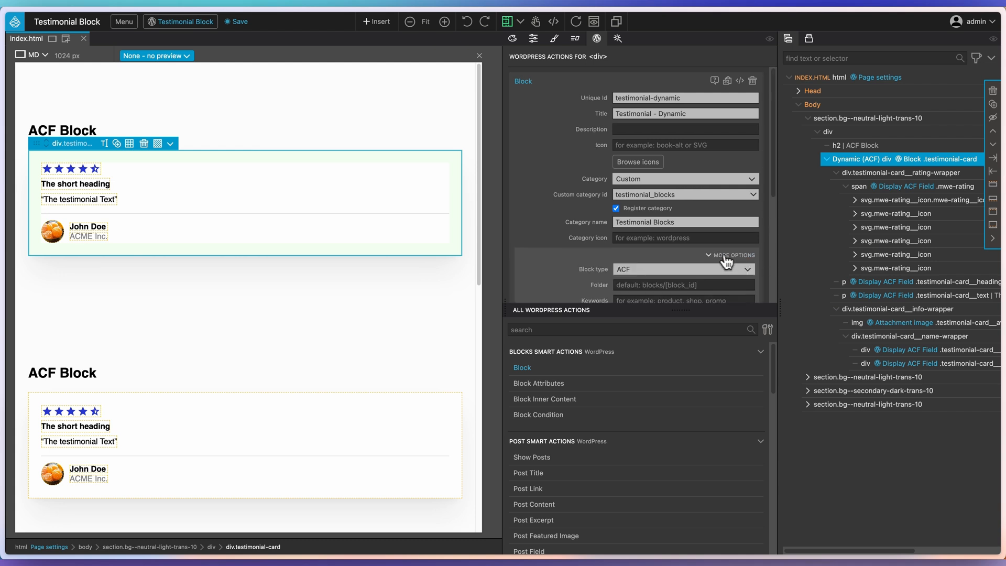
scroll(708, 254, down, 2)
click(648, 190)
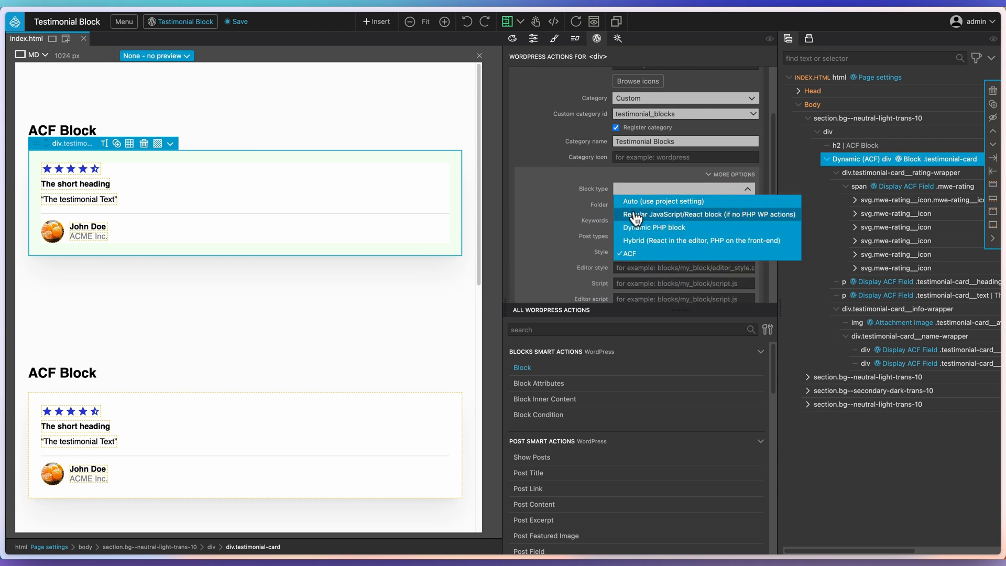
click(629, 231)
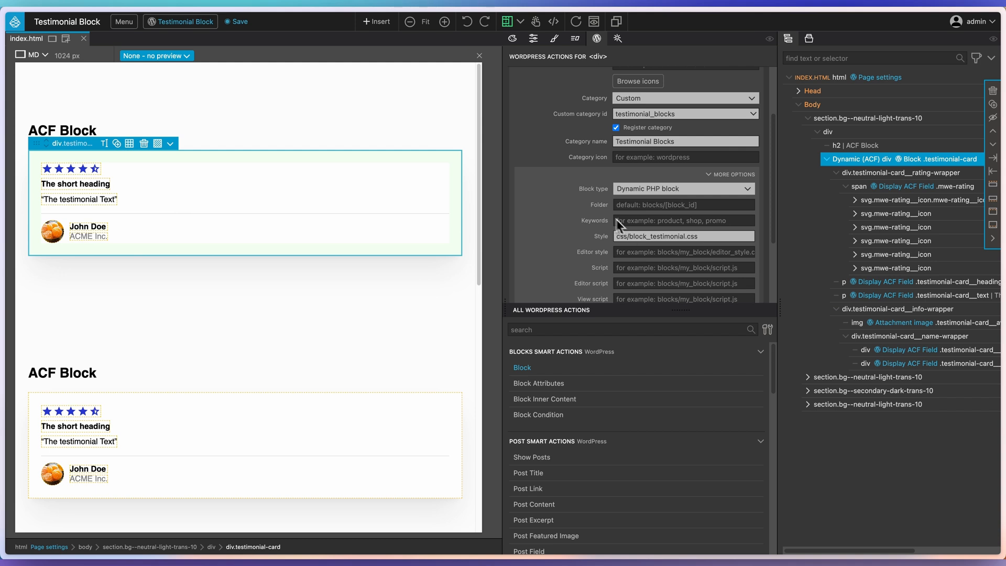
scroll(601, 196, up, 2)
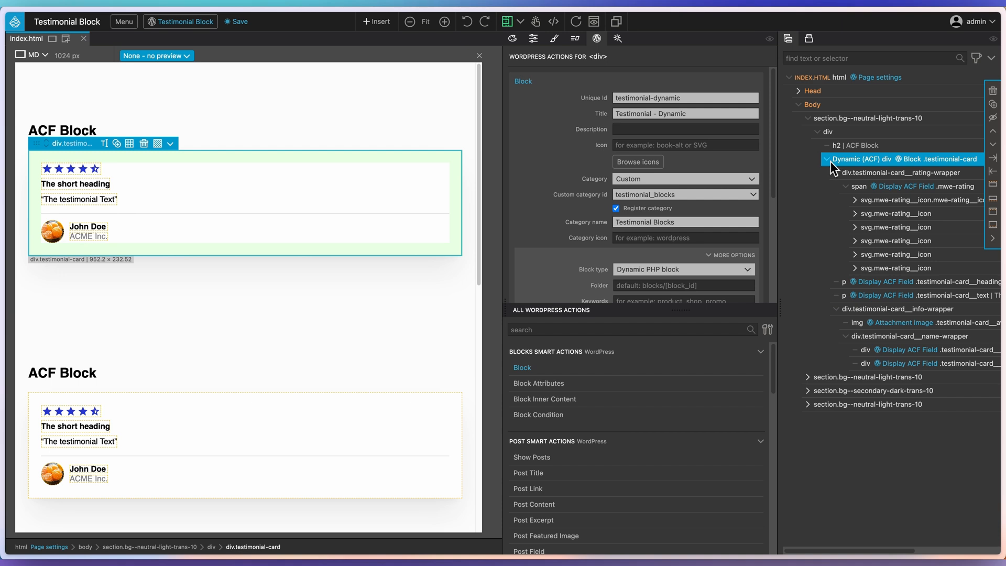
Insert a plain div before the Dynamic (ACF) card and nest the card inside it
click(993, 184)
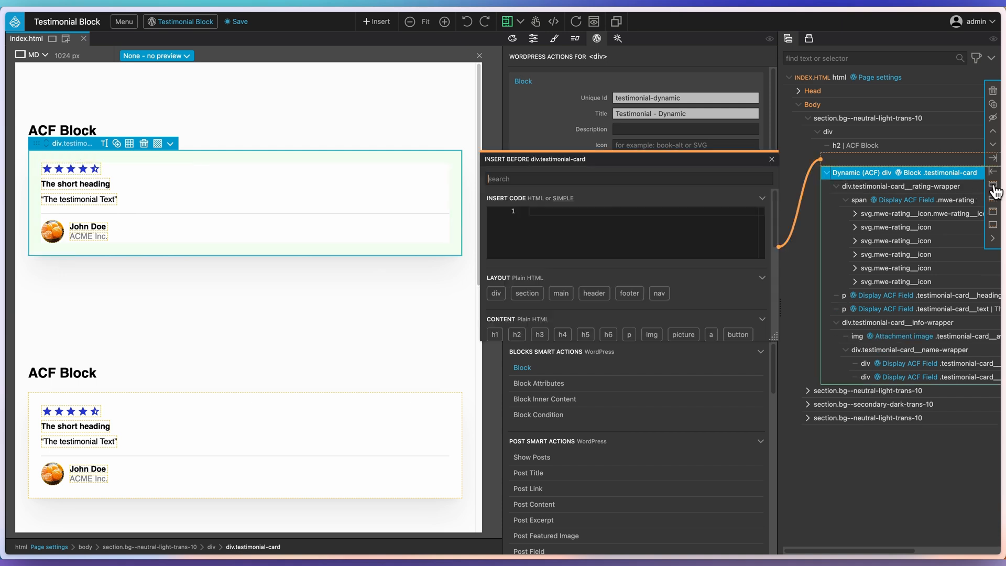
click(497, 294)
click(852, 181)
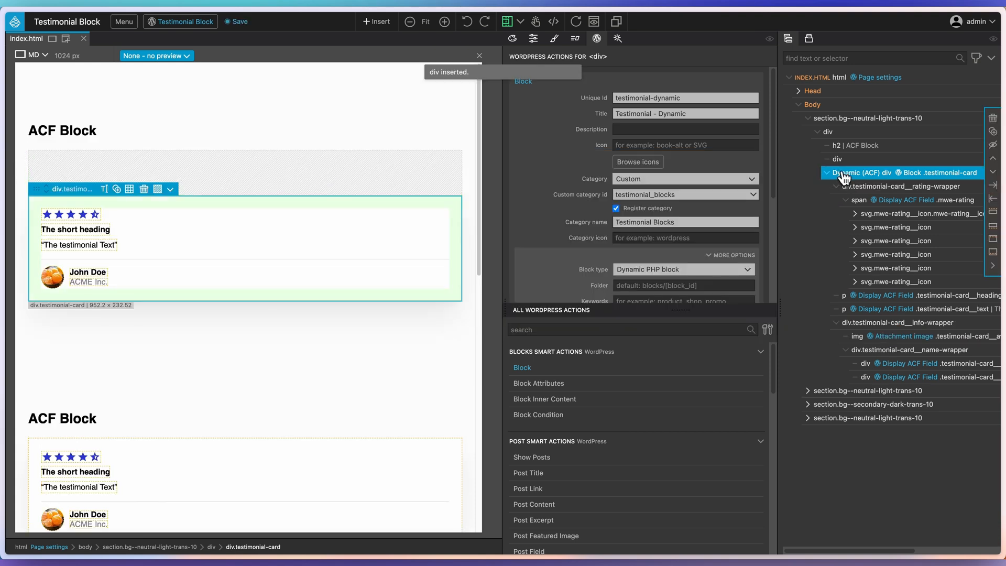
drag(839, 175, 856, 169)
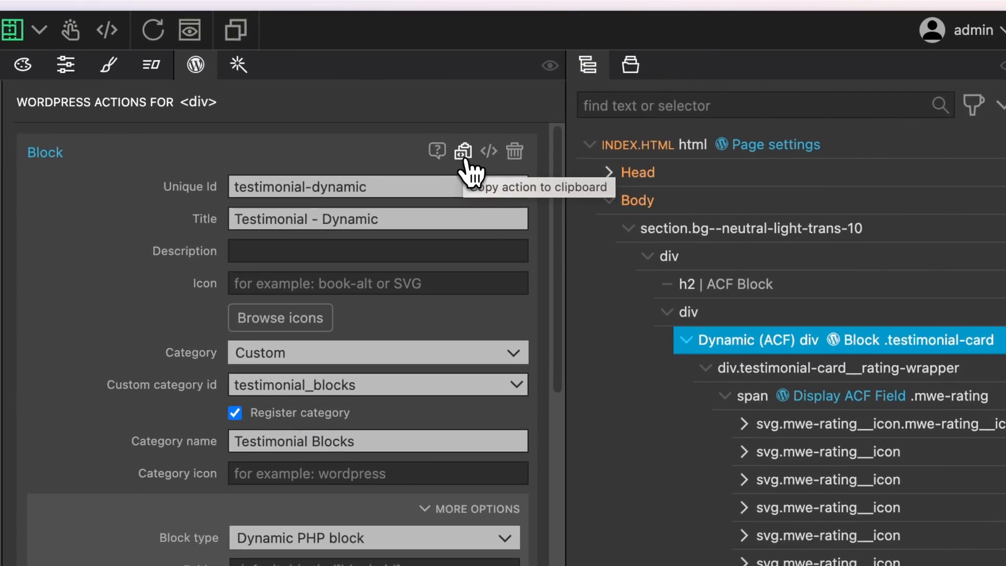
Transfer the Block action from the Dynamic (ACF) card to its new wrapper div
click(515, 152)
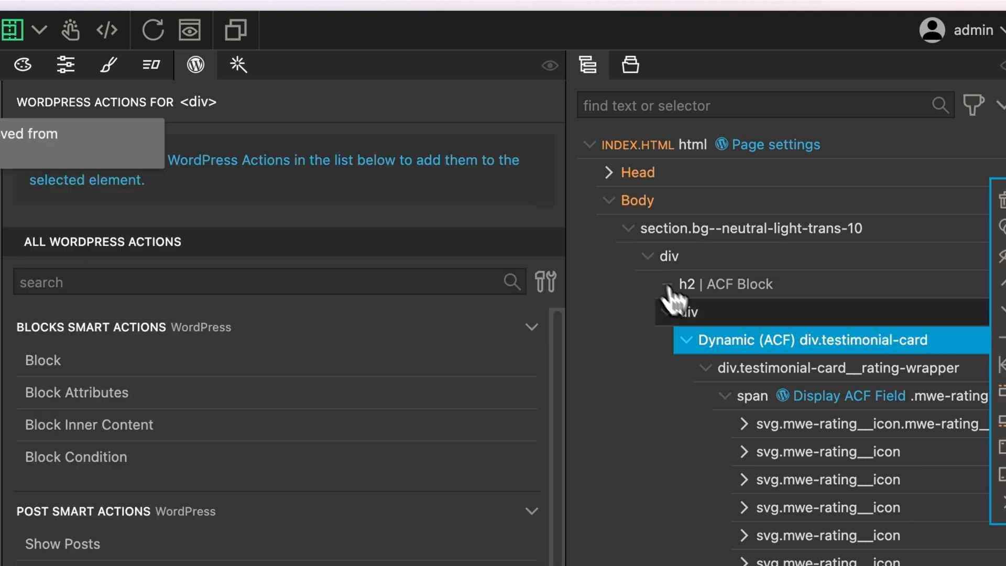
click(687, 310)
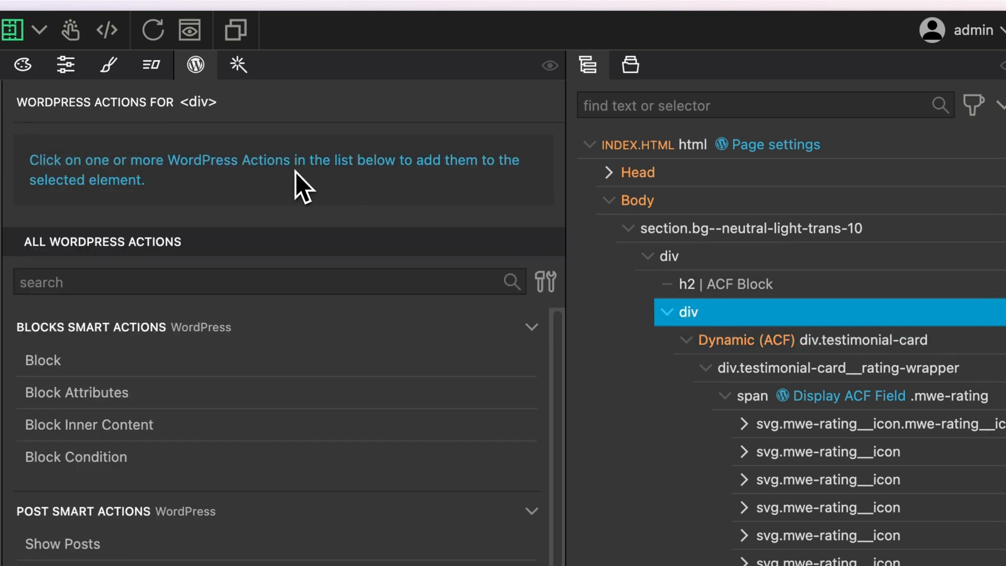
key(super+v)
click(582, 99)
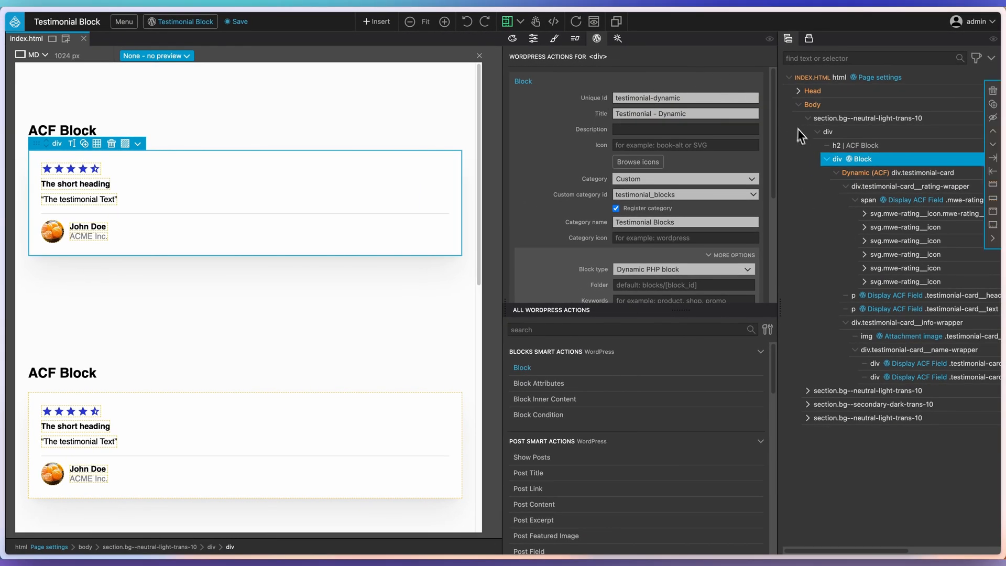
Transfer the name "Dynamic (ACF)" from the testimonial-card div to the wrapper div that holds the Block action
click(920, 180)
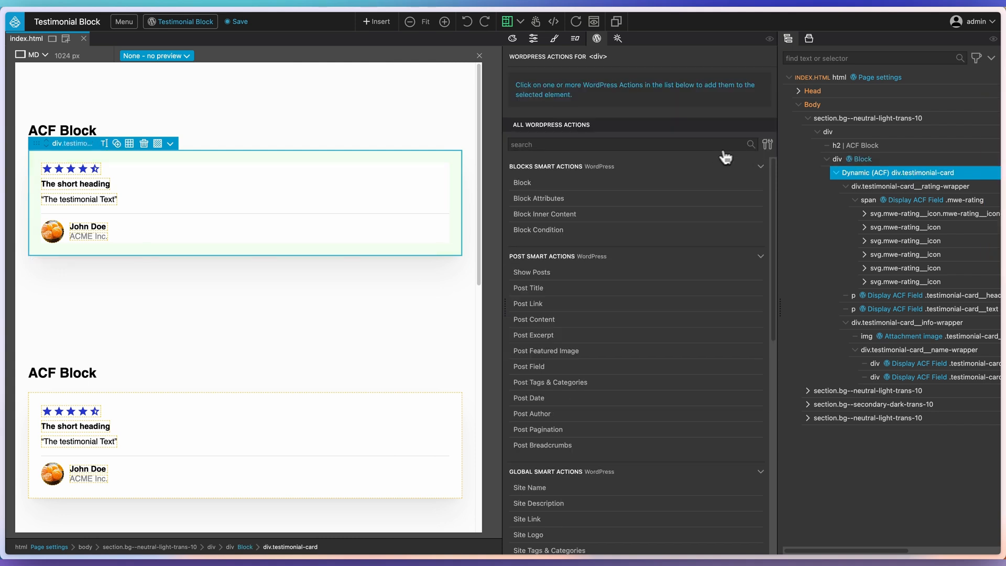
click(534, 40)
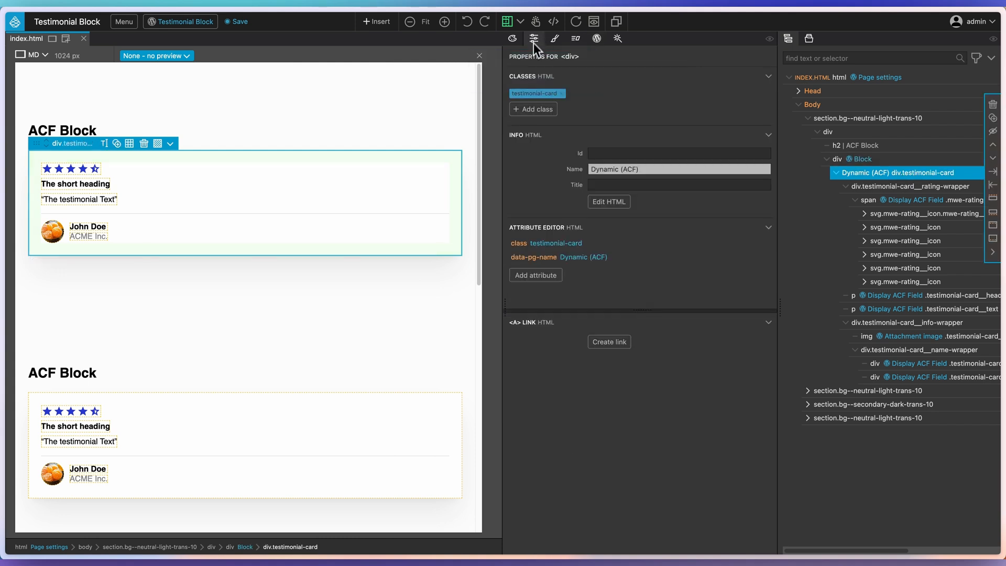
key(super+a)
key(super+x)
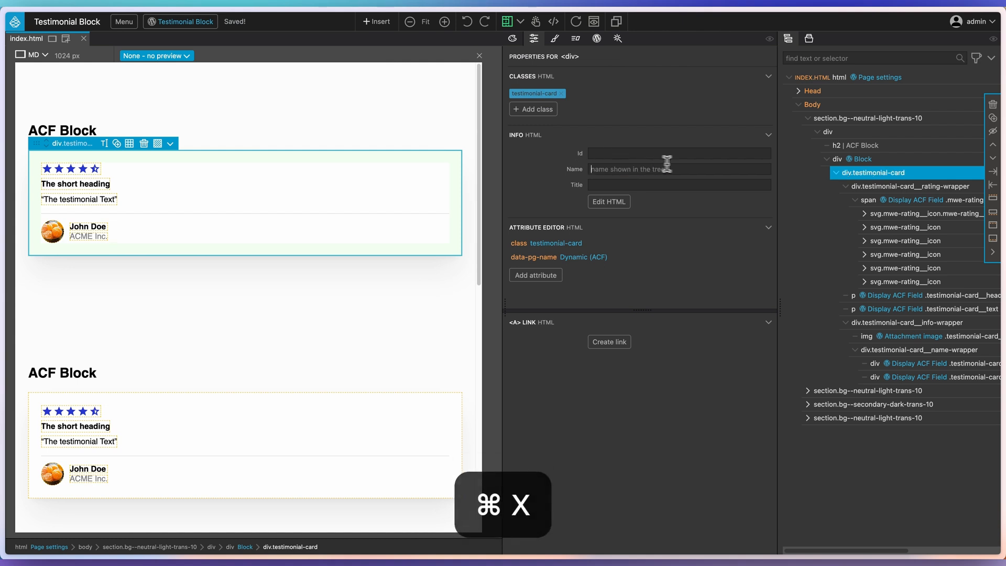
click(852, 164)
key(super+v)
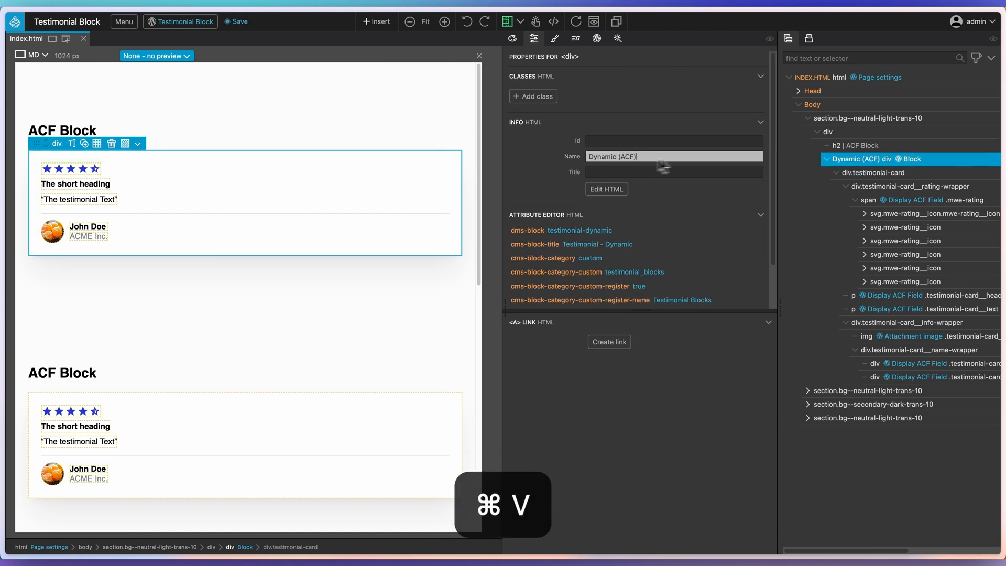
Add the Show Posts WordPress action to the testimonial-card div inside the Dynamic (ACF) wrapper
click(855, 174)
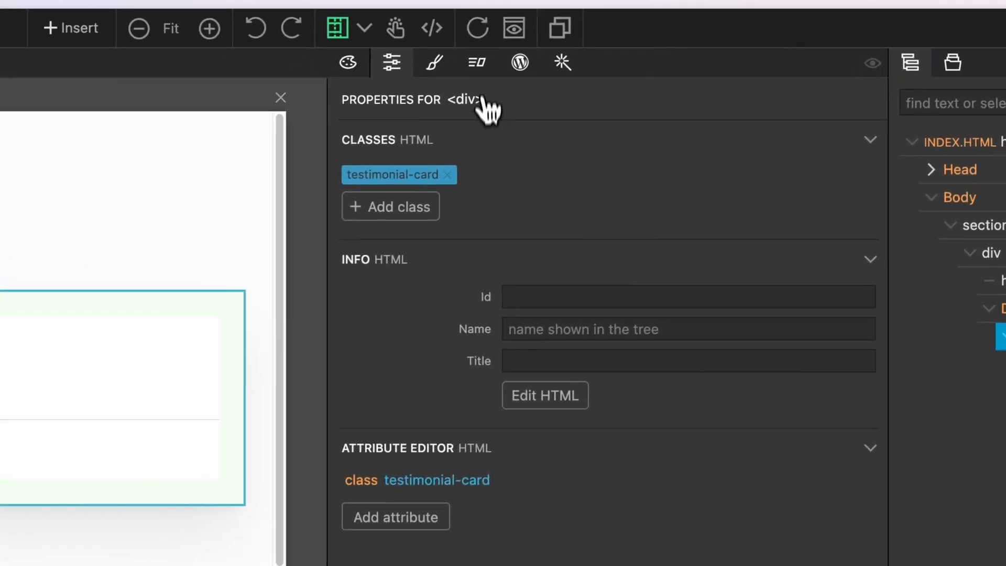
click(548, 65)
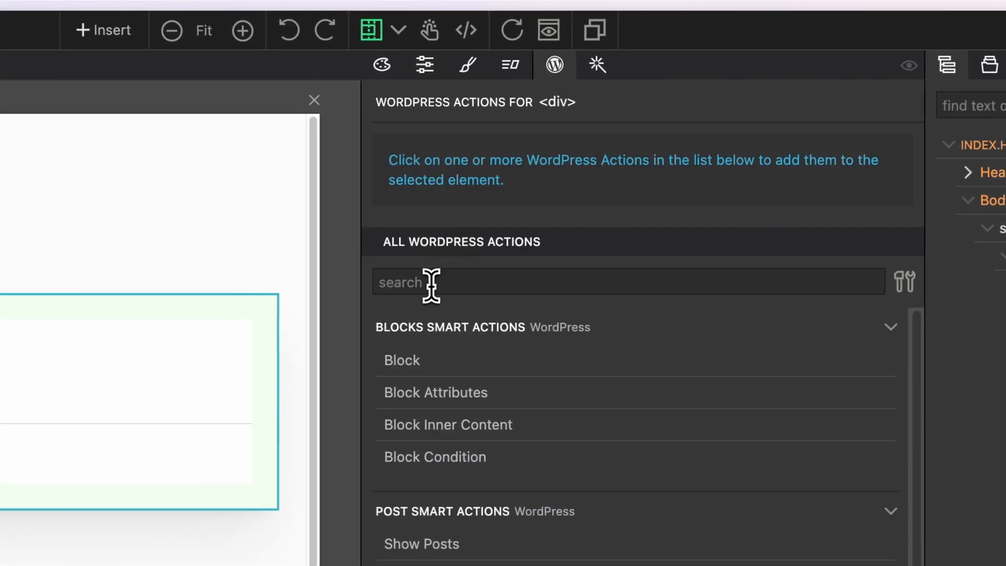
text(posts)
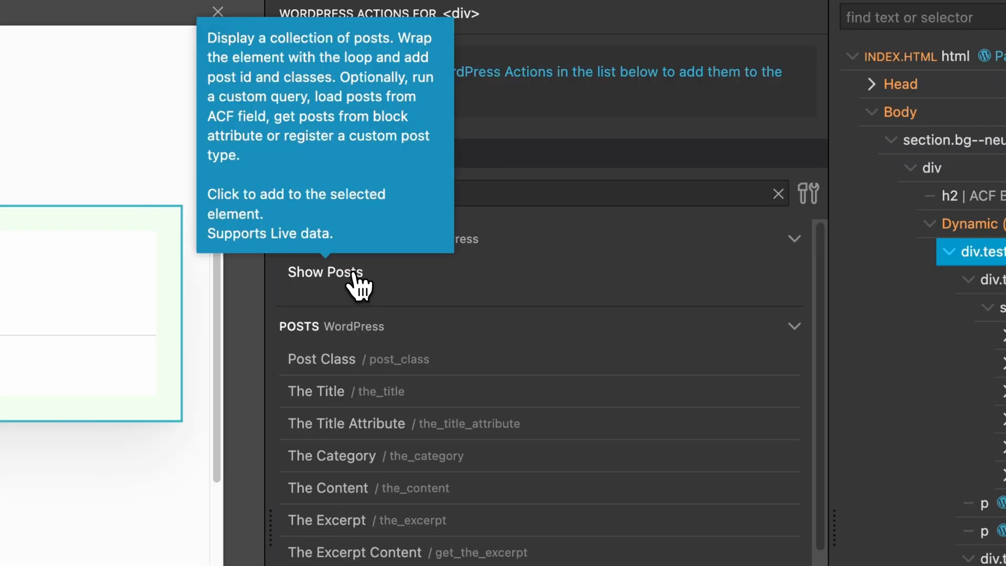
click(450, 361)
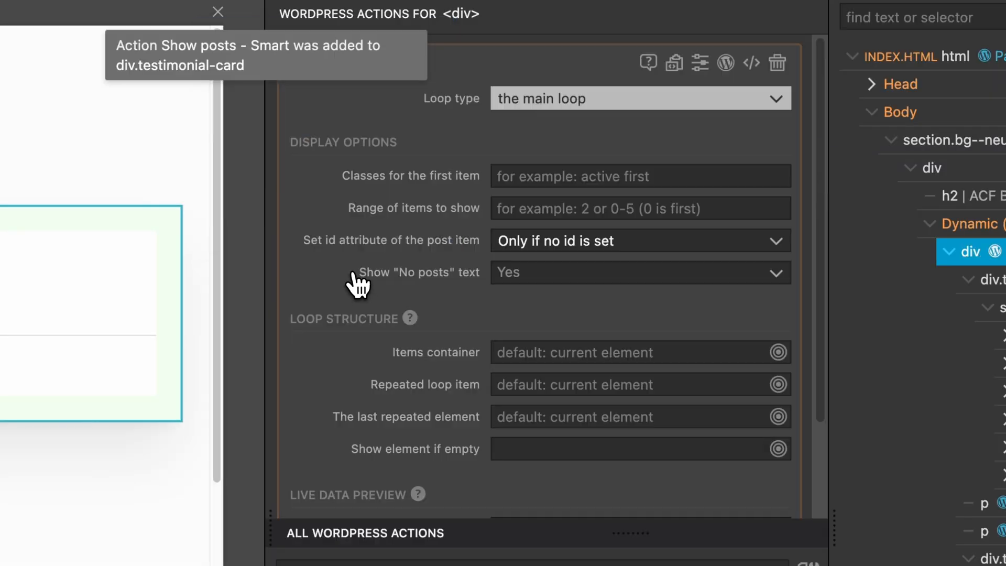
Make the post loop a custom query that loads the testimonial post type
click(646, 105)
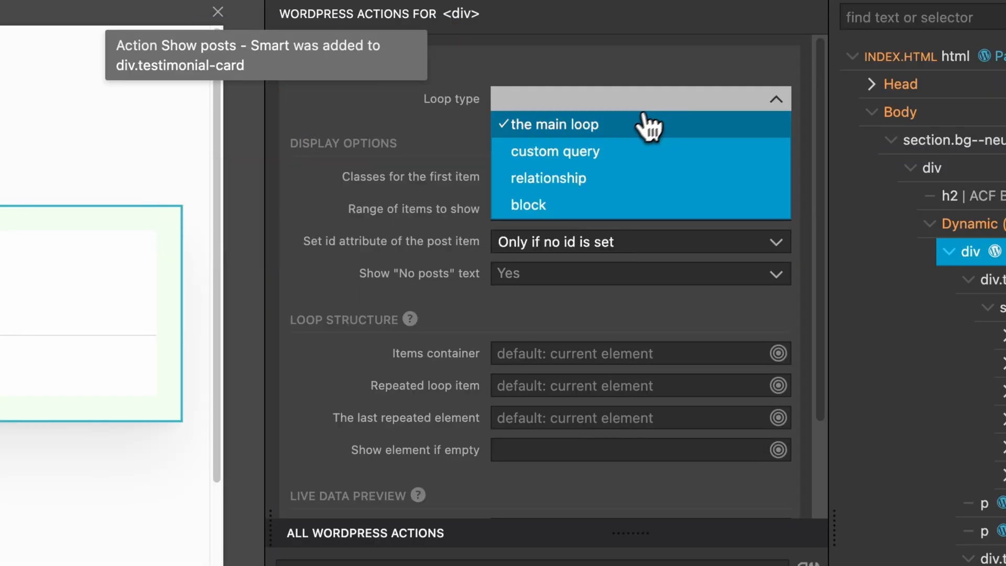
click(588, 157)
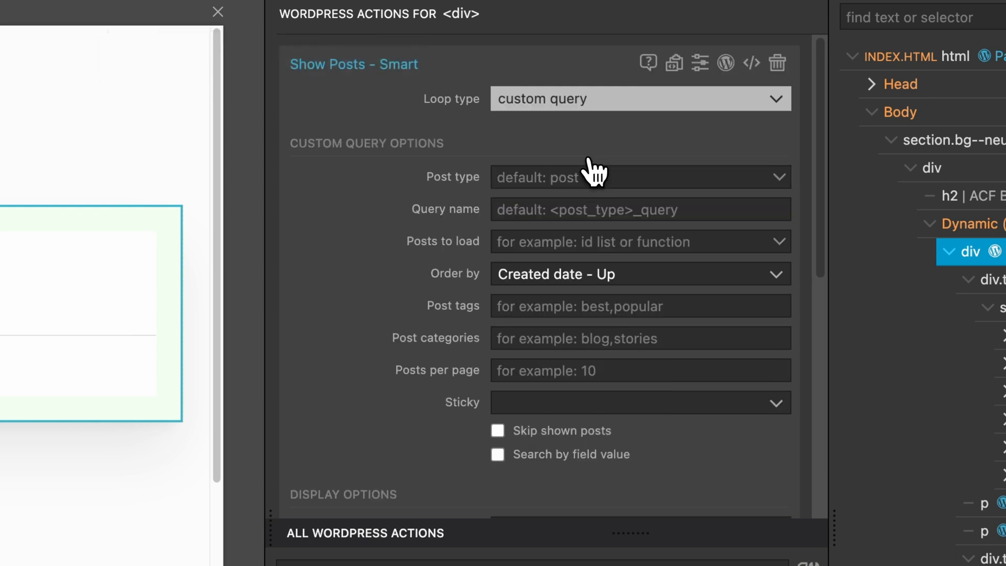
click(526, 178)
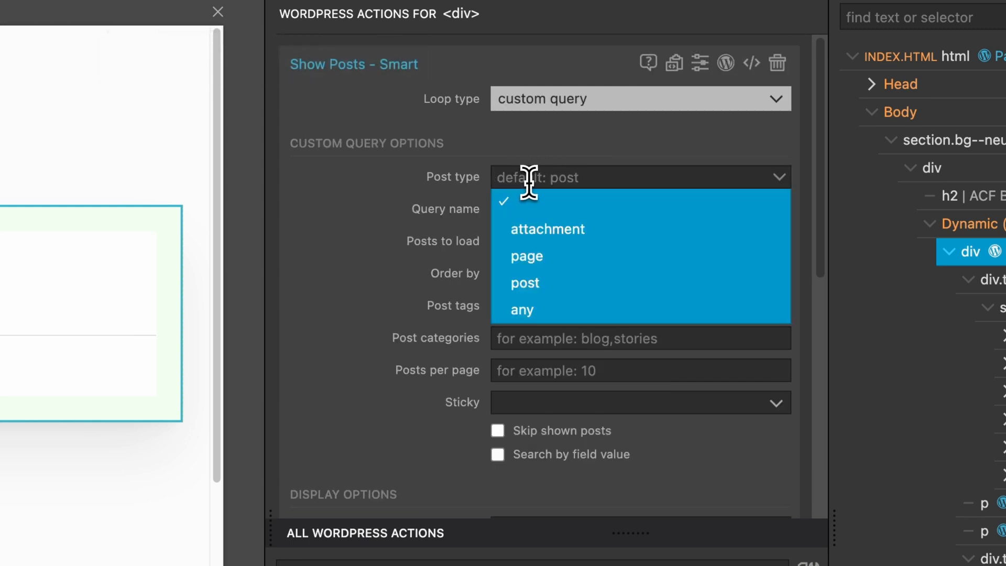
text(testimonial)
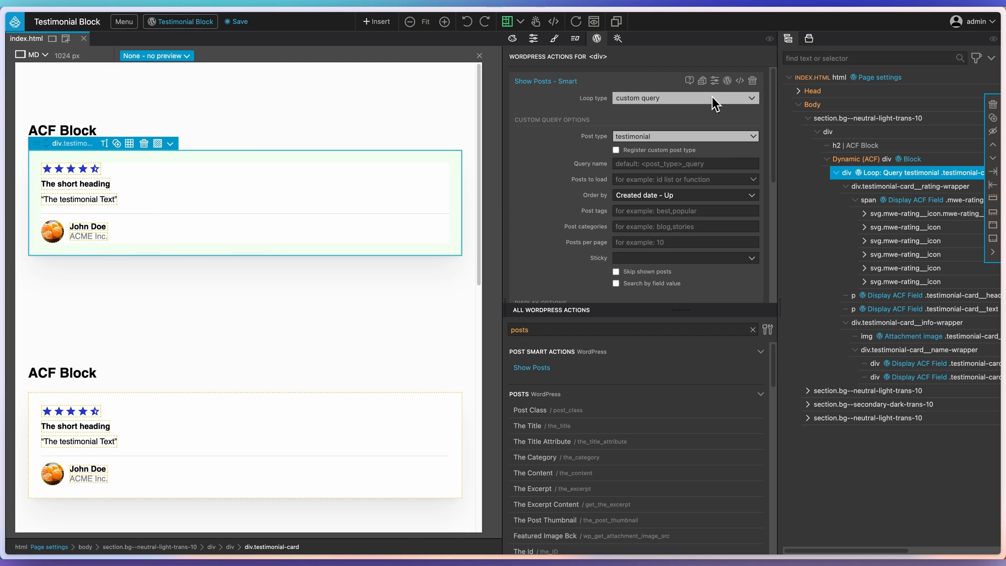
Review the ACF field settings of the rating span and avatar image, and the block settings of their Dynamic (ACF) wrapper
click(881, 204)
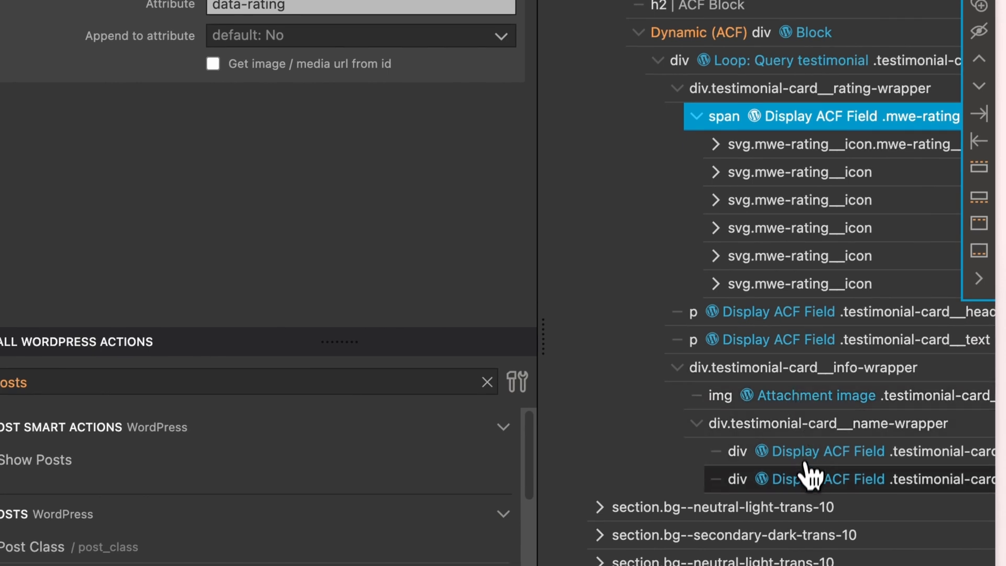
click(723, 397)
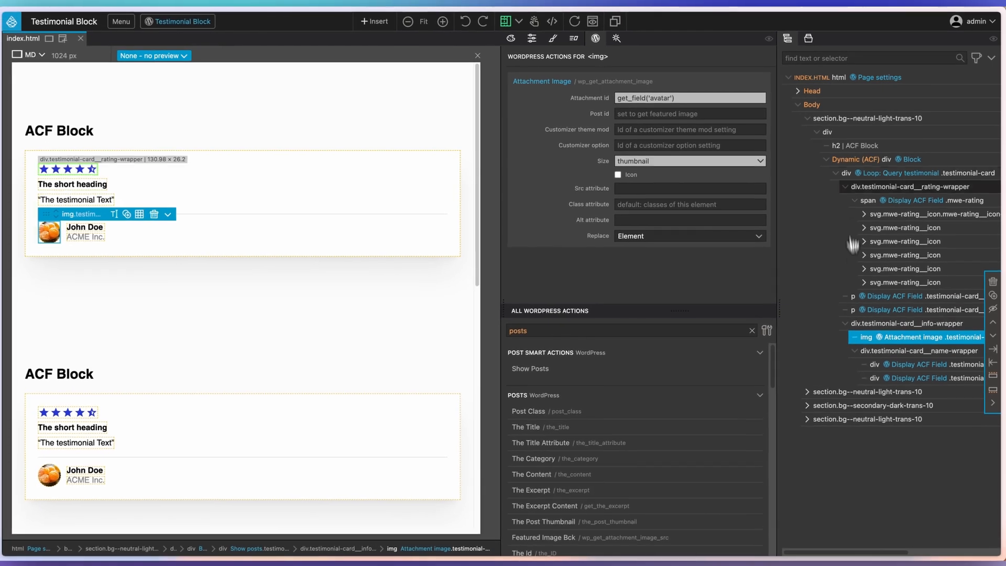
click(867, 166)
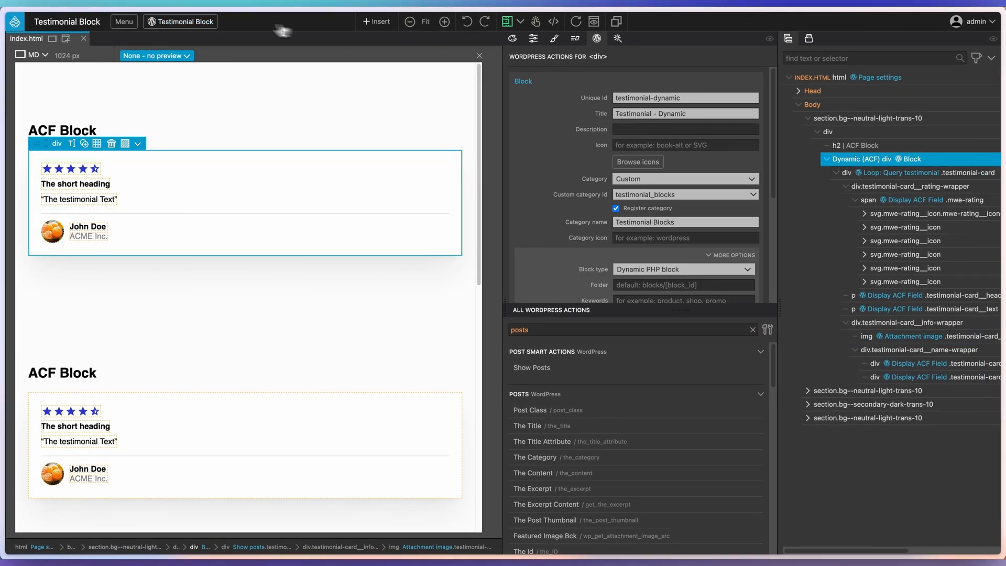
Export the Testimonial Block project as a plugin and exit the editor to the WordPress admin
click(202, 23)
click(180, 40)
click(126, 29)
click(127, 40)
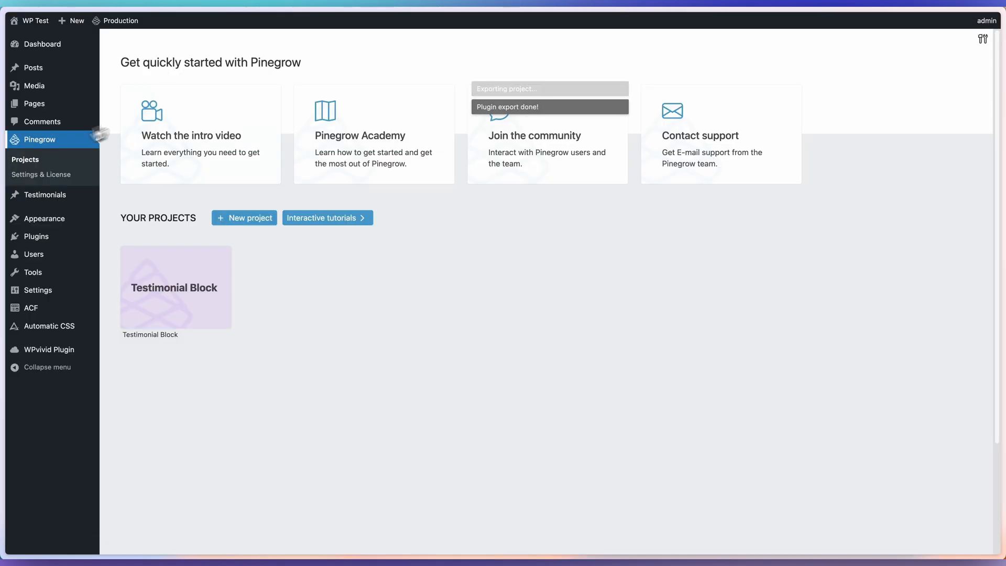
Open the Dynamic Block page for editing and delete its List block
click(27, 107)
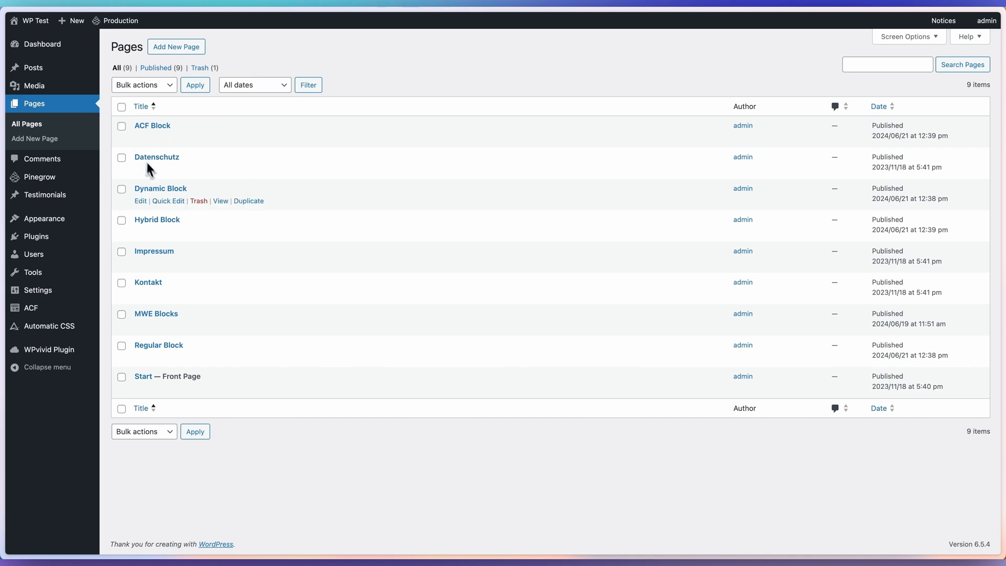
click(142, 201)
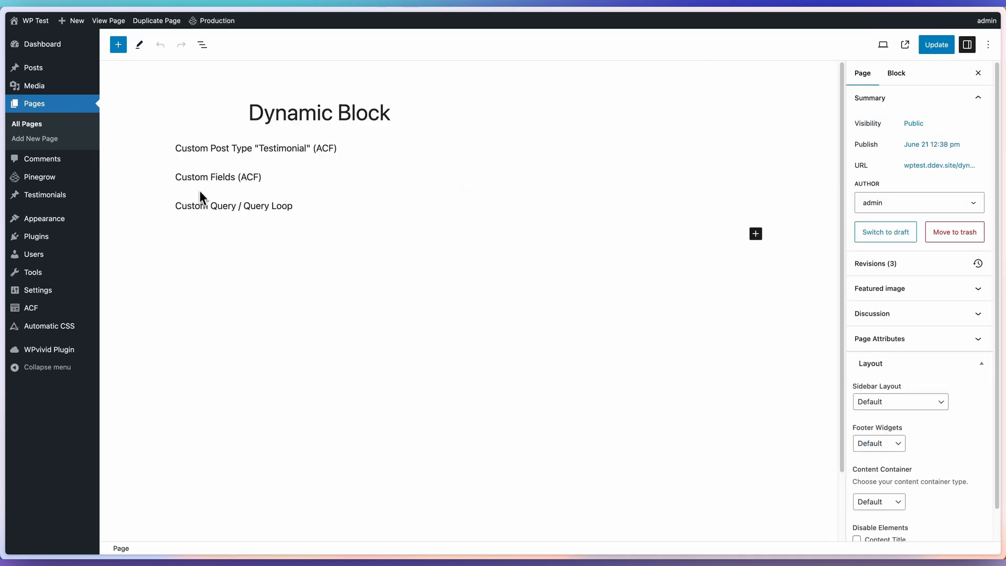
click(203, 44)
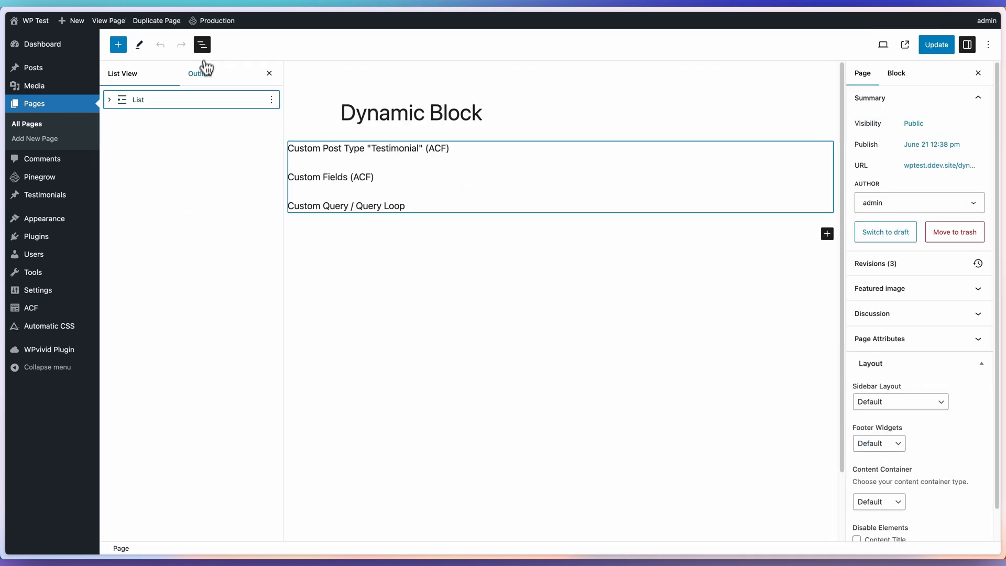
click(273, 103)
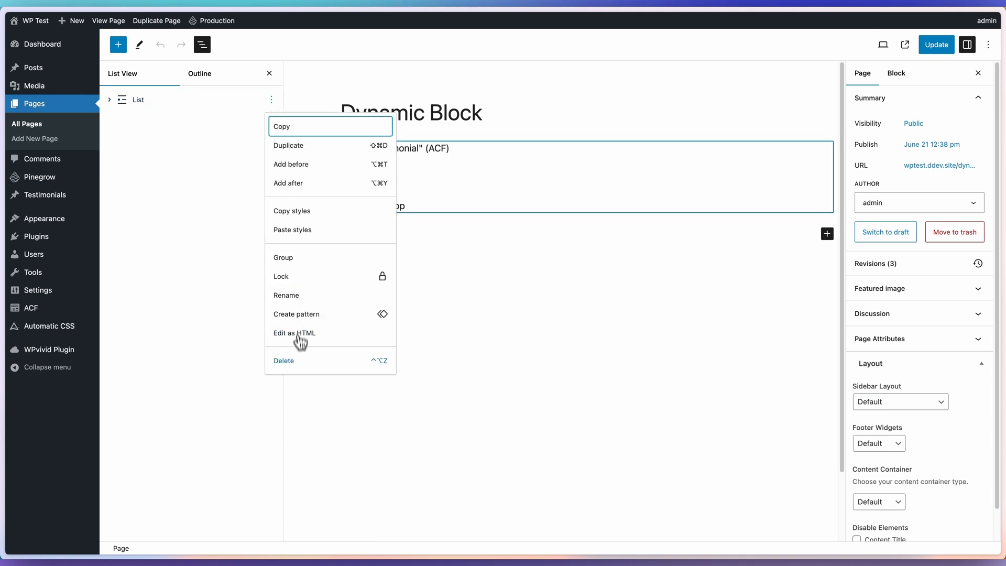
click(294, 361)
Insert the Testimonial - Dynamic block into the empty Dynamic Block page and update the page
click(118, 44)
text(dyn)
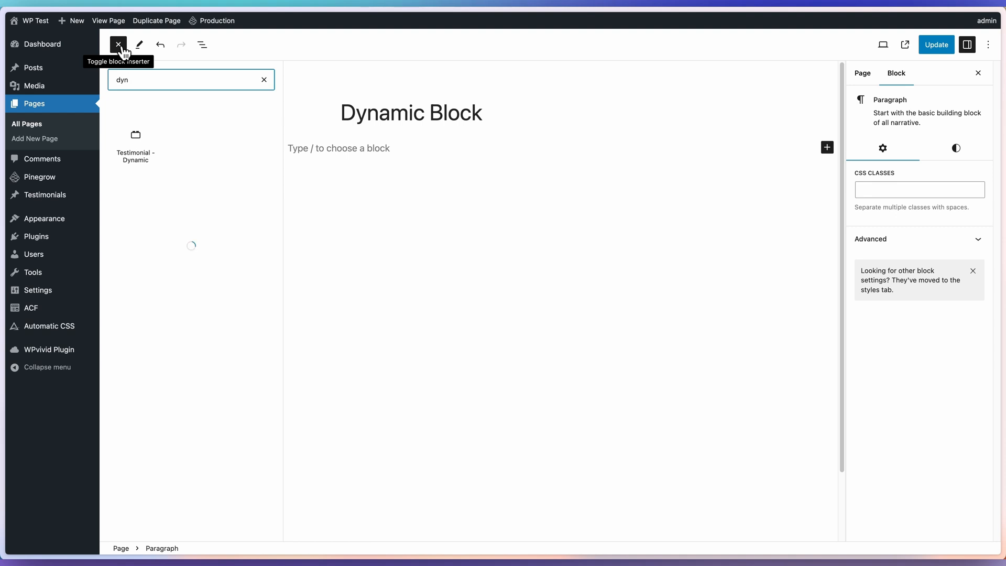
click(136, 144)
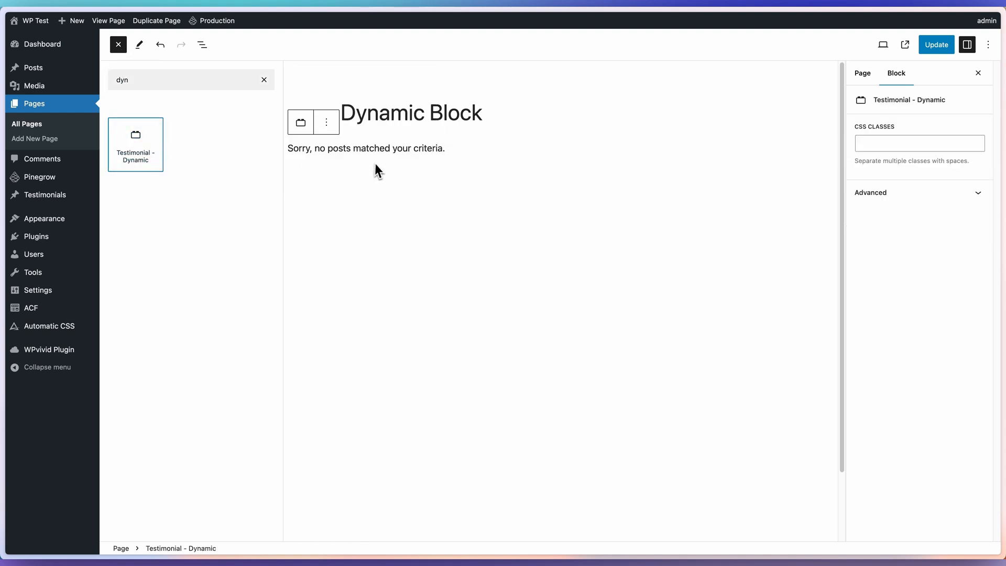
click(370, 150)
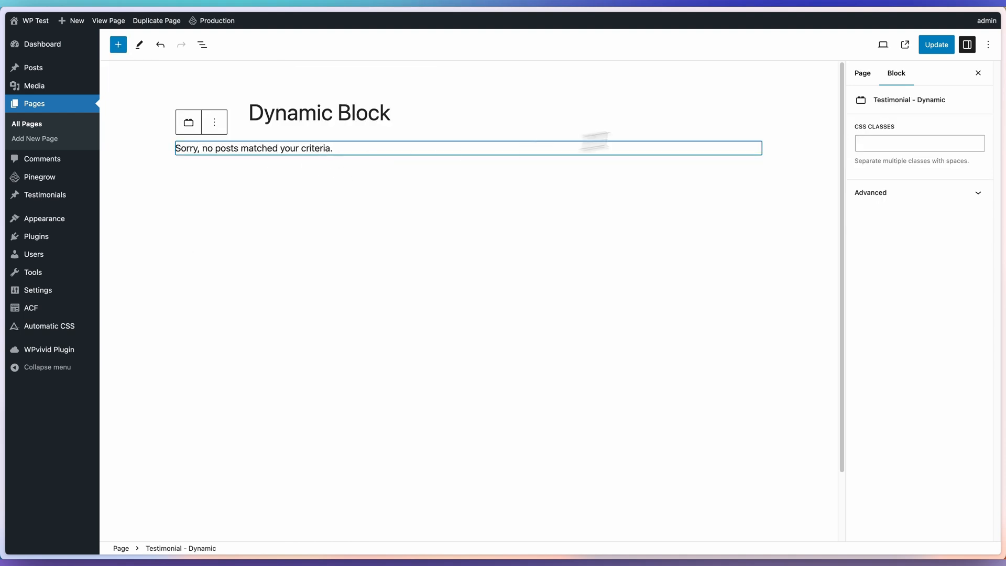
click(936, 45)
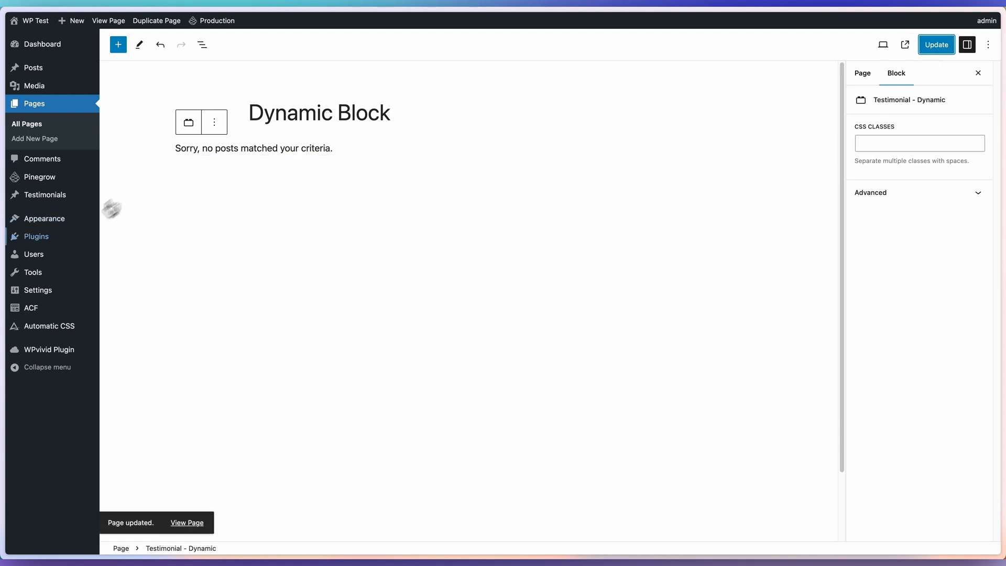
Create "Testimonial #1" with rating 3 and the heading "Et quia labore sit voluptatum est magnam corporis culpa ut similique molestias est."
click(42, 196)
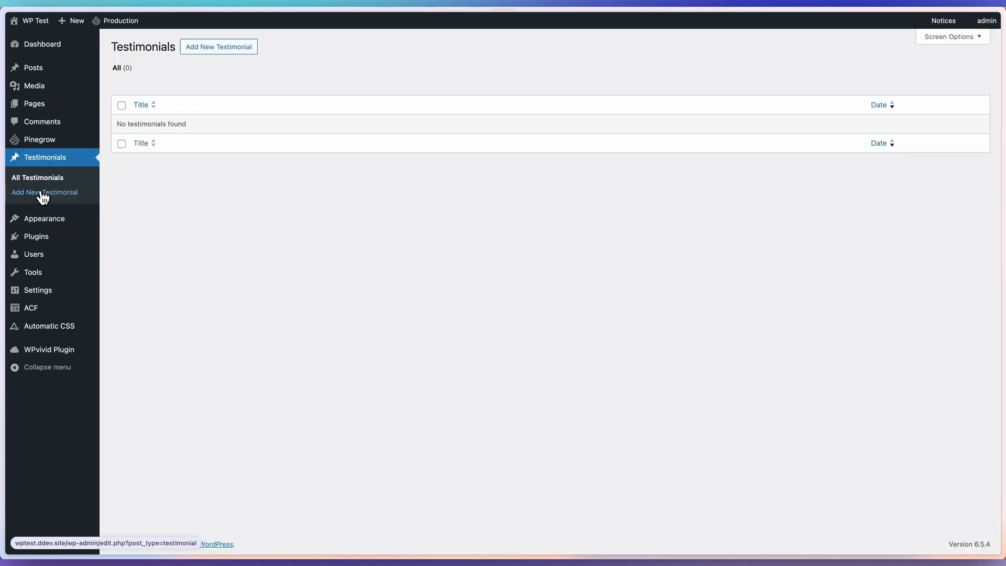
click(212, 52)
text(Te)
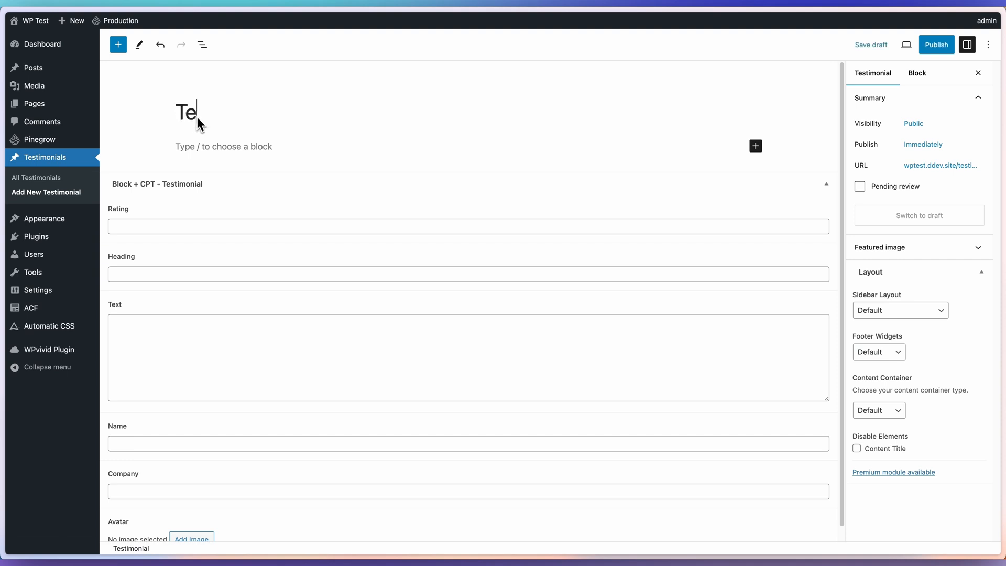
text(stimonial #1)
click(184, 226)
text(3)
click(173, 271)
click(799, 15)
text(Et quia labore sit voluptatum est magnam corporis culpa ut similique molestias est.)
Complete Testimonial #1 with placeholder text, the reviewer's name, the company "Henry's Barber Shop" and an avatar image, and publish it
click(277, 355)
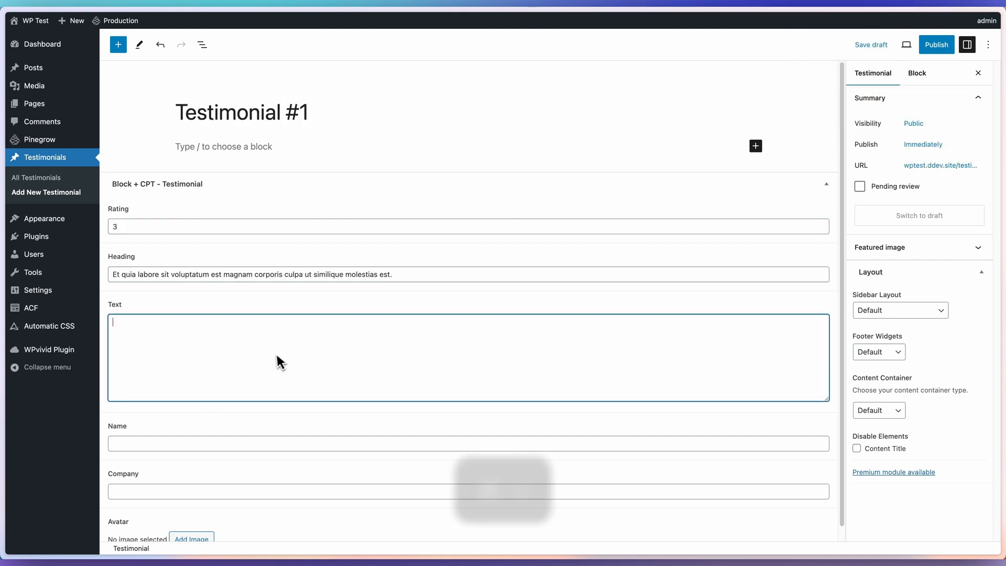
text(Architecto qui asperiores ad fugit. Culpa velit facilis voluptatem sit odio saepe. Est enim voluptatum facilis omnis rerum commodi et modi sit sit quos maxime beatae sed.)
click(178, 440)
text(Henry)
key(Tab)
text(Henry's Barber Shop)
click(191, 538)
click(624, 152)
click(959, 523)
Create "Testimonial #2" with rating 4.5 and the heading "Et beatae quia corrupti et quia odio excepturi corrupti nihil est."
click(71, 21)
click(78, 80)
text(Testimn)
key(BackSpace)
text(onial #2)
click(183, 226)
text(4.5)
click(188, 275)
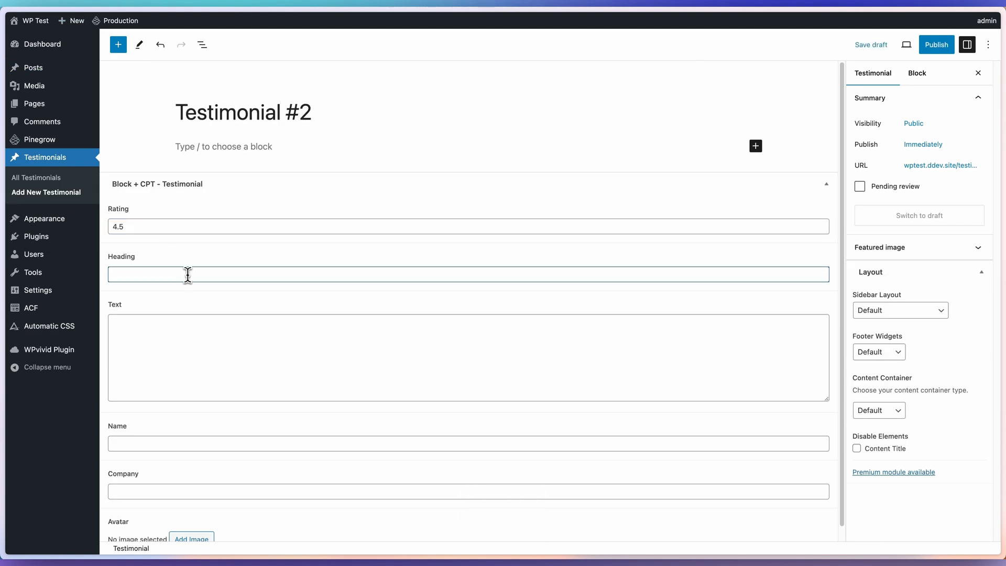
click(801, 15)
click(846, 28)
text(Et beatae quia corrupti et quia odio excepturi corrupti nihil est.)
Complete Testimonial #2 with placeholder text, the reviewer's name, the company "Janes Banana Shop" and an avatar image, and publish it
text(Voluptates et tempora sunt quis voluptatem. Quia omnis hic tempore amet aut et eius aspernatur nobis dolor. Tenetur ad fuga tenetur soluta dicta sed consequuntur laudantium optio sequi facilis dolores. Magni eos ullam libero consequatur tempora perspiciatis fugiat praesentium porro est amet molestiae magnam ut quia.)
click(130, 429)
text(Jane Doe)
key(Tab)
text(Janes Ban)
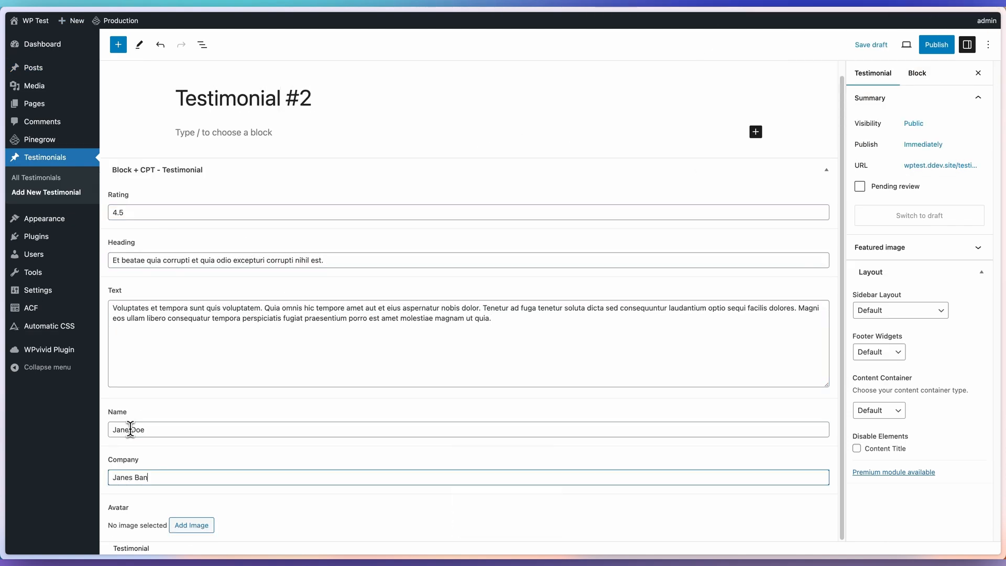
text(ana Shop)
click(191, 525)
click(67, 231)
click(959, 523)
click(936, 45)
Create "Testimonial #3" with rating 3 and the heading "Est aspernatur ipsum possimus vel omnis nulla consectetur."
mouse_move(72, 21)
click(80, 79)
text(Testimoni)
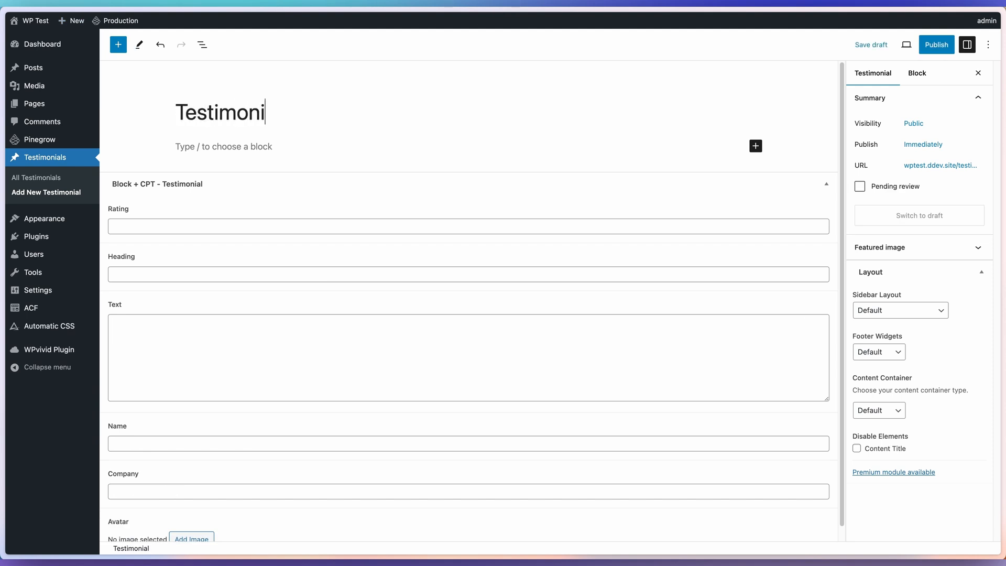
text(al #3)
click(272, 224)
text(3)
click(281, 266)
click(800, 14)
text(Est aspernatur ipsum possimus vel omnis nulla consectetur.)
Complete Testimonial #3 with placeholder text, the reviewer's name, the company "Hans GmbH" and an avatar image, and publish it
text(Omnis et possimus facilis aperiam impedit omnis vel nihil enim iste. Molestiae fugiat et saepe perspiciatis quos optio sit sapiente. Quasi odit et quas inventore ut commodi error provident molestias quo sunt unde debitis.)
click(183, 433)
text(Hans Kanns)
key(Tab)
text(Hans GmbH)
click(191, 534)
click(465, 154)
click(959, 524)
click(936, 45)
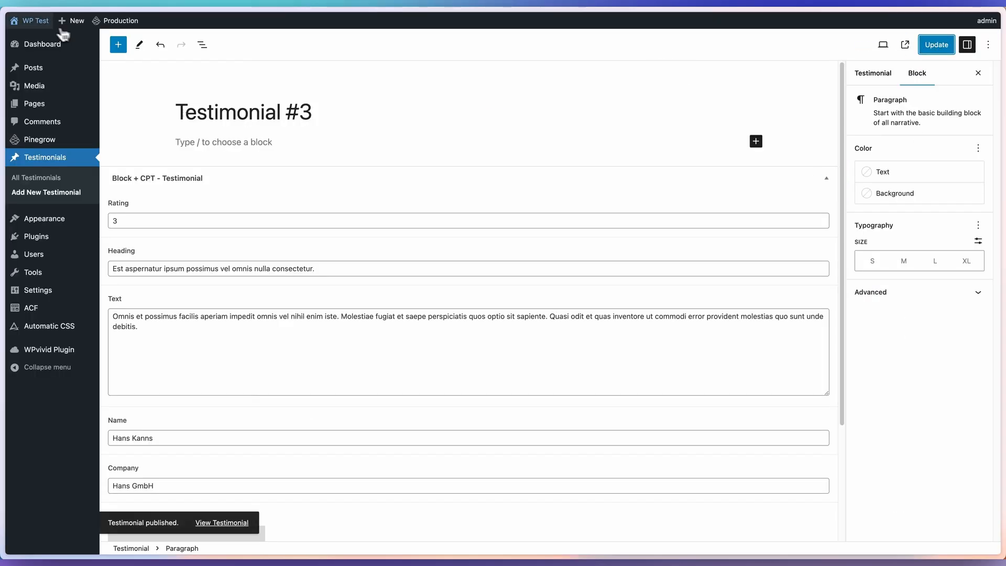
Check the list of testimonials and examine how the Dynamic Block page displays them on the live site
click(56, 179)
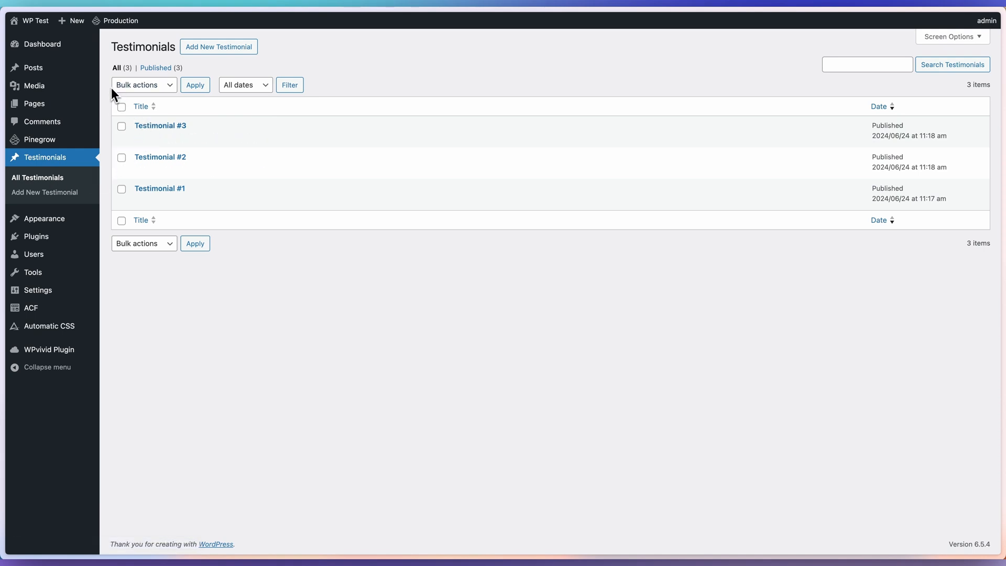
click(32, 37)
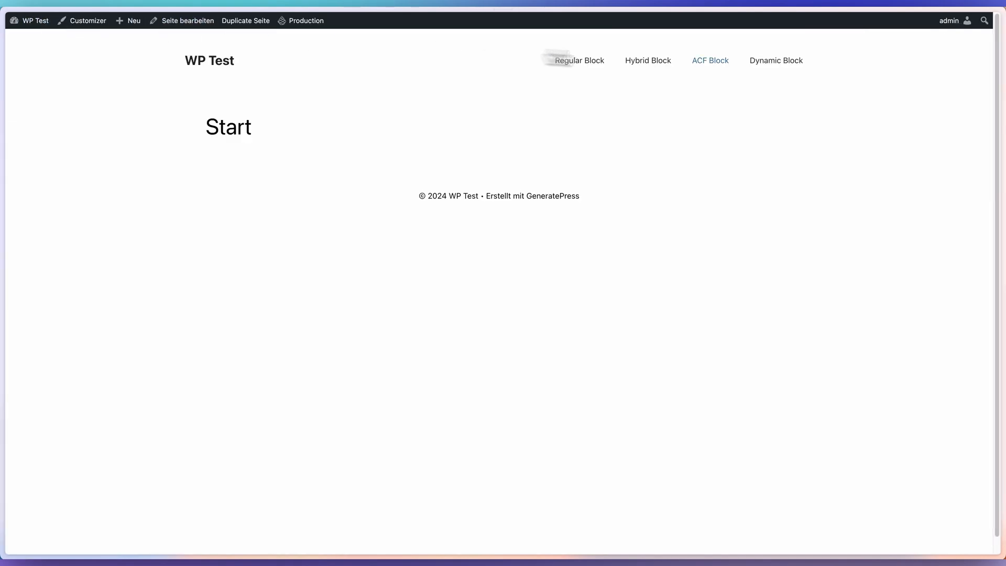
click(786, 62)
scroll(326, 270, down, 3)
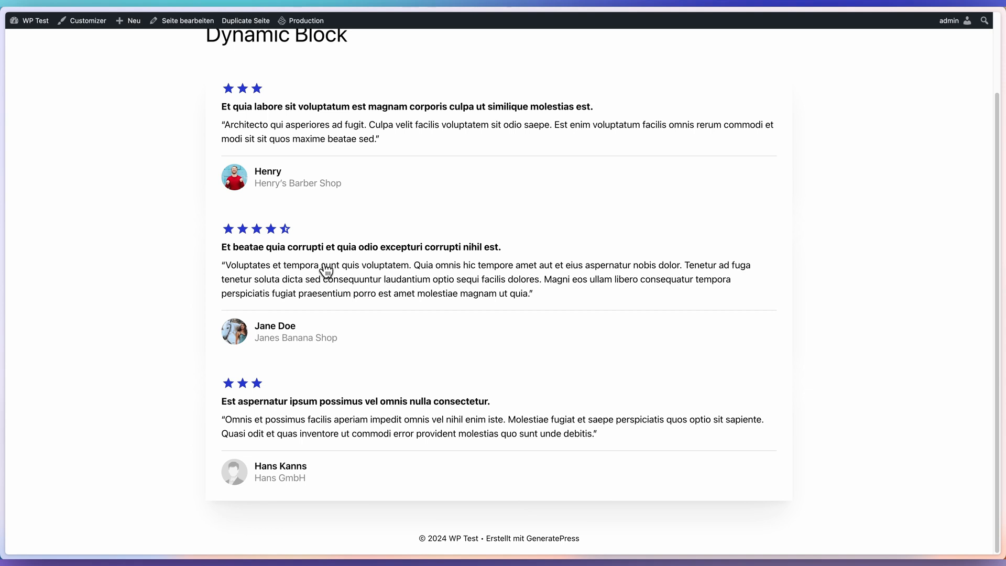
scroll(326, 270, up, 2)
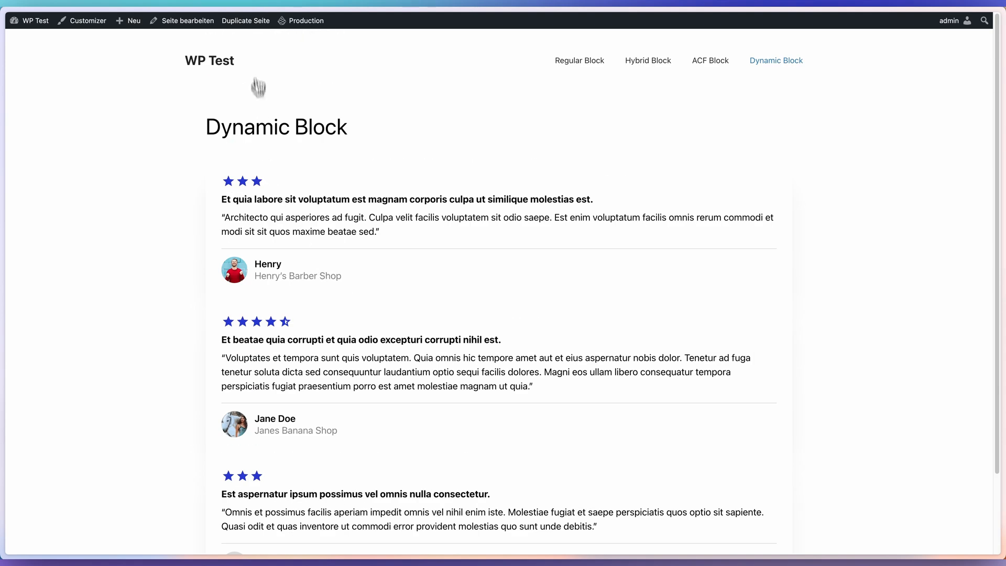
Return to the WordPress admin and reopen the Testimonial Block project in Pinegrow
mouse_move(301, 27)
click(309, 68)
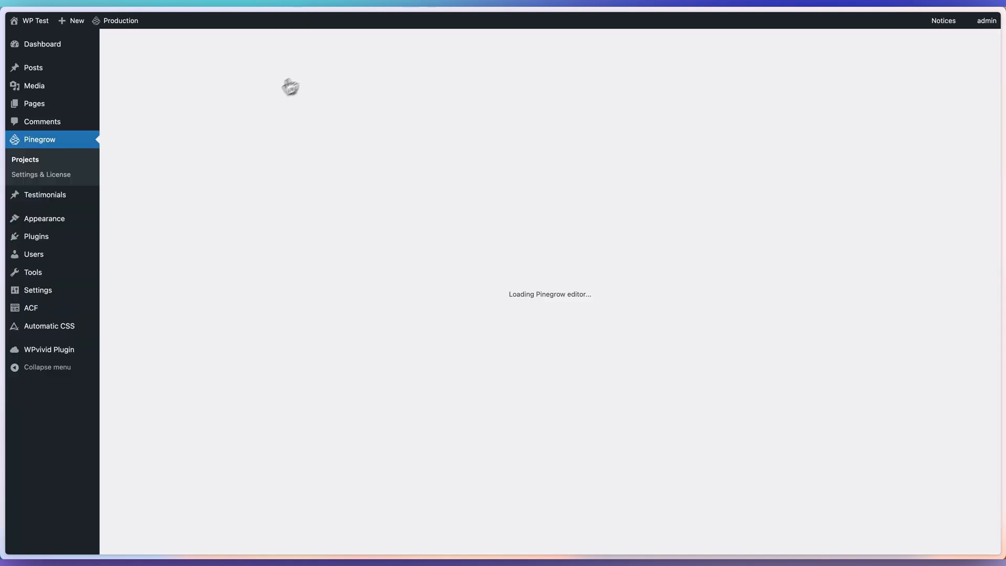
click(175, 293)
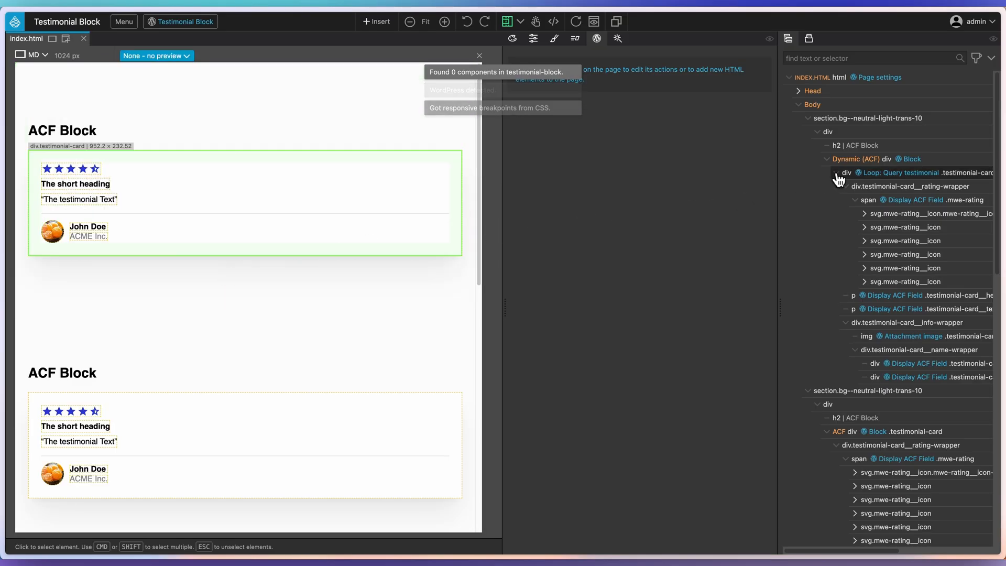
Add the grid--auto-3 and grid-gap classes to the Dynamic (ACF) block's wrapper div
click(910, 162)
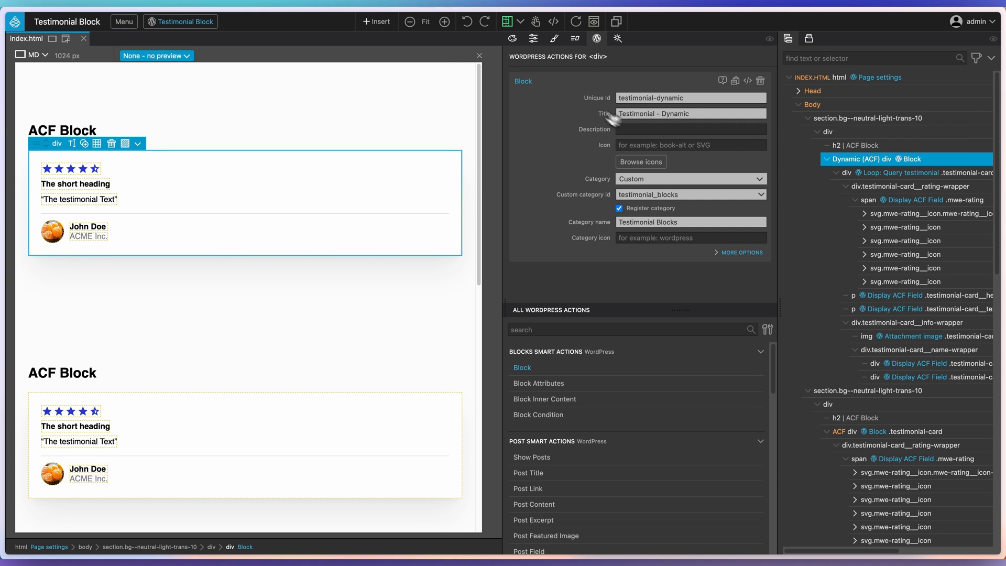
click(534, 40)
click(540, 96)
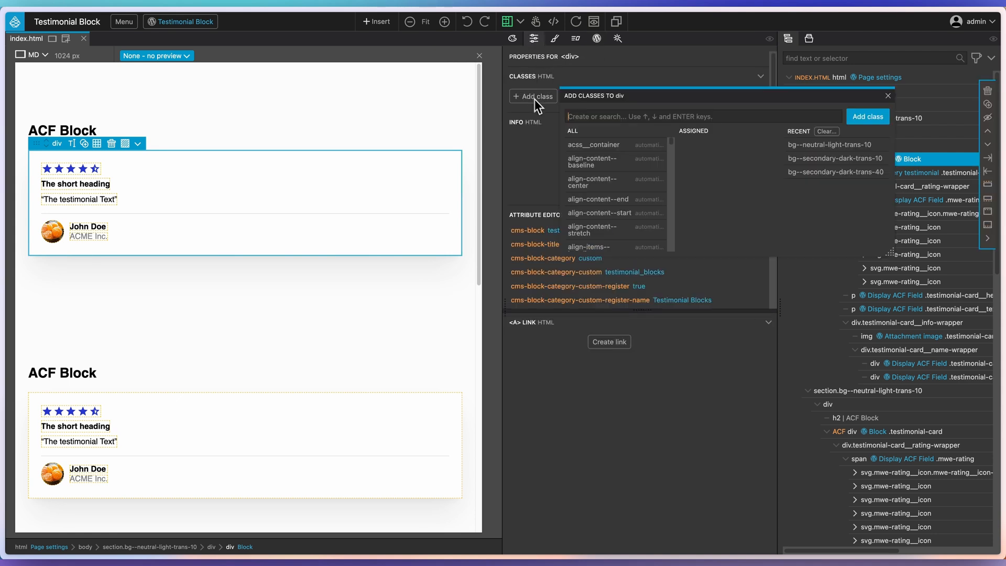
text(grid--auto-3)
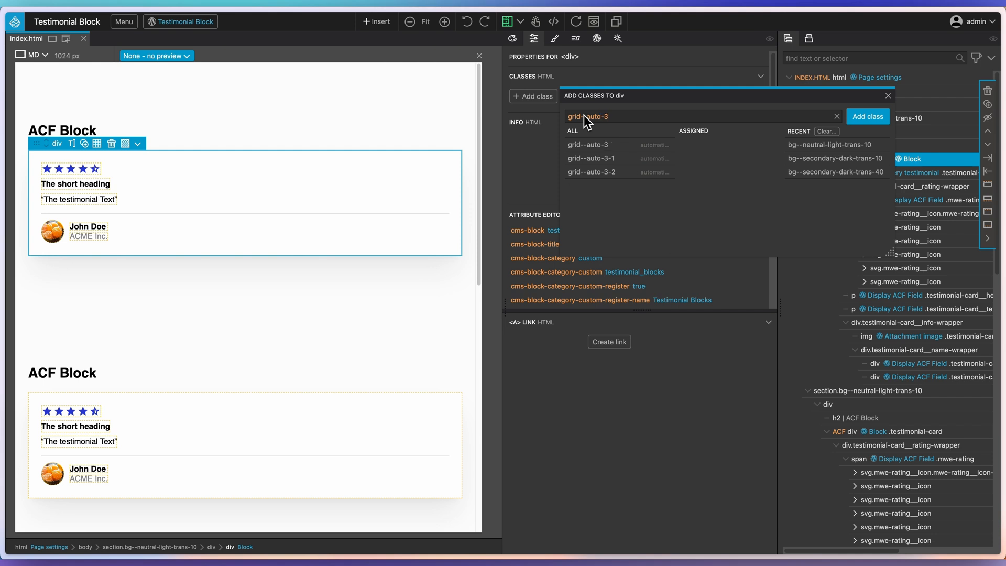
click(589, 144)
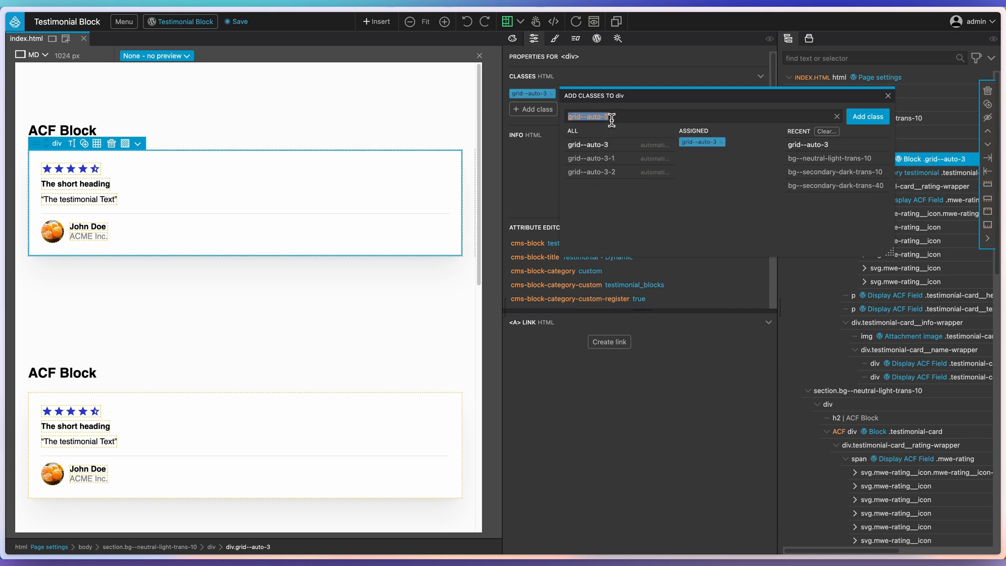
text(grid-ga)
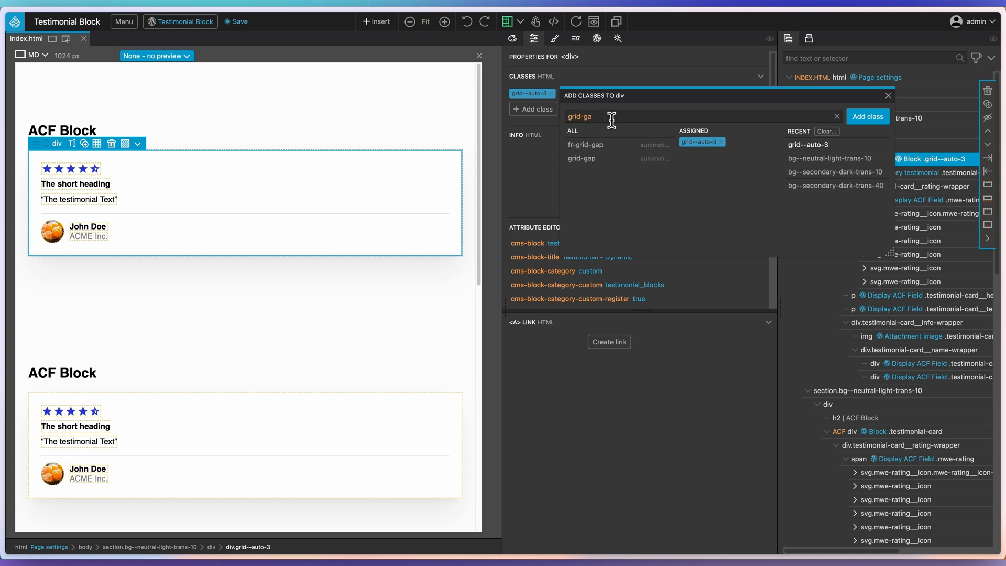
click(614, 158)
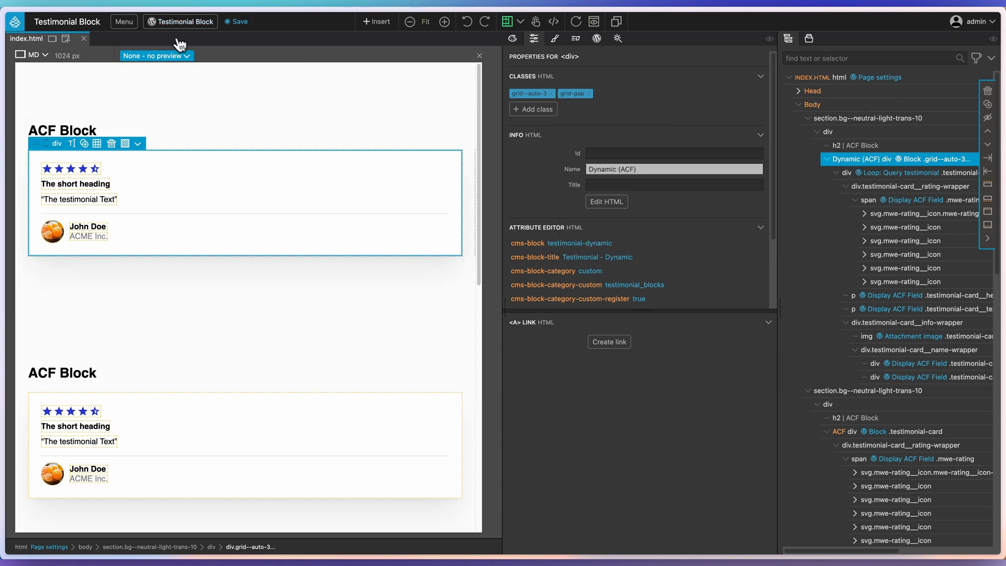
Export the Testimonial Block project as a plugin and return to the Pinegrow projects page in the WordPress admin
click(183, 22)
click(188, 41)
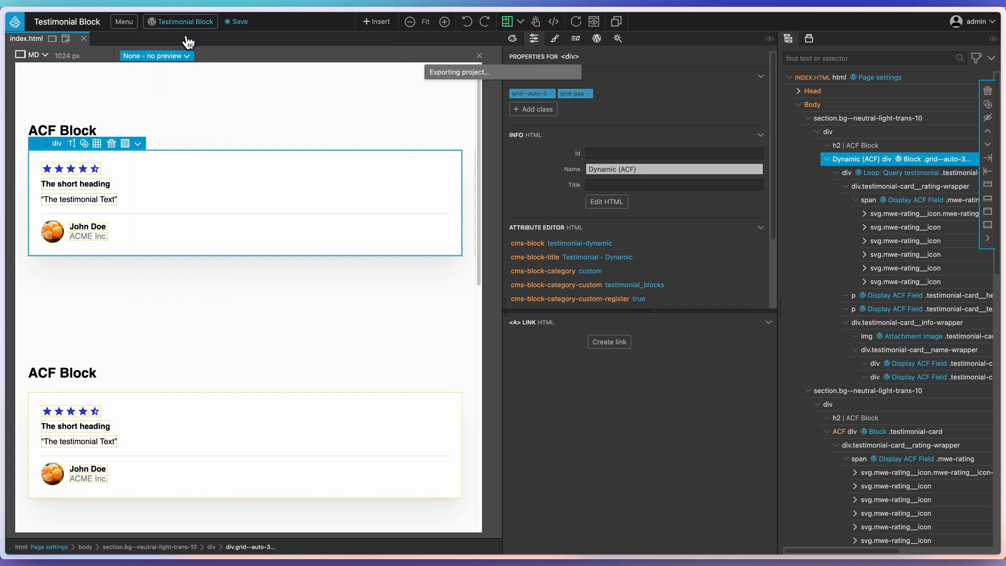
click(128, 23)
click(133, 38)
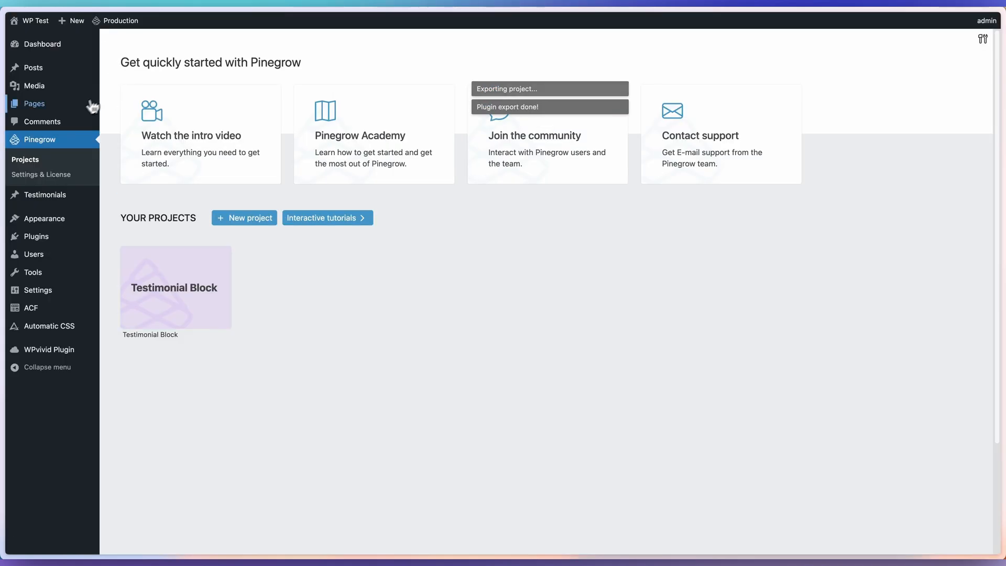
View the live Dynamic Block page and compare the testimonial layouts on the Regular, Hybrid, ACF and Dynamic Block pages
click(61, 105)
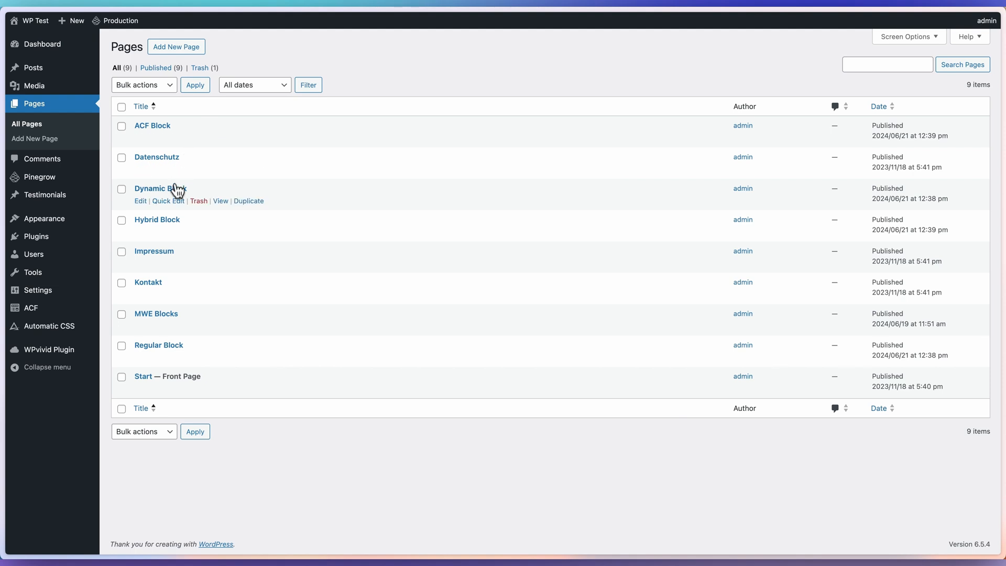
click(221, 202)
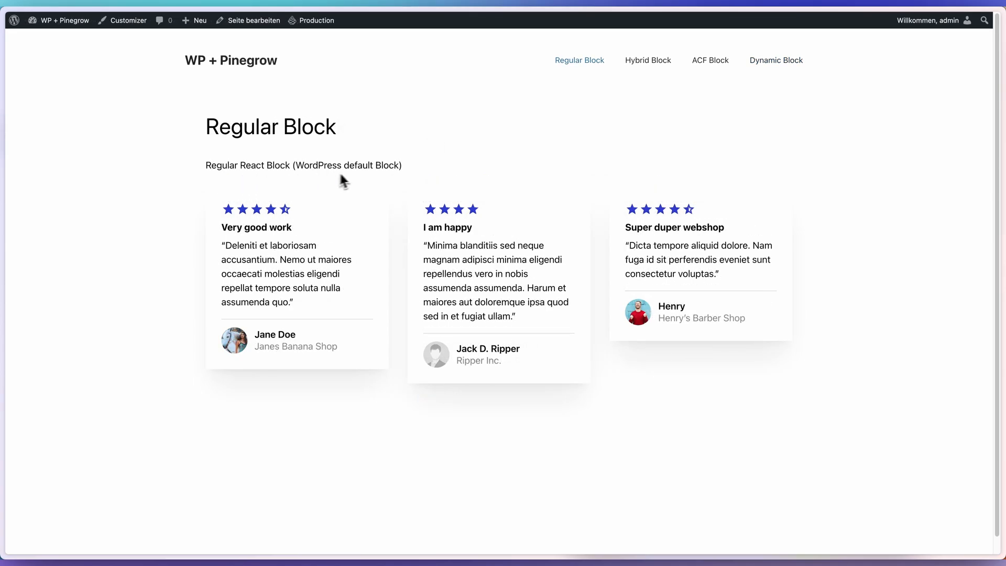
click(640, 64)
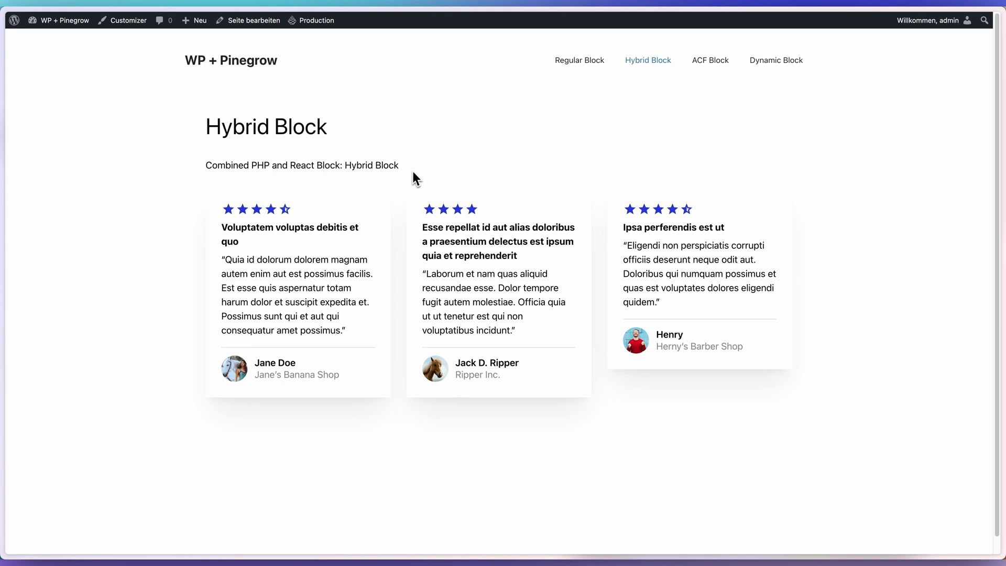
click(711, 63)
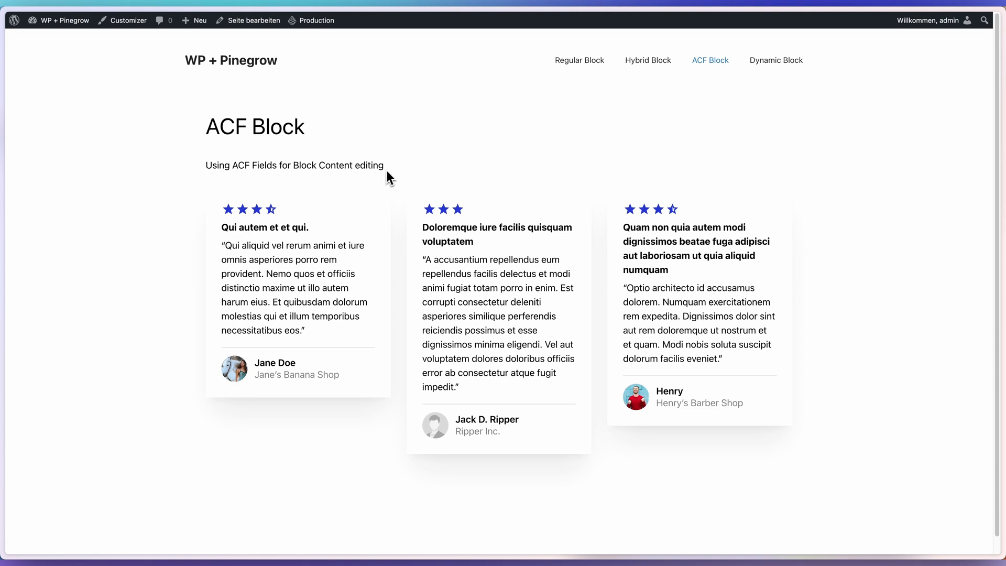
click(770, 65)
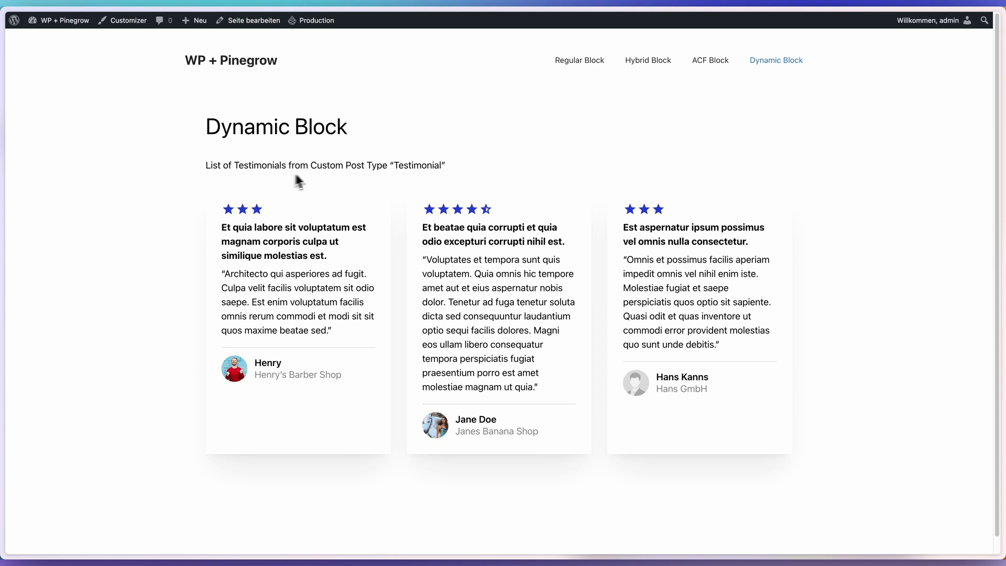